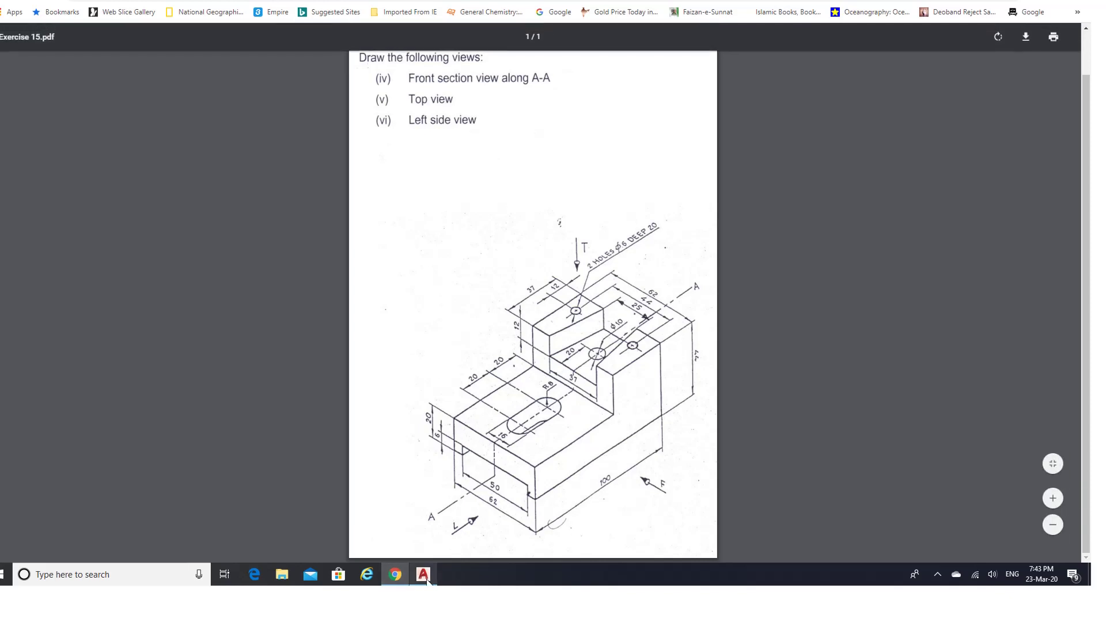
Step: Switch to AutoCAD and set the empty drawing to the isometric home view
left_click(423, 574)
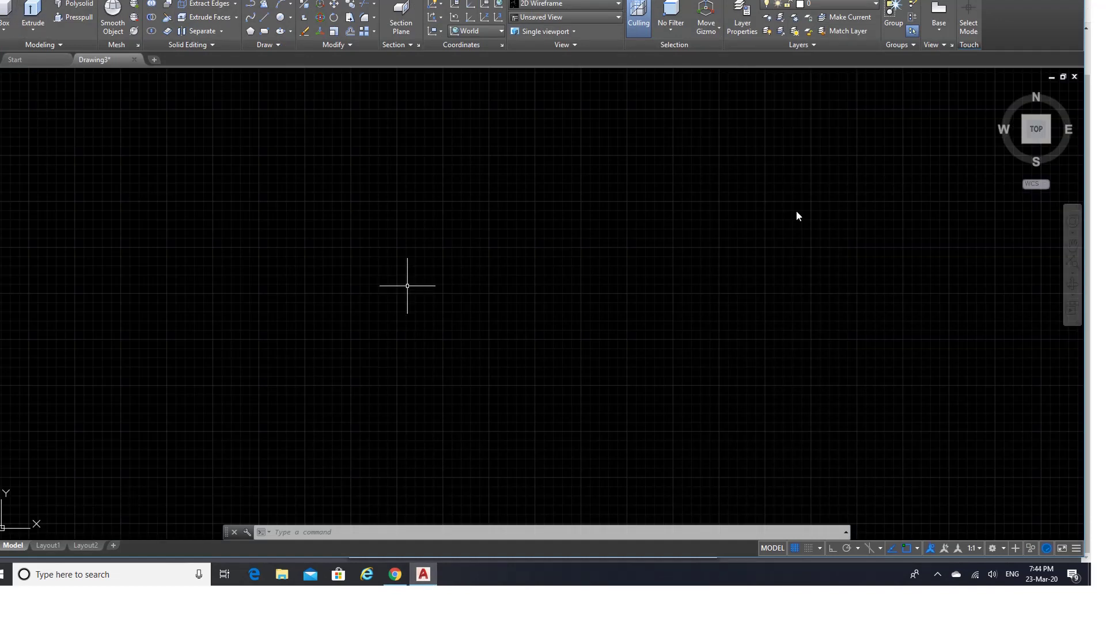
mouse_move(995, 114)
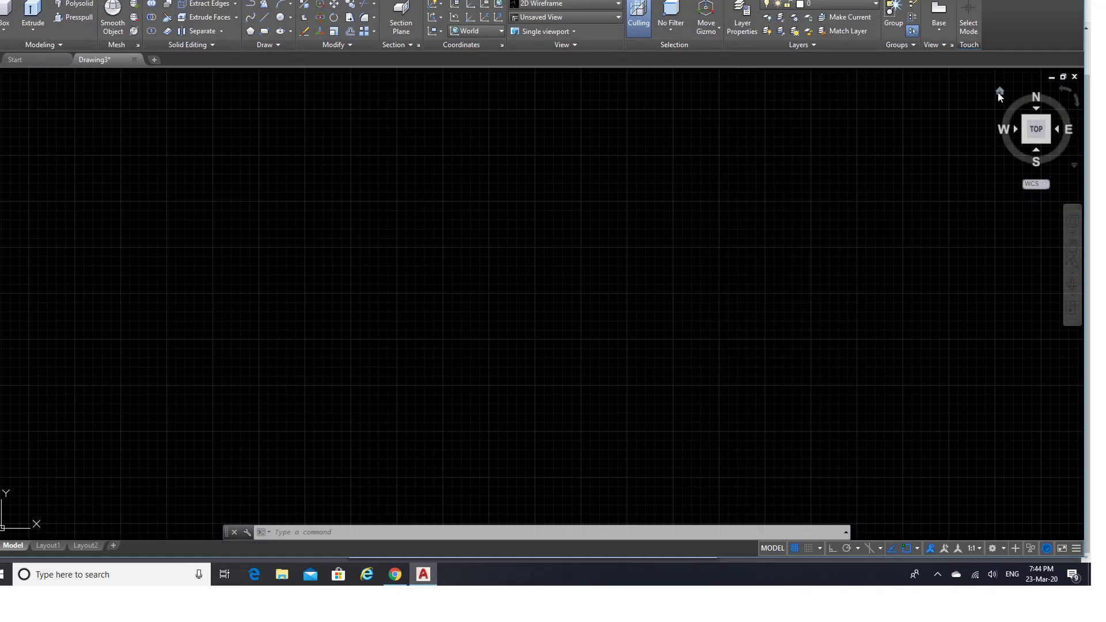
left_click(998, 91)
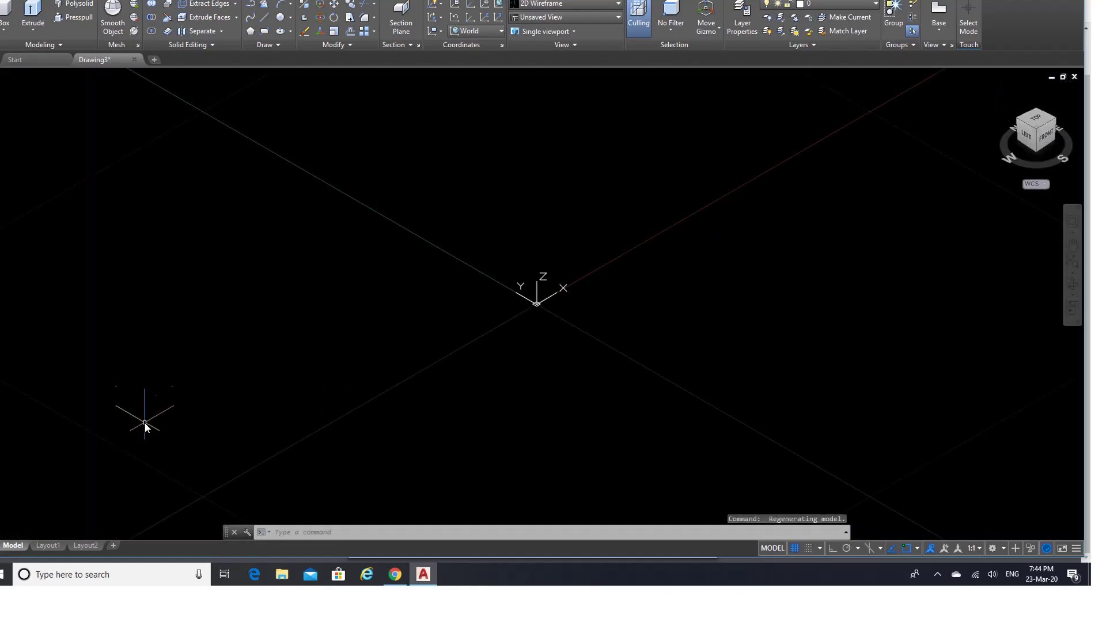
scroll(322, 300, "down", 5)
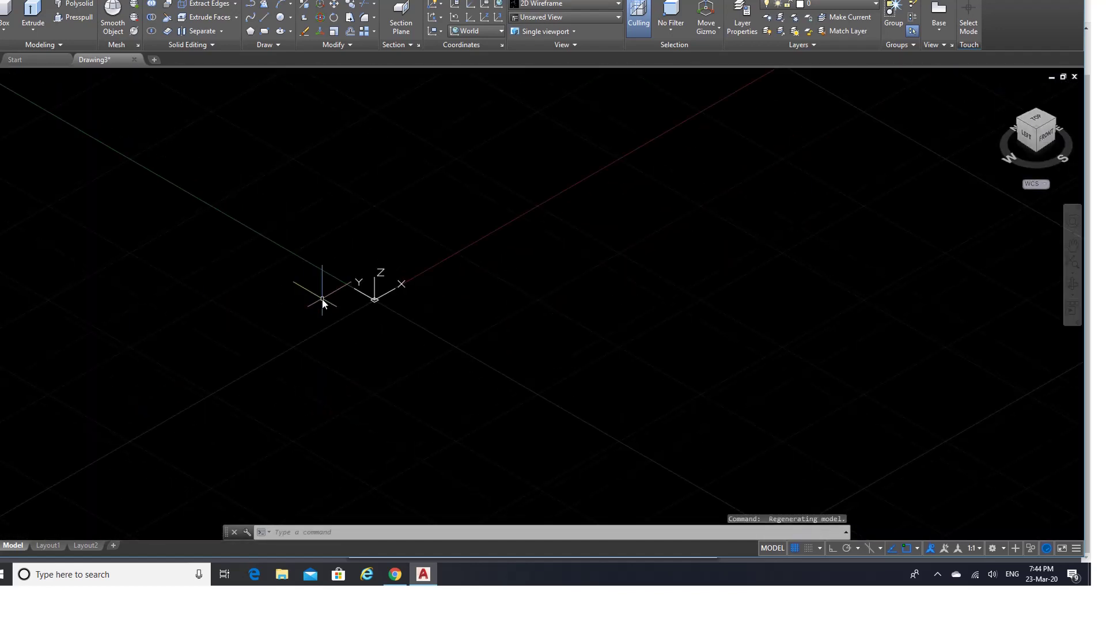
Step: With Ortho on, draw a closed rectangle of lines near the origin, 62 along Y and 63 along X
left_click(264, 17)
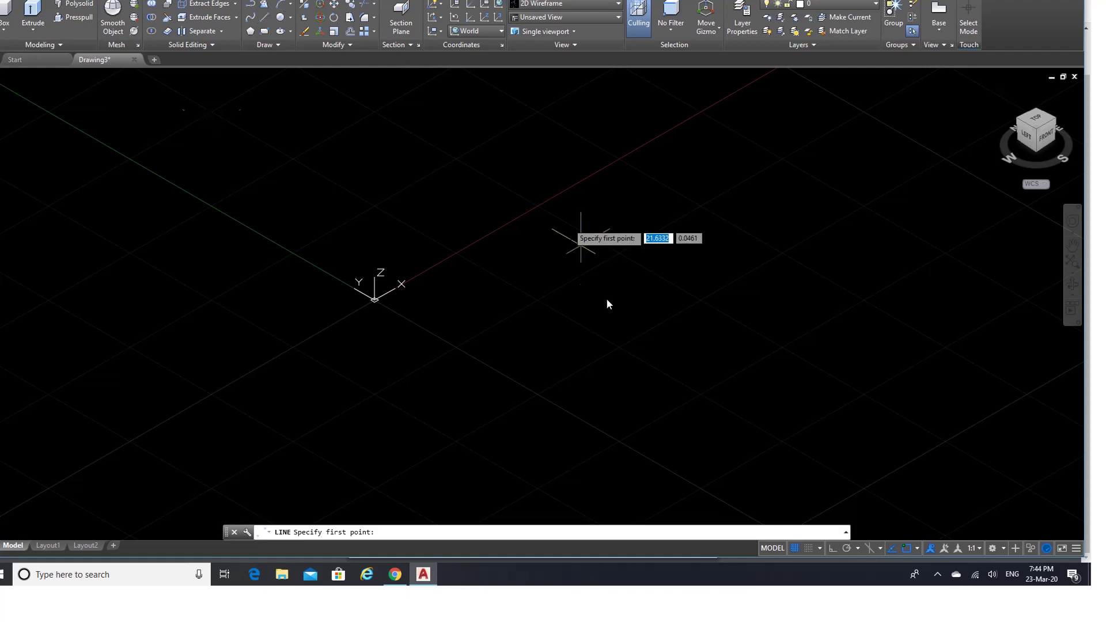
left_click(469, 259)
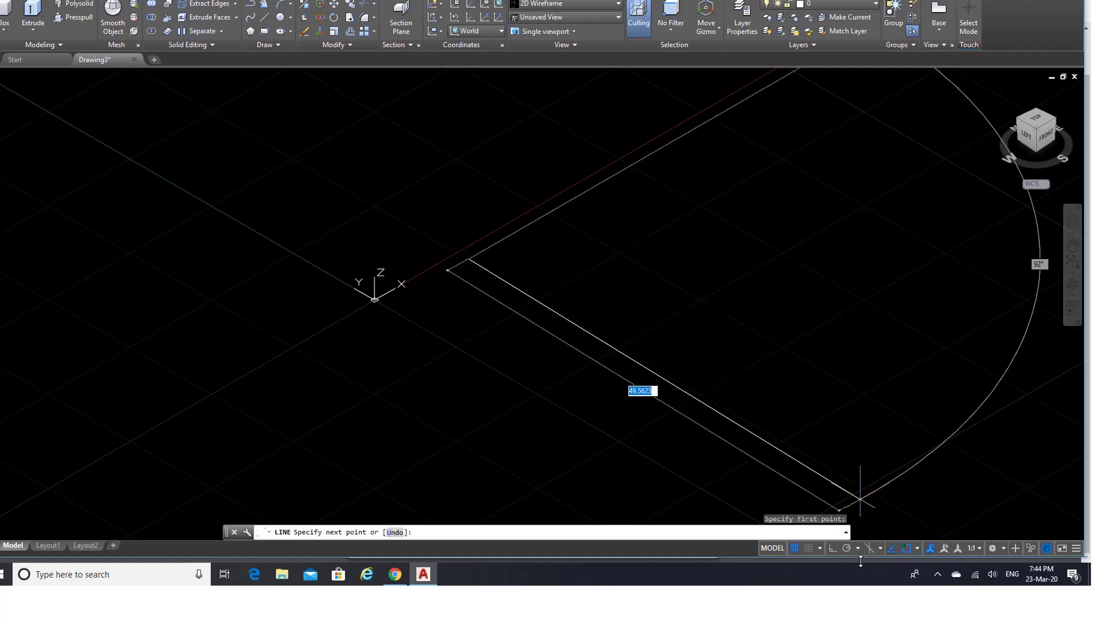
left_click(833, 548)
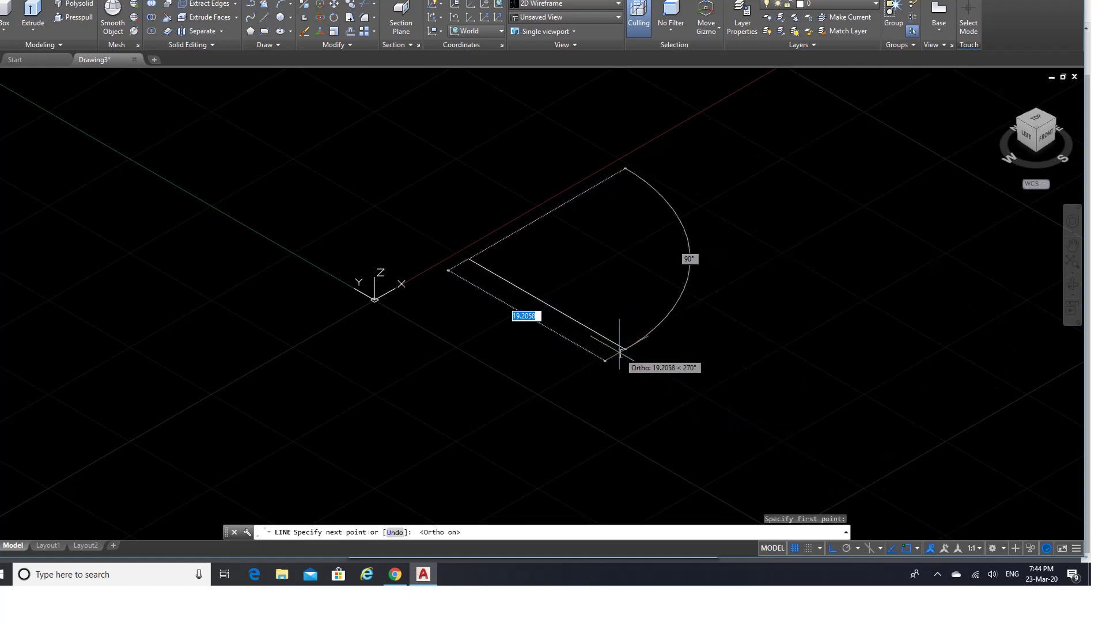
type("62")
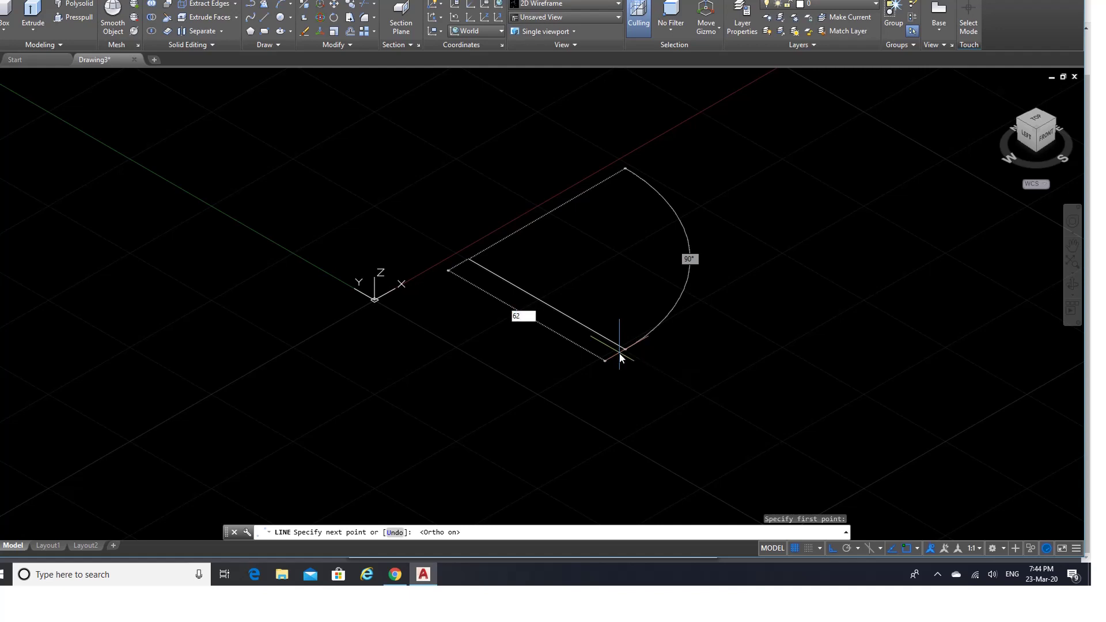
key("Return")
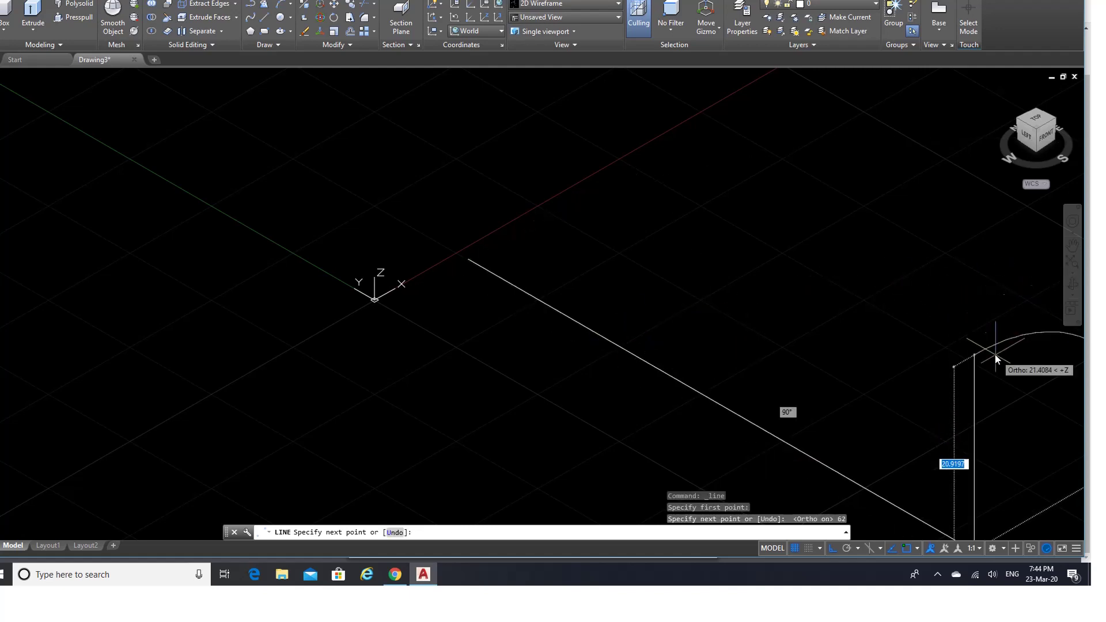
scroll(994, 354, "down", 5)
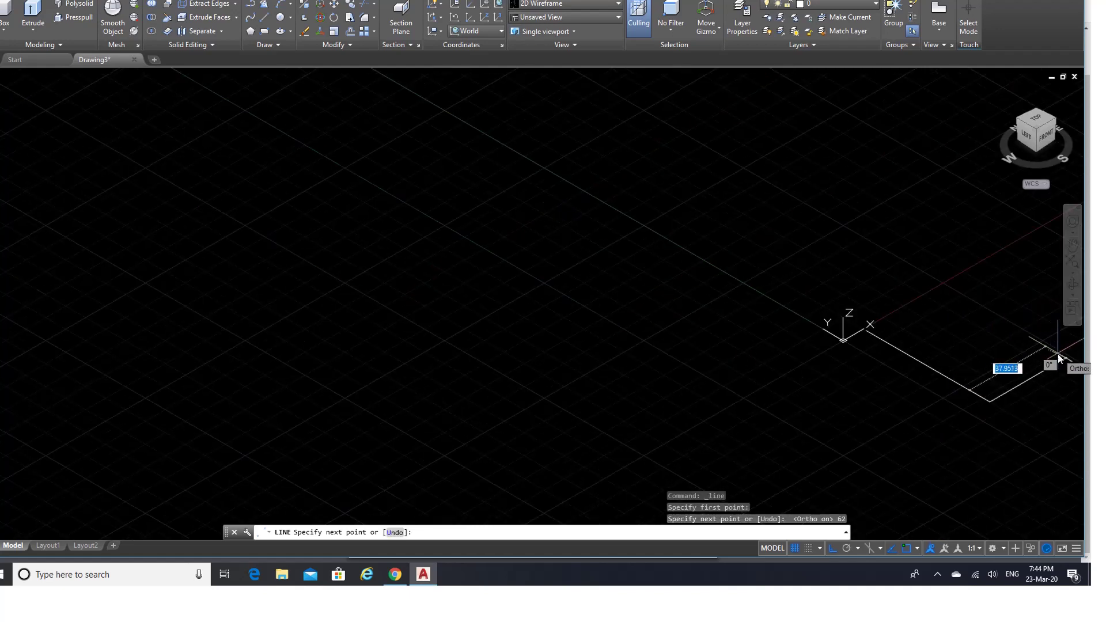
type("63")
key("Return")
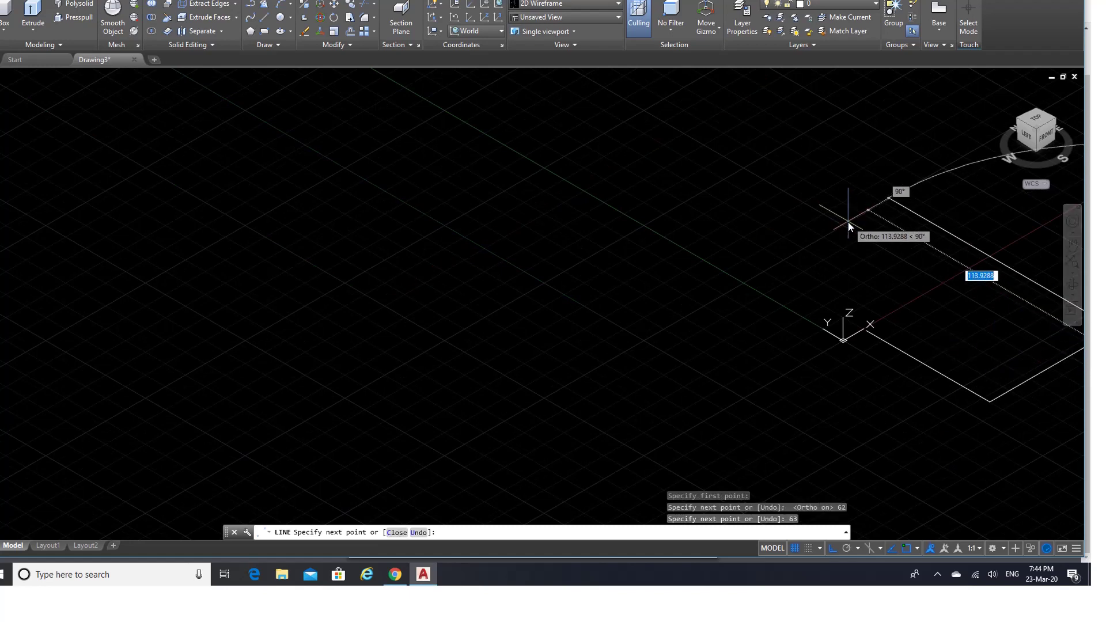
type("62")
key("Return")
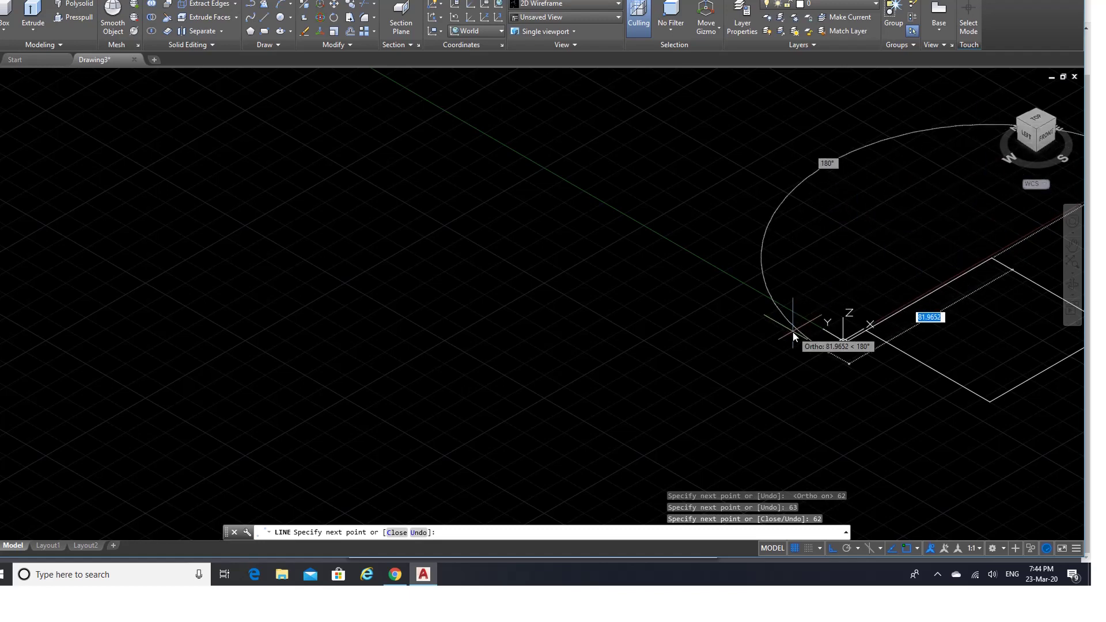
type("63")
key("Return")
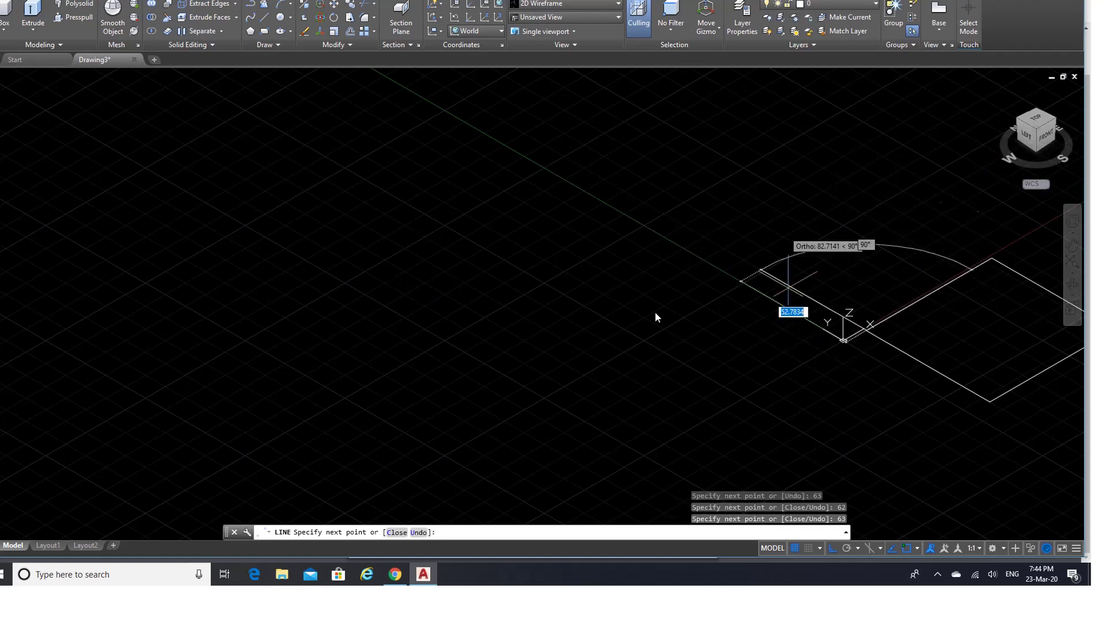
key("Return")
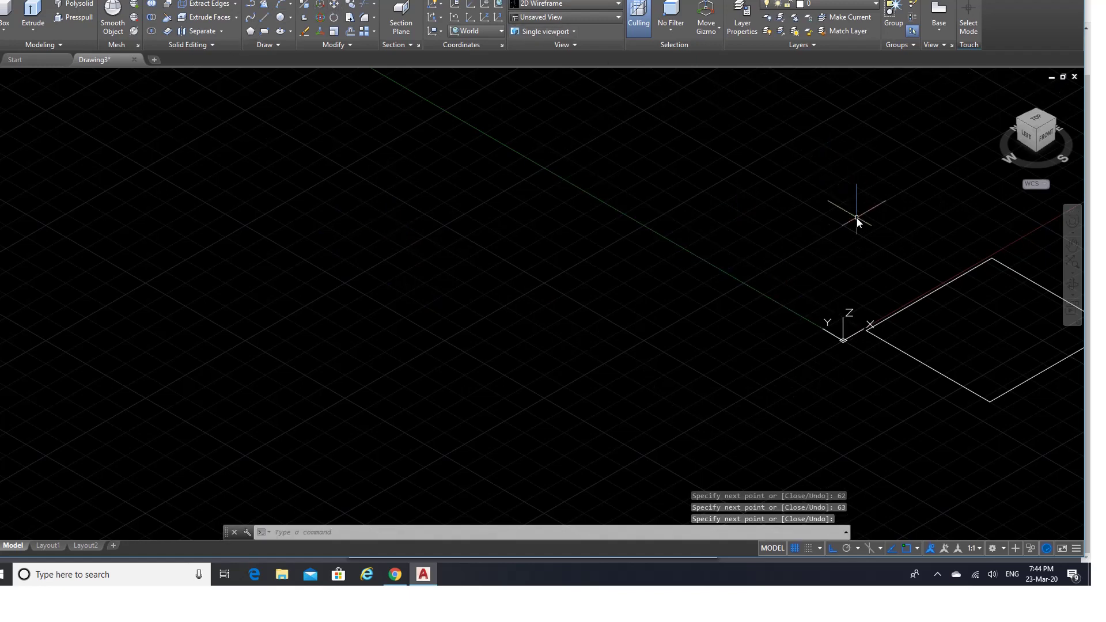
Step: With Ortho off, move the whole rectangle away from the origin into the open area beyond the Y axis
left_click(334, 4)
left_click_drag(1022, 427, 896, 272)
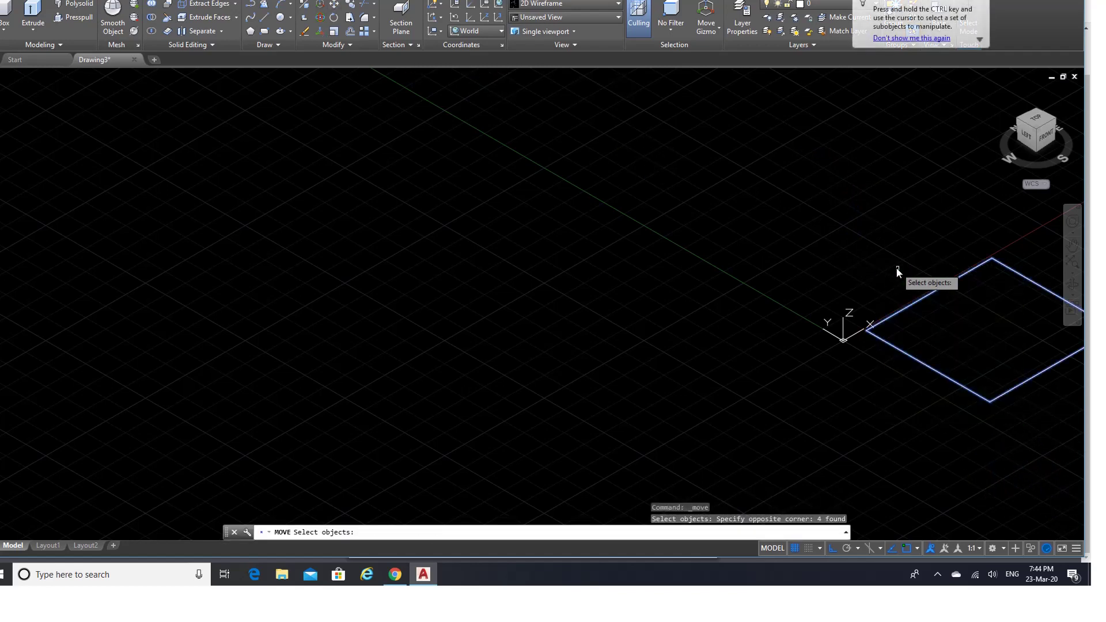
key("Return")
left_click(866, 324)
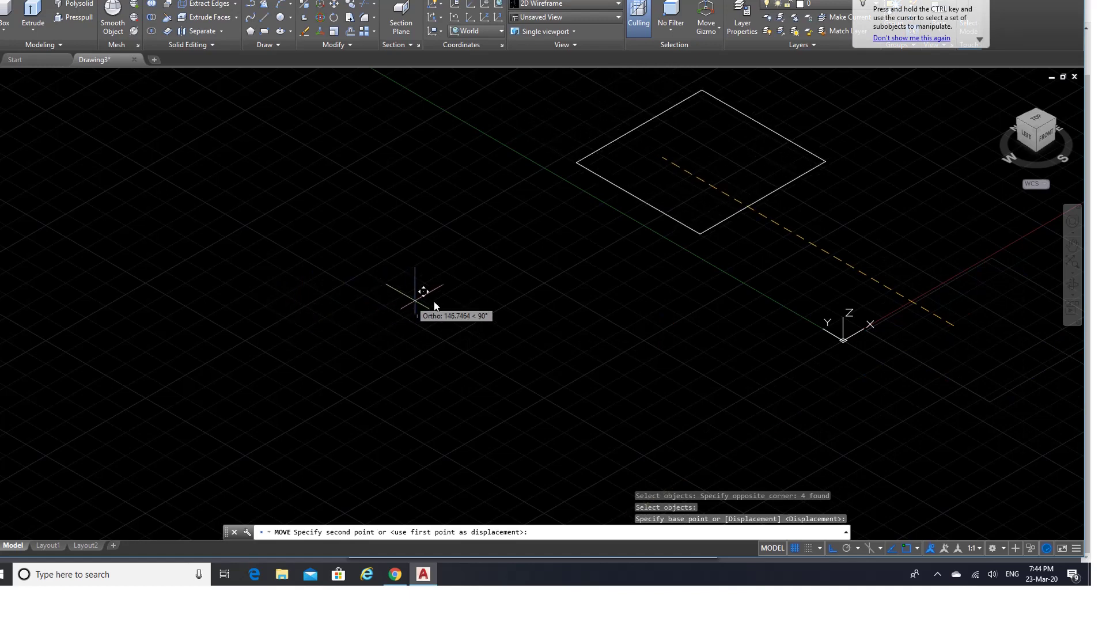
left_click(831, 547)
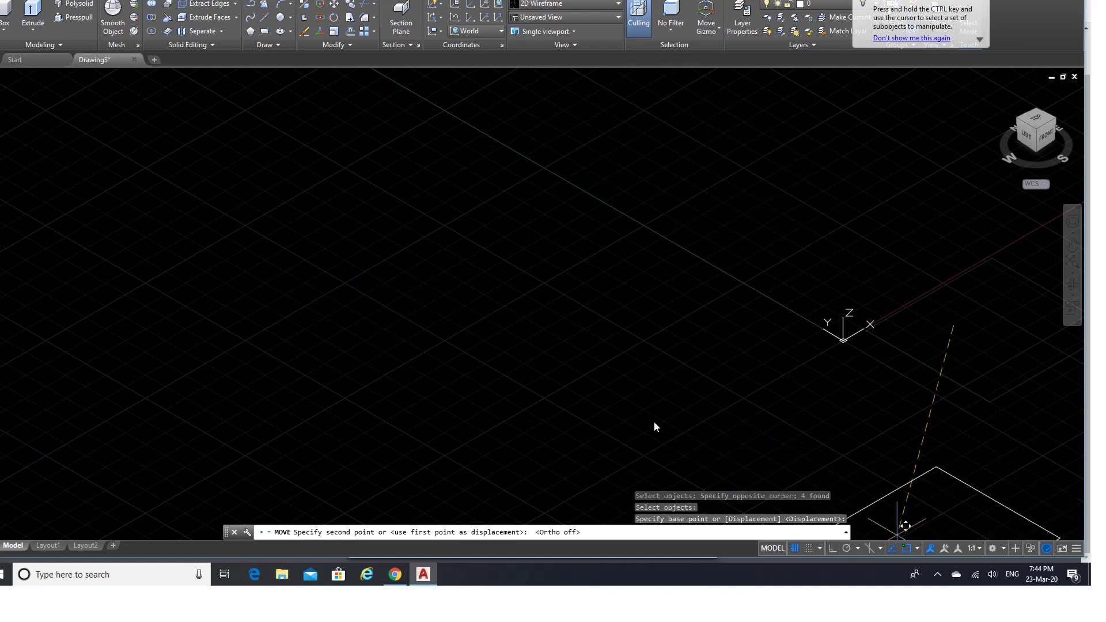
left_click(258, 311)
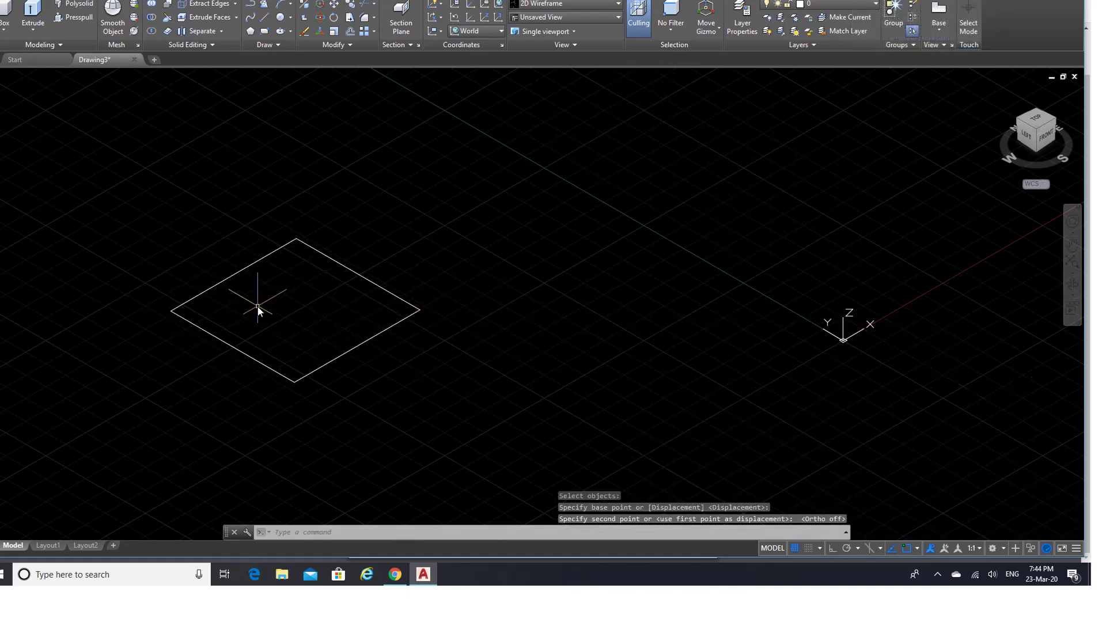
key("Return")
key("Escape")
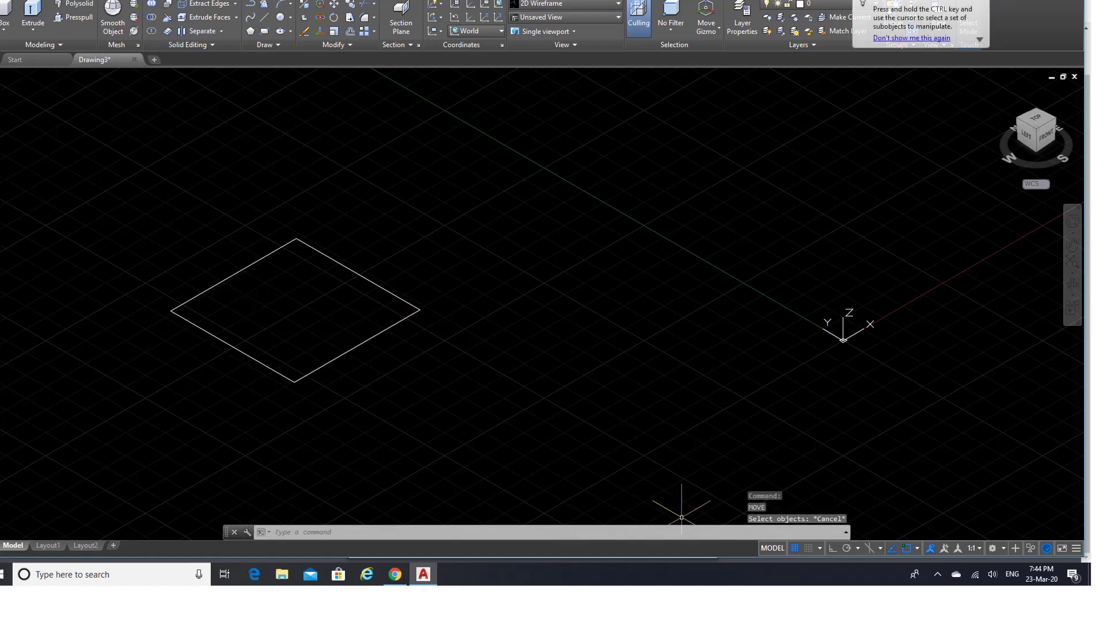
Step: Turn Ortho on and offset the rectangle's far 62-unit edge inward by 20, repeating the offset from the new line
left_click(835, 549)
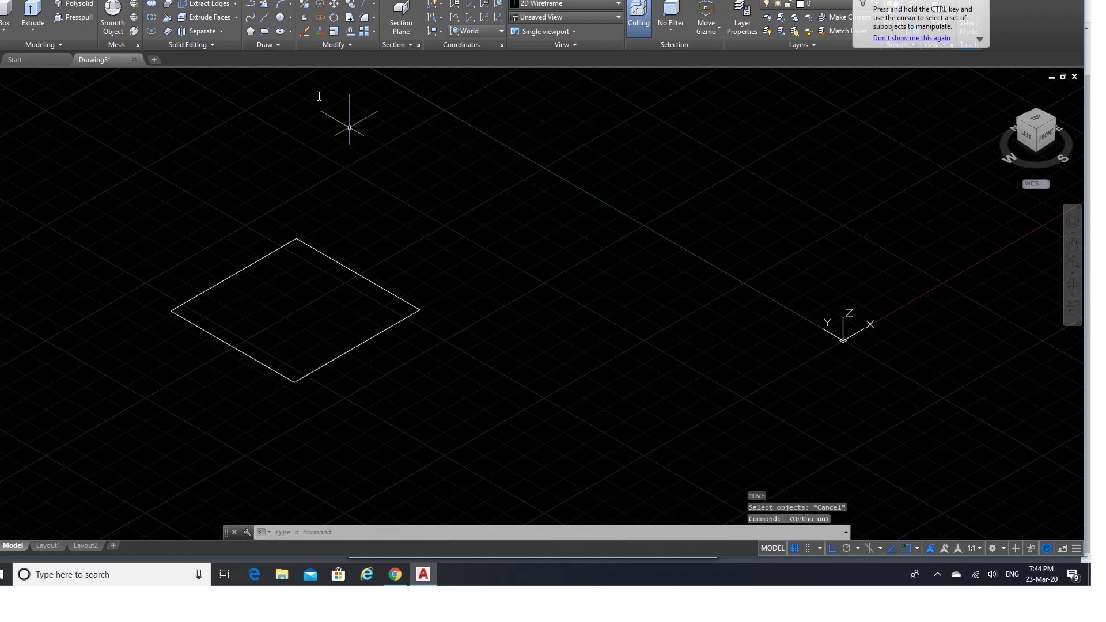
left_click(348, 31)
type("20")
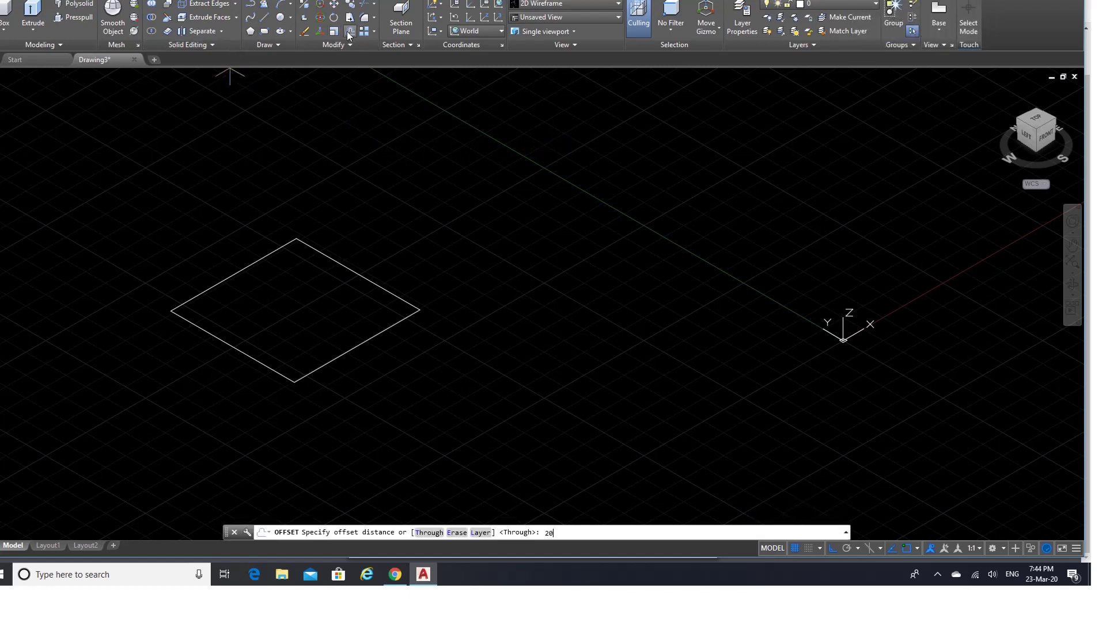
key("Return")
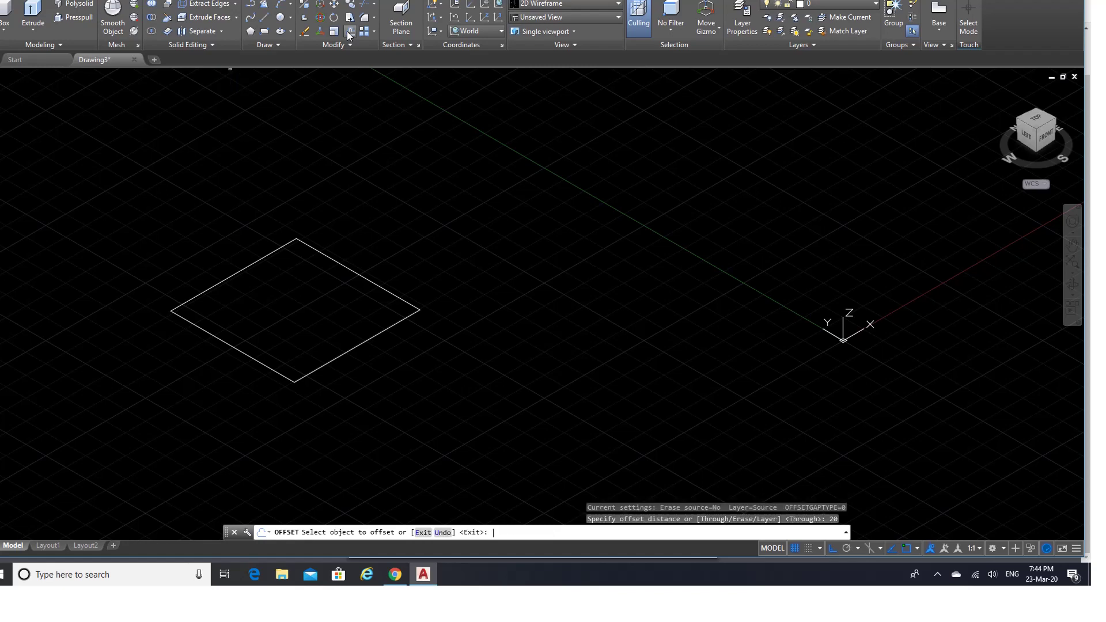
left_click(334, 262)
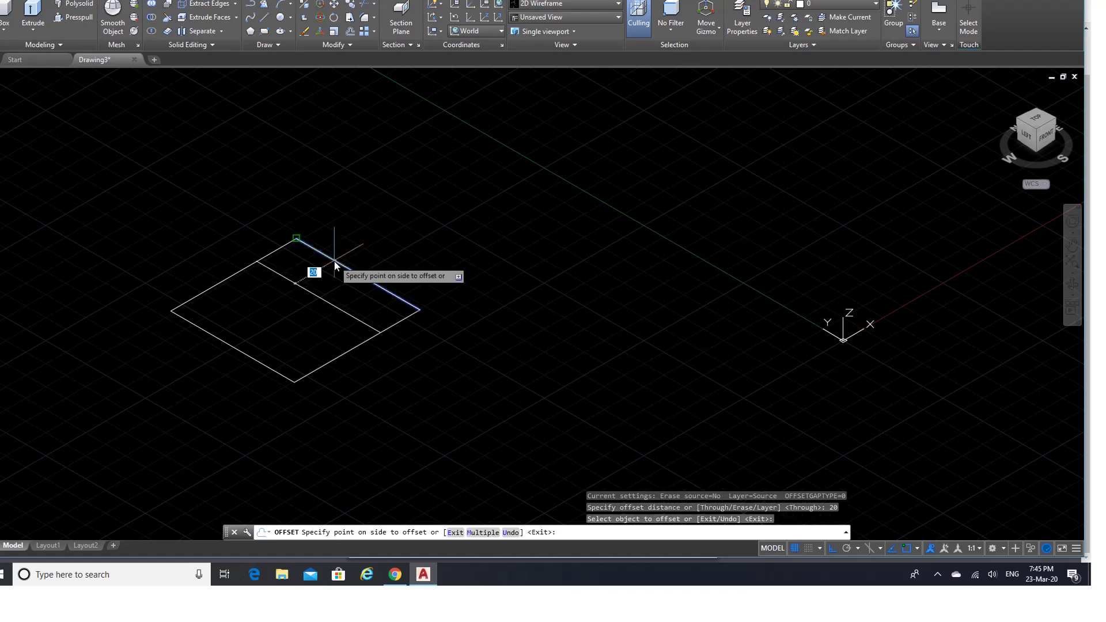
left_click(279, 296)
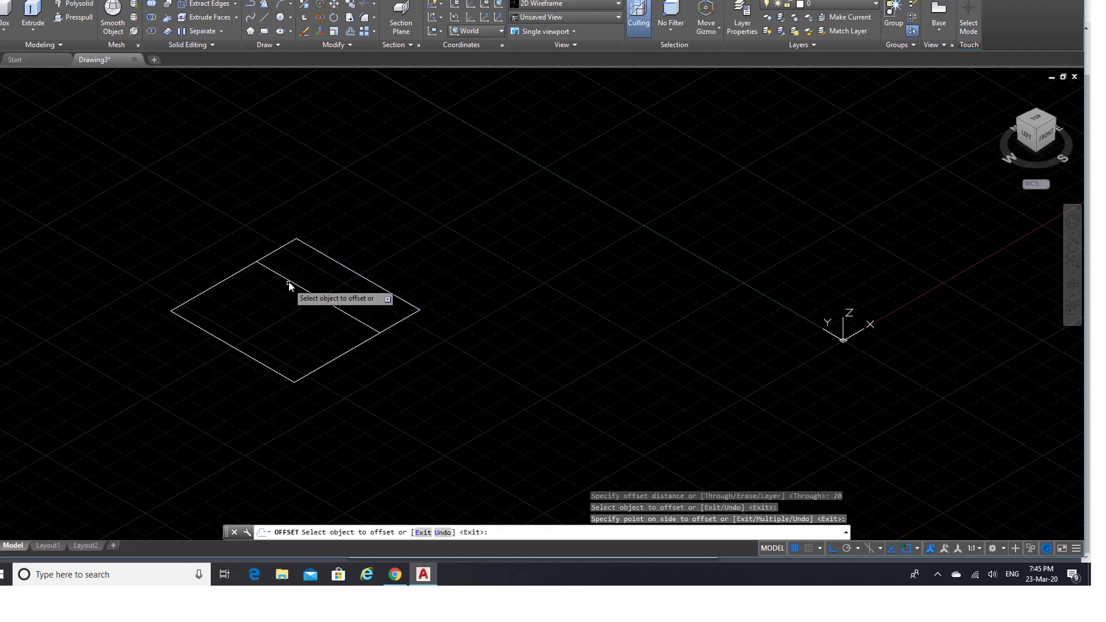
left_click(292, 283)
left_click(241, 322)
key("Return")
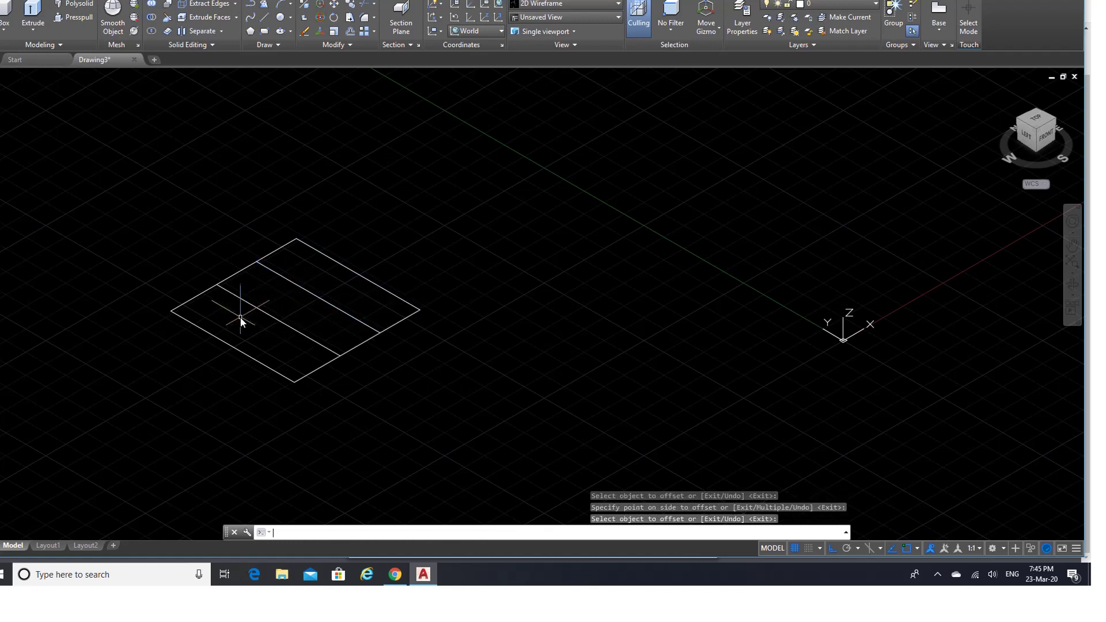
Step: Enable the Midpoint object snap and draw a centre line joining the midpoints of the rectangle's two 62-unit edges
left_click(264, 17)
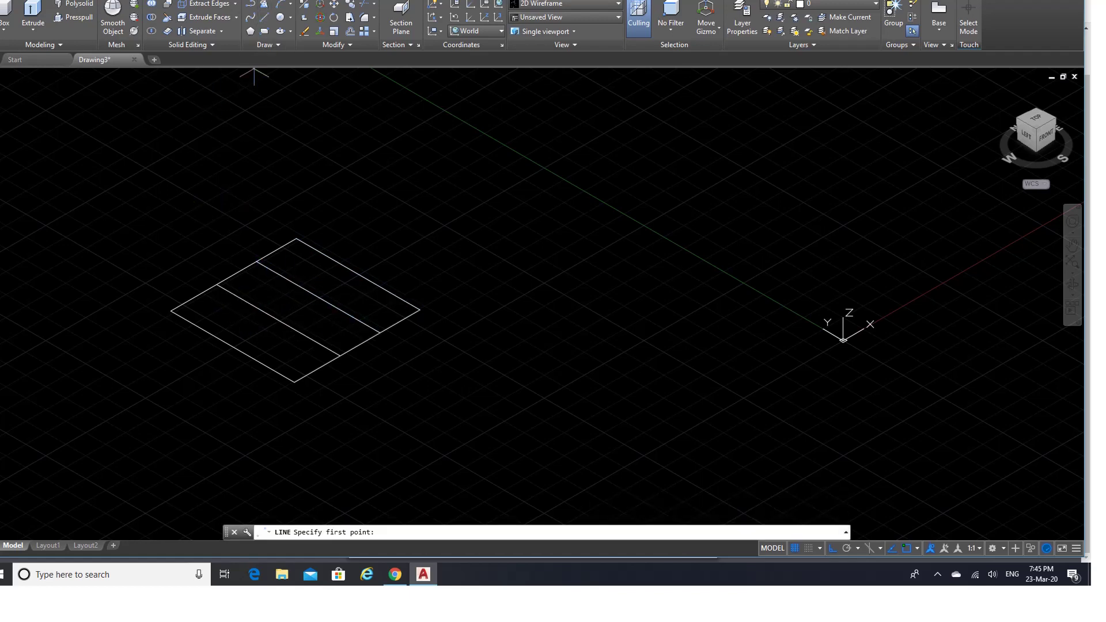
left_click(918, 547)
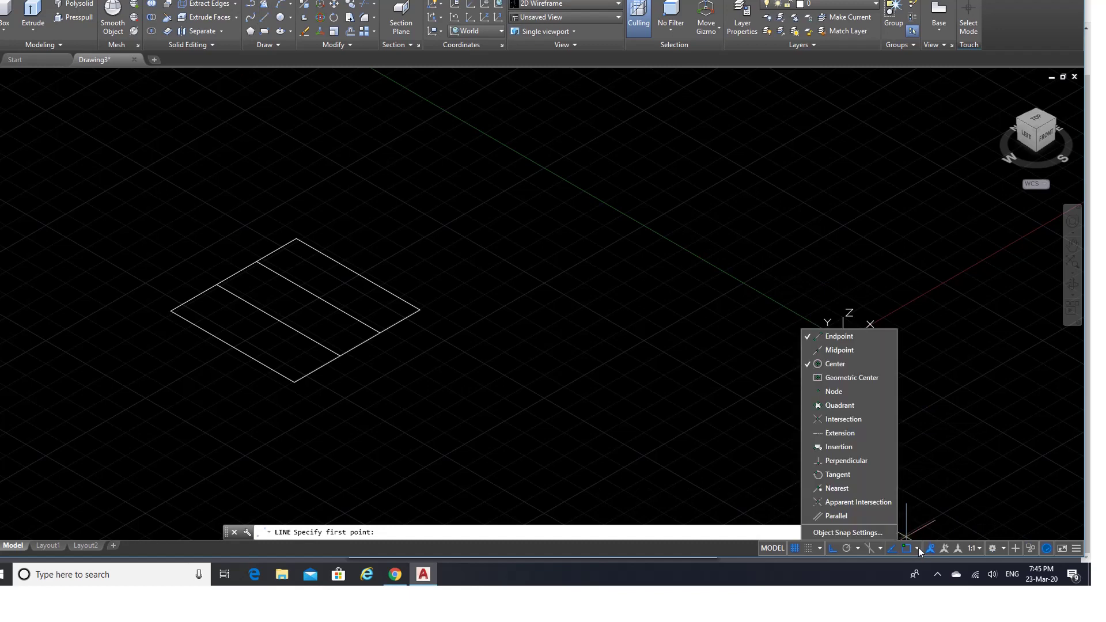
left_click(839, 351)
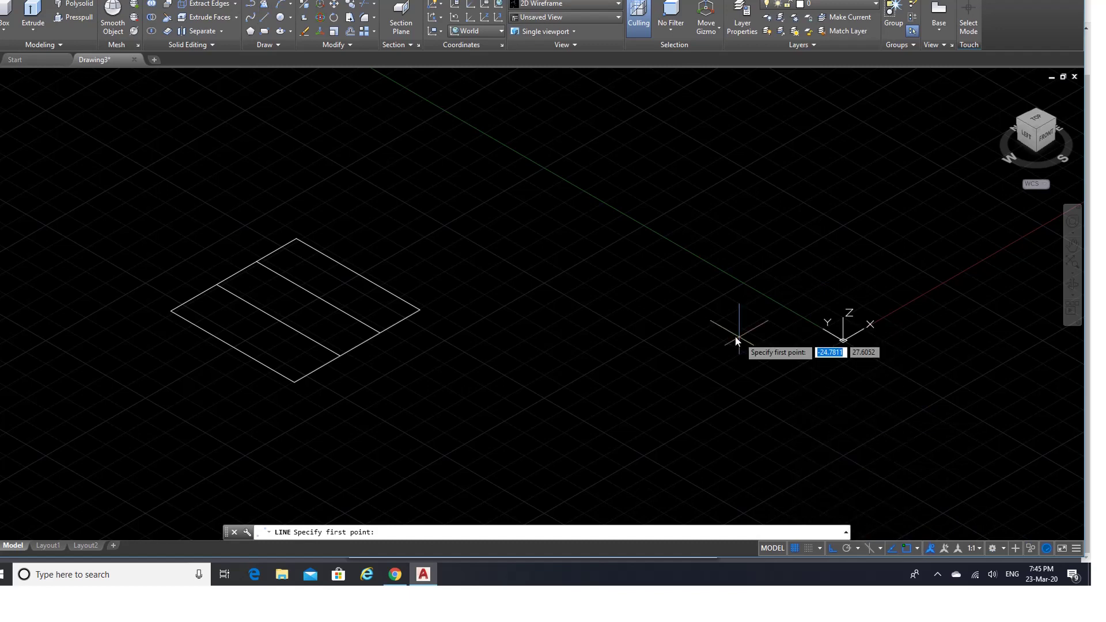
left_click(233, 347)
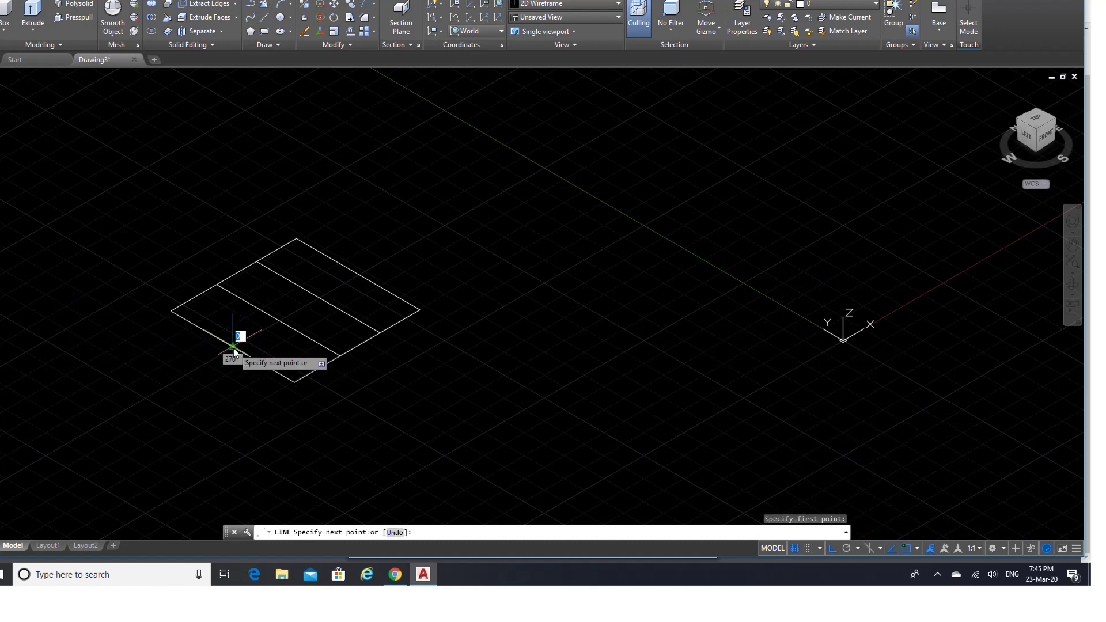
left_click(358, 273)
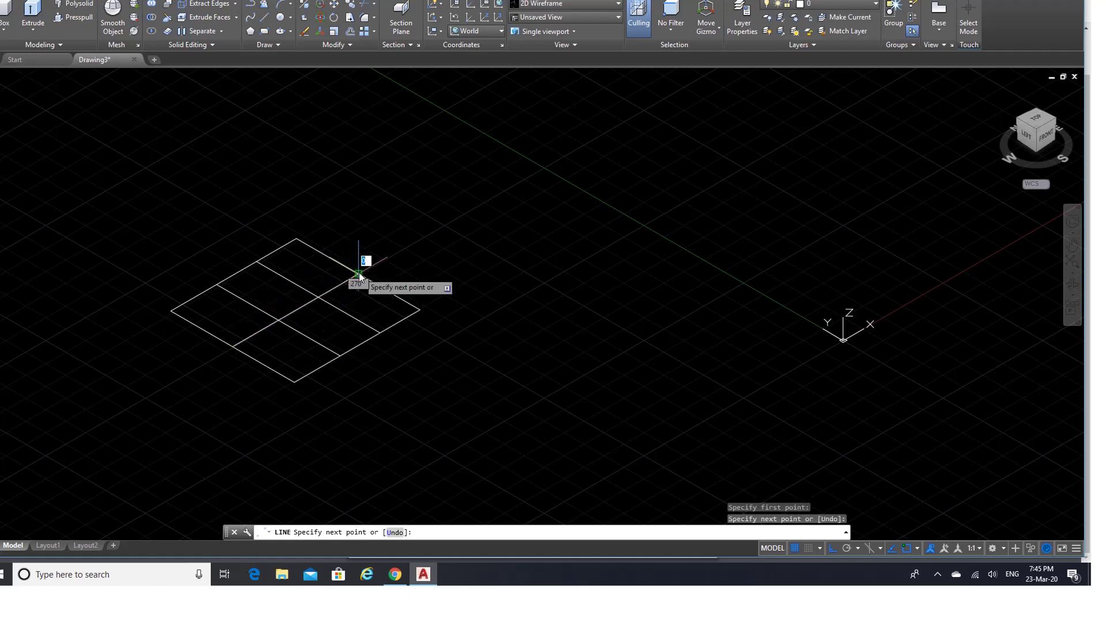
key("Return")
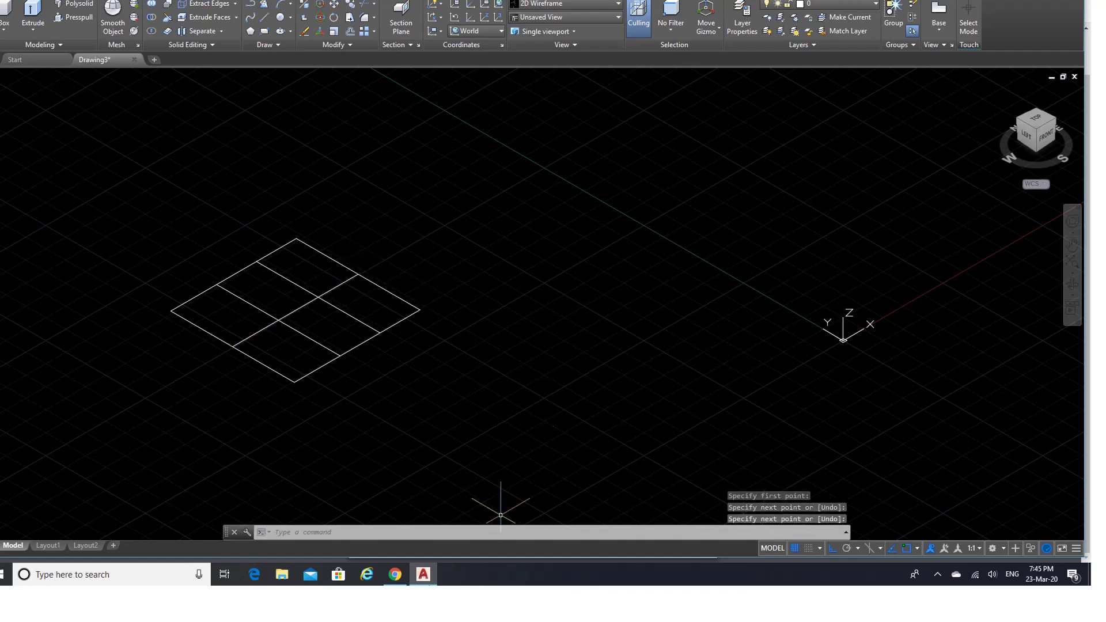
Step: Check the slot dimensions on the Exercise 15 drawing in Chrome and, back in AutoCAD, start a centre-diameter circle with Midpoint, Endpoint and Center snaps off
left_click(394, 574)
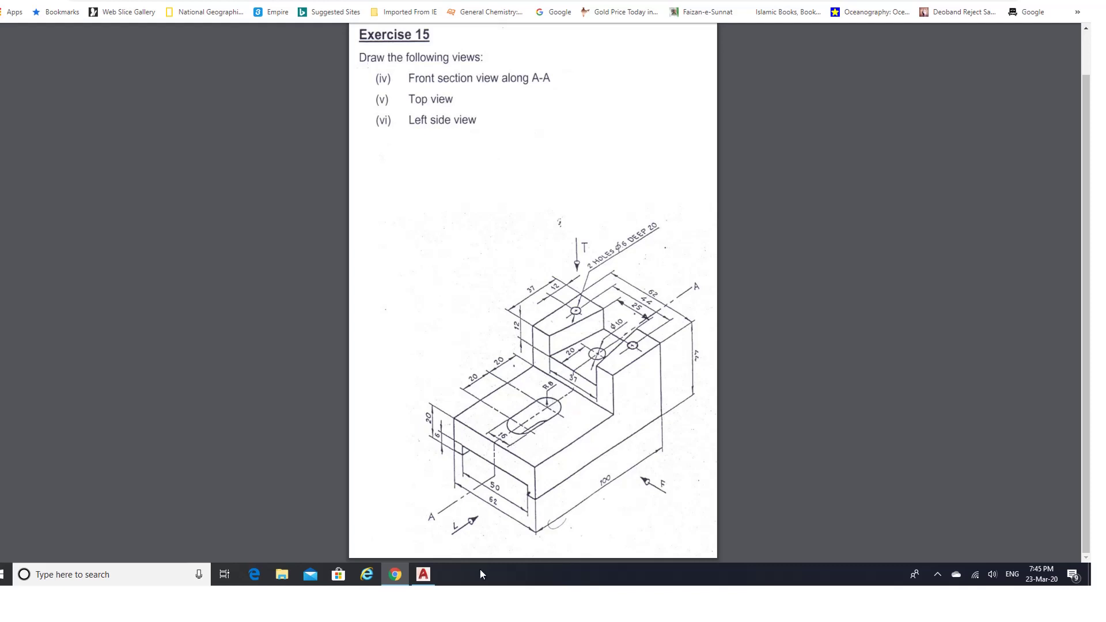
left_click(423, 574)
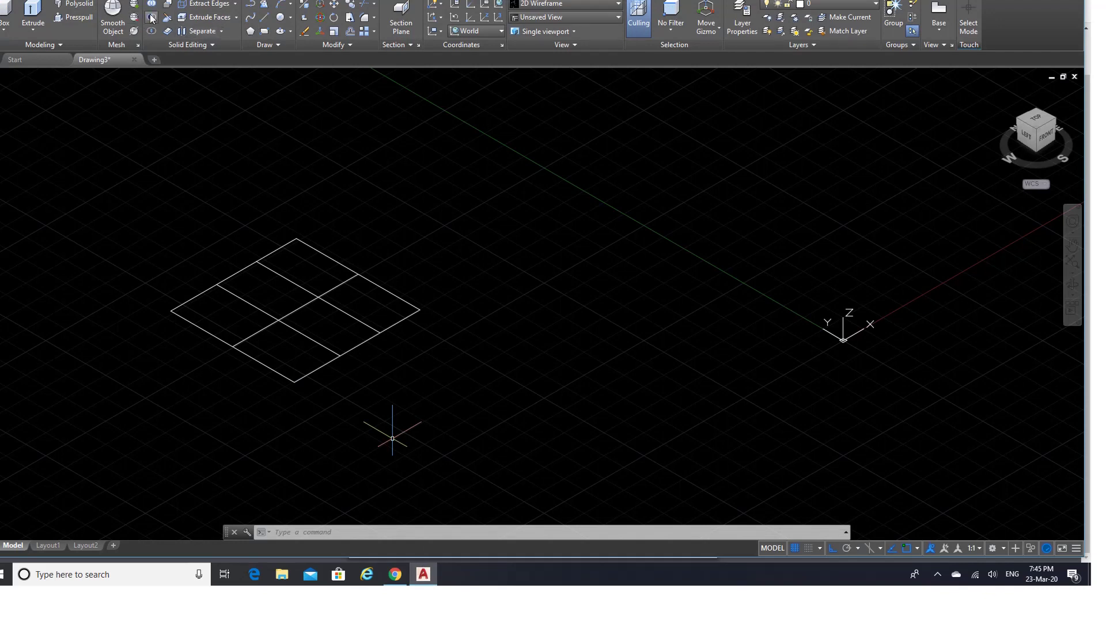
left_click(284, 19)
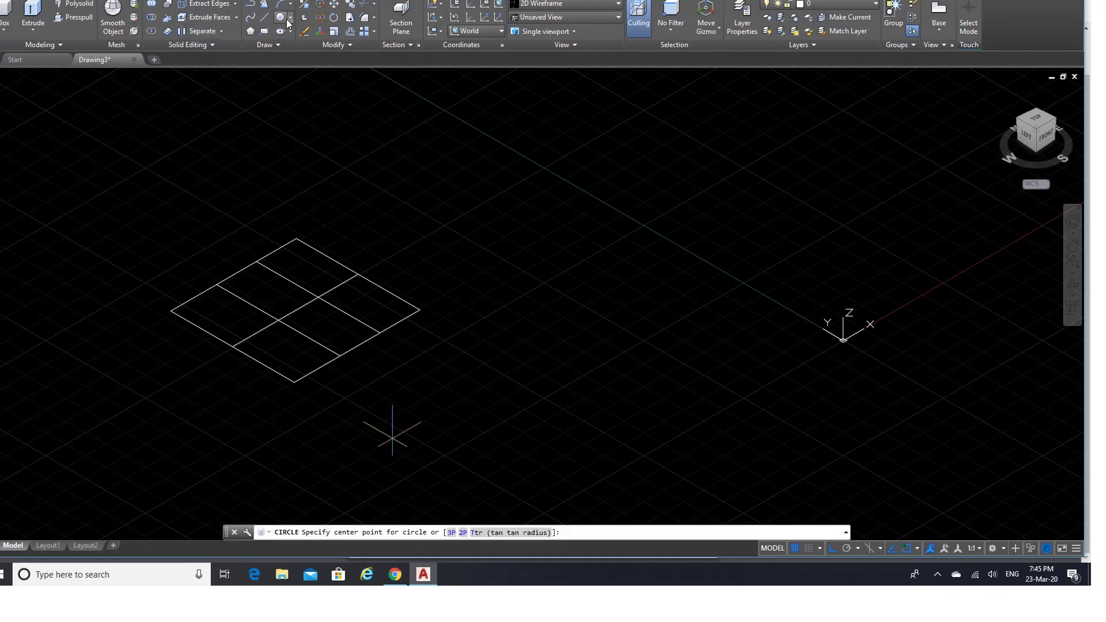
left_click(289, 19)
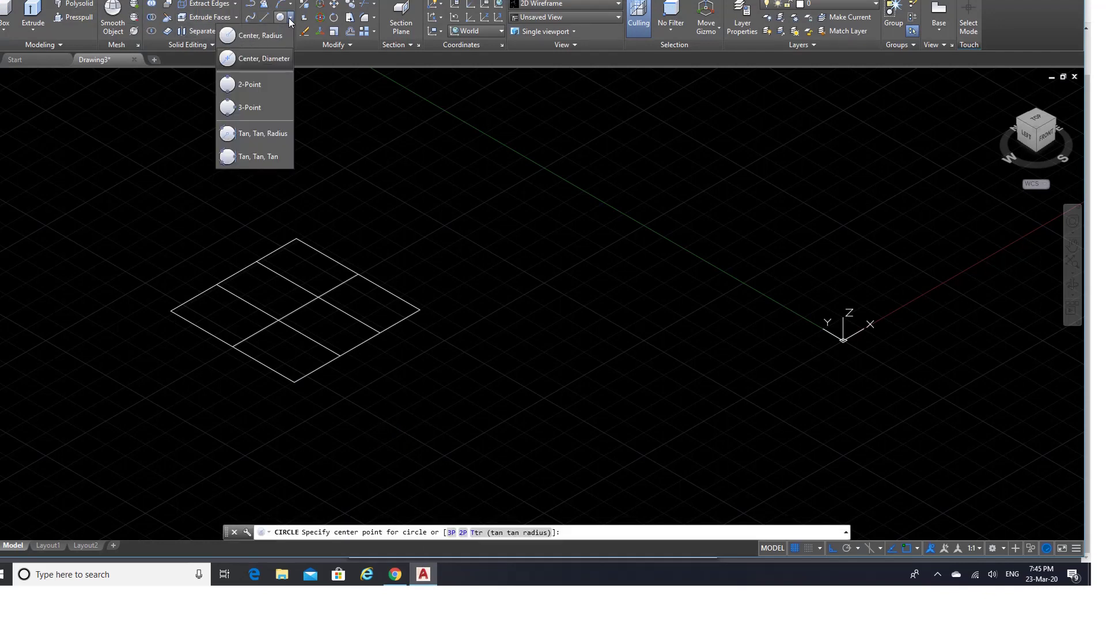
left_click(248, 58)
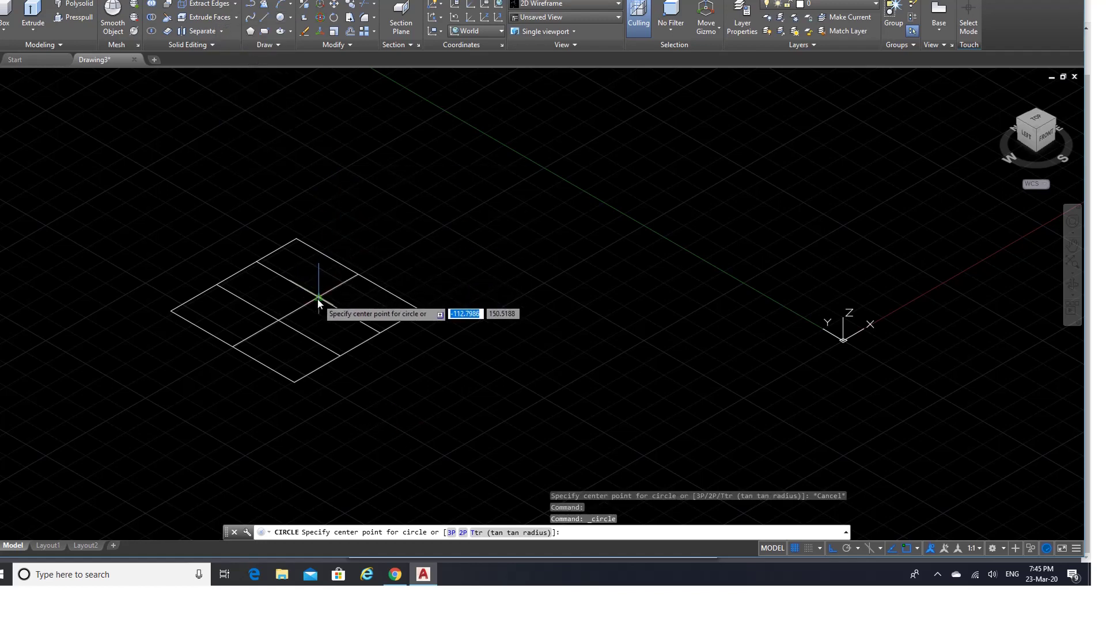
left_click(917, 547)
left_click(847, 349)
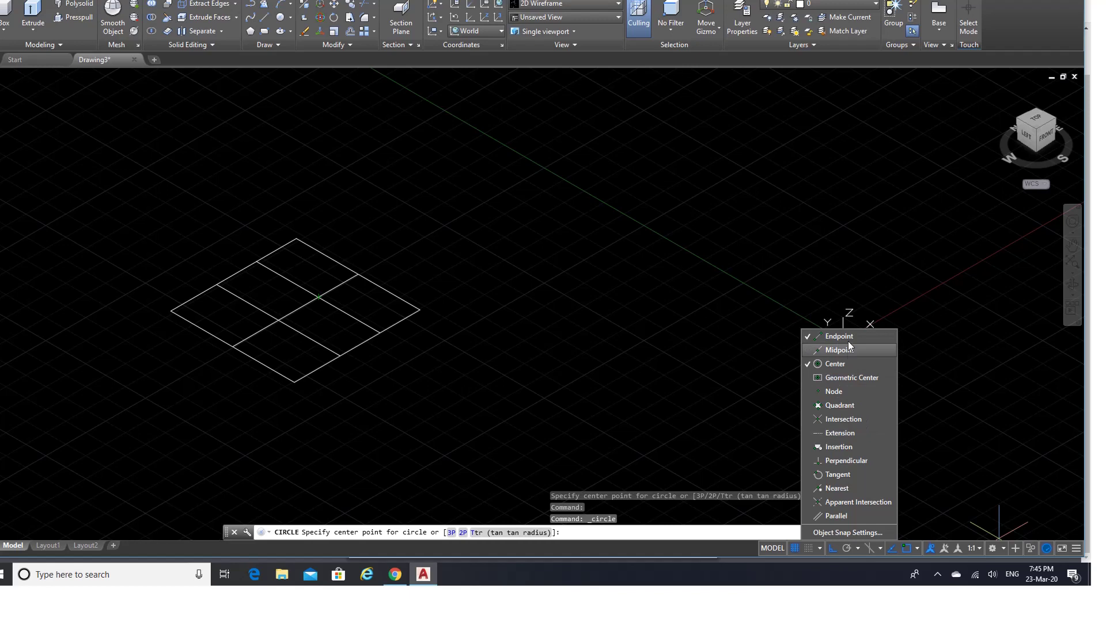
left_click(843, 336)
left_click(785, 341)
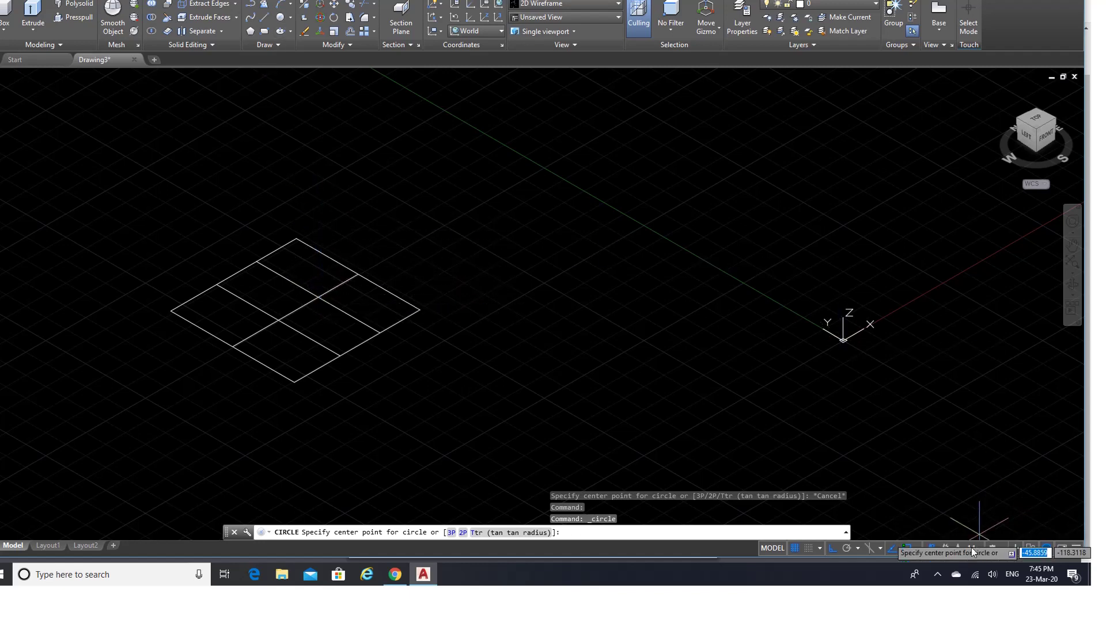
left_click(917, 548)
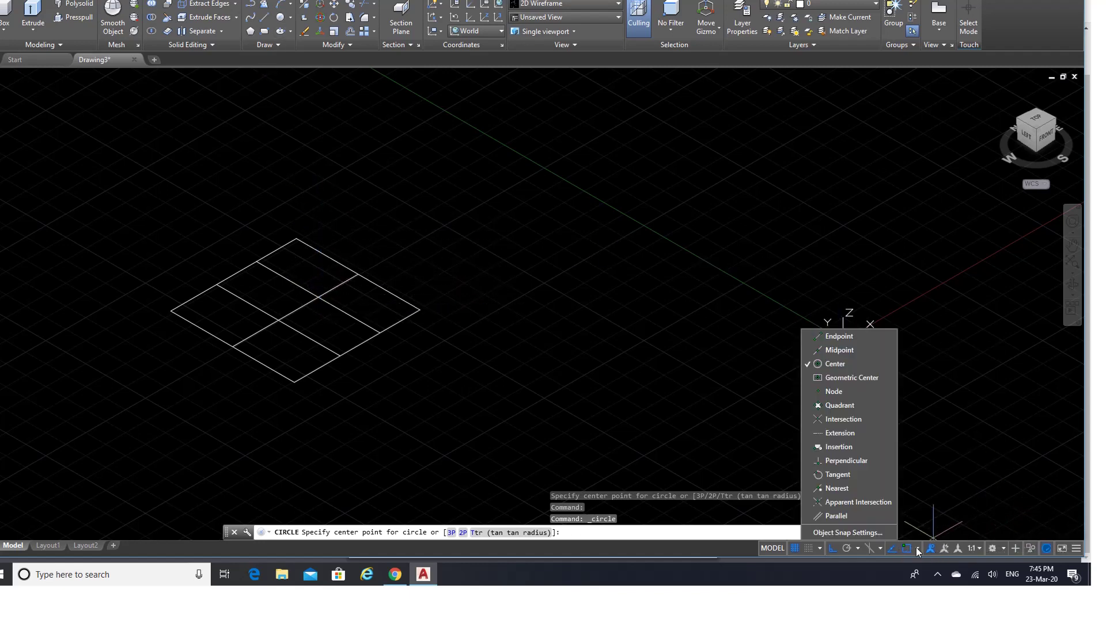
left_click(855, 364)
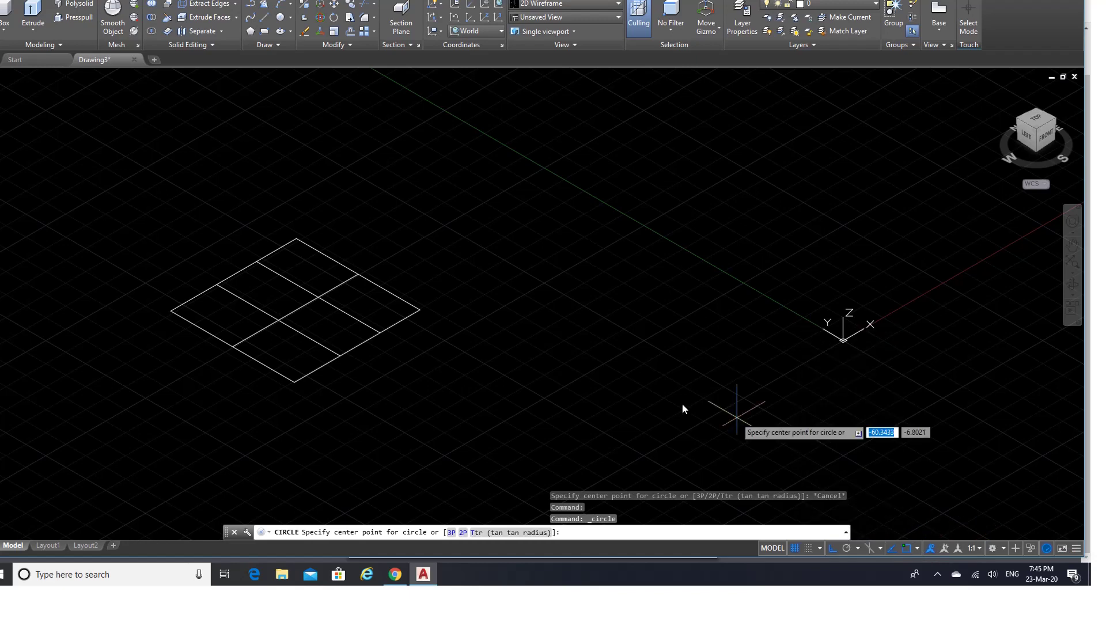
Step: Draw two circles of diameter 16, centred where the centre line crosses each of the two offset lines
left_click(320, 298)
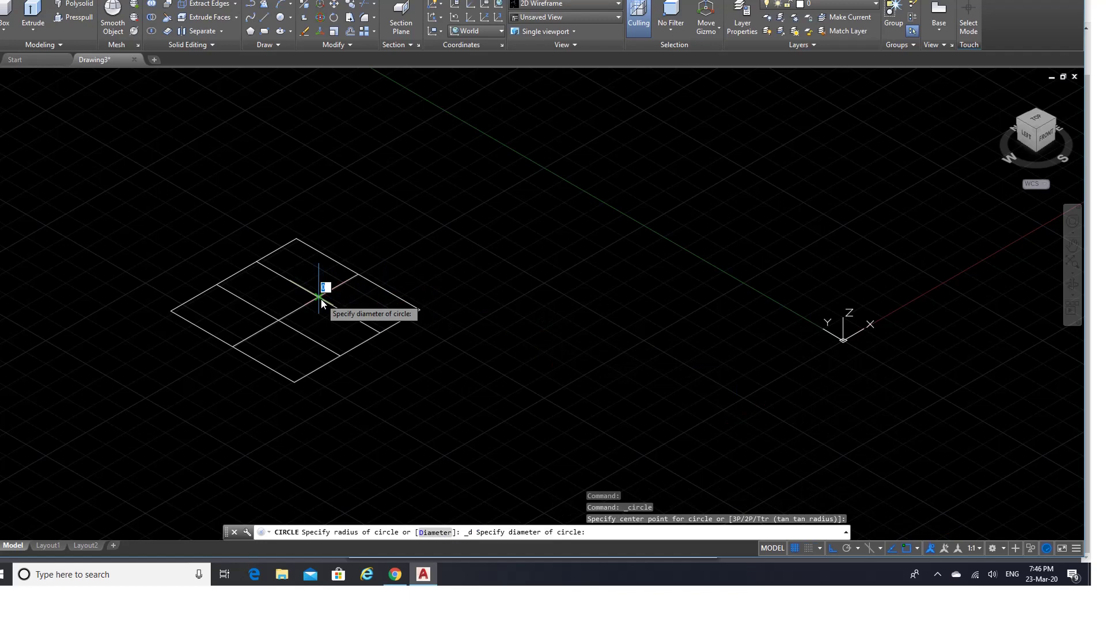
type("16")
left_click(395, 576)
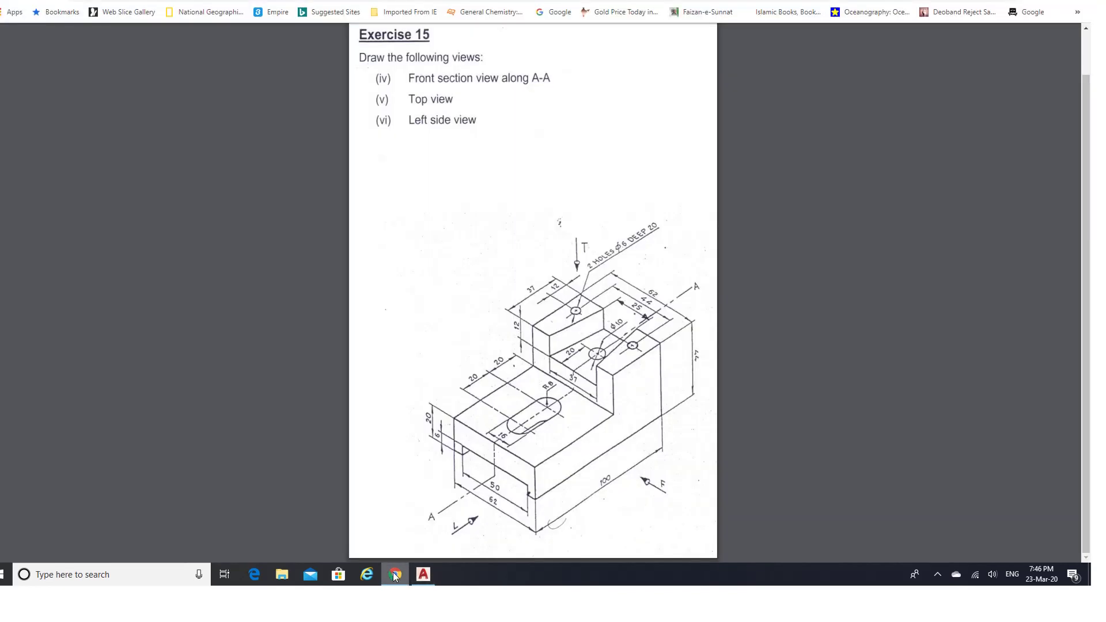
left_click(416, 574)
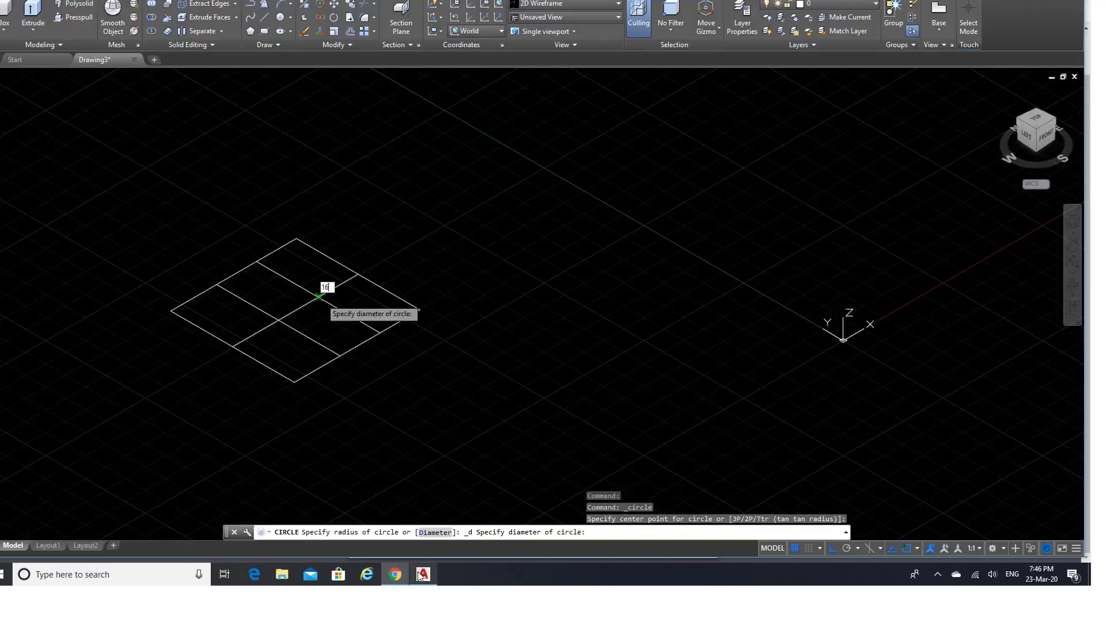
type("16")
key("Return")
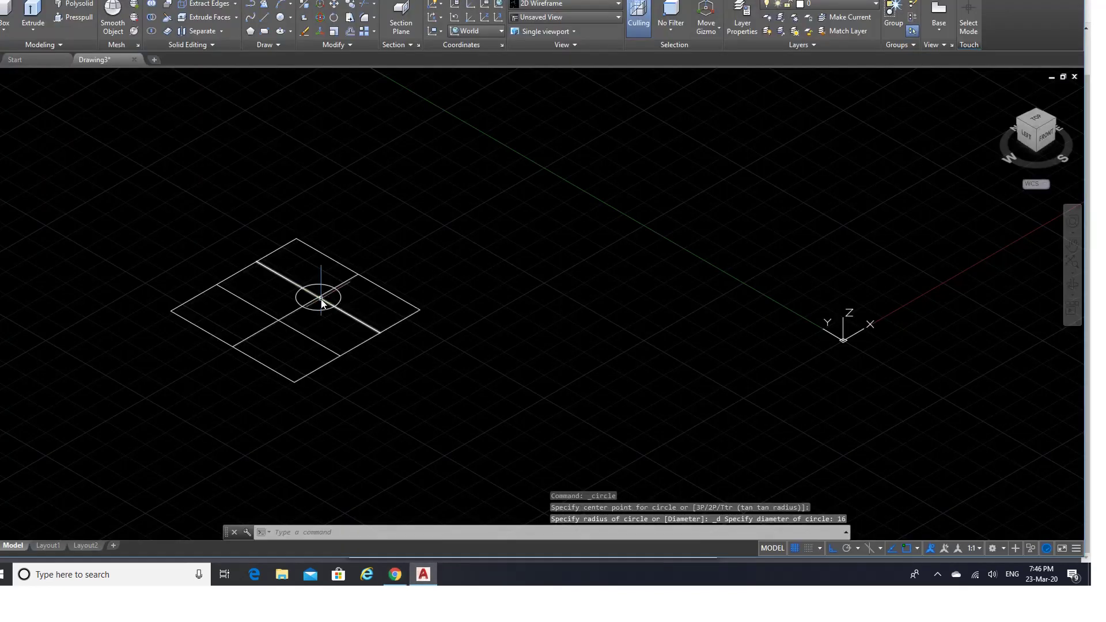
left_click(279, 18)
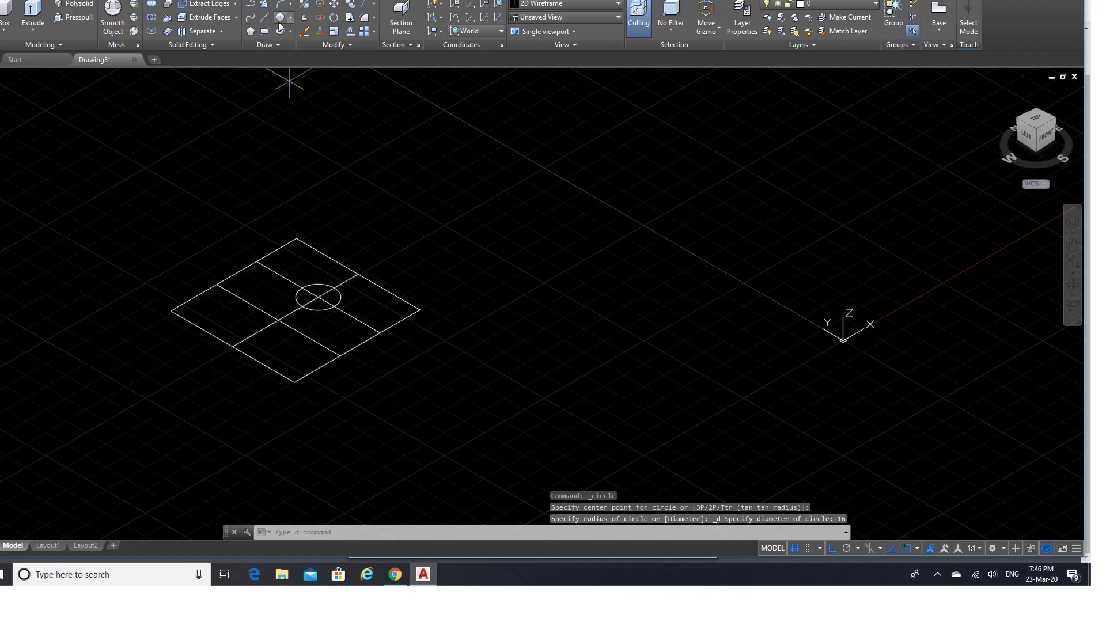
left_click(277, 320)
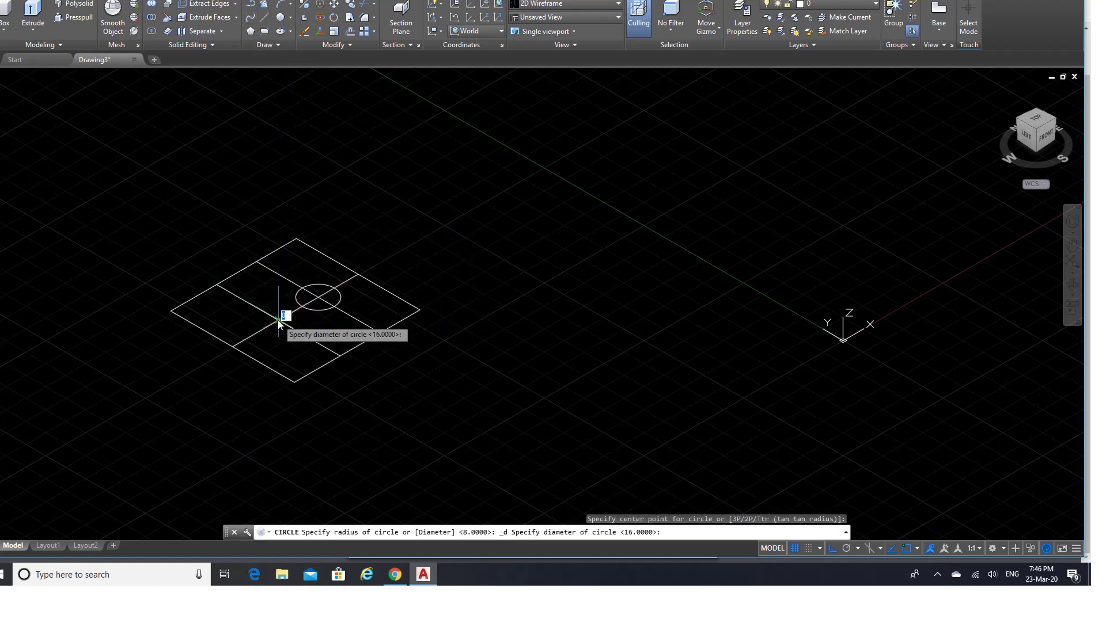
type("16")
key("Return")
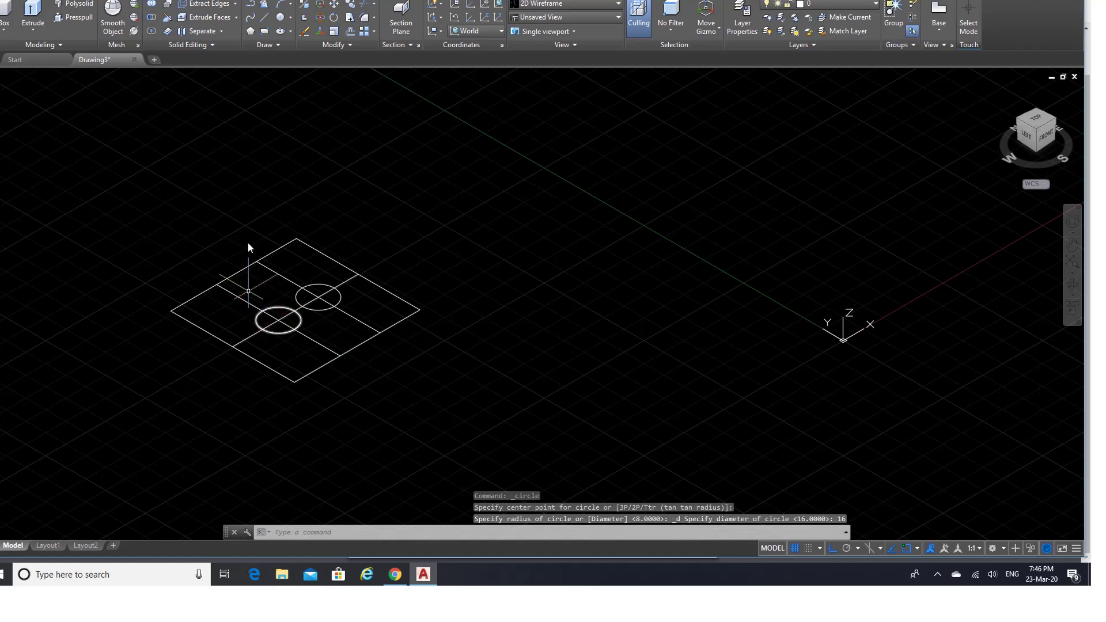
Step: Draw two parallel lines joining the circles on both sides, between the points where the offset lines cross them
scroll(263, 357, "up", 4)
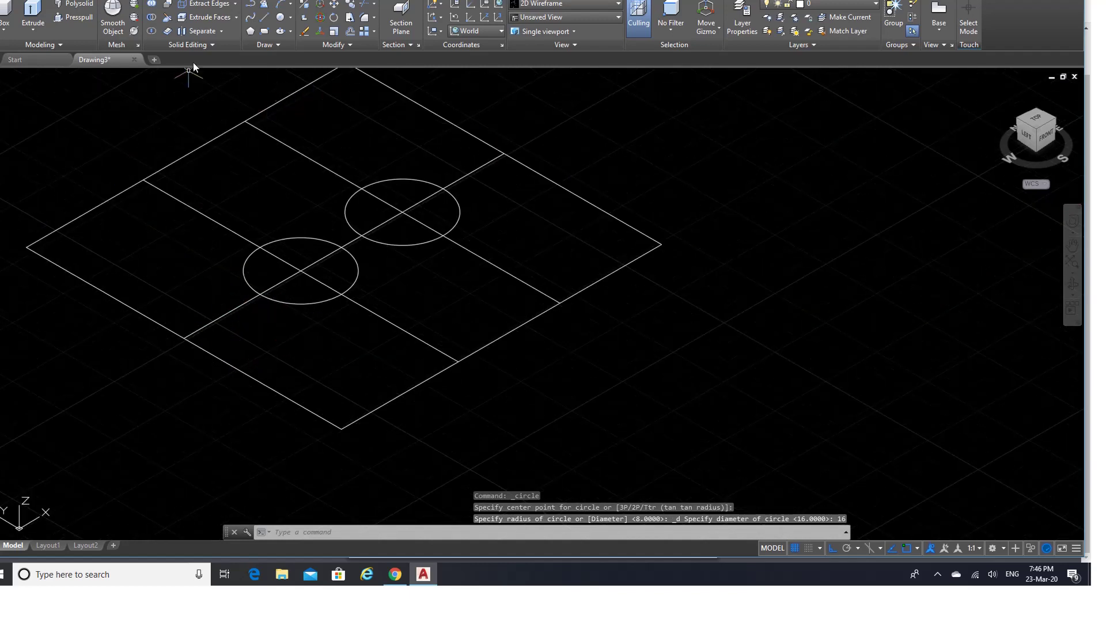
left_click(267, 20)
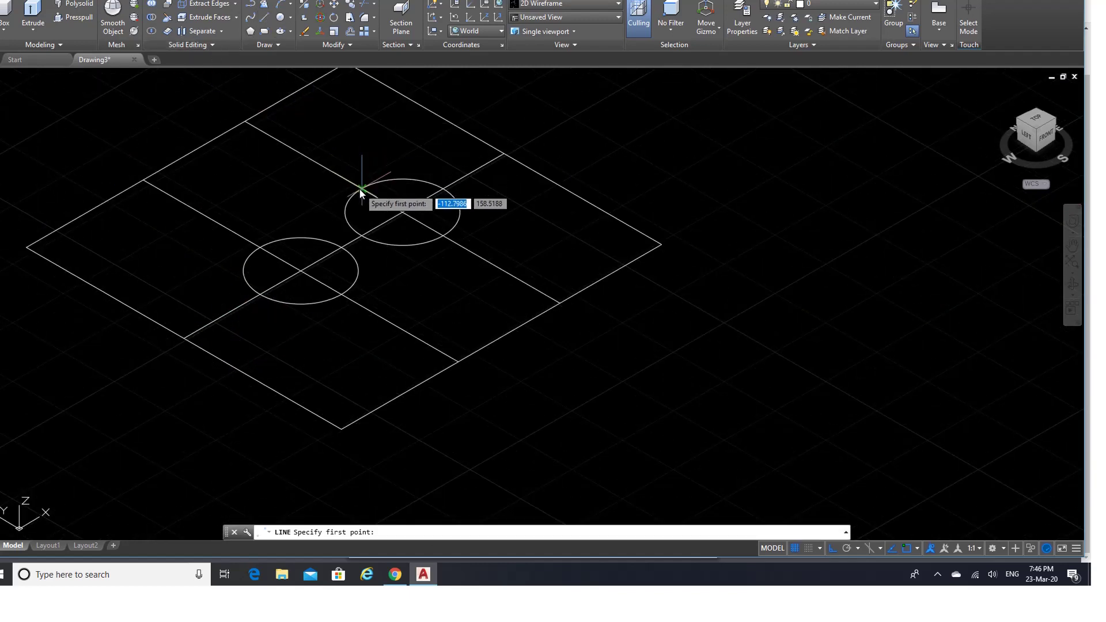
left_click(364, 179)
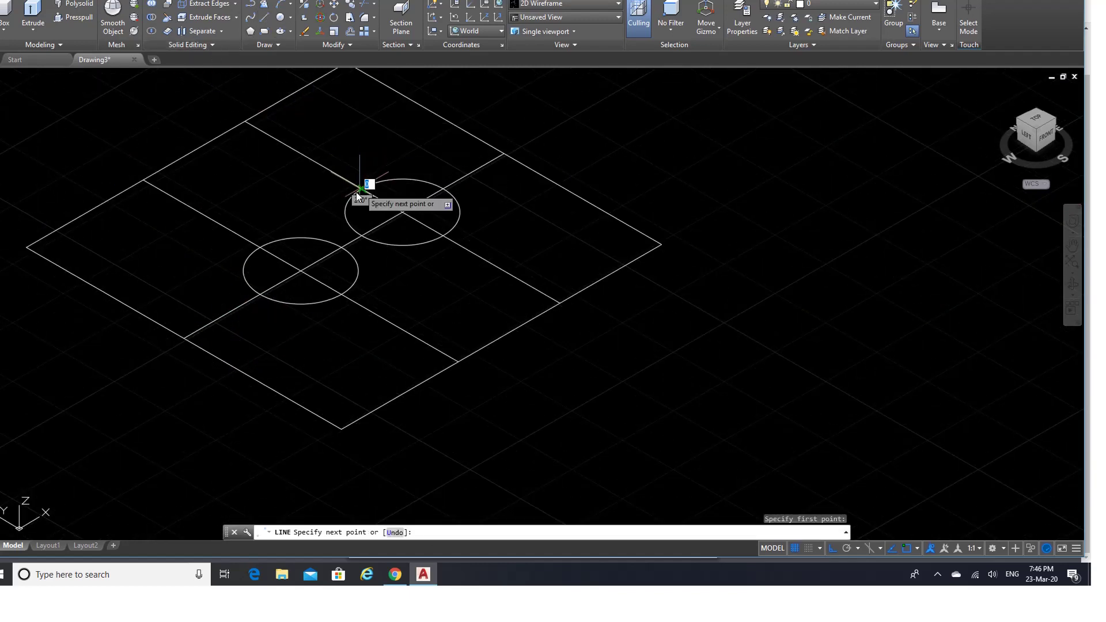
left_click(260, 249)
key("Return")
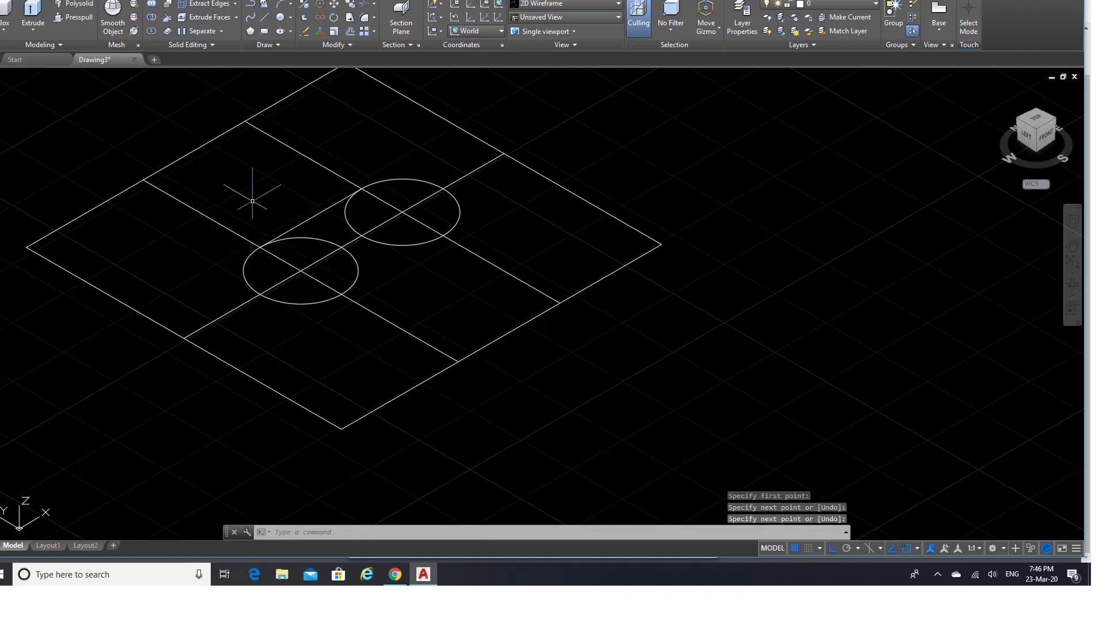
left_click(263, 20)
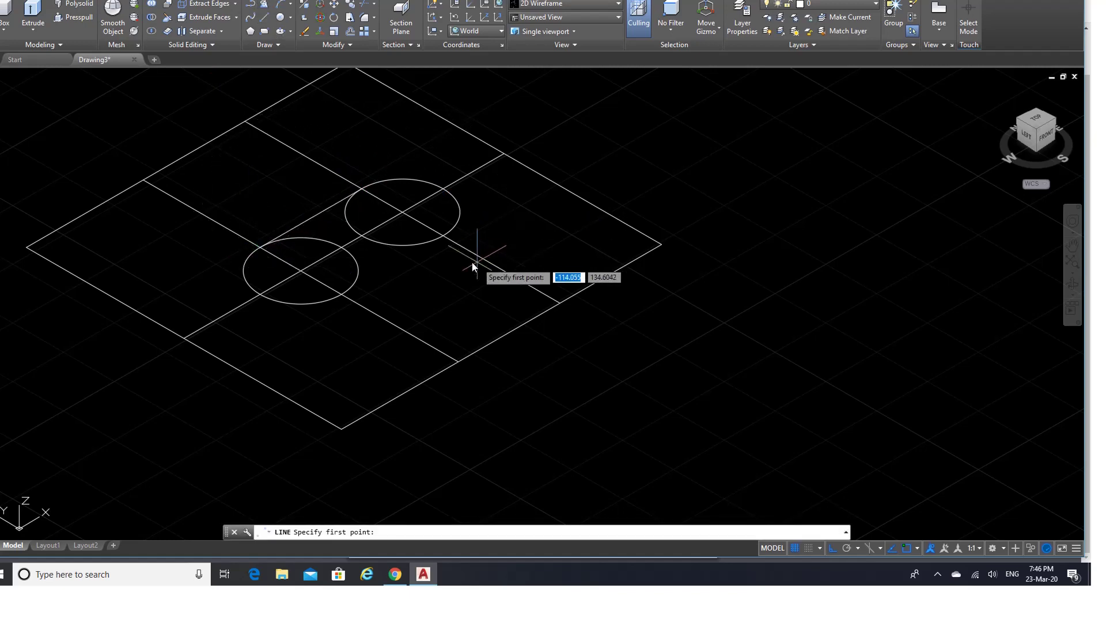
left_click(446, 237)
left_click(340, 296)
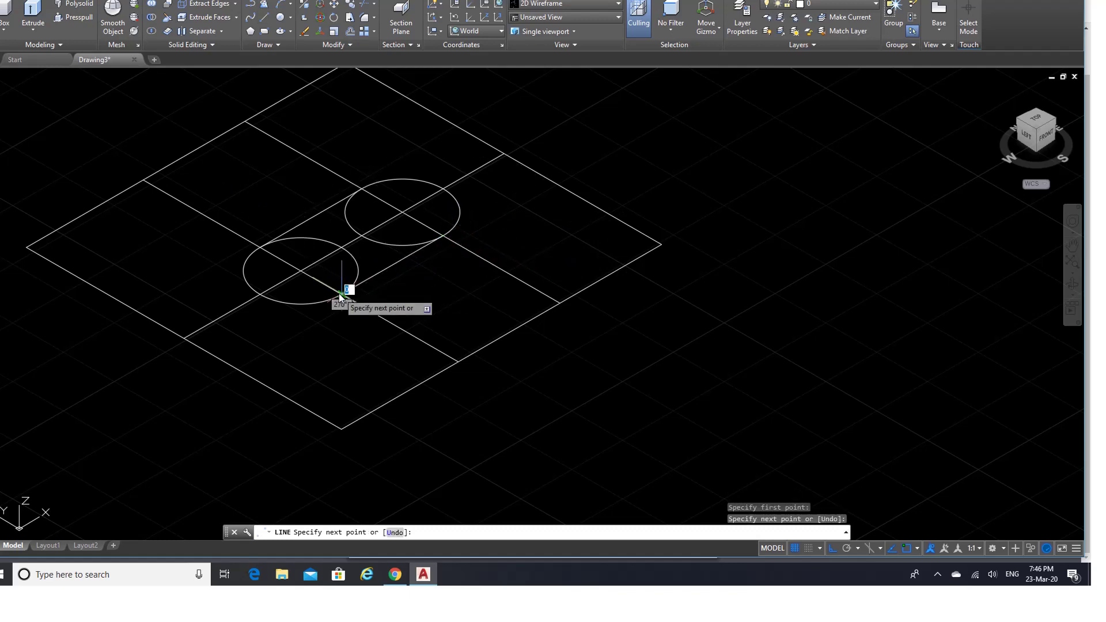
key("Return")
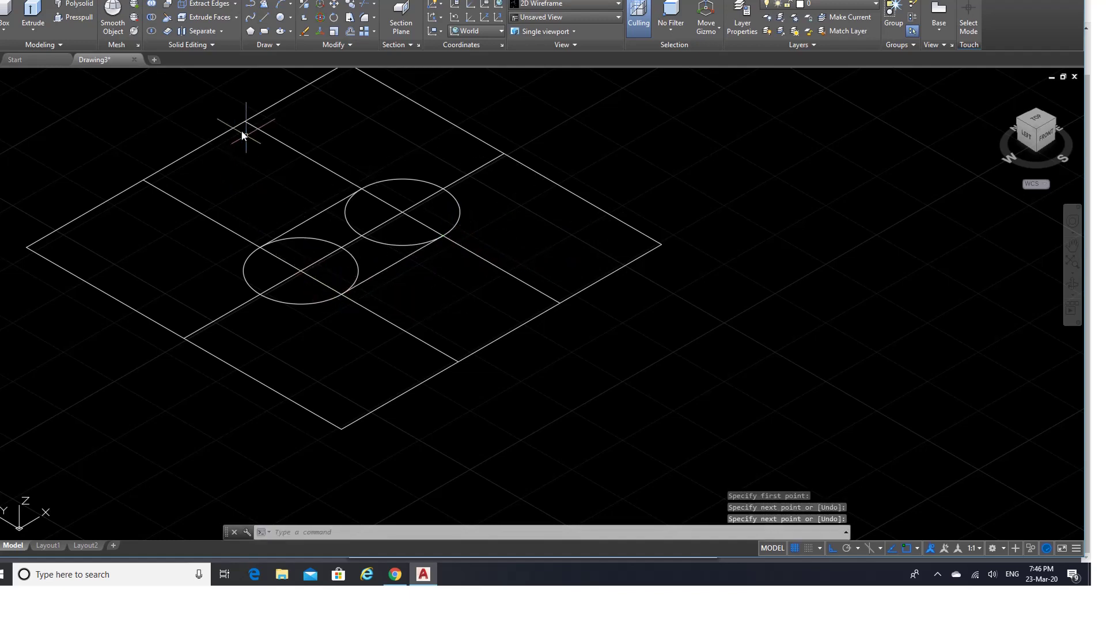
Step: Erase the two offset lines and the centre line, keeping the rectangle, the circles and their two connecting lines
left_click(305, 31)
mouse_move(307, 145)
left_mouse_down()
mouse_move(249, 169)
mouse_move(190, 230)
left_mouse_up()
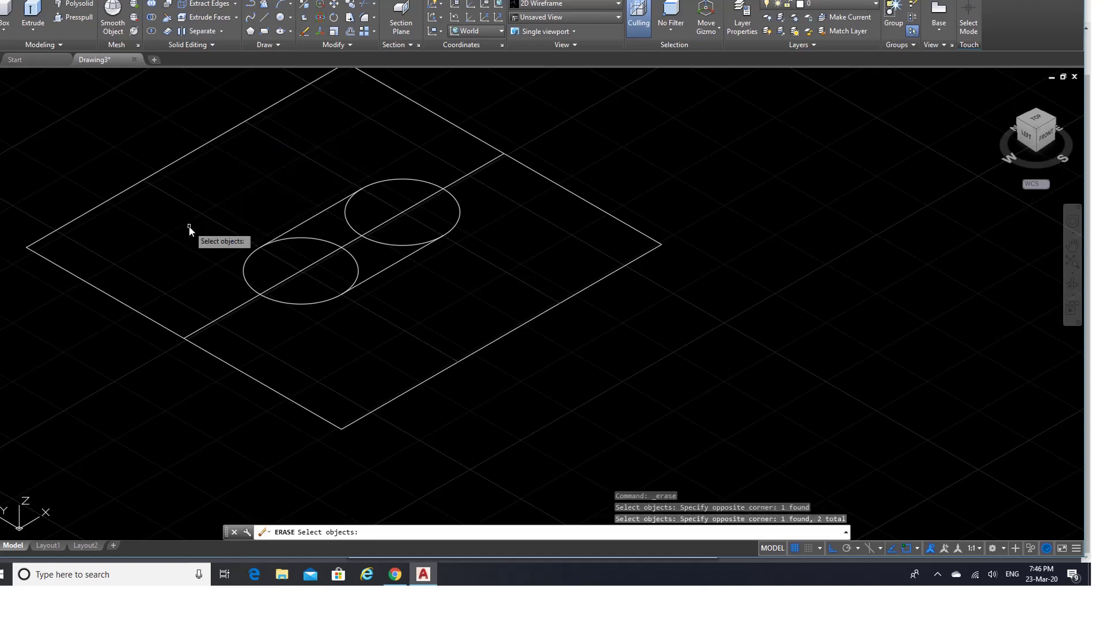
left_click(250, 333)
left_click(208, 293)
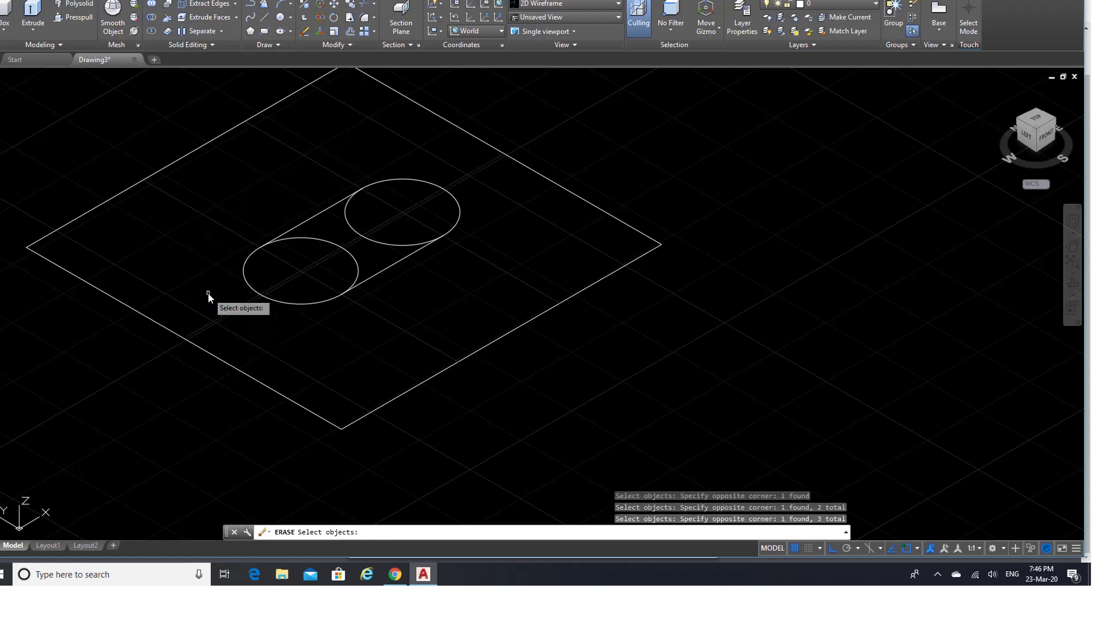
key("Return")
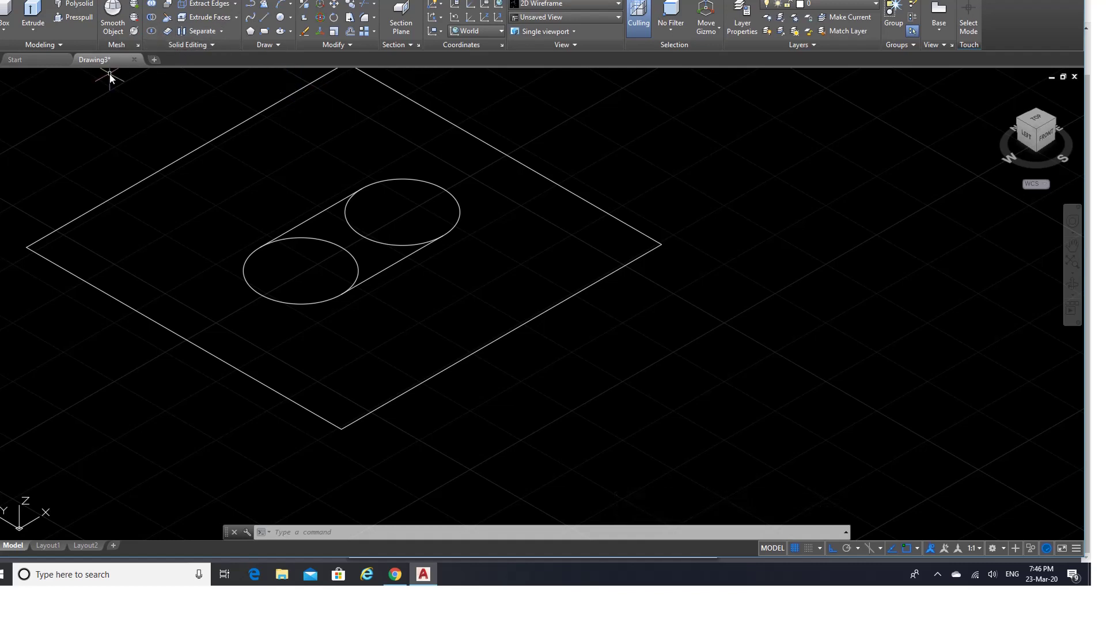
Step: Trim the inner halves of both circles, using the two connecting lines as cutting edges, to form the slot outline
left_click(76, 19)
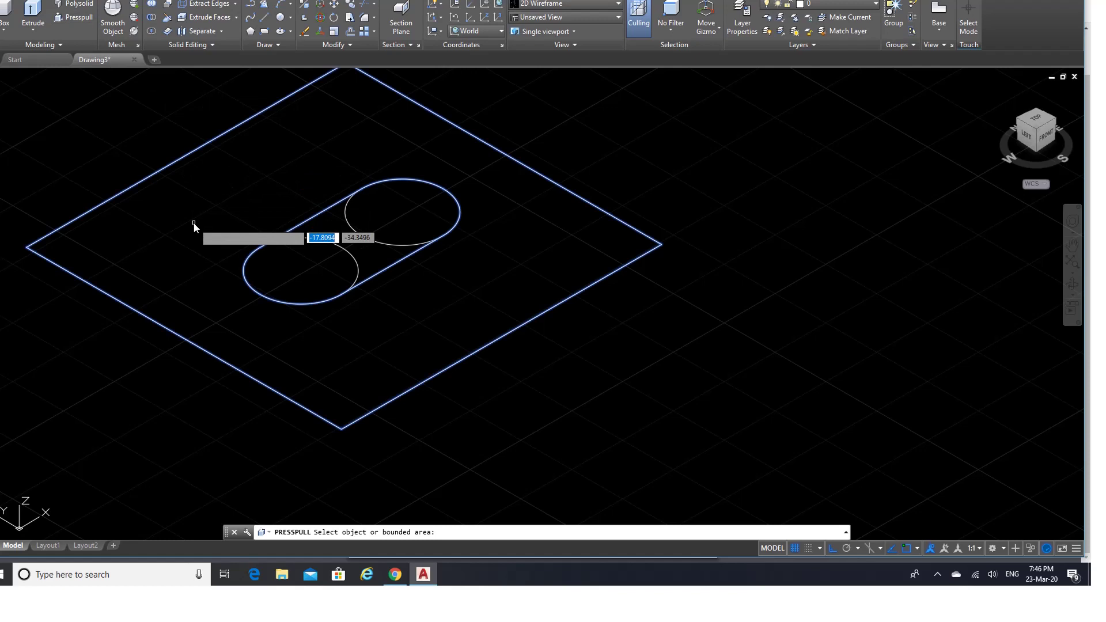
key("Return")
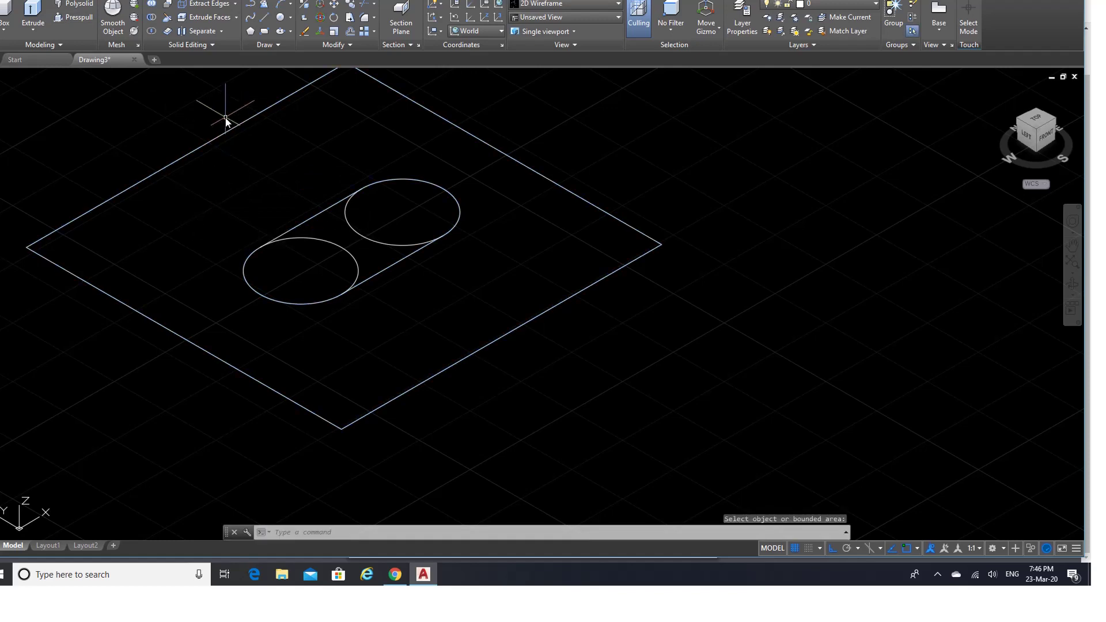
left_click(374, 5)
left_click(355, 22)
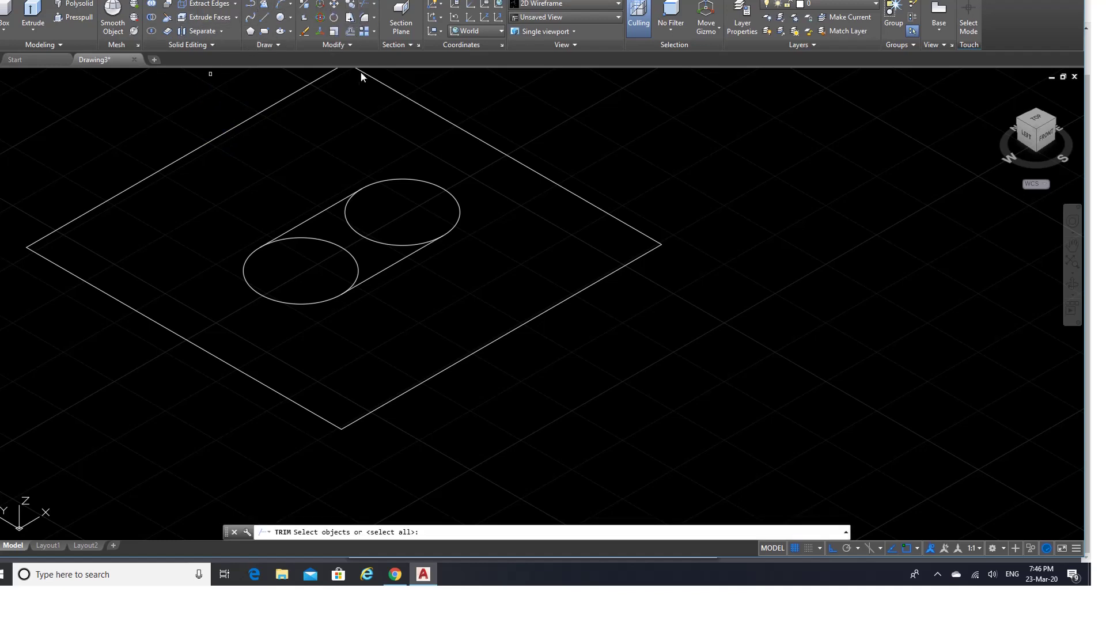
left_click(381, 279)
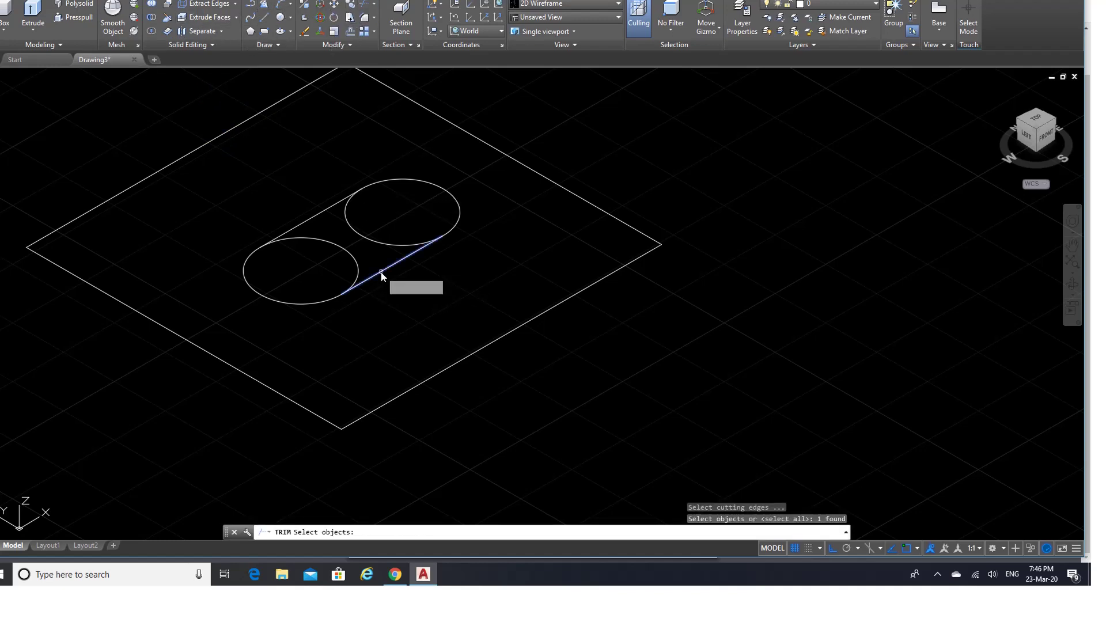
left_click(320, 214)
key("Return")
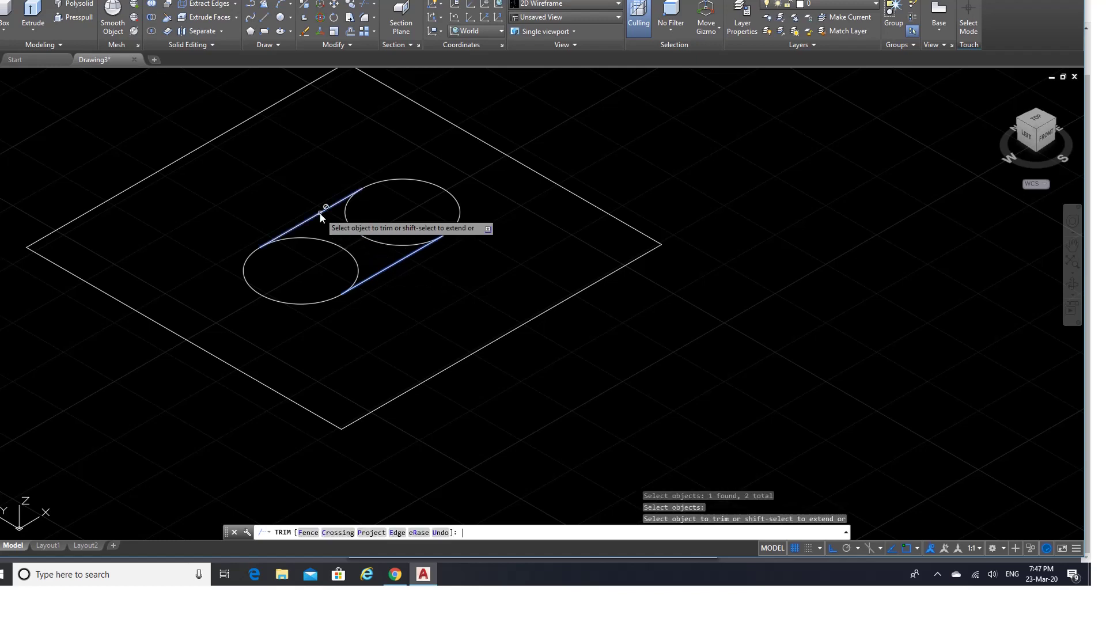
left_click(360, 236)
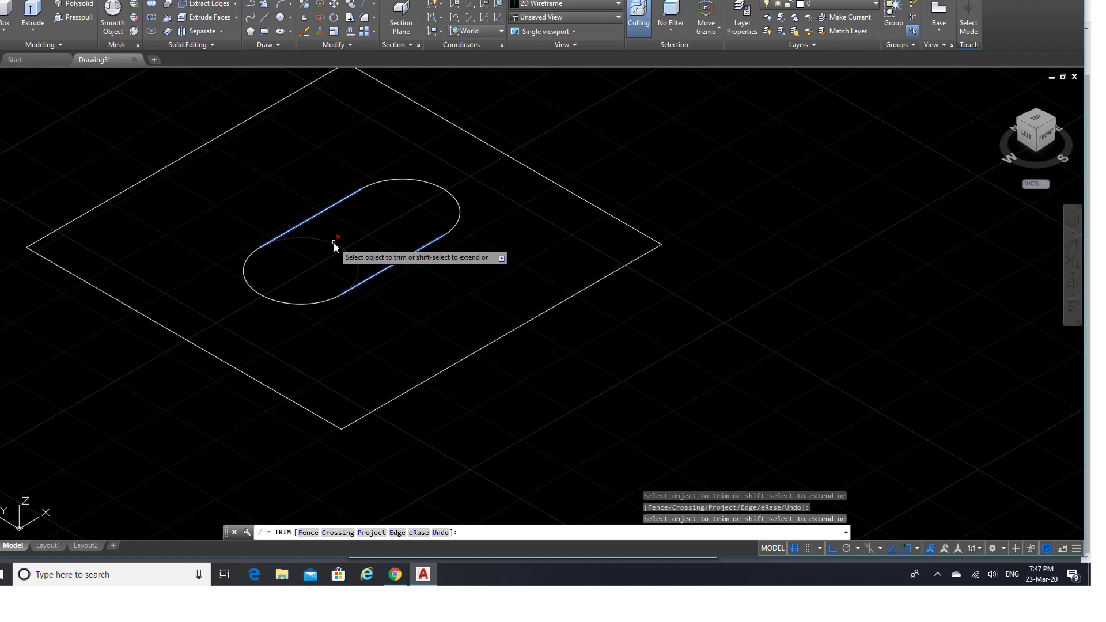
key("Return")
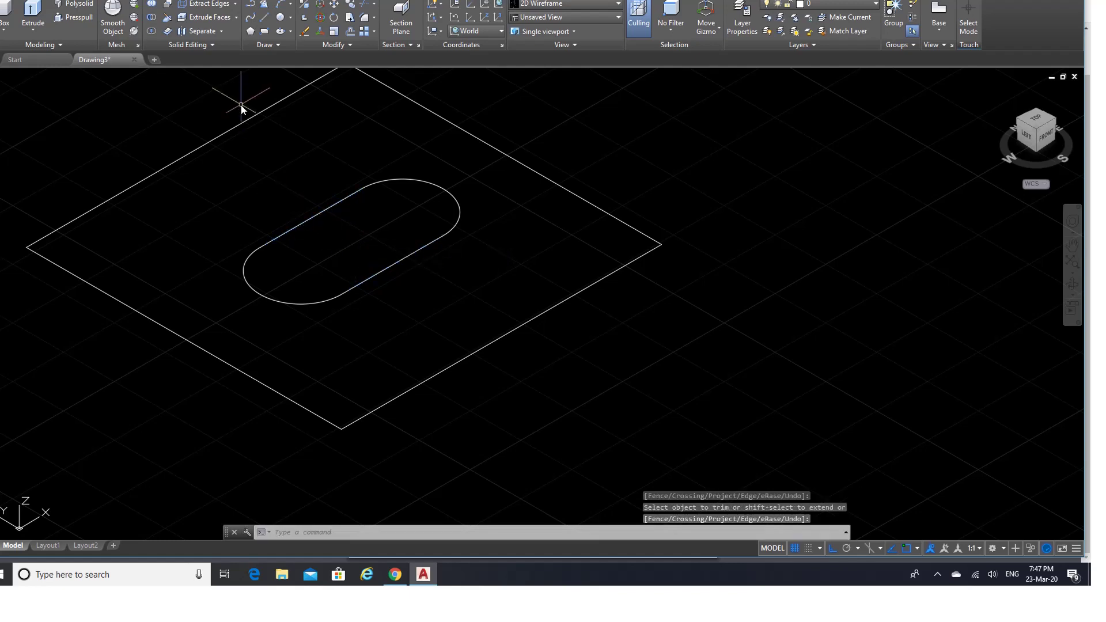
Step: Presspull the area between the rectangle and the slot outline to a height of 20, leaving the slot open
left_click(78, 19)
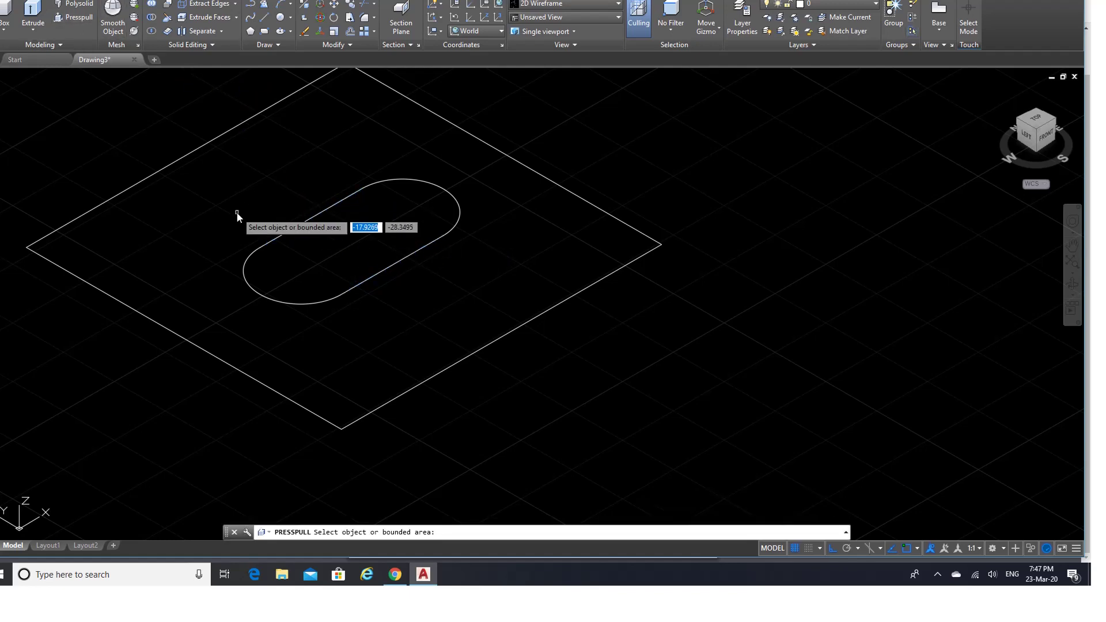
left_click(181, 213)
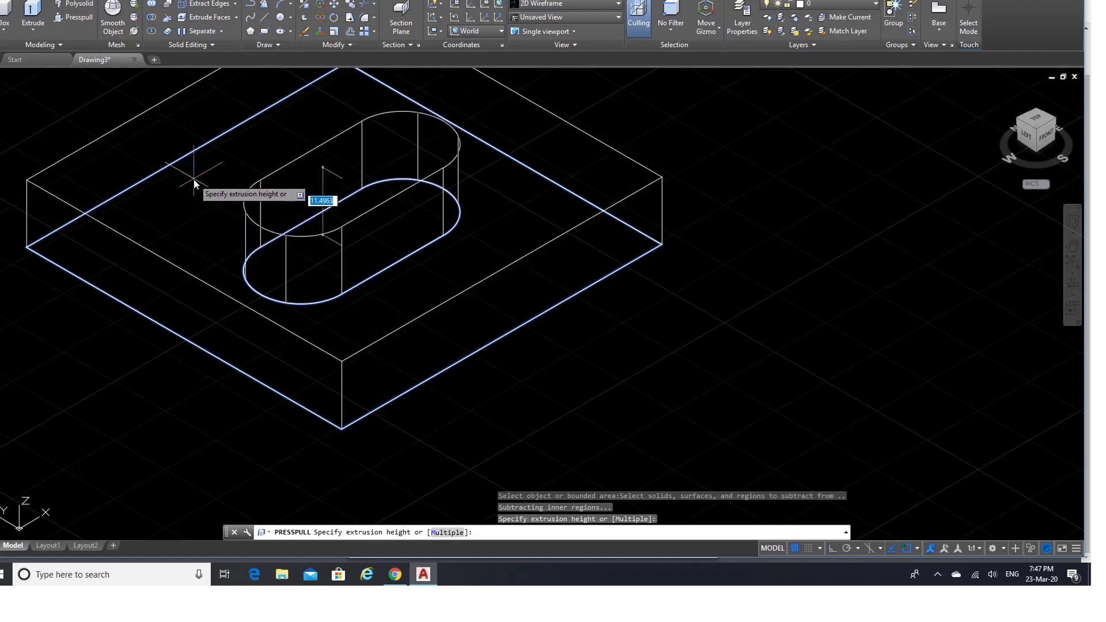
type("20")
key("Return")
key("Return")
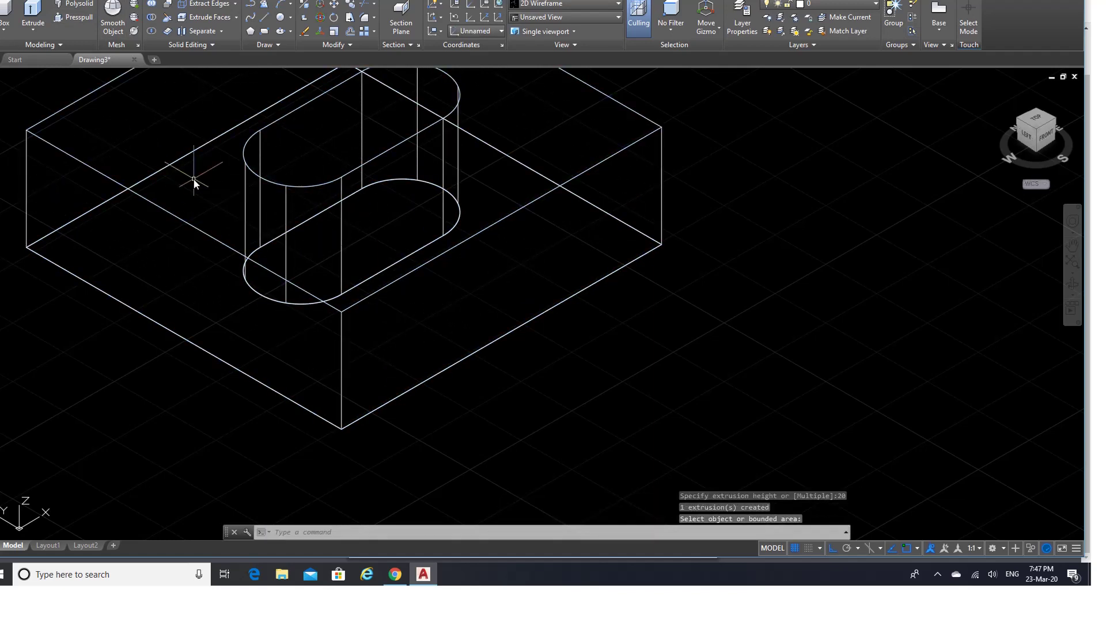
Step: Switch to the Exercise 15 drawing in Chrome to examine the raised rear block's dimensions, then return to AutoCAD
scroll(447, 254, "down", 2)
scroll(449, 254, "down", 2)
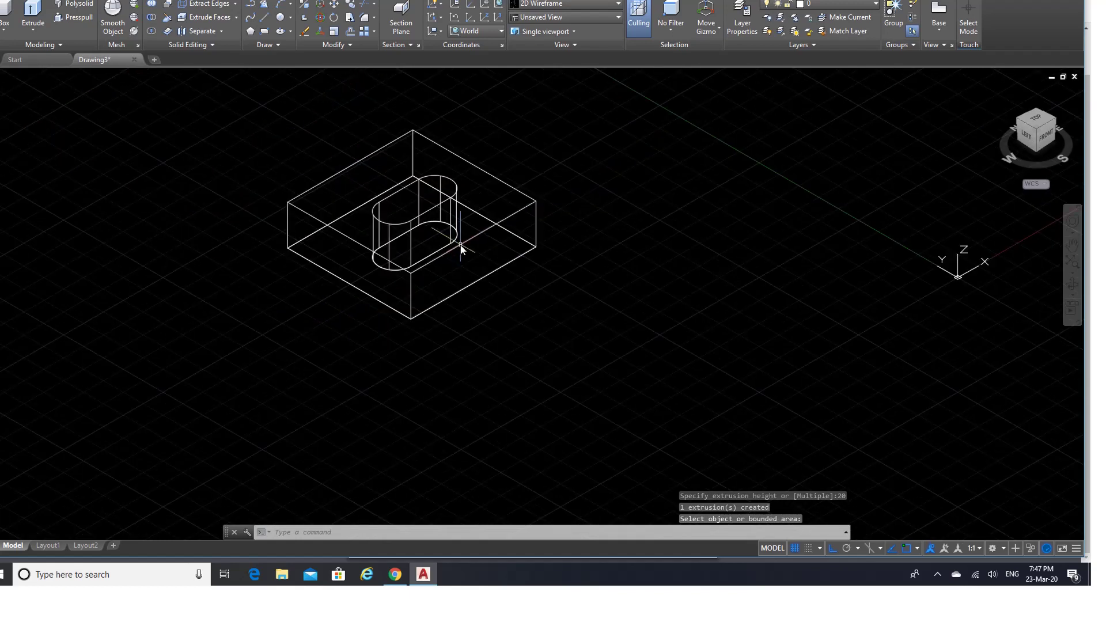
left_click(1072, 245)
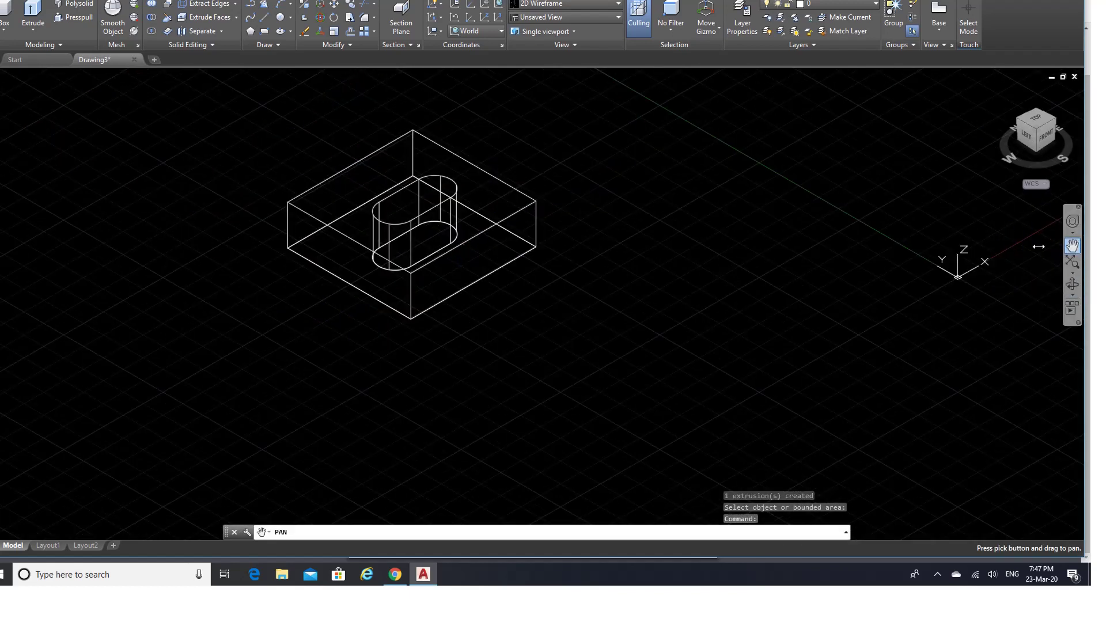
left_click_drag(629, 180, 465, 308)
right_click(464, 310)
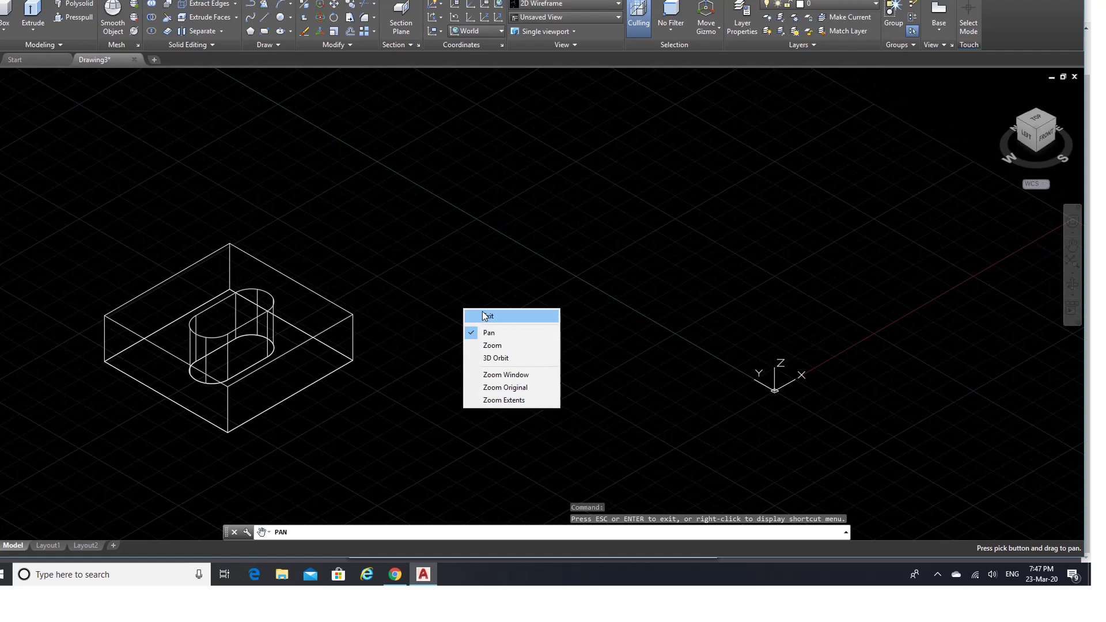
left_click(476, 316)
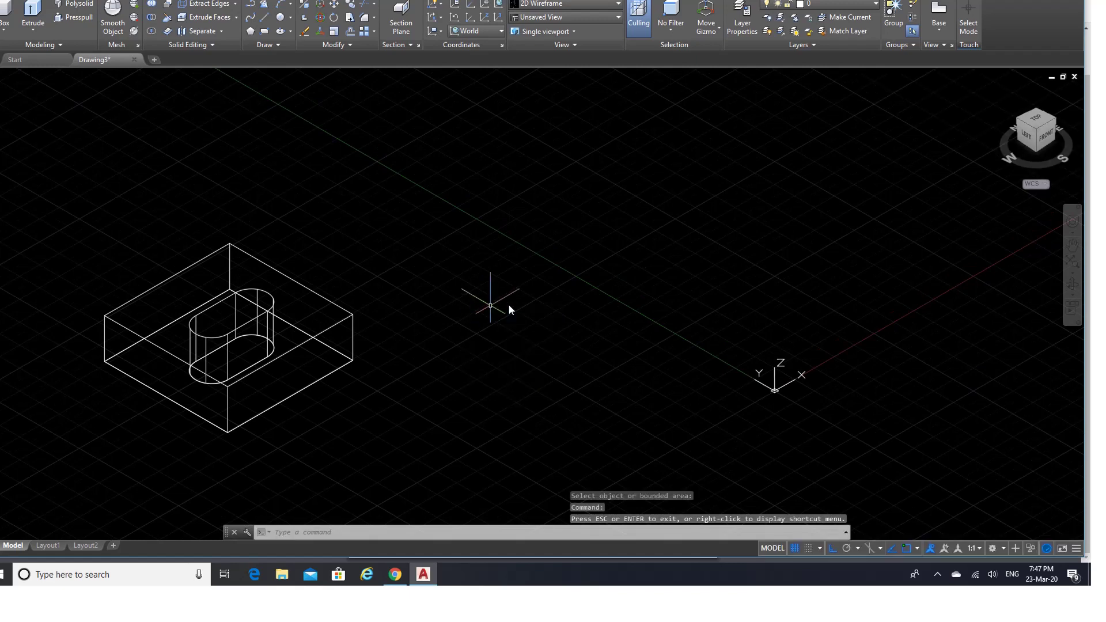
left_click(395, 574)
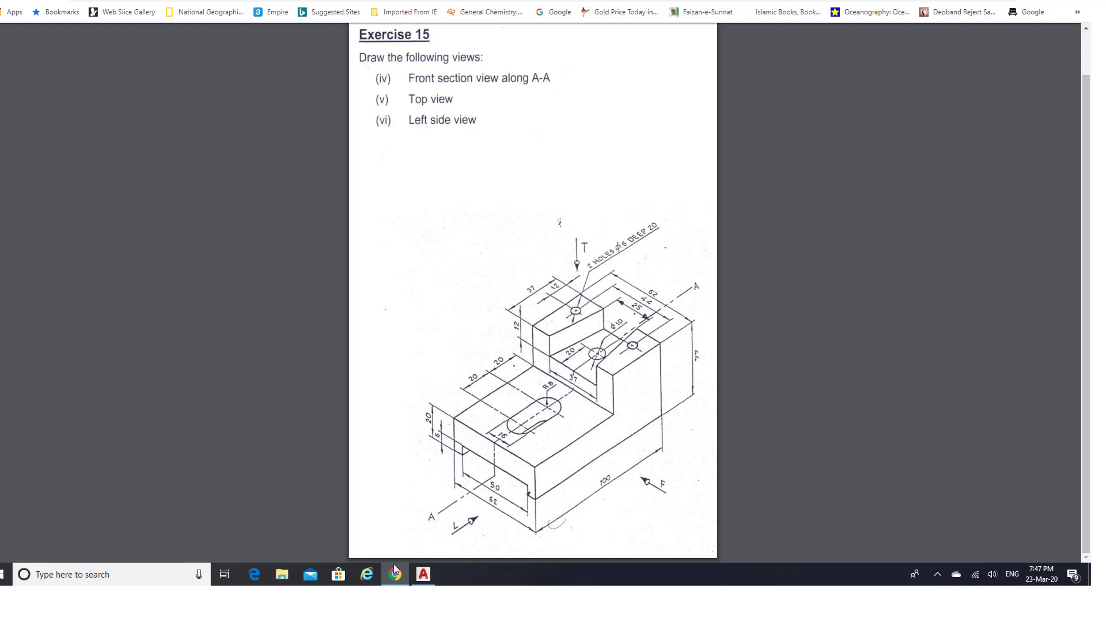
left_click(423, 574)
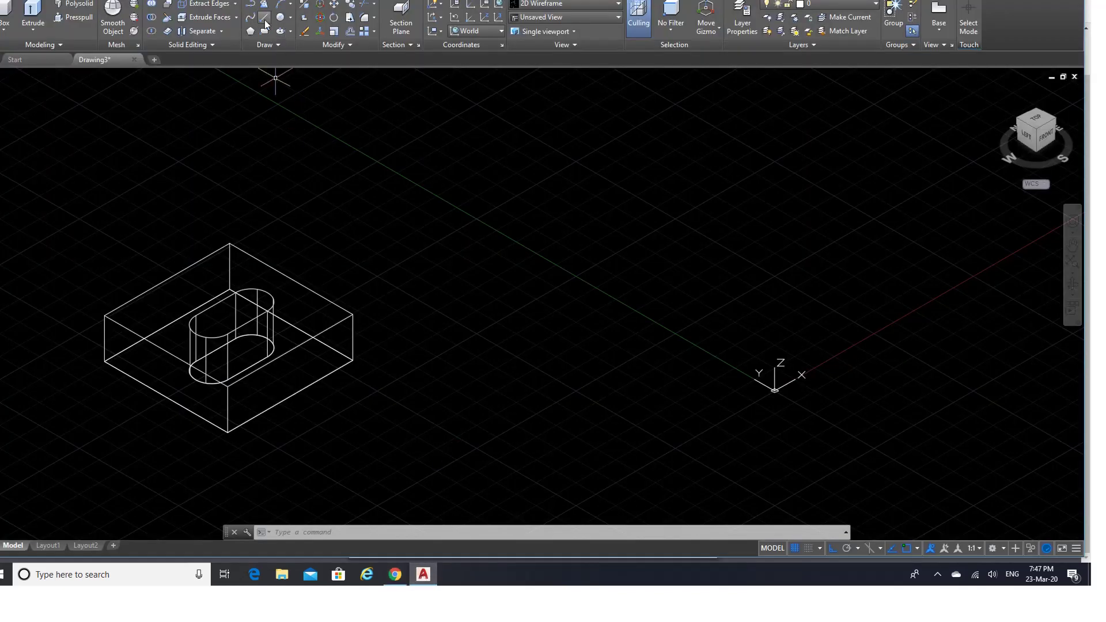
Step: Draw a closed 62 by 37 rectangle from lines in the empty area beside the slotted block, with the 37 sides along X
left_click(265, 22)
left_click(405, 226)
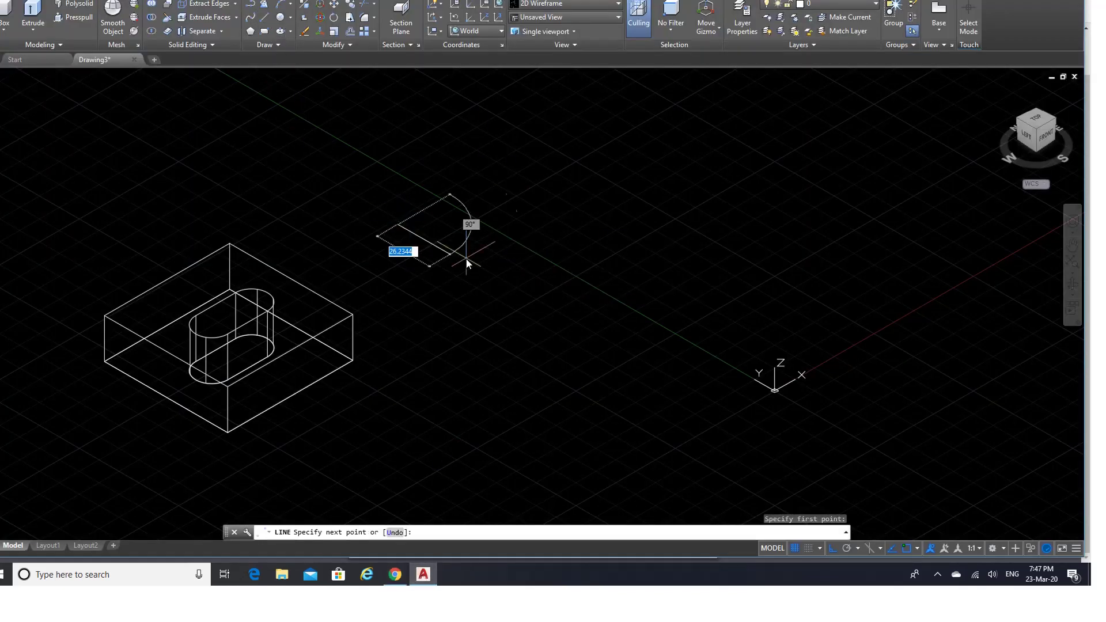
type("62")
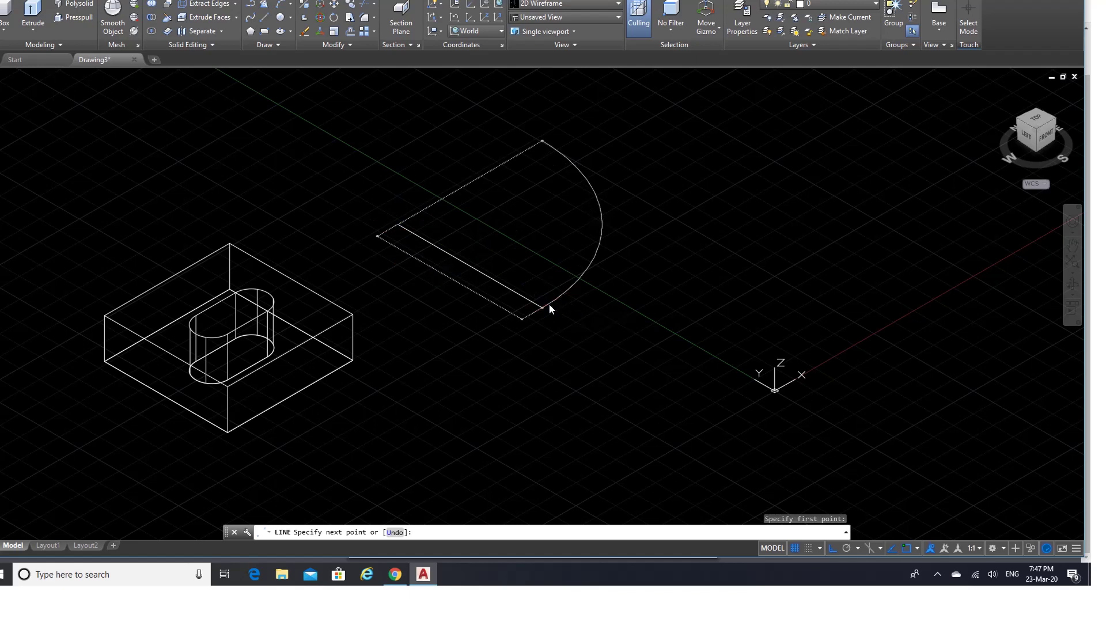
key("Return")
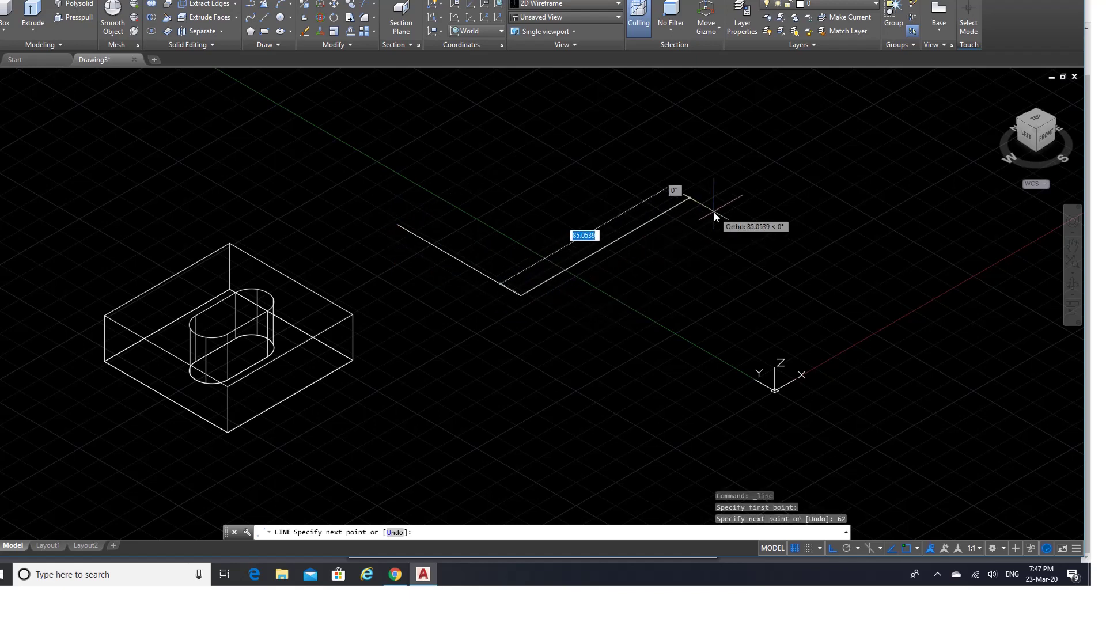
type("37")
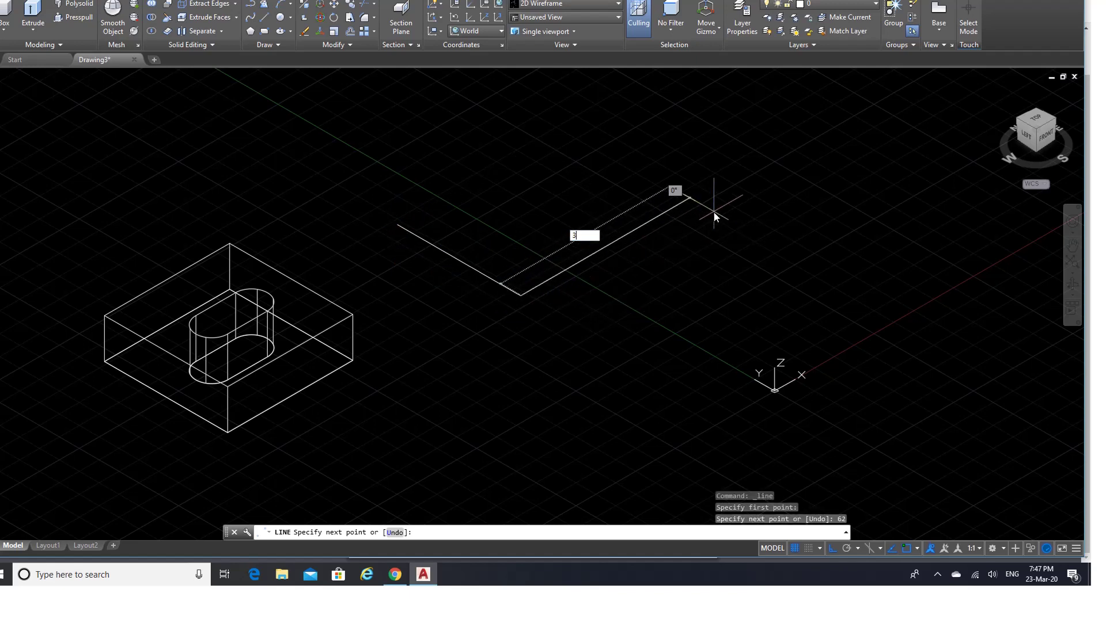
key("Return")
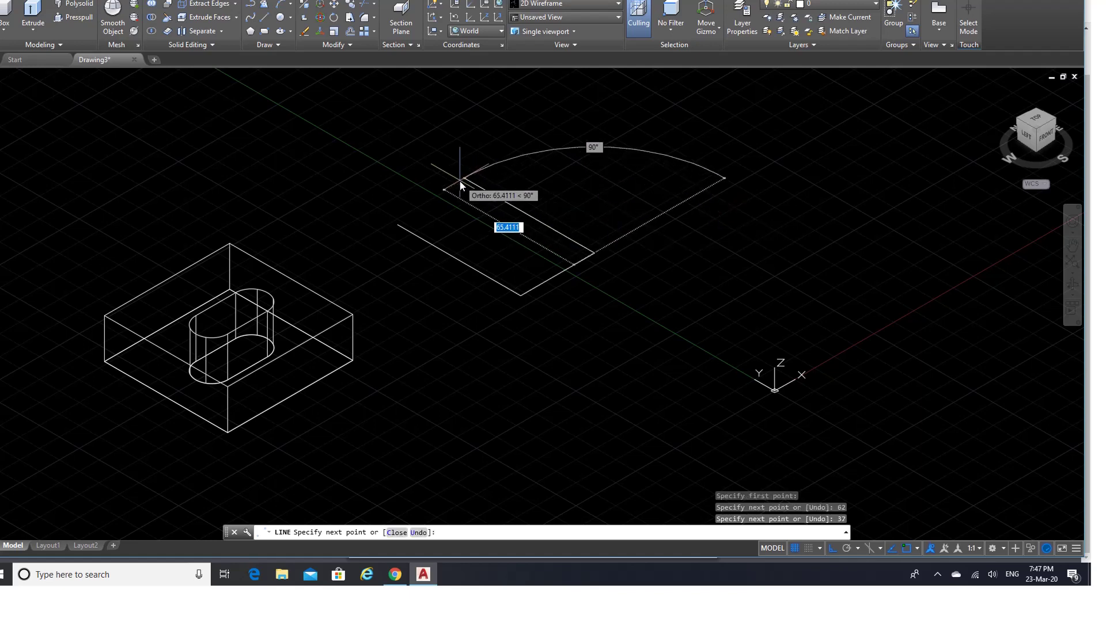
type("62")
key("Return")
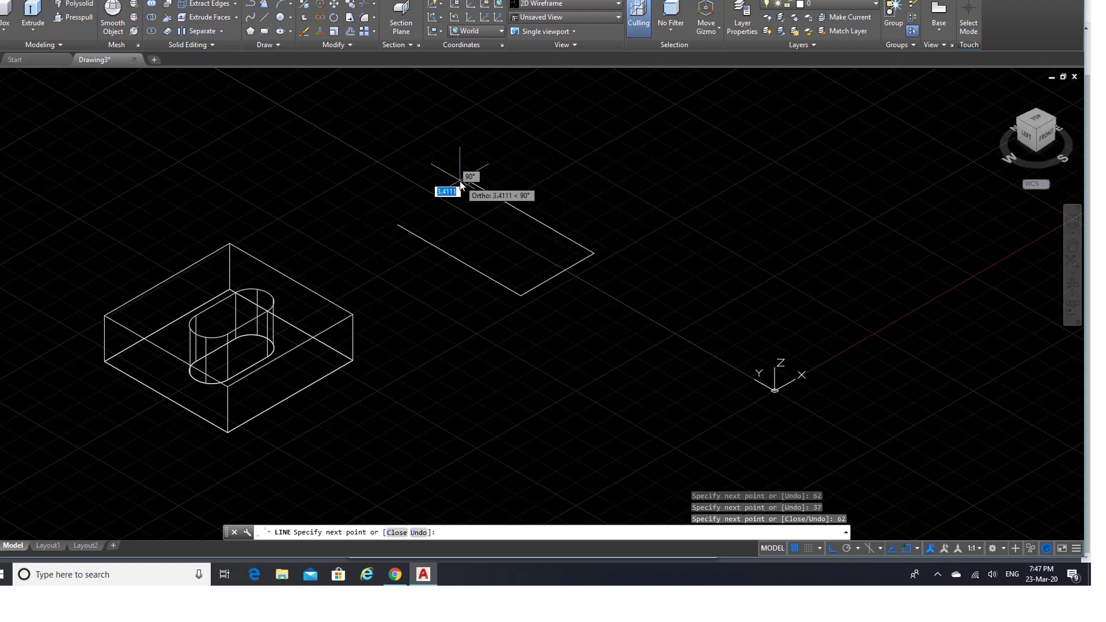
type("c")
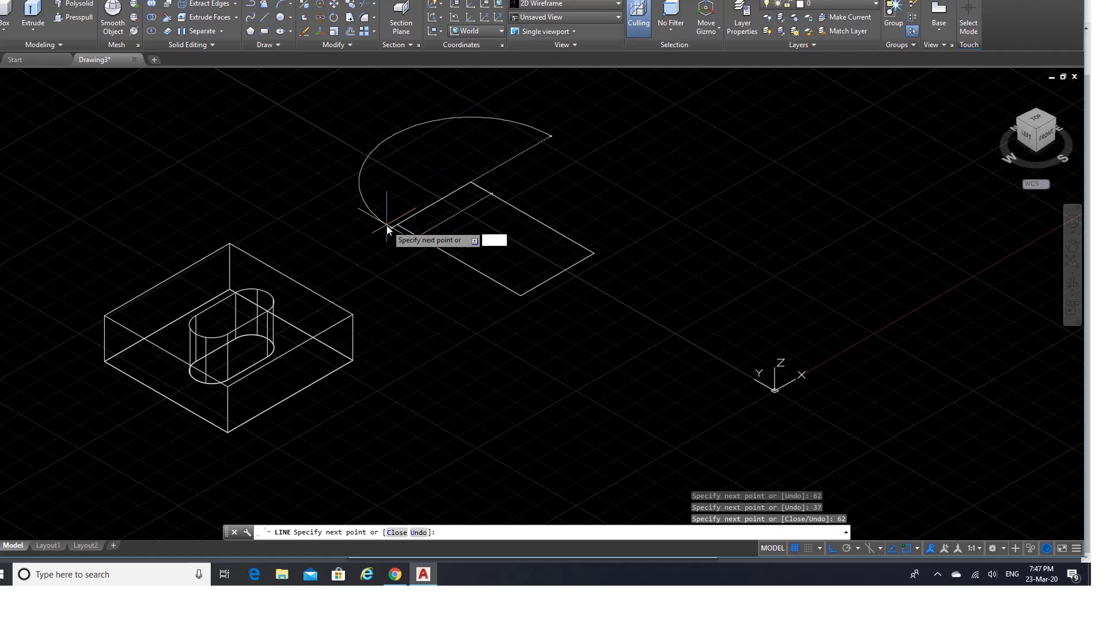
key("Return")
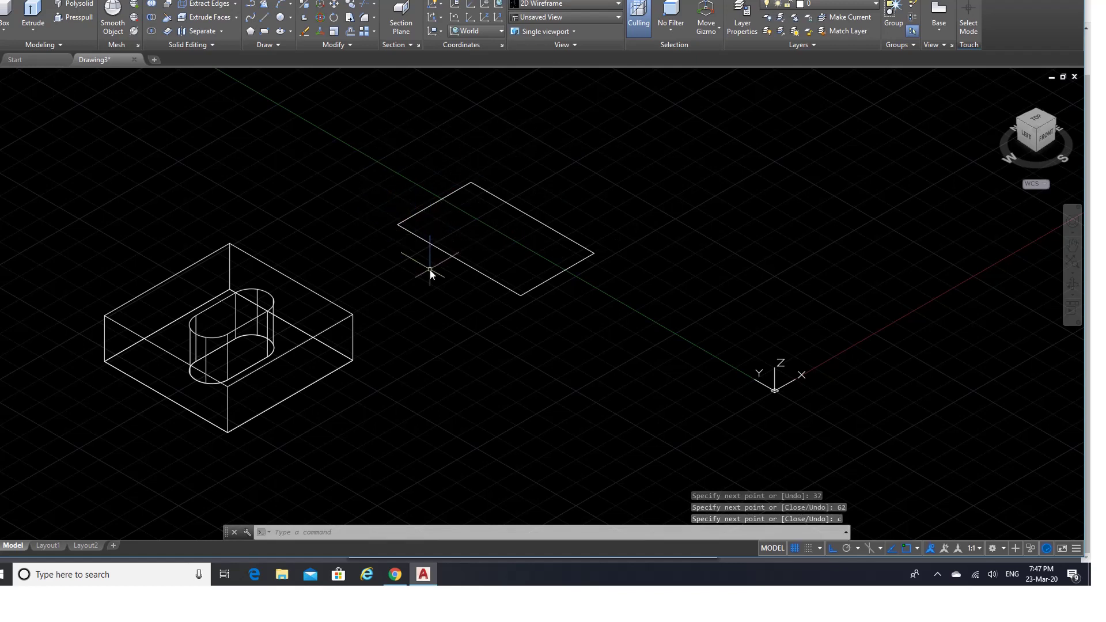
Step: Draw a centre line across the new rectangle, joining the midpoints of its two 62-long sides
left_click(264, 17)
left_click(916, 549)
left_click(857, 347)
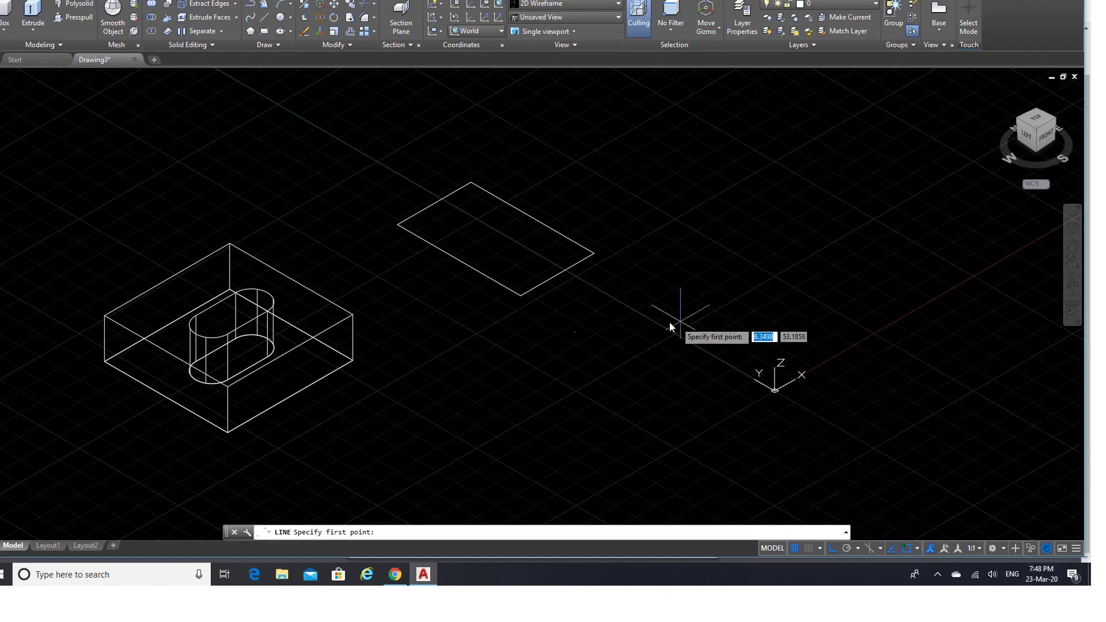
left_click(462, 264)
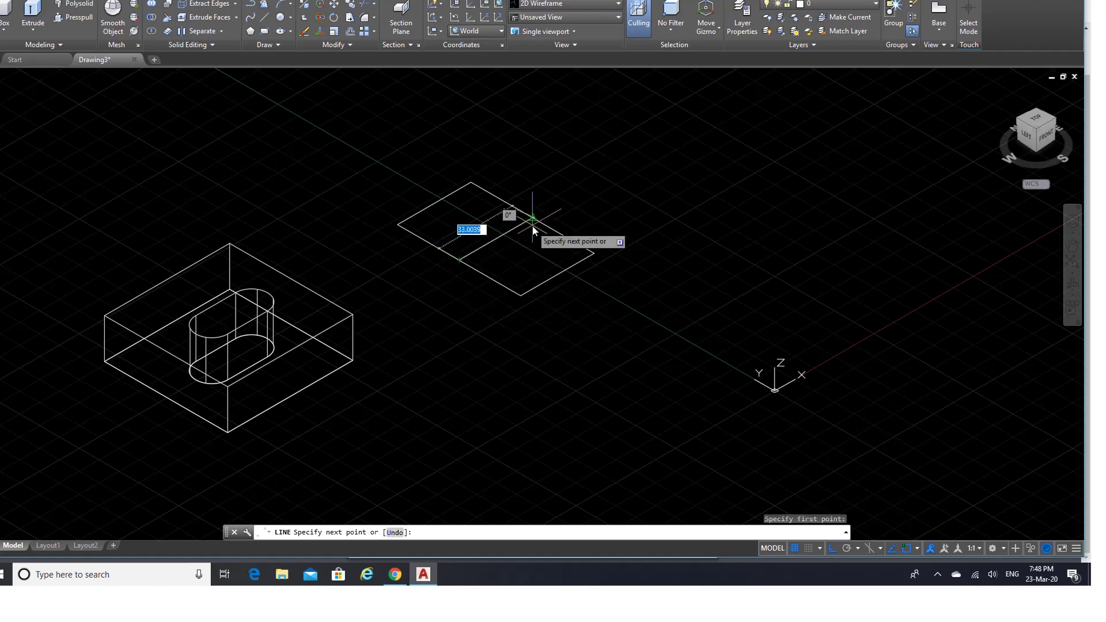
left_click(533, 222)
key("Return")
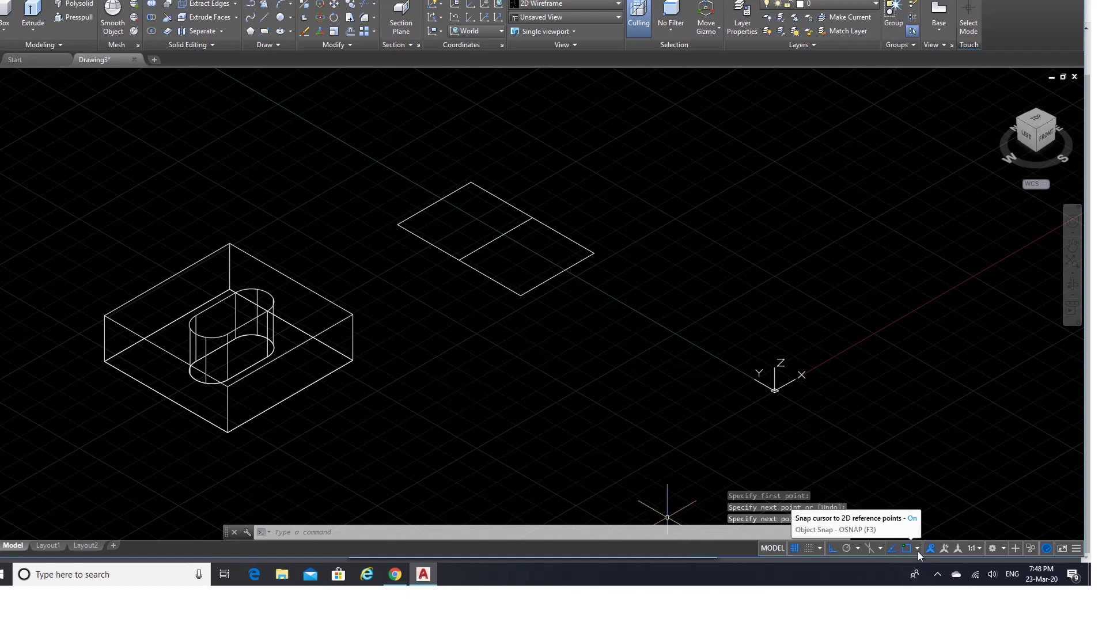
Step: Check the Exercise 15 drawing and offset the rectangle's centre line by 12.5 to both sides
left_click(395, 574)
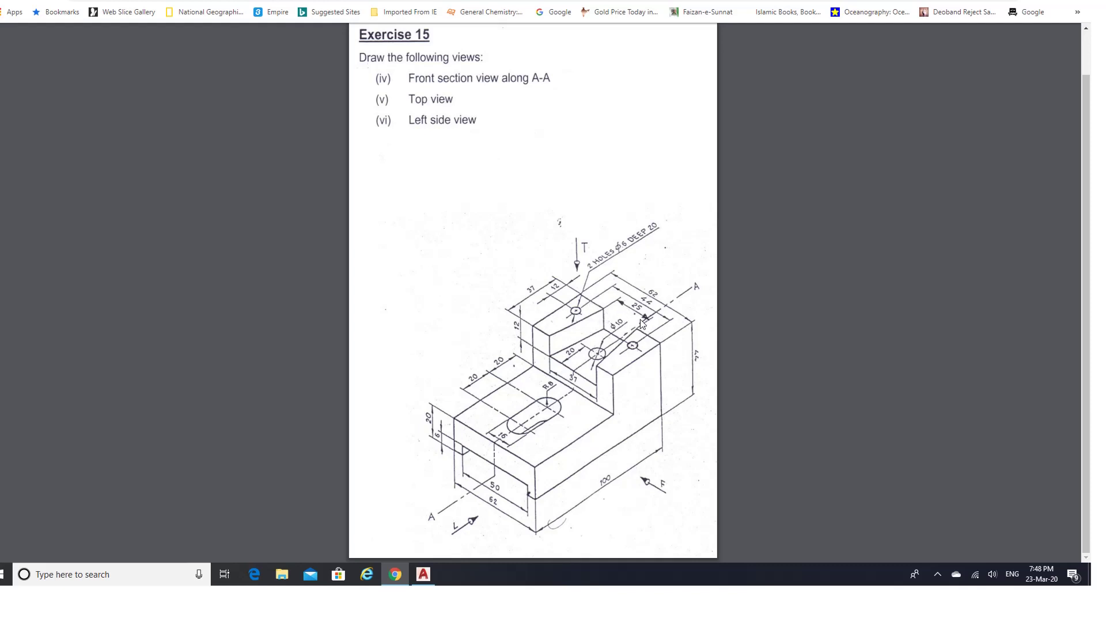
left_click(425, 577)
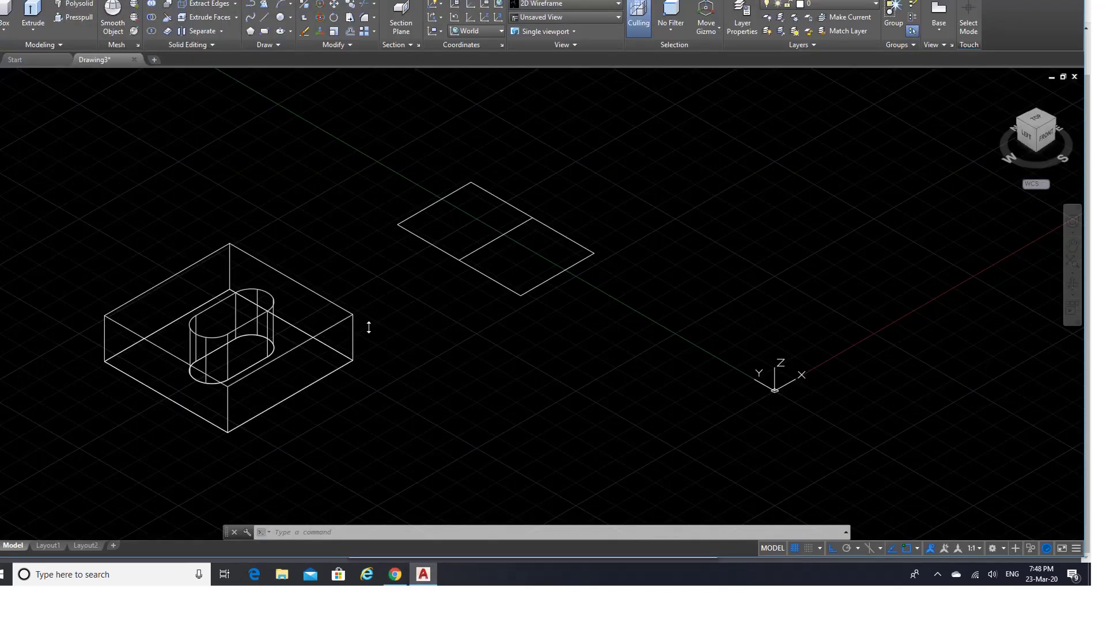
left_click(352, 31)
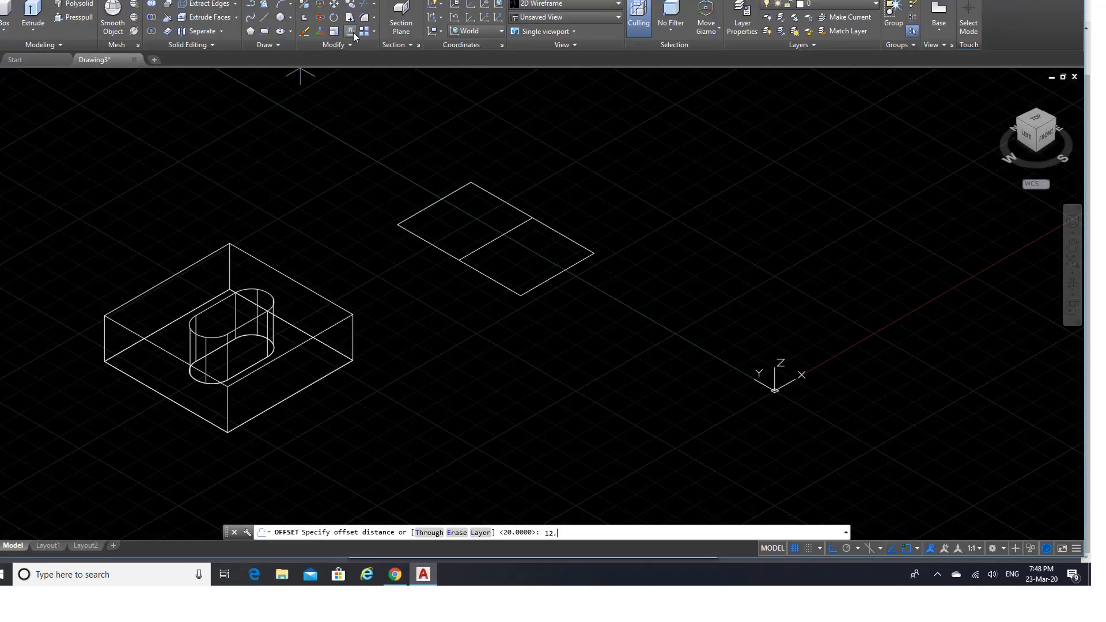
key("Return")
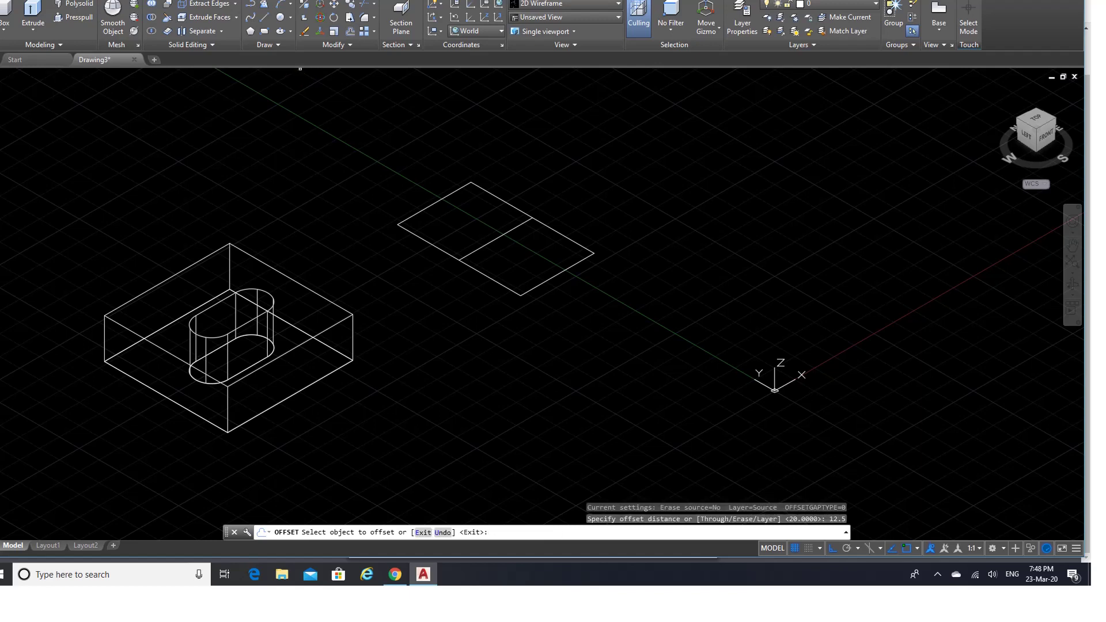
left_click(481, 246)
left_click(469, 231)
left_click(483, 248)
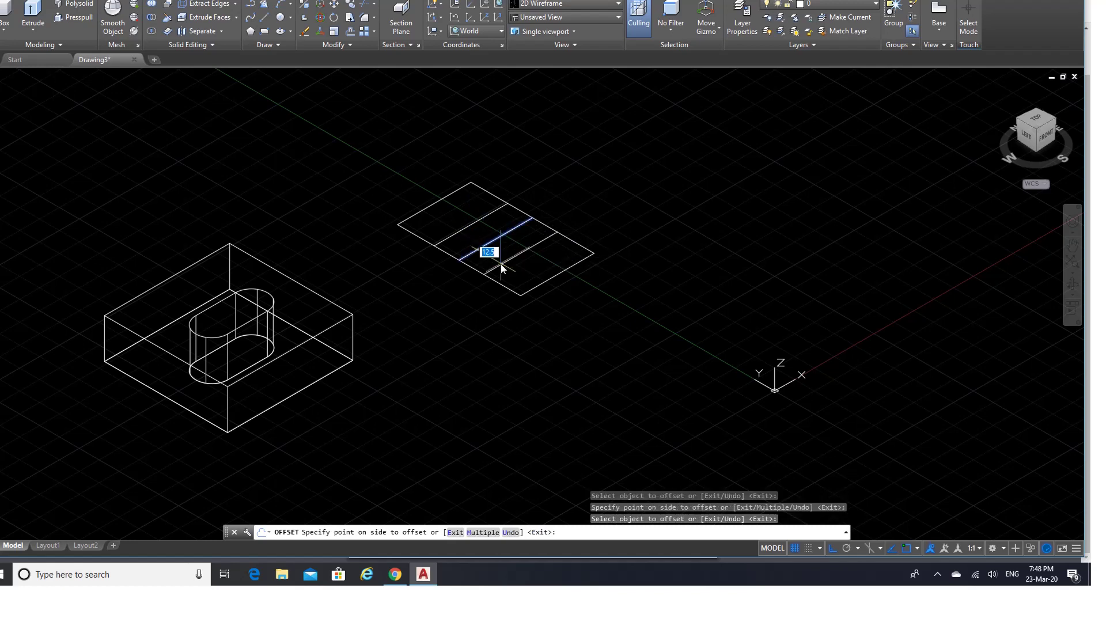
left_click(500, 264)
key("Return")
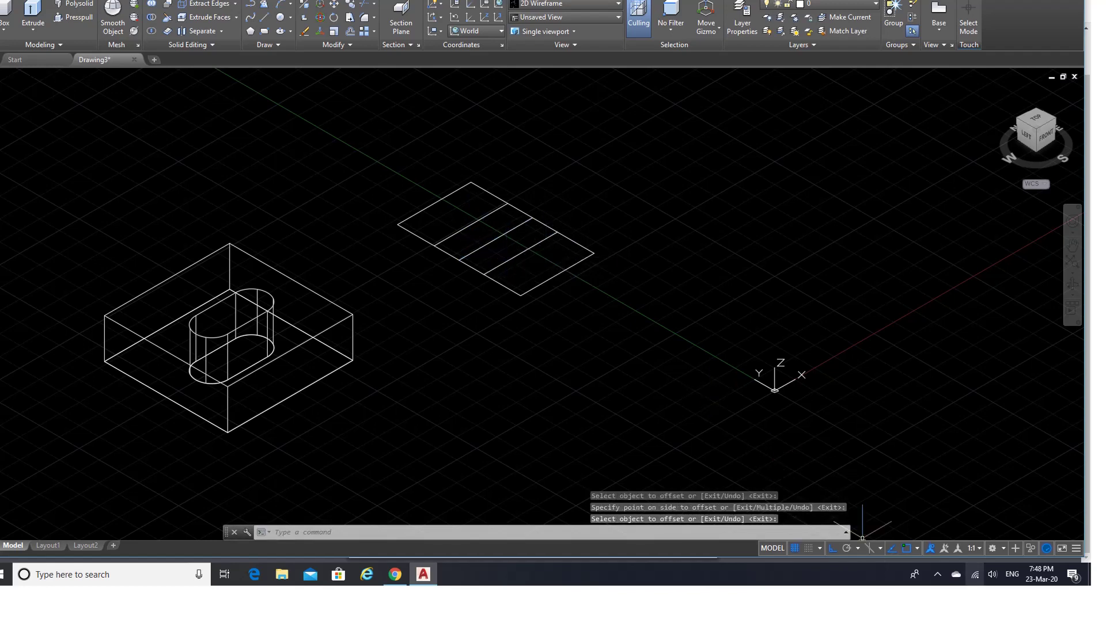
left_click(940, 580)
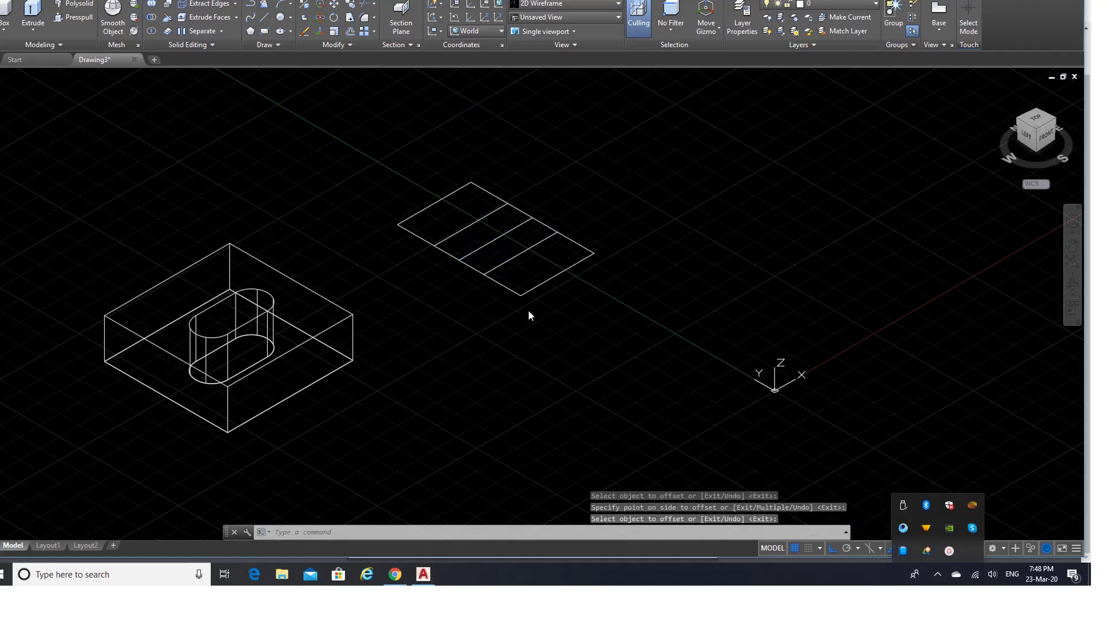
left_click(513, 322)
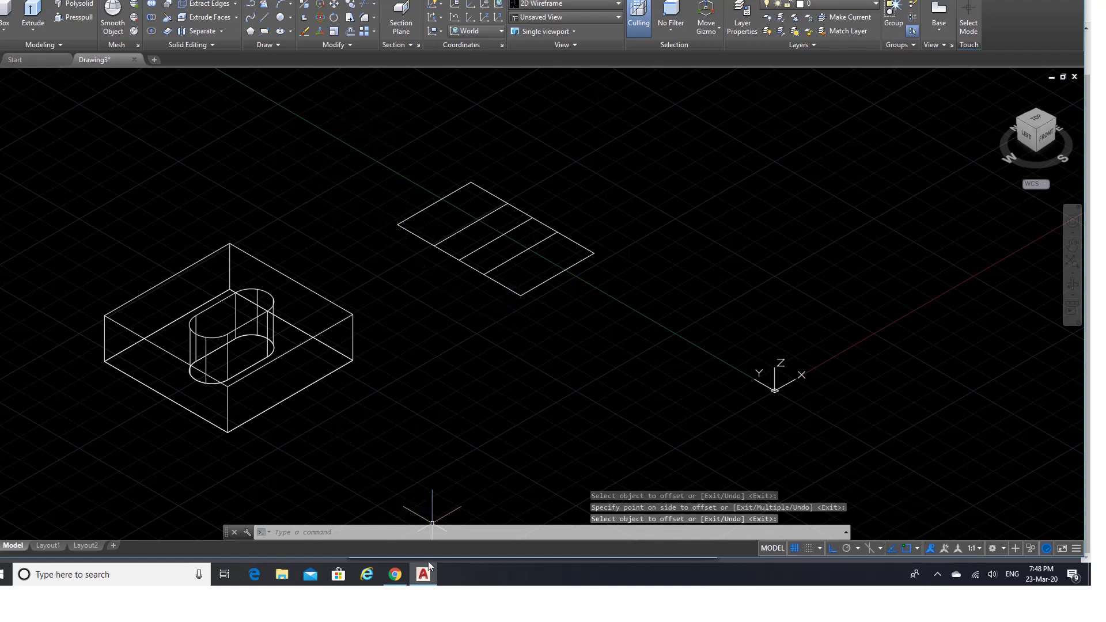
Step: Consult the Exercise 15 drawing again and offset the rectangle's centre line by 18.5 to both sides
left_click(396, 573)
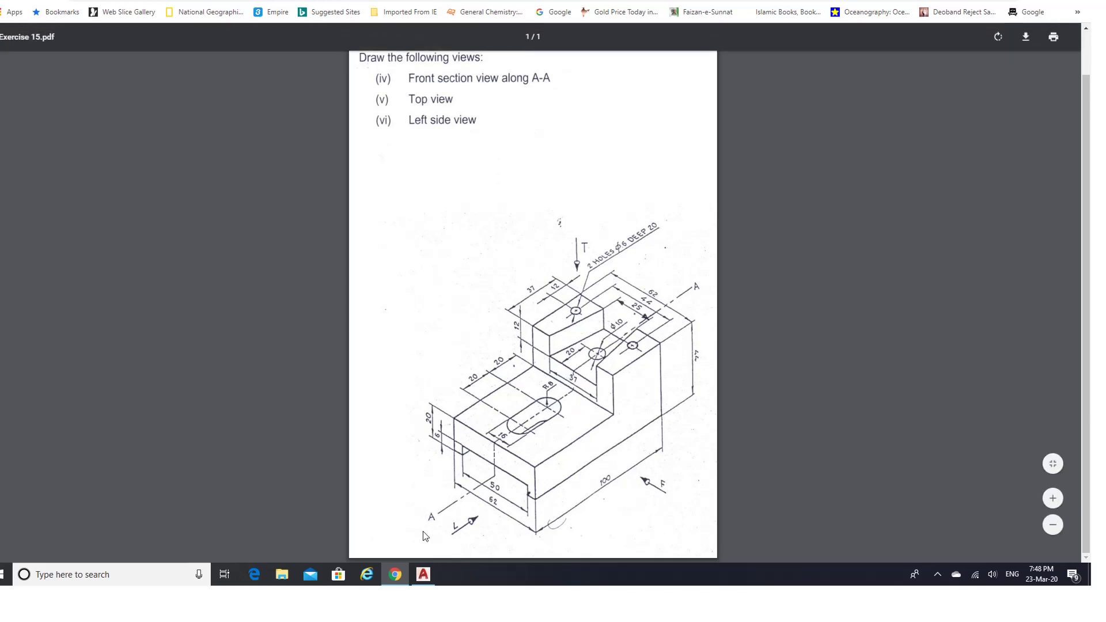
left_click(424, 574)
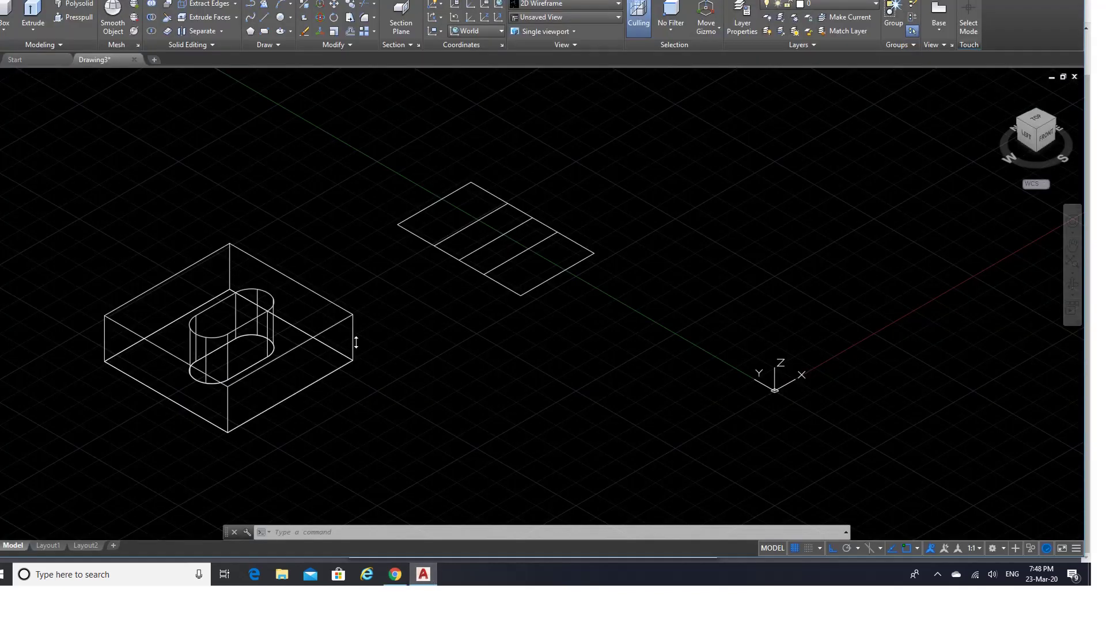
left_click(349, 32)
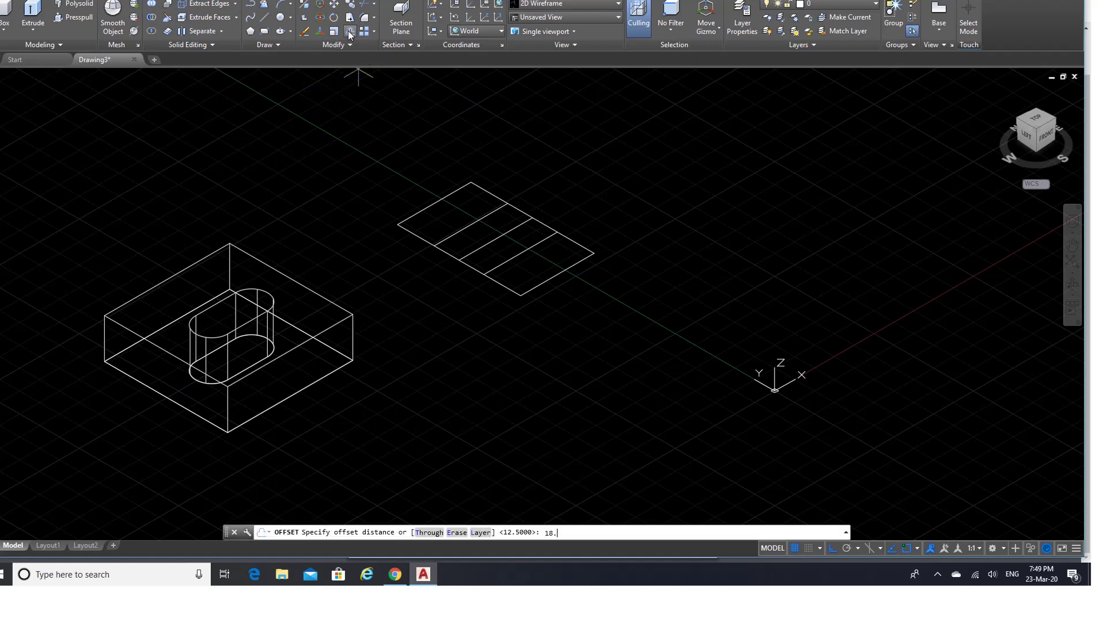
key("Return")
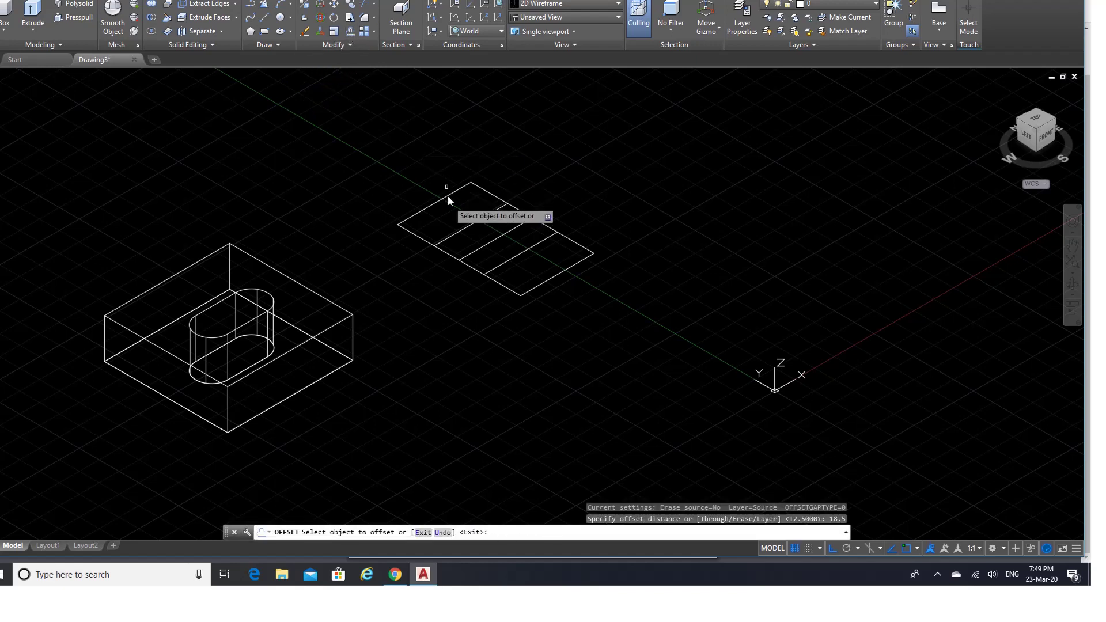
left_click(472, 251)
left_click(453, 241)
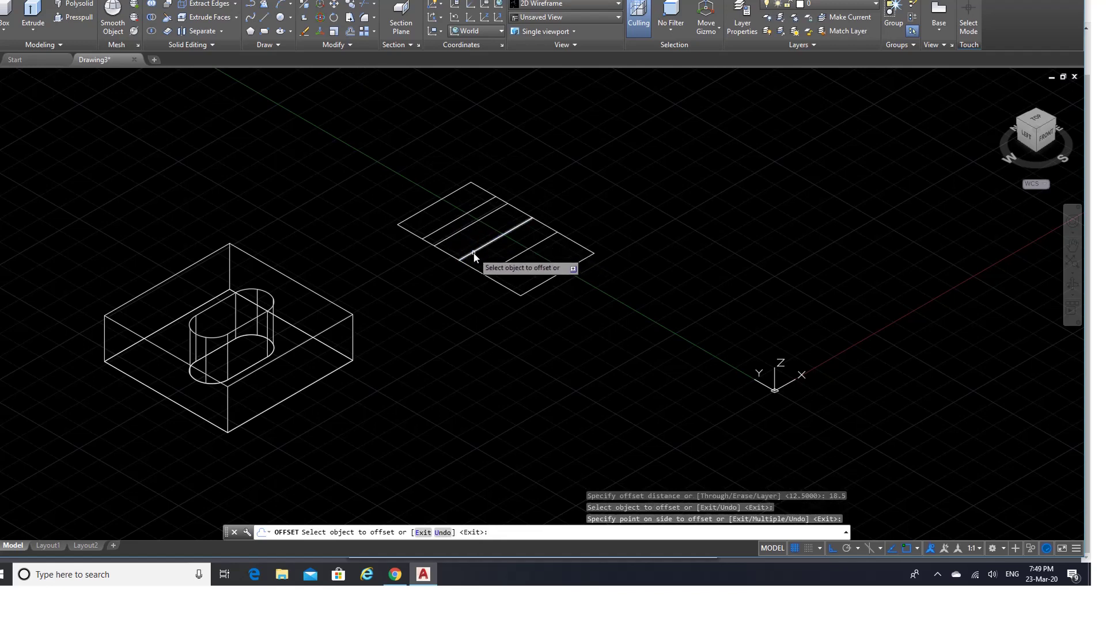
left_click(475, 255)
left_click(529, 298)
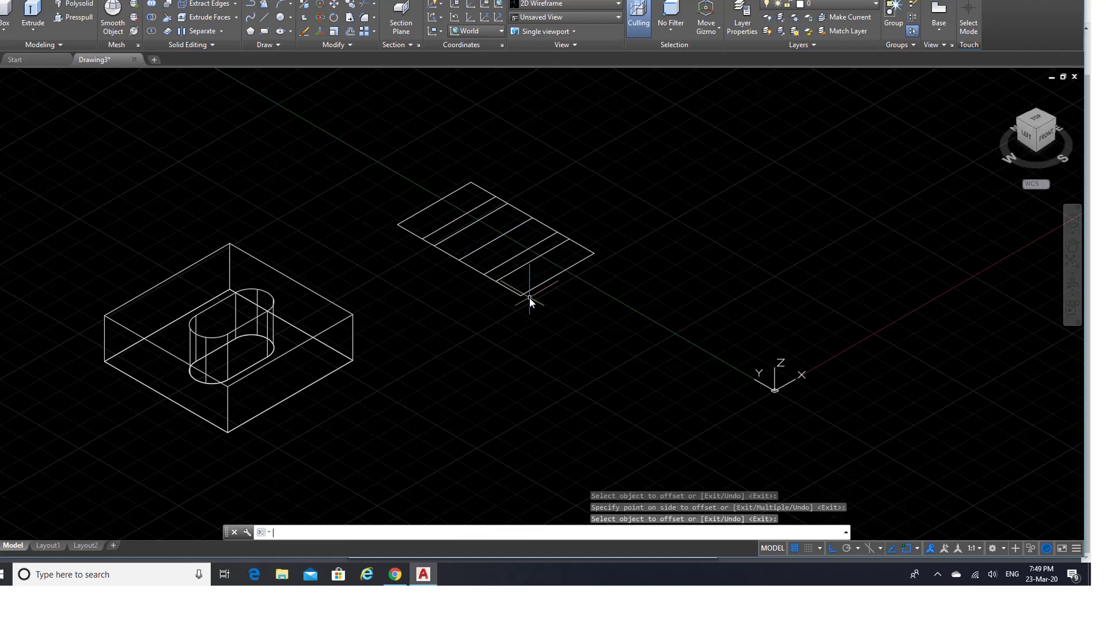
key("Return")
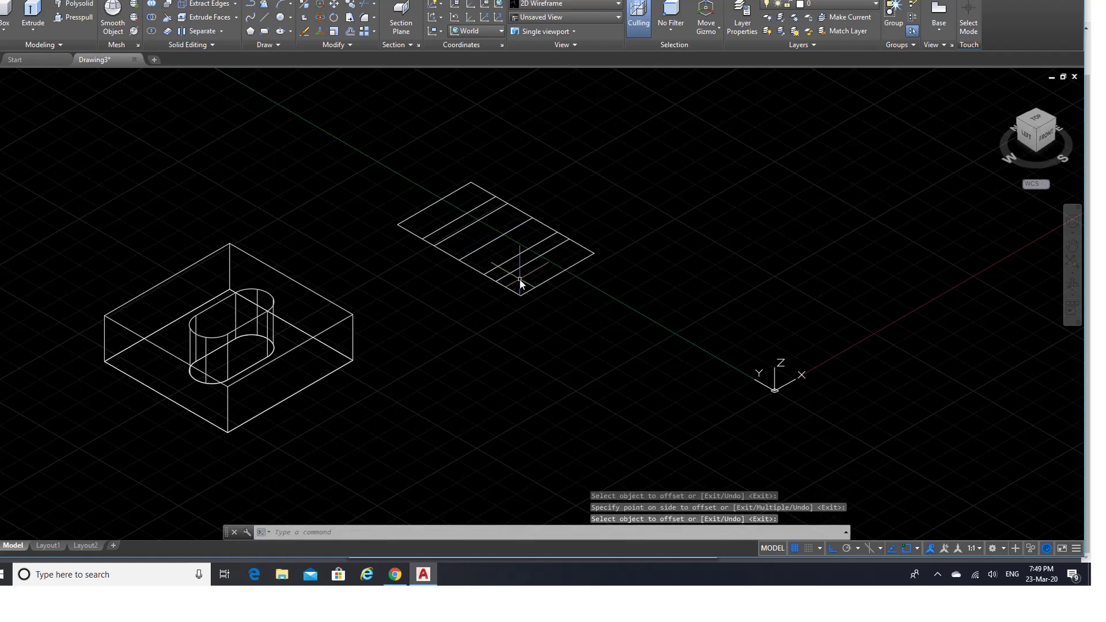
Step: Consult the Exercise 15 drawing and draw a slanted line from the outer offset line's near end to the adjacent inner offset line's far end
left_click(265, 18)
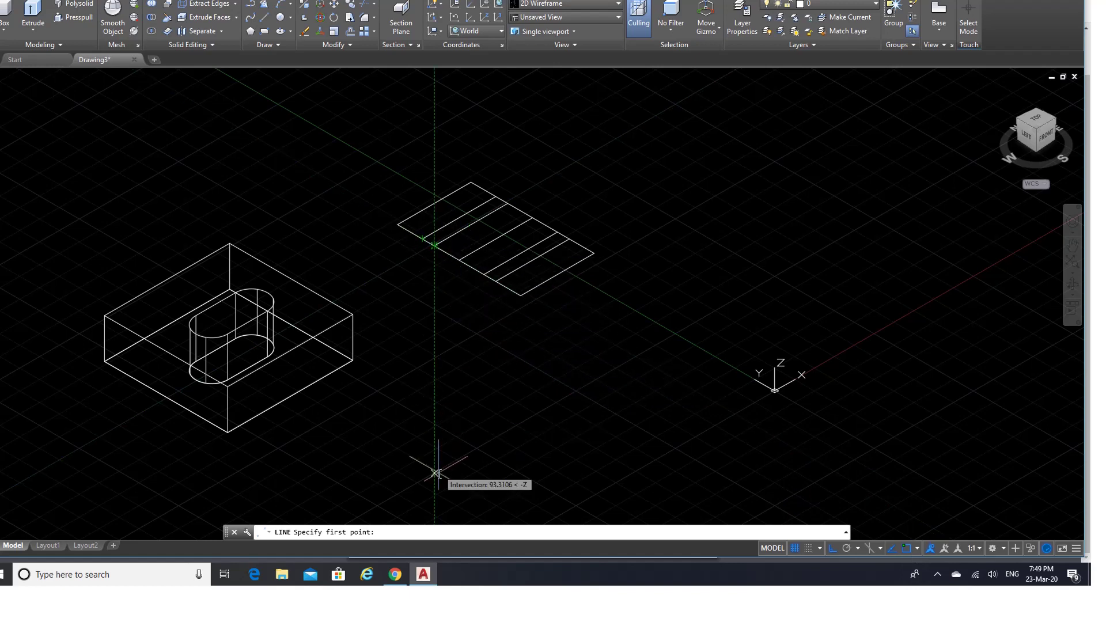
left_click(395, 574)
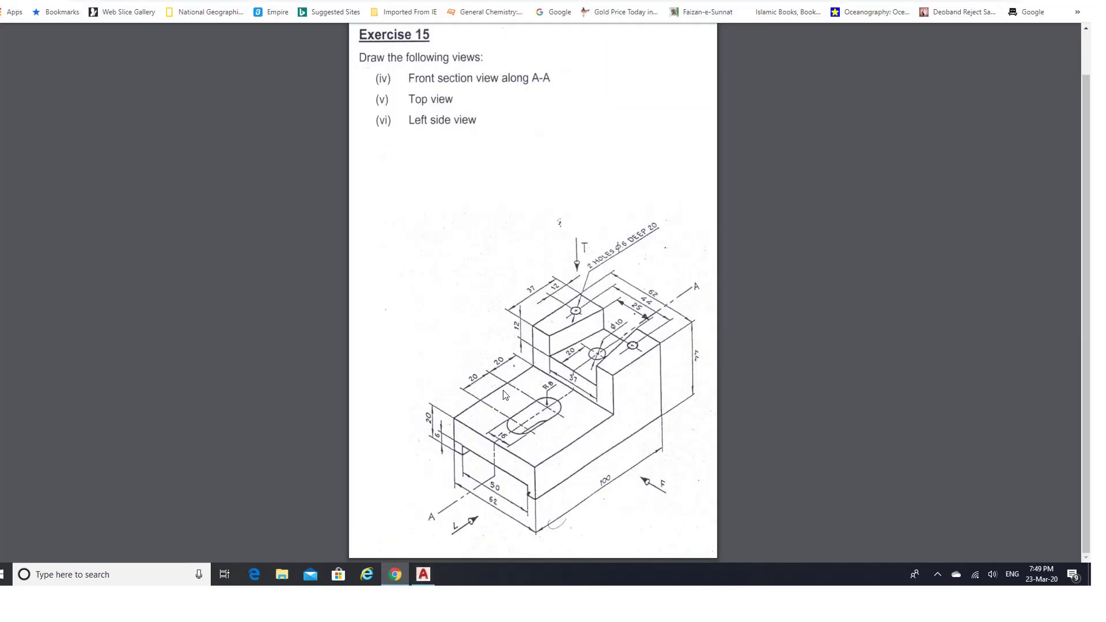
left_click(424, 574)
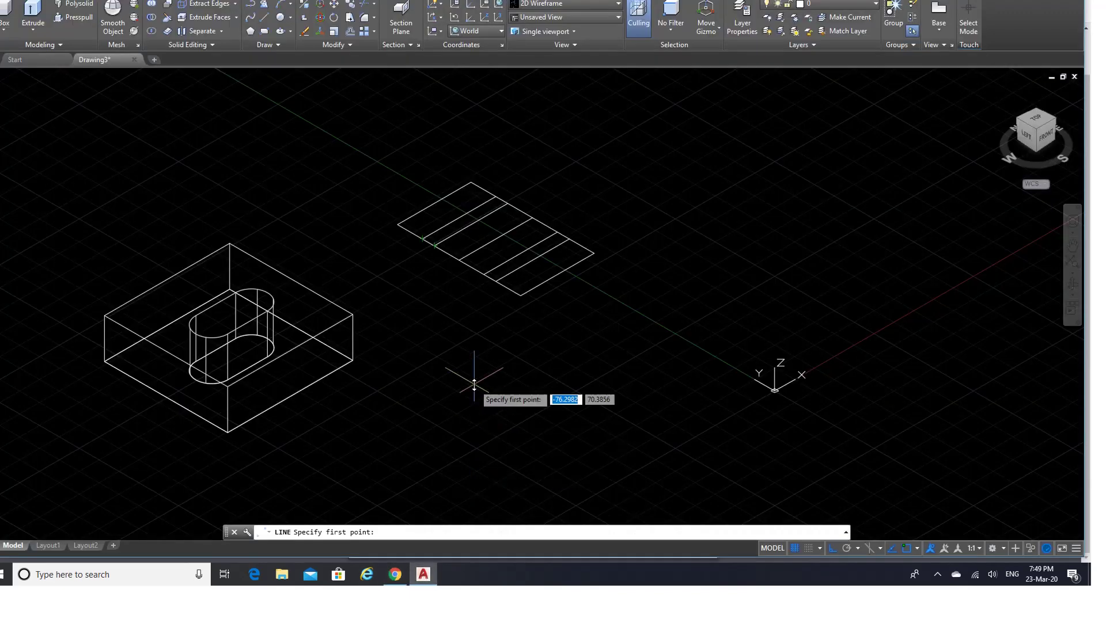
left_click(424, 238)
left_click(509, 202)
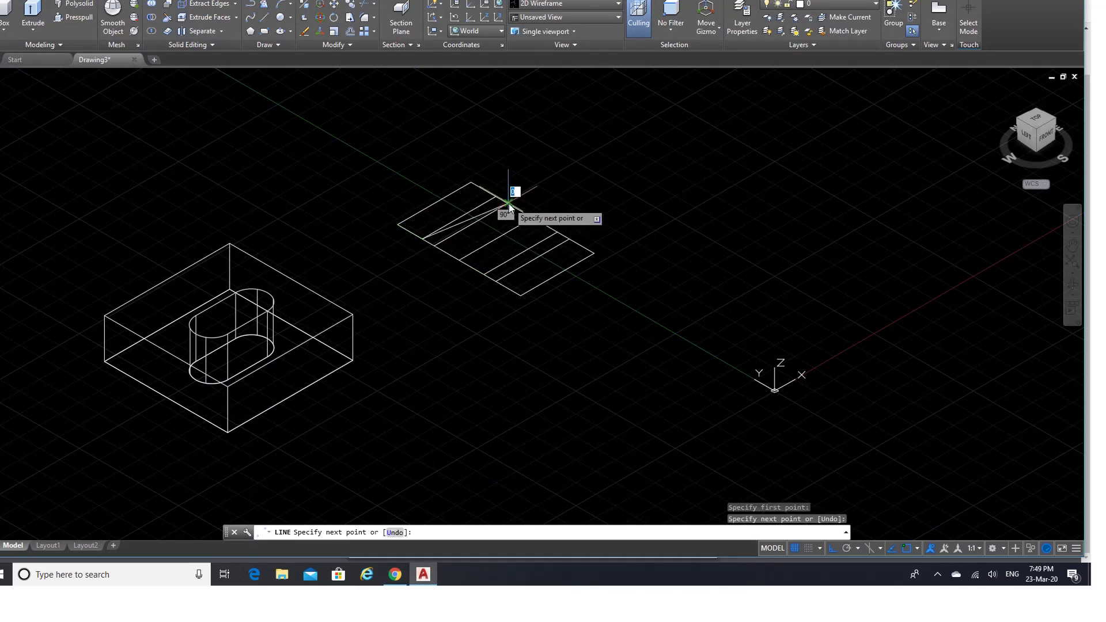
key("Return")
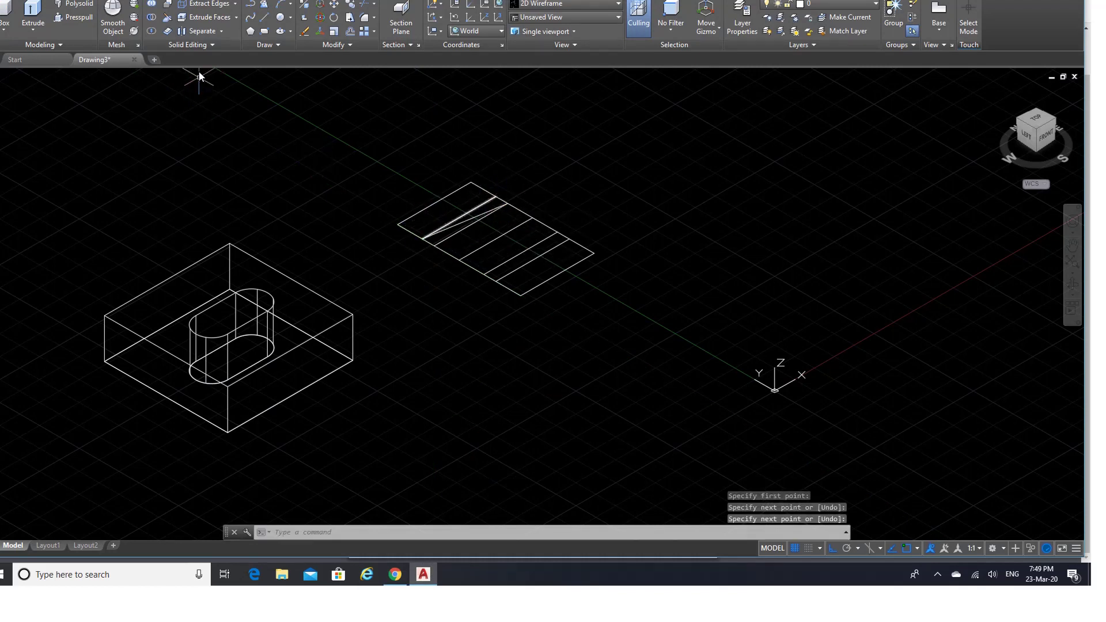
Step: Draw the mirrored slanted line joining the outer and inner offset lines' ends on the other side of the centre line
left_click(264, 20)
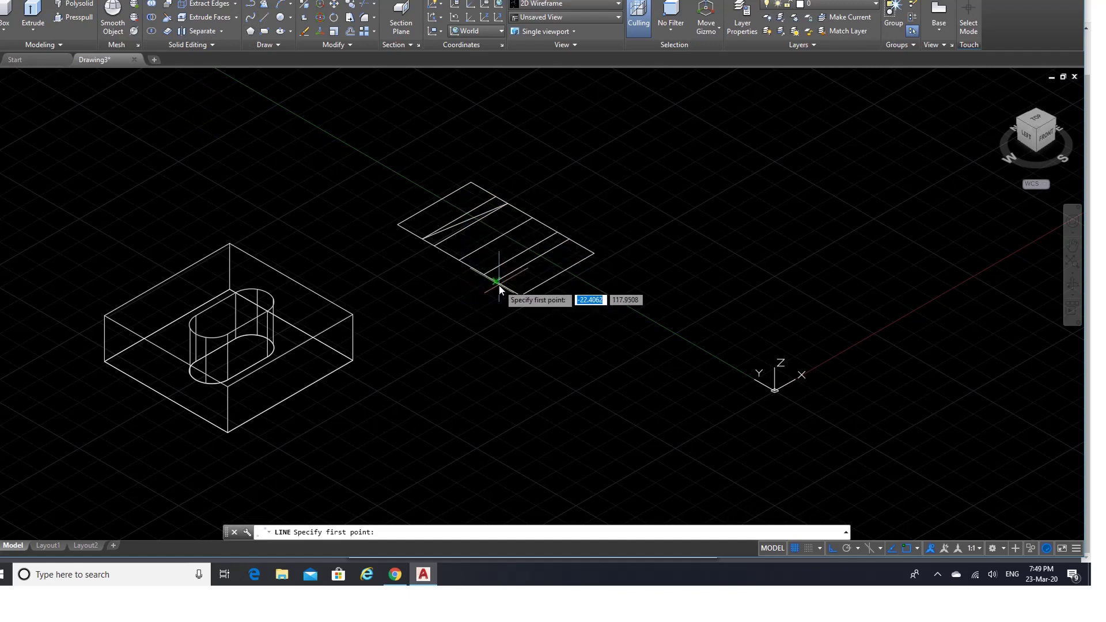
left_click(497, 282)
left_click(551, 235)
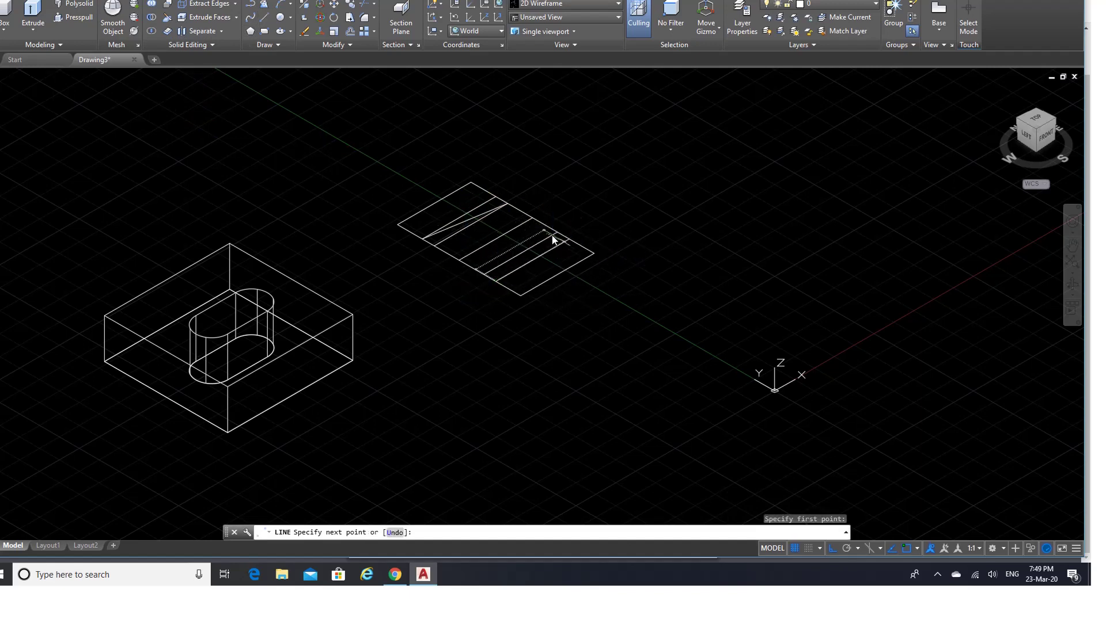
key("Return")
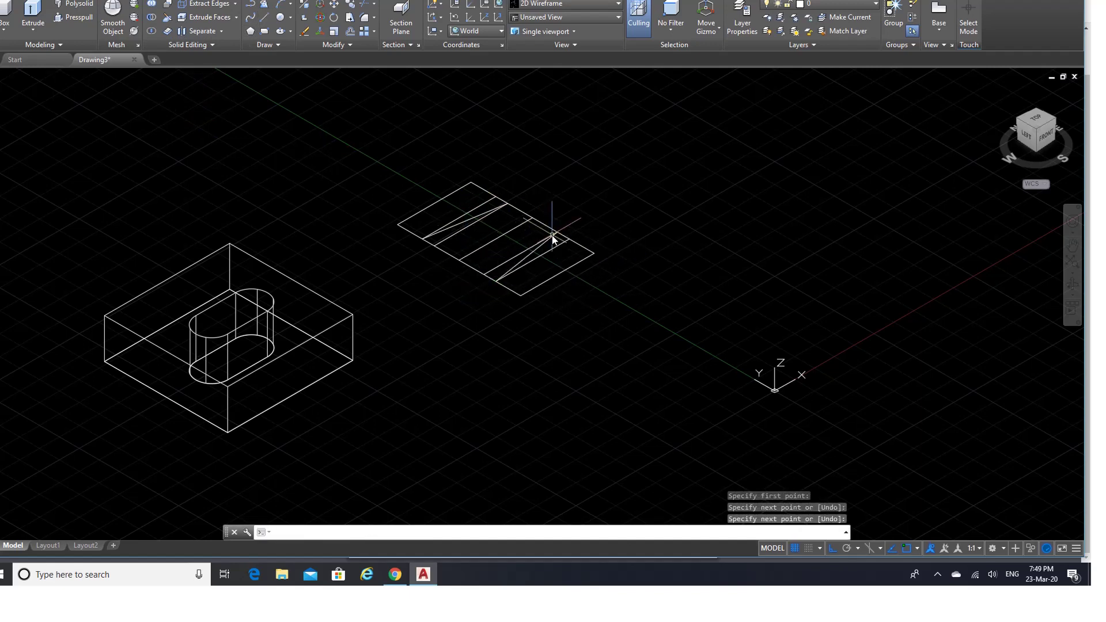
Step: Erase the four offset lines parallel to the centre line, leaving the two slanted lines
left_click(305, 32)
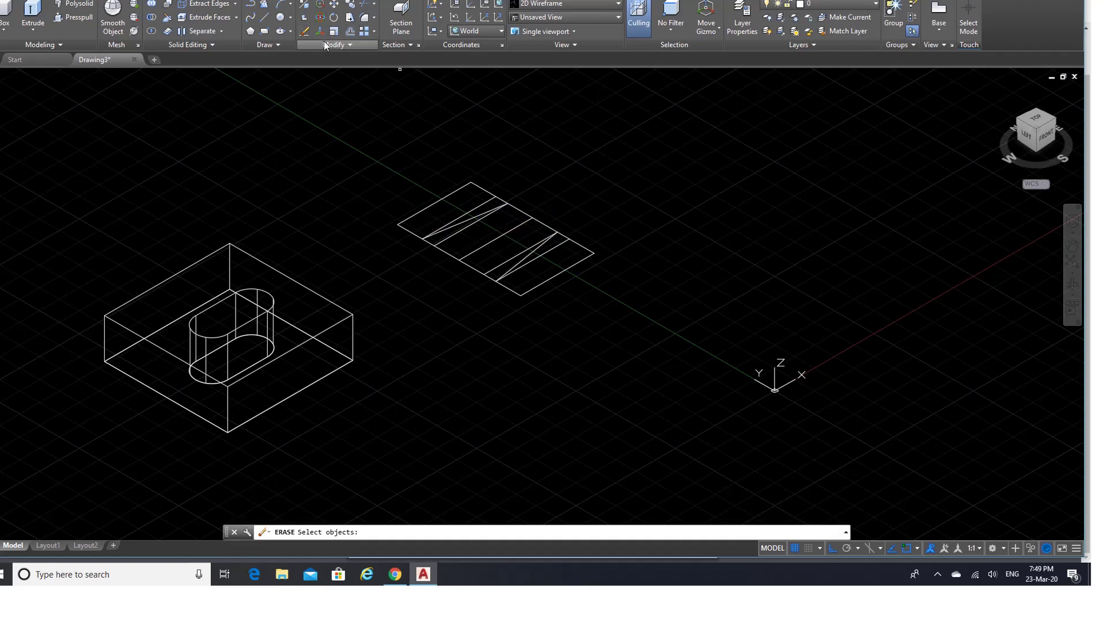
left_click(471, 211)
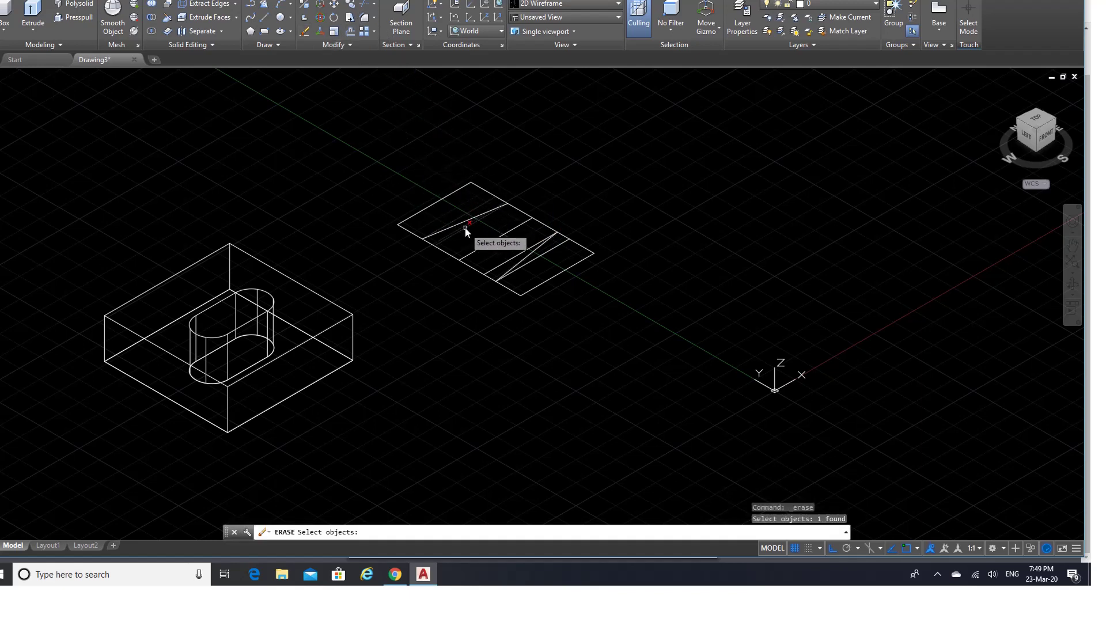
left_click(462, 232)
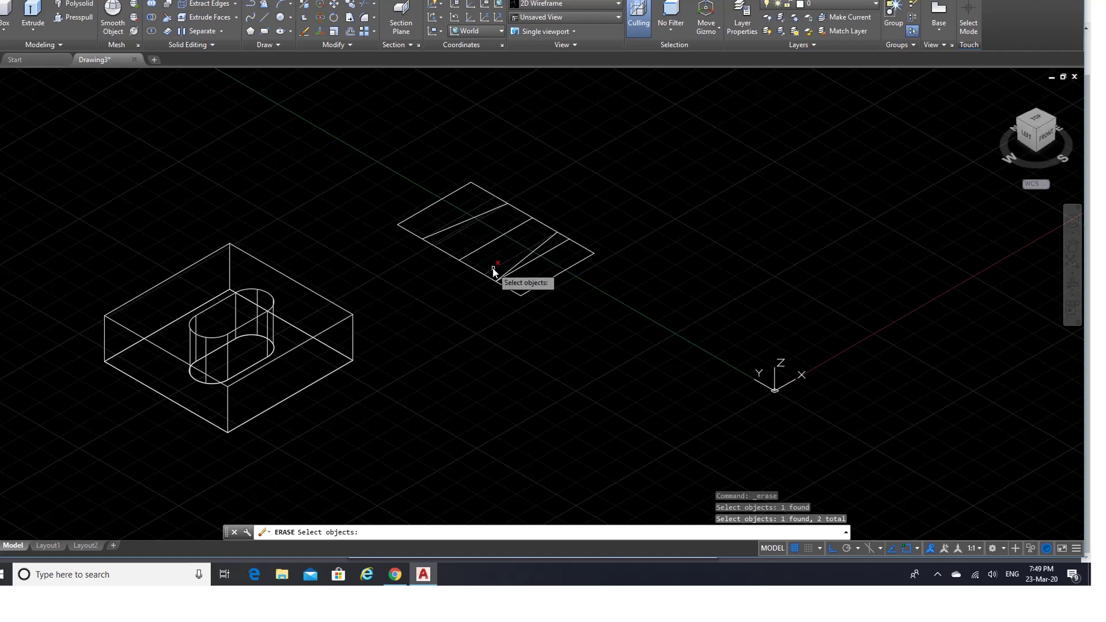
left_click(535, 260)
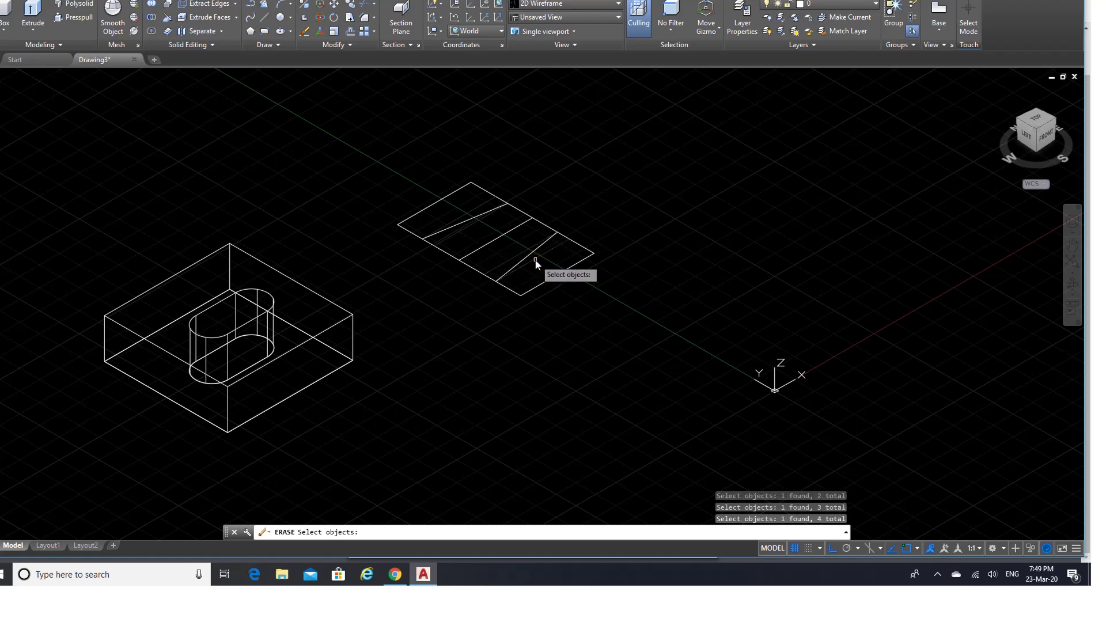
key("Escape")
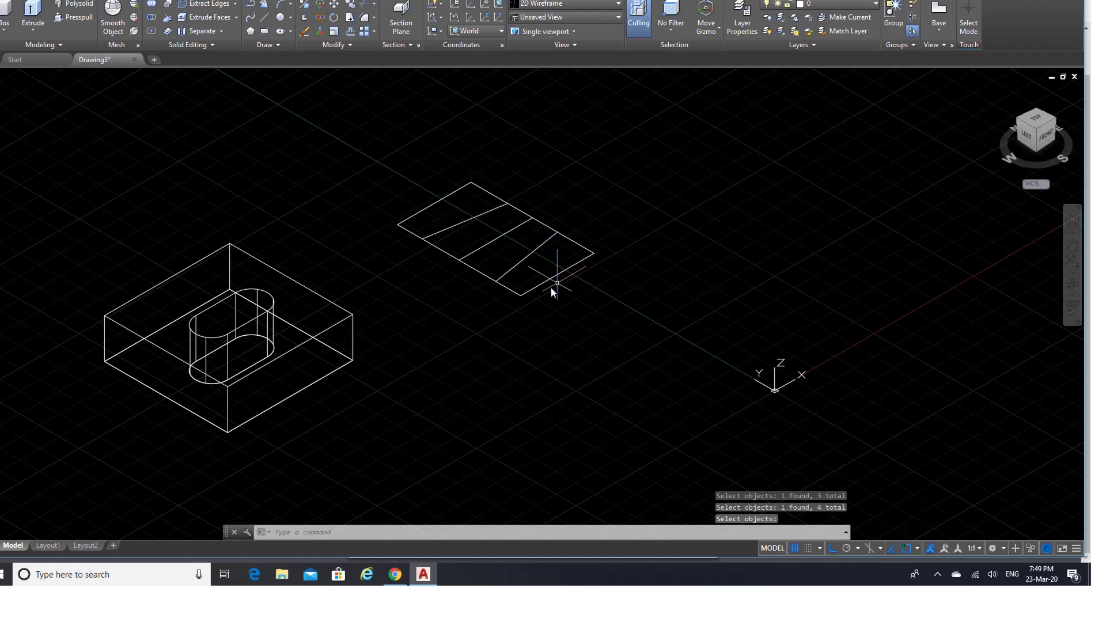
Step: Offset the rectangle's 62-long side nearest the slotted block by 20 into the rectangle
left_click(350, 30)
type("20")
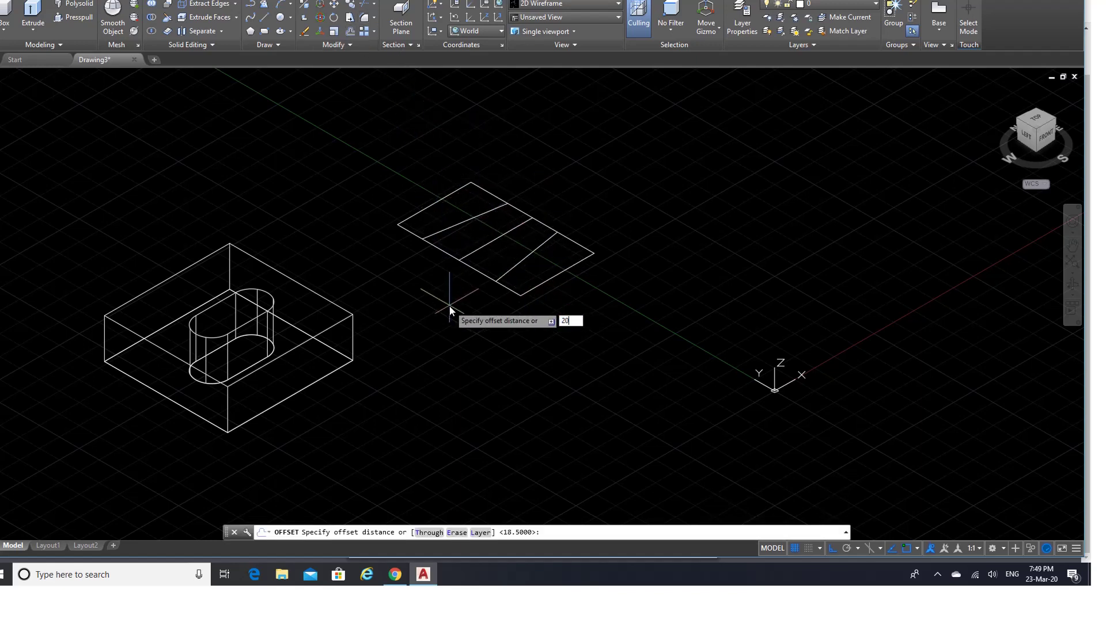
key("Return")
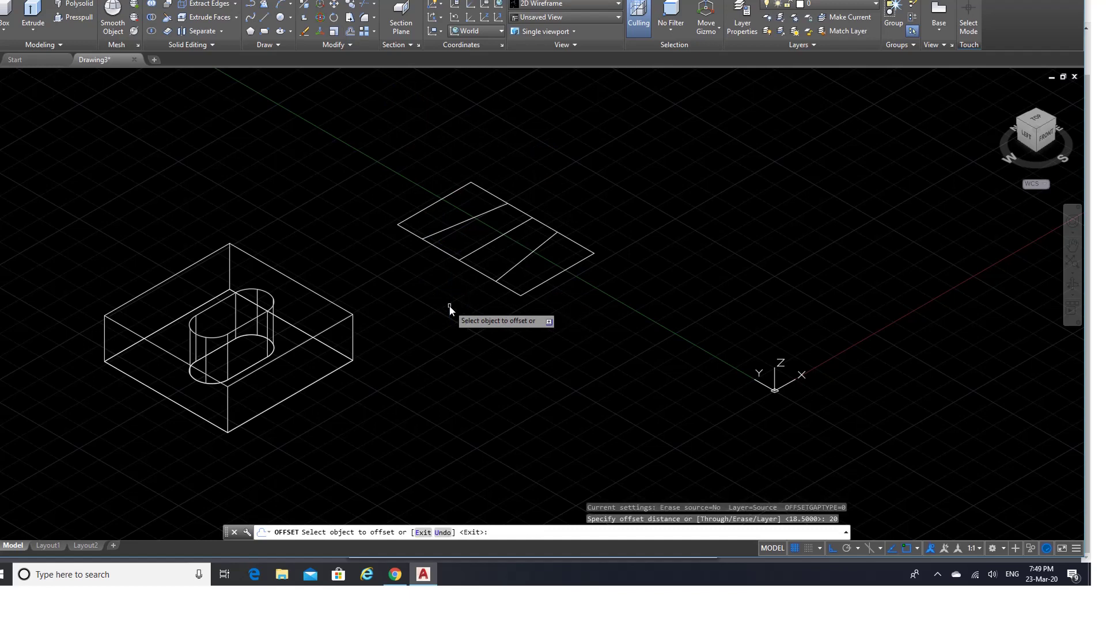
left_click(475, 270)
left_click(506, 263)
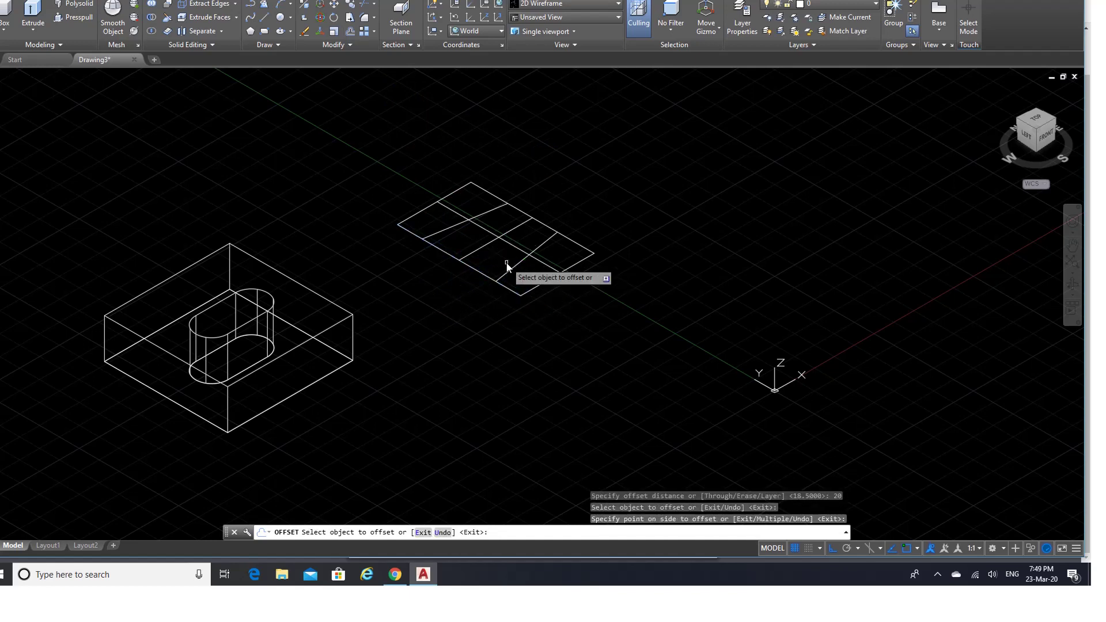
key("Return")
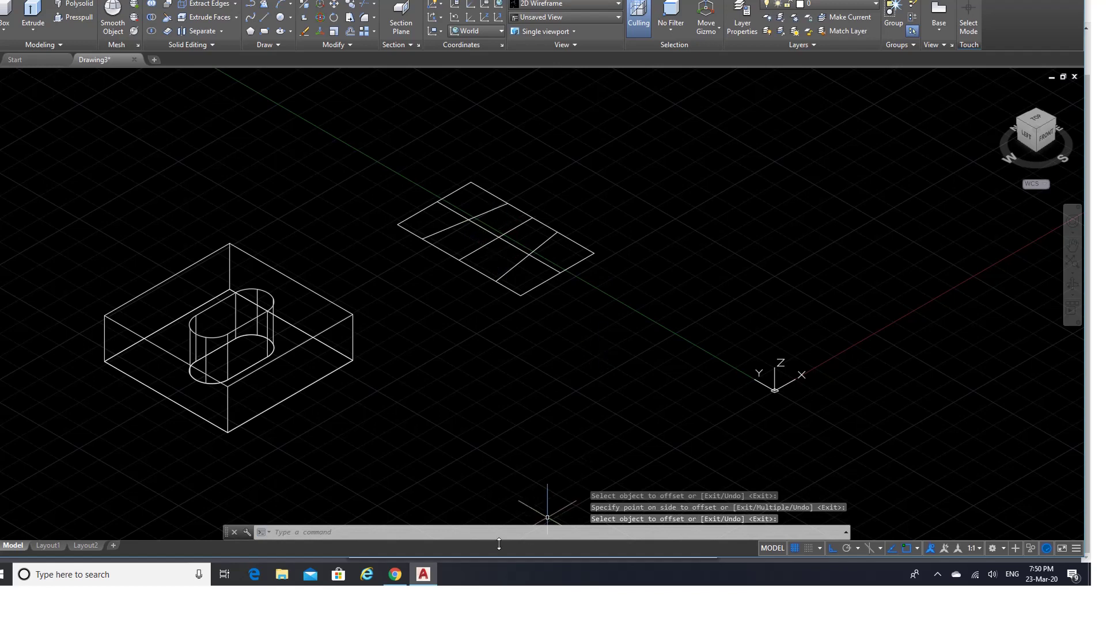
Step: Check the Exercise 15 drawing, turn off midpoint snapping and draw a 10 diameter circle where the centre line crosses the 20 offset line
left_click(396, 575)
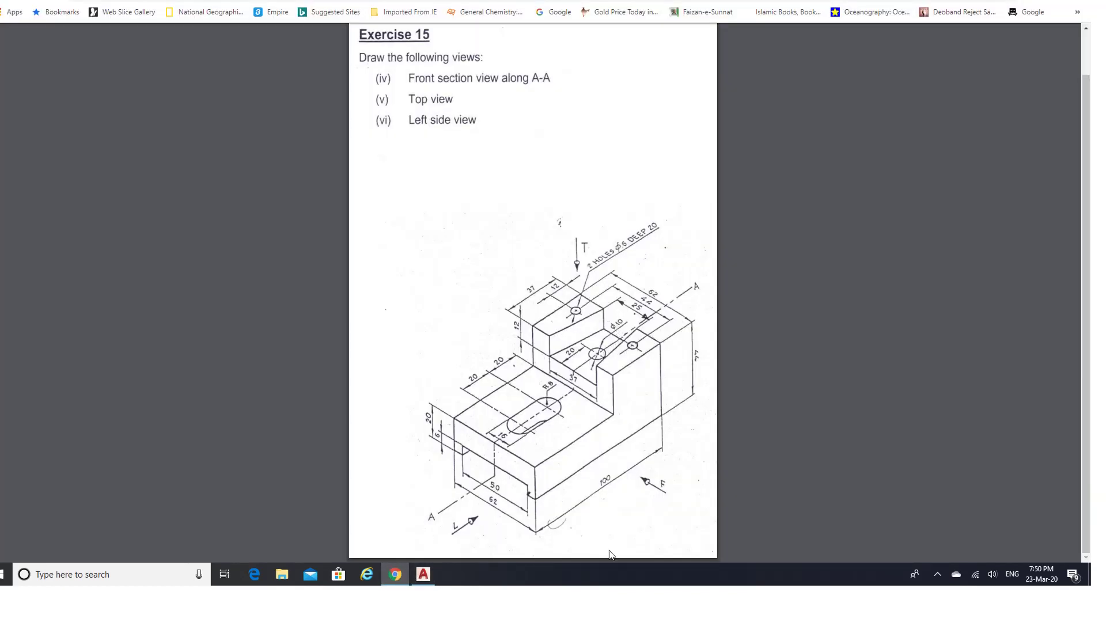
left_click(417, 583)
left_click(290, 23)
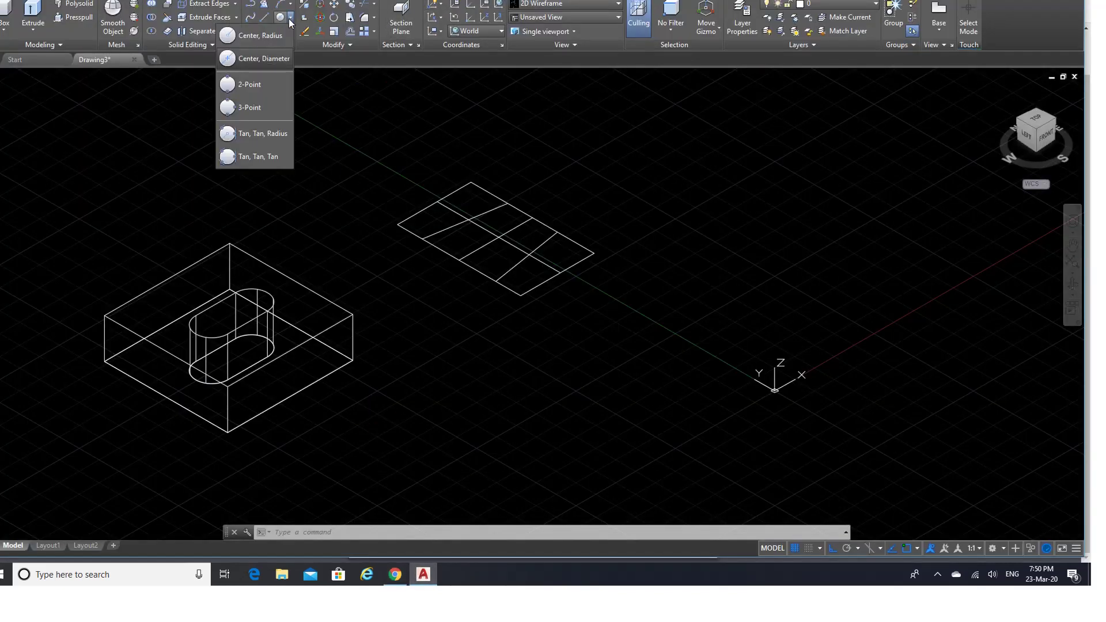
left_click(253, 58)
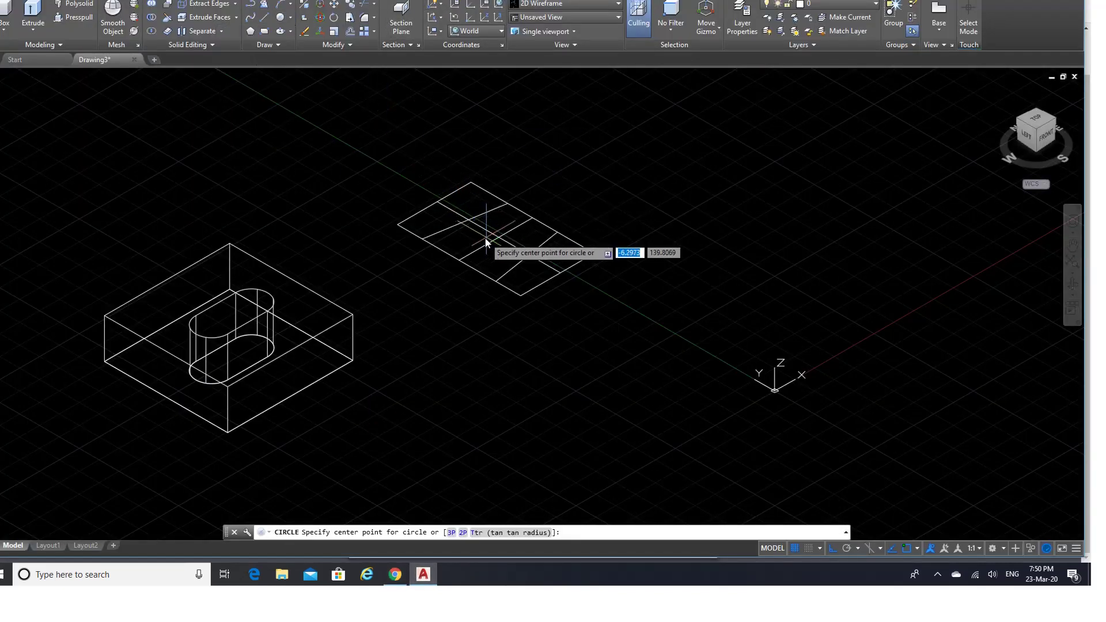
left_click(915, 549)
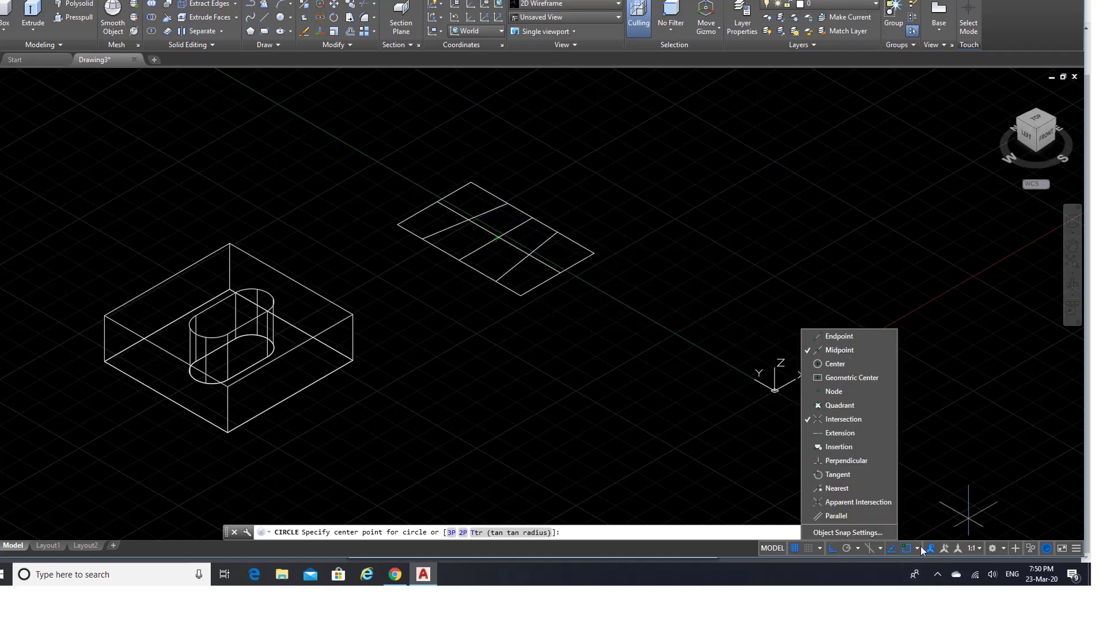
left_click(839, 354)
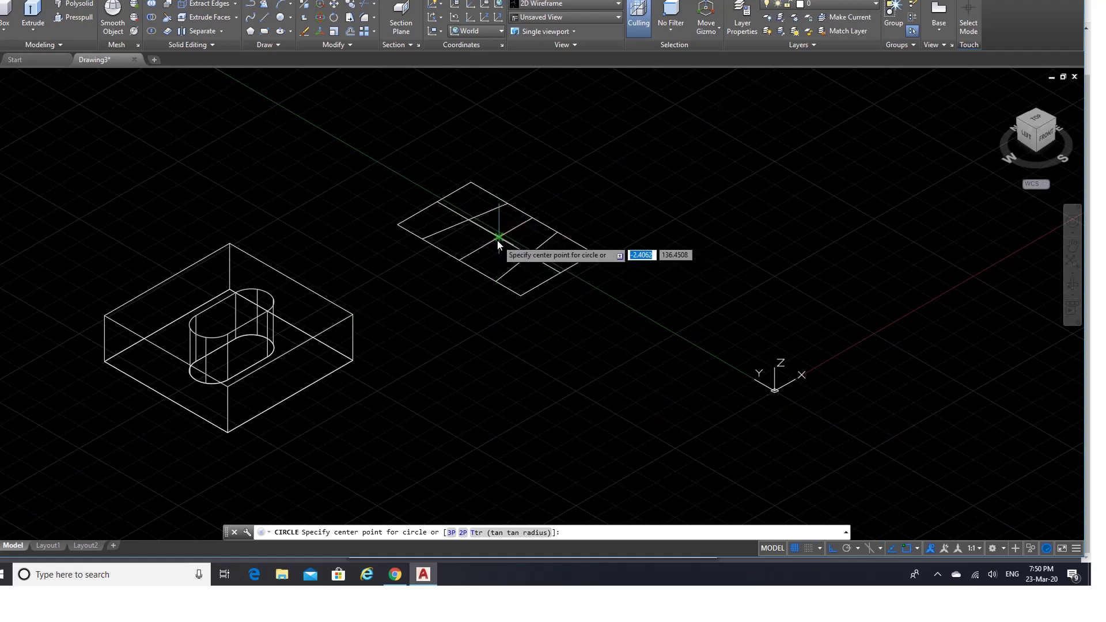
scroll(496, 240, "up", 4)
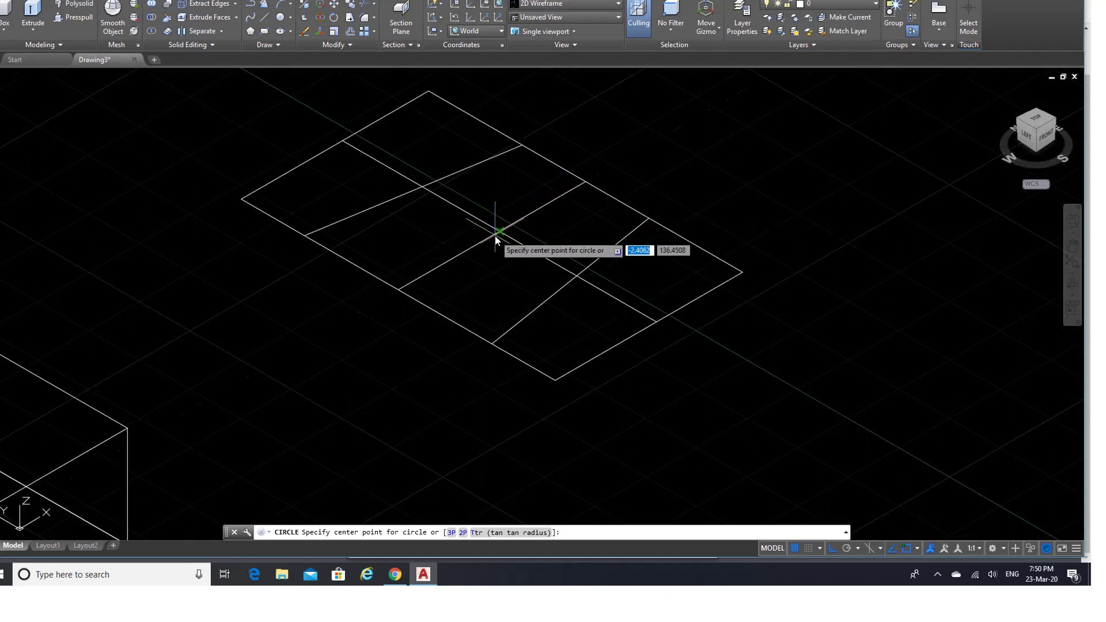
left_click(499, 232)
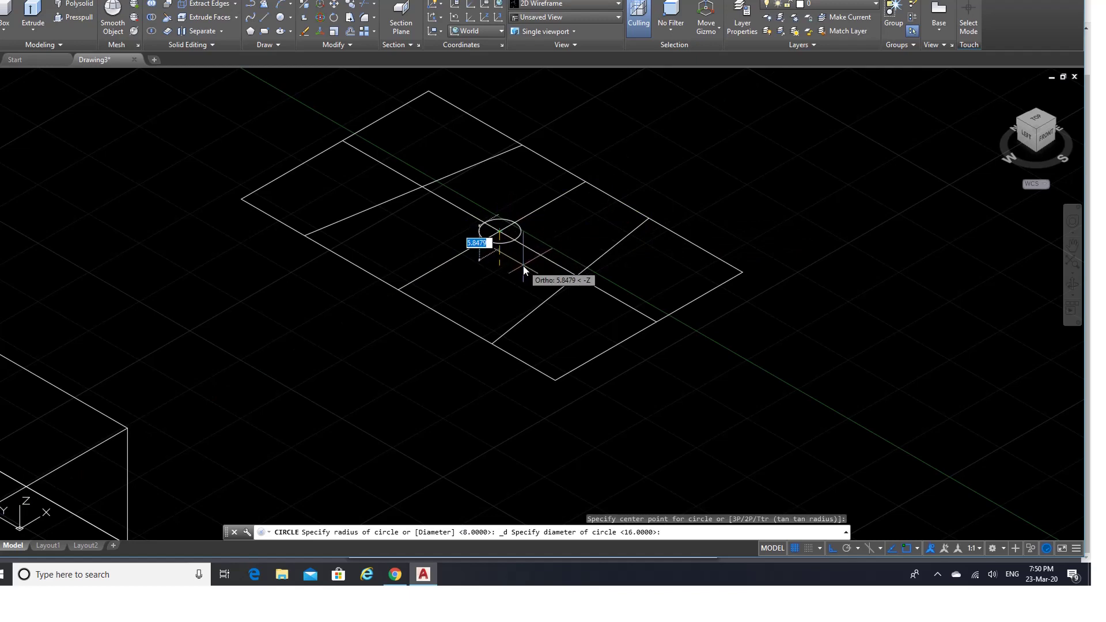
type("10")
key("Return")
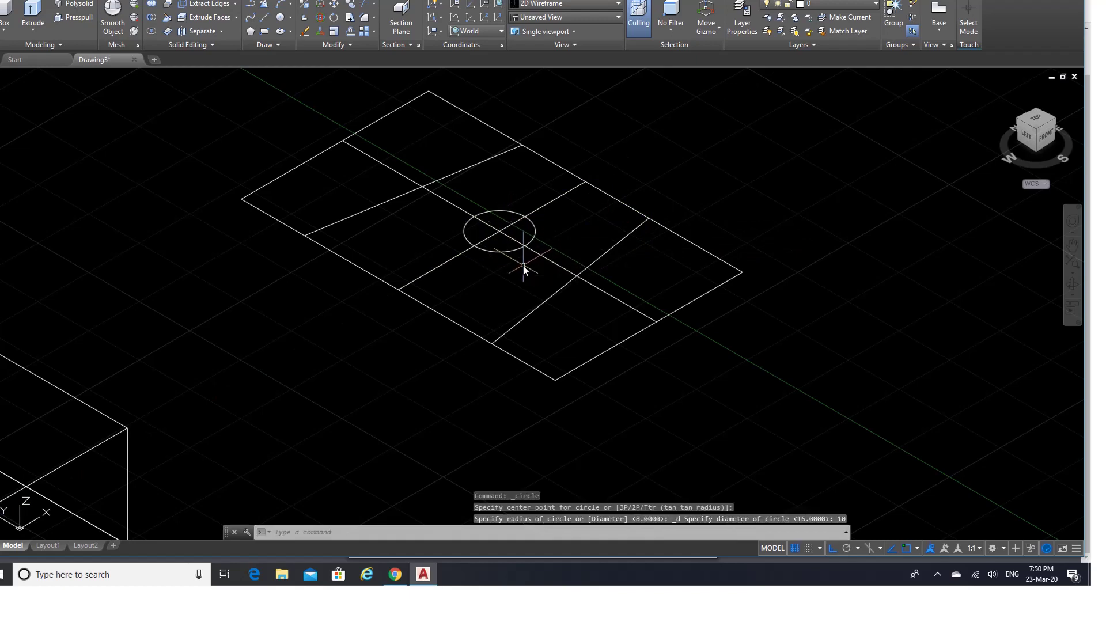
Step: Consult the Exercise 15 drawing again and erase the centre line and the 20 offset line running through the circle
left_click(394, 576)
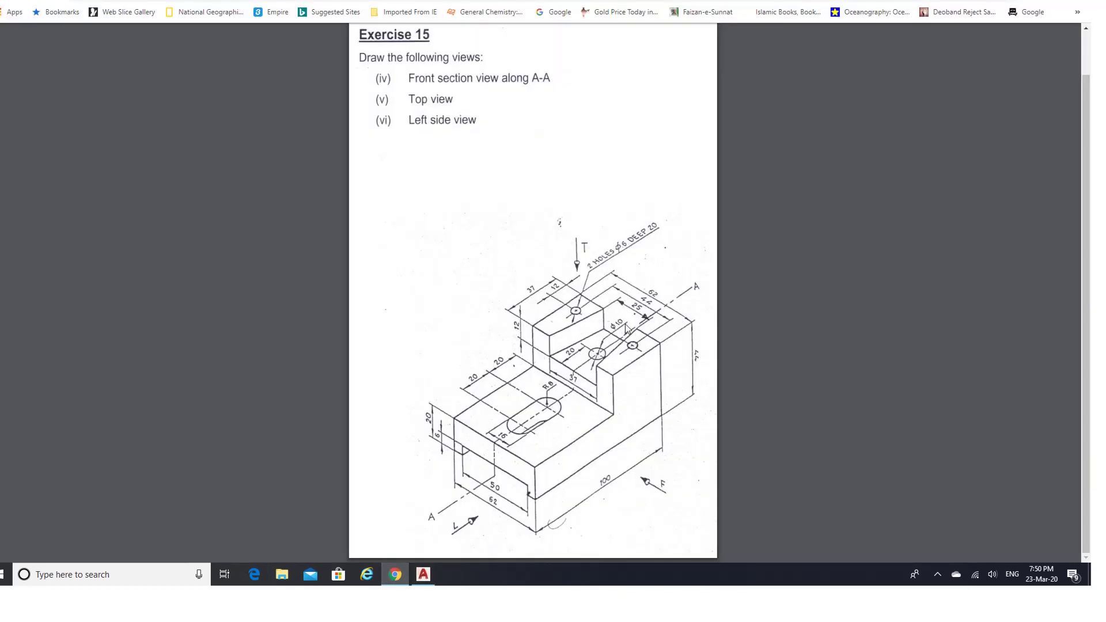
left_click(423, 574)
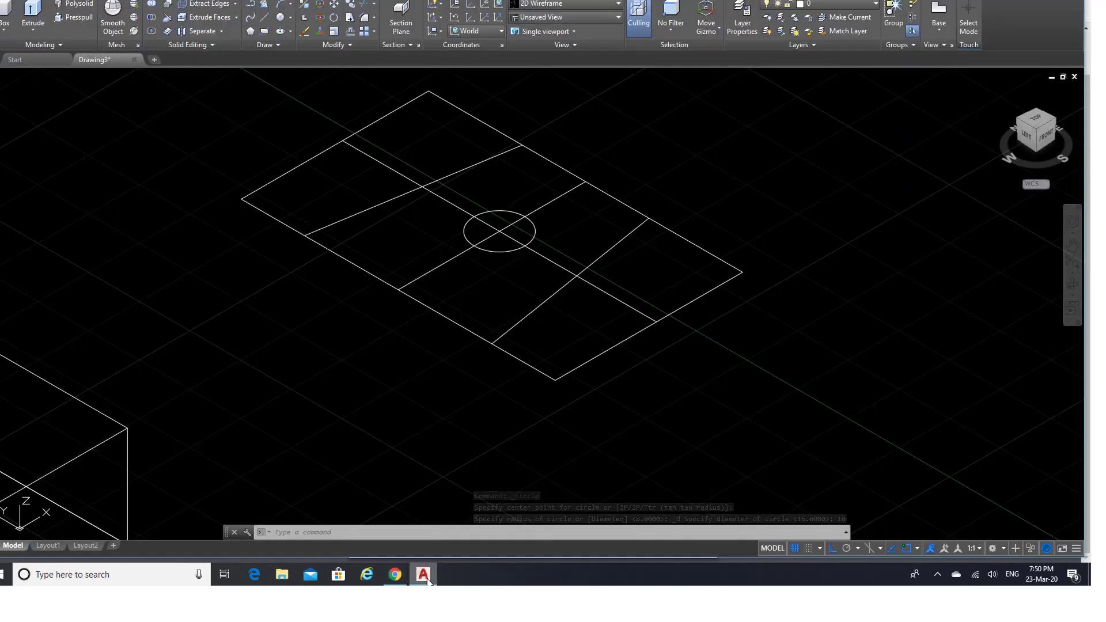
left_click(306, 33)
left_click(382, 163)
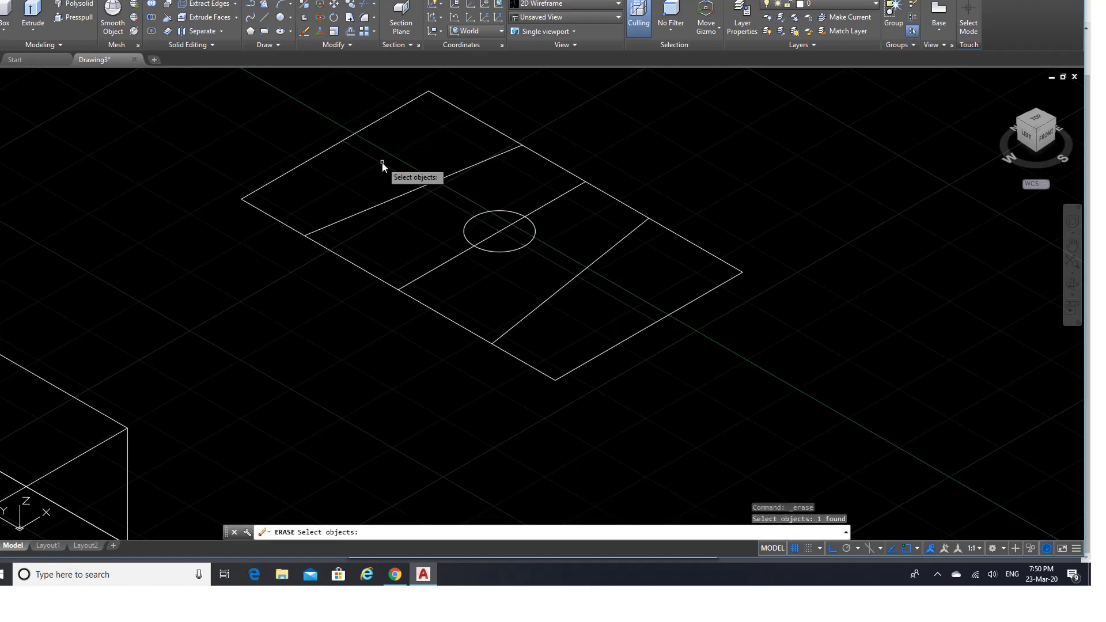
left_click(433, 269)
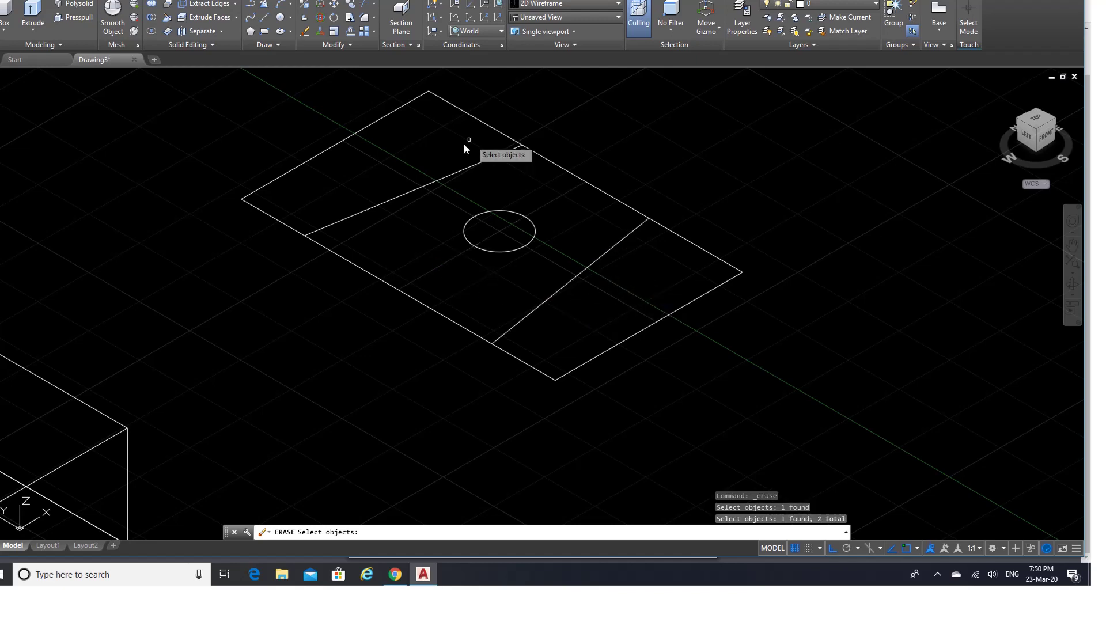
key("Return")
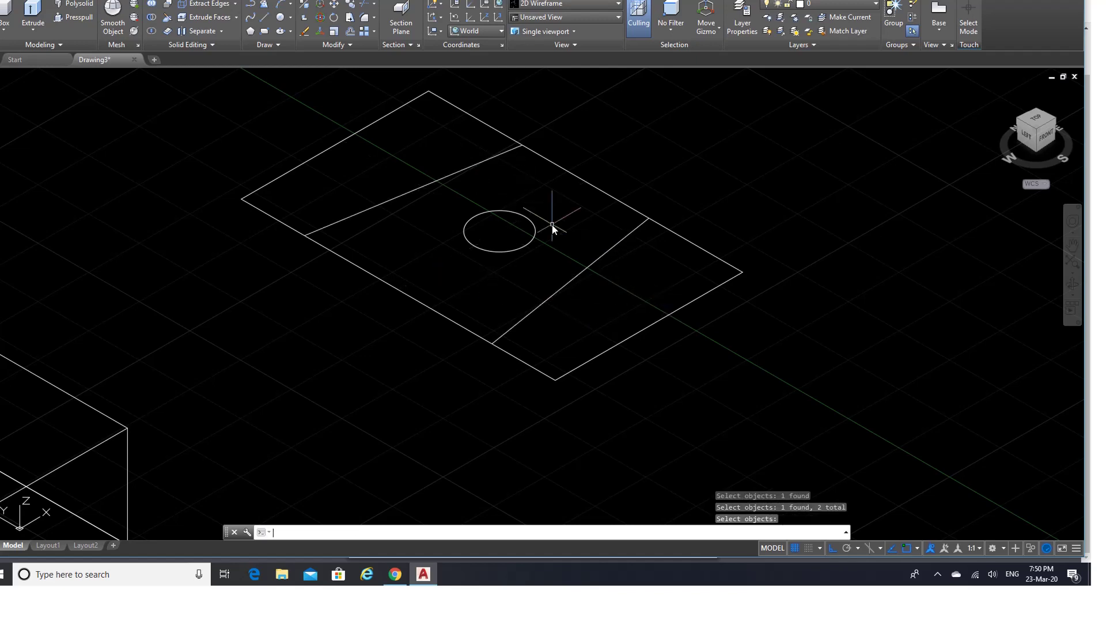
Step: Check the Exercise 15 drawing and presspull the front-side region outside the slanted line to a height of 44
scroll(693, 212, "down", 2)
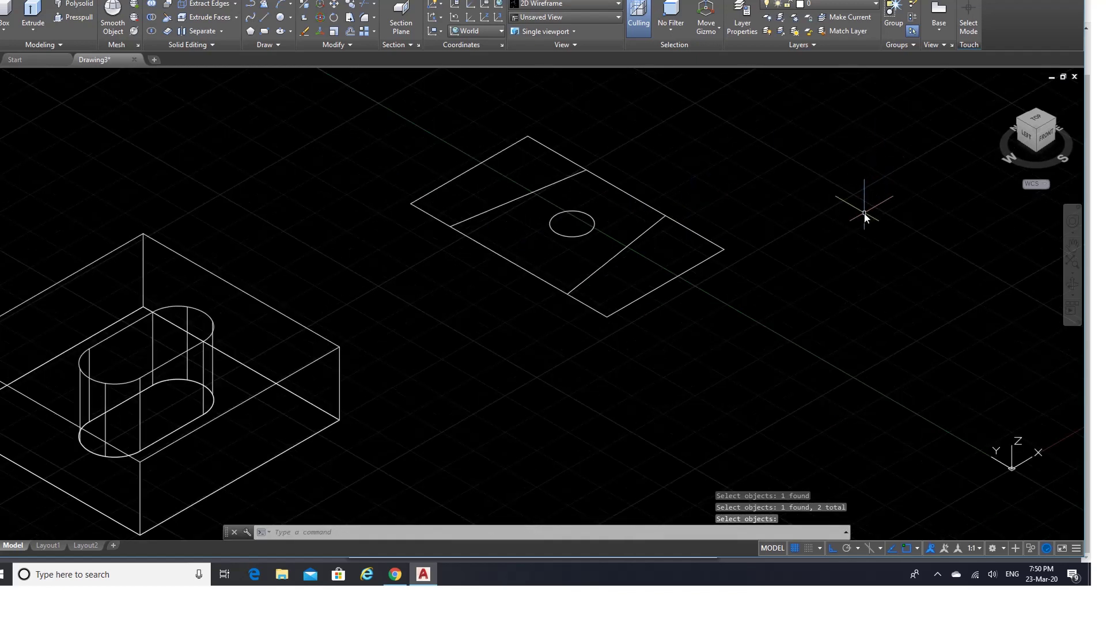
scroll(864, 213, "down", 2)
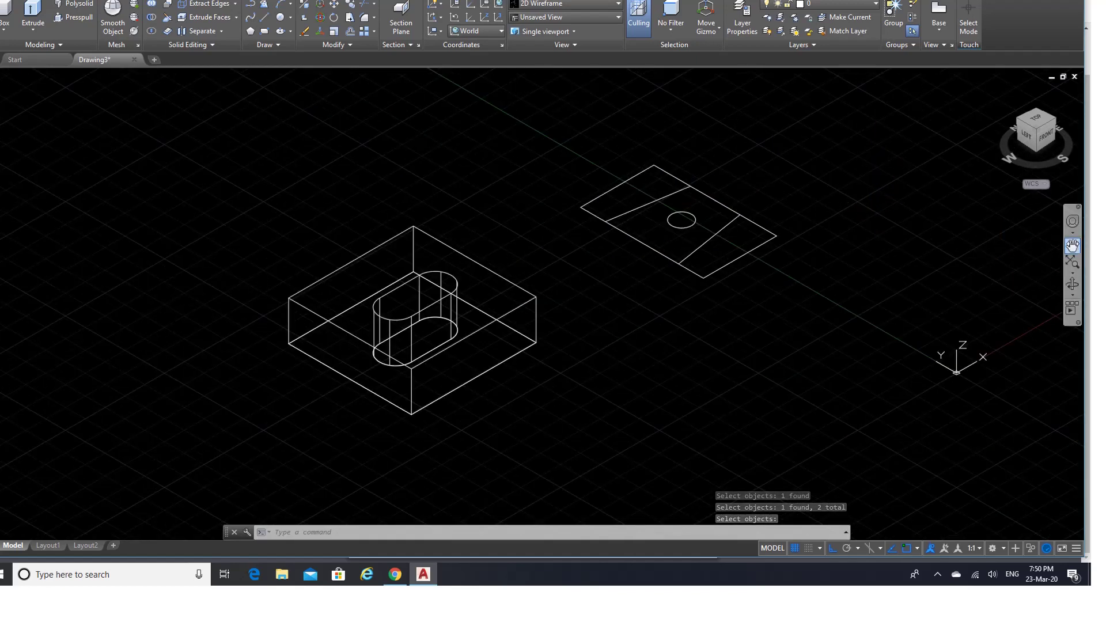
left_click(1072, 244)
left_click_drag(750, 205, 629, 271)
right_click(629, 270)
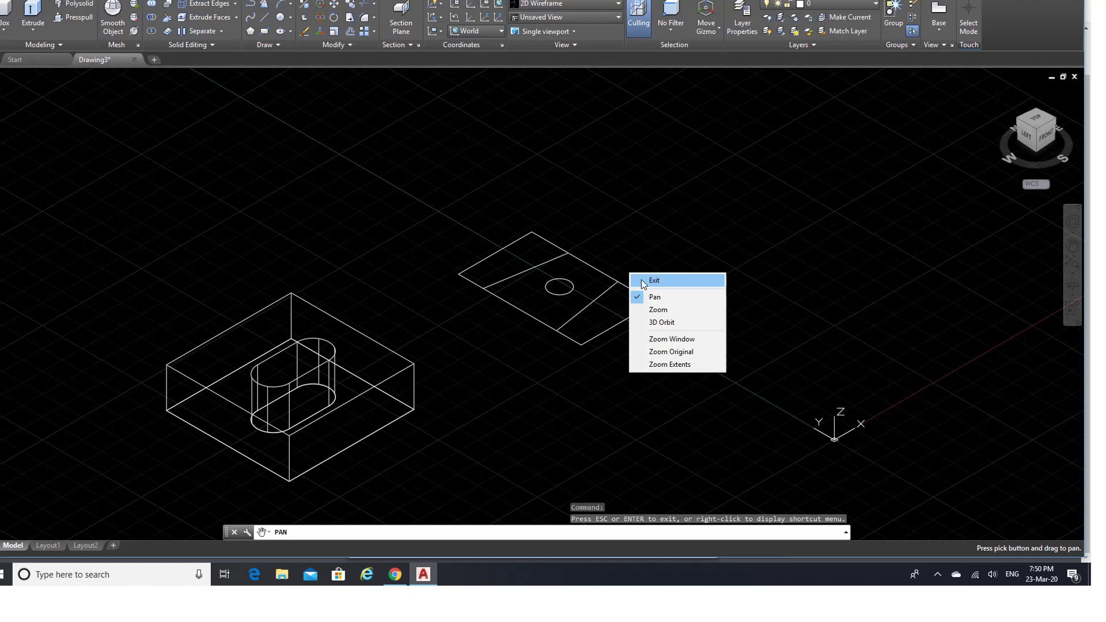
left_click(654, 281)
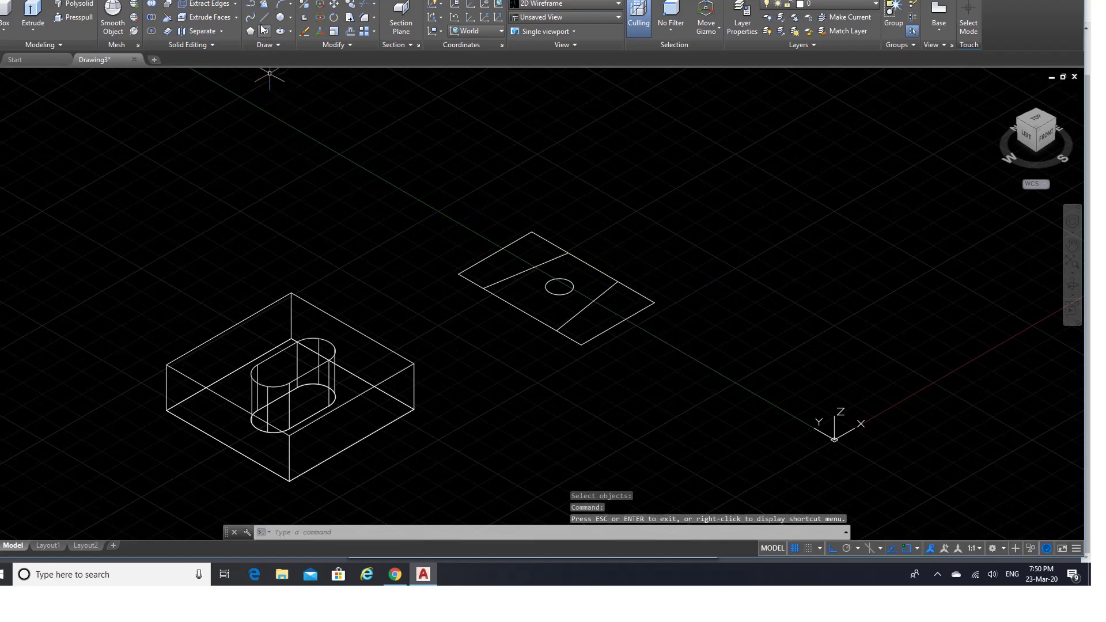
left_click(77, 21)
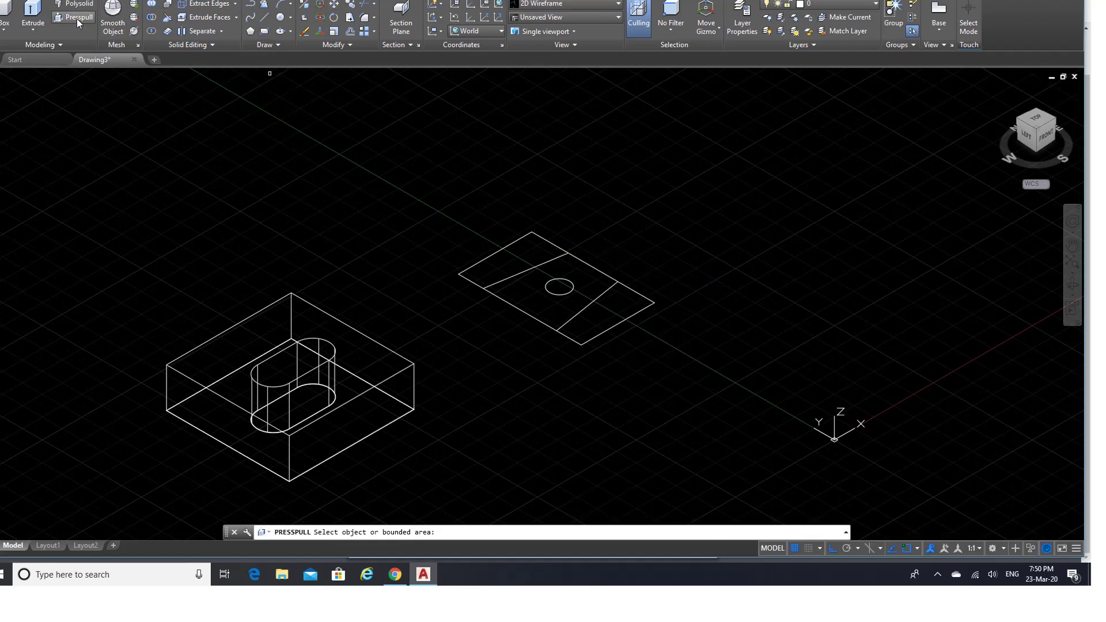
left_click(396, 576)
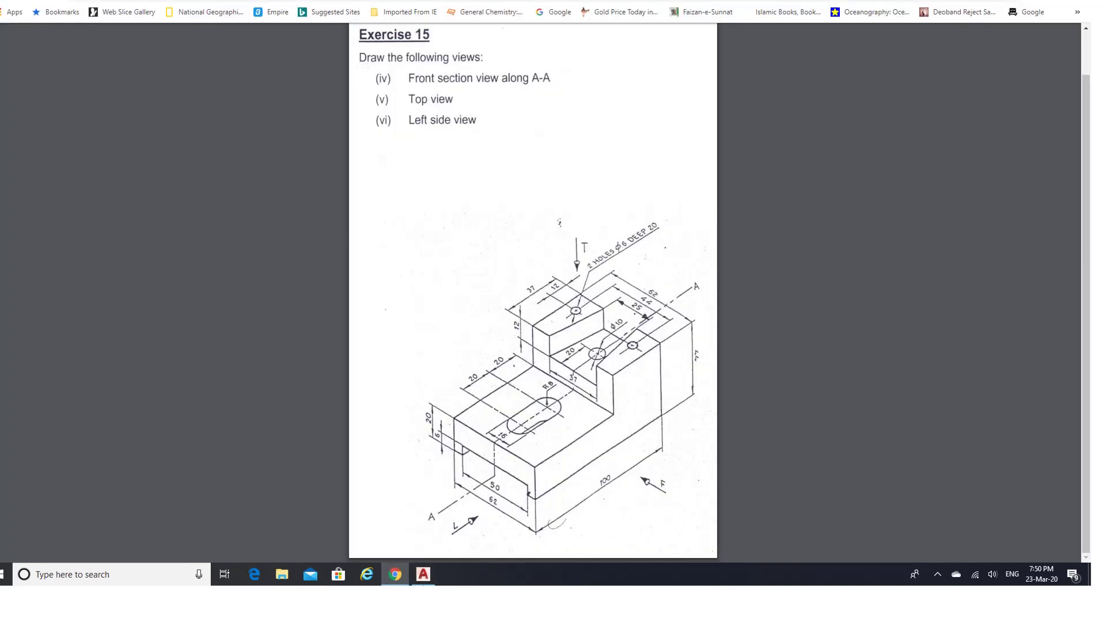
left_click(427, 575)
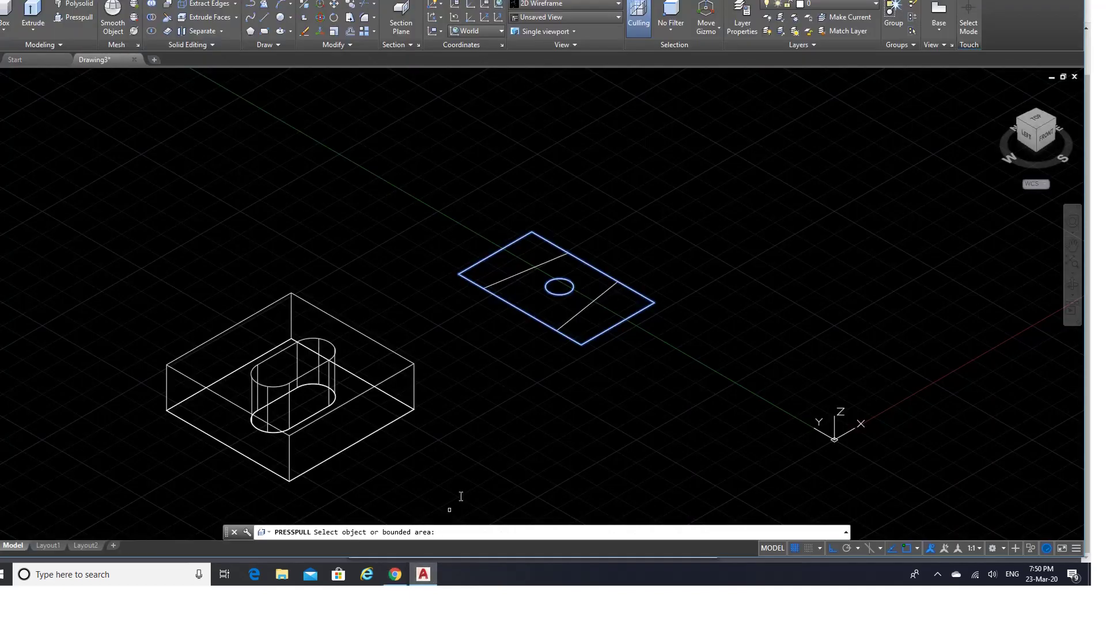
left_click(596, 311)
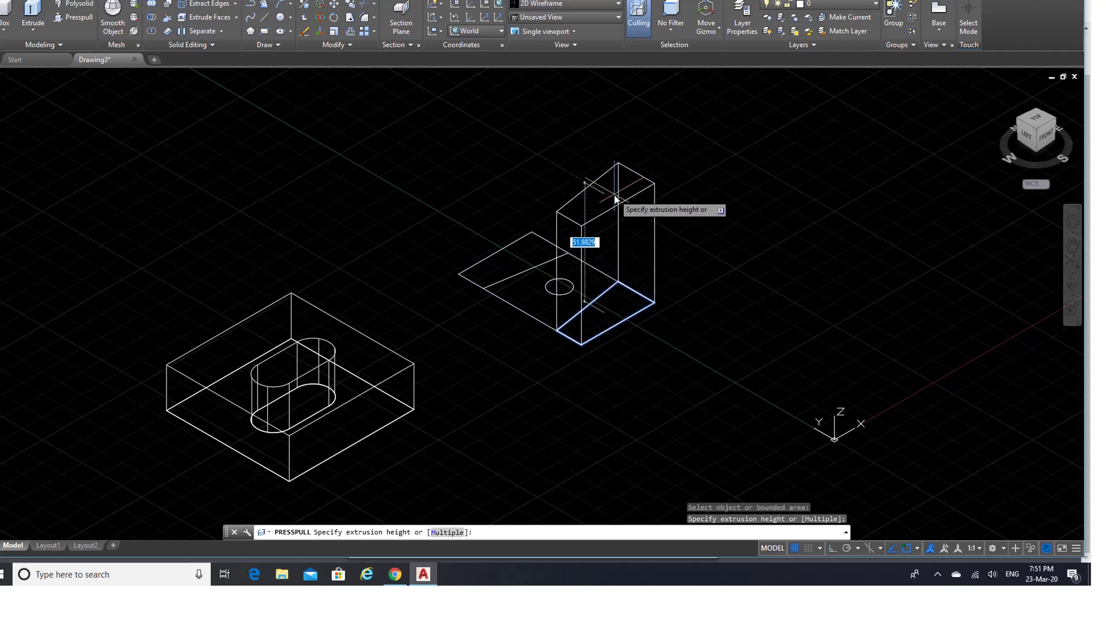
key("Return")
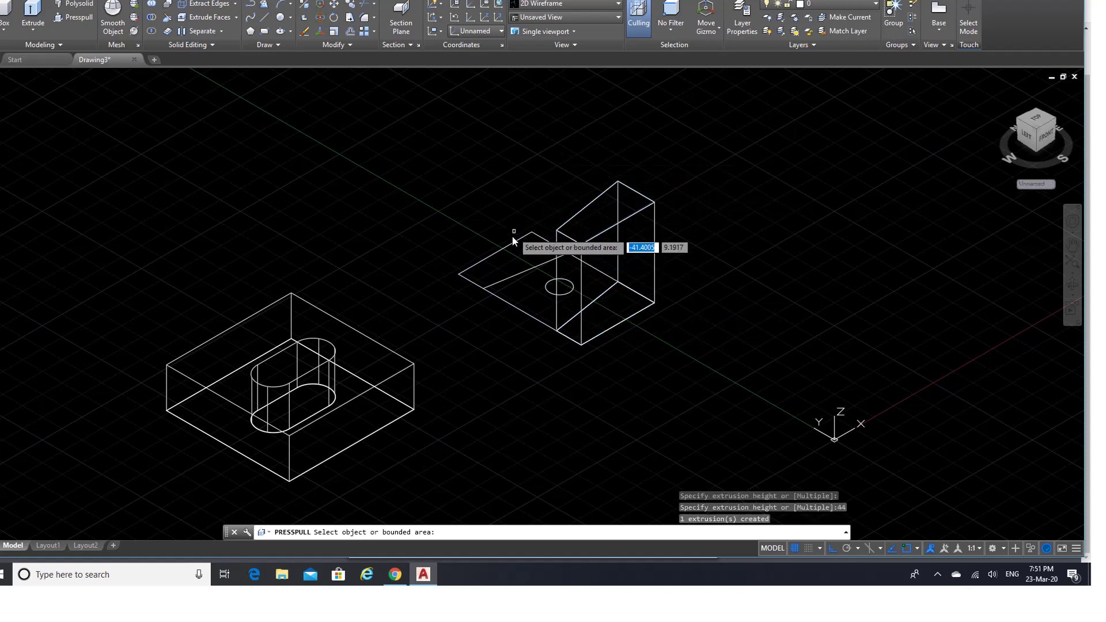
Step: Presspull the opposite outer region, beyond the other slanted line at the back, to a height of 44
left_click(509, 262)
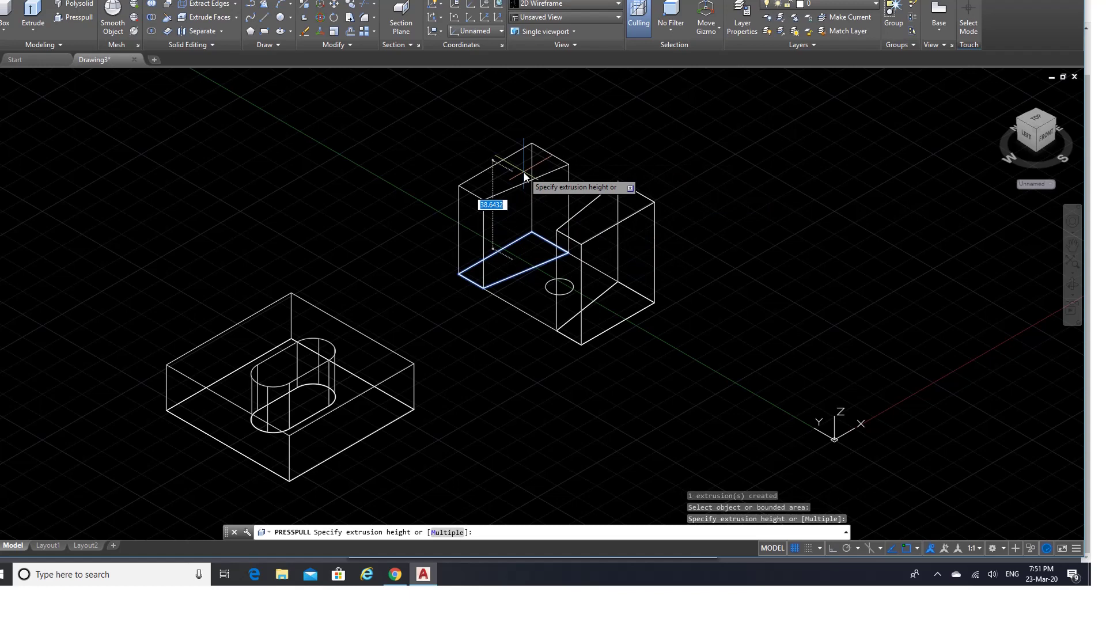
type("44")
key("Return")
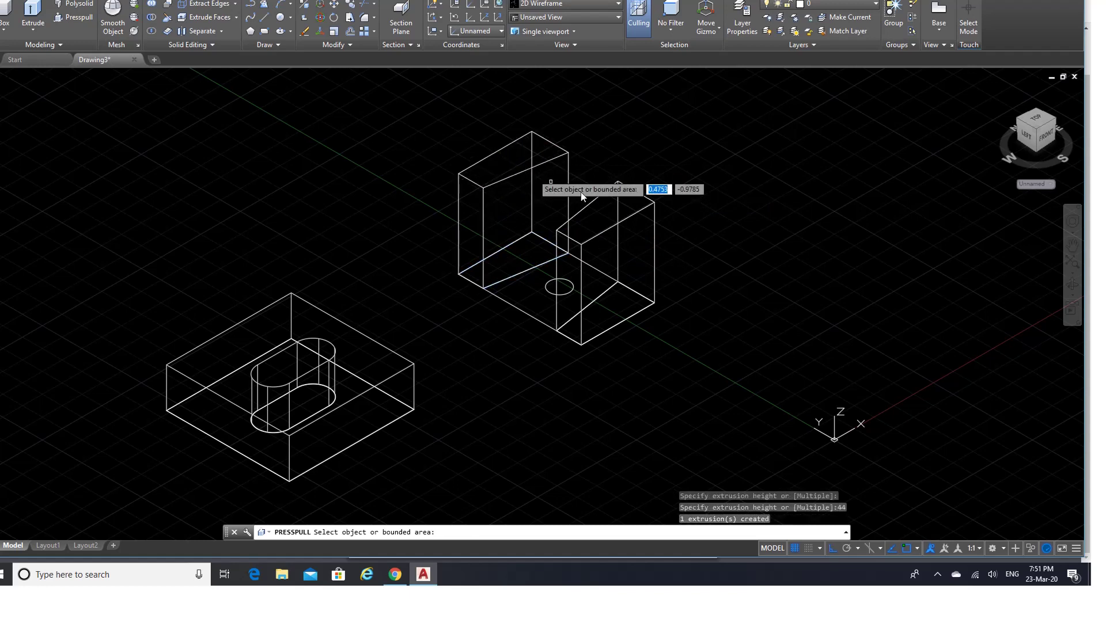
key("Return")
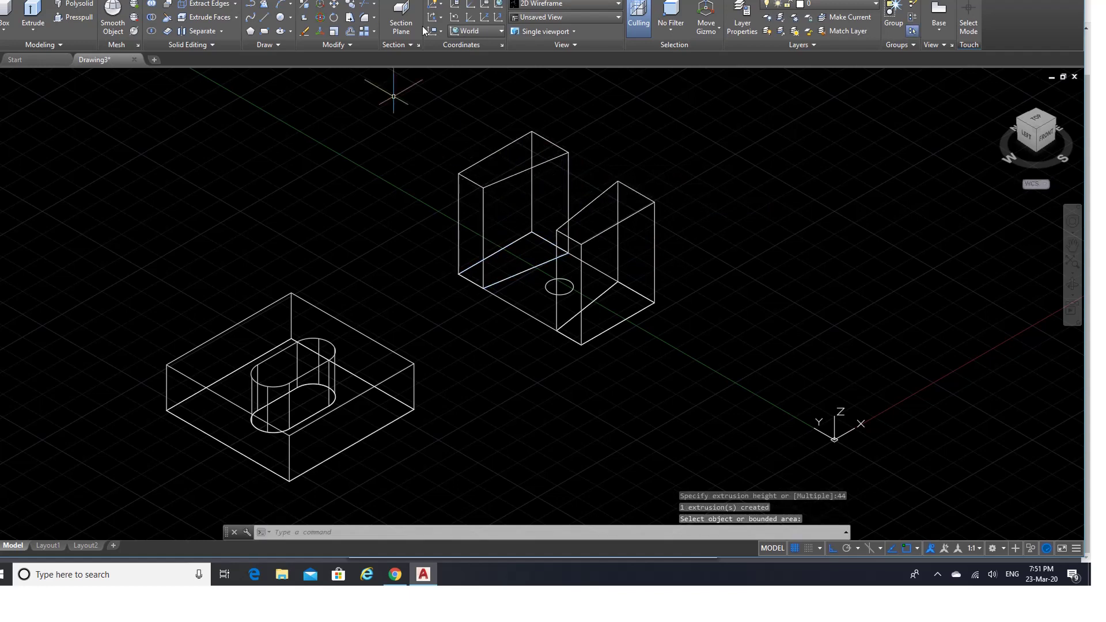
Step: Consult the Exercise 15 drawing and presspull the middle region around the circle to a height of 32, leaving the hole open
left_click(399, 575)
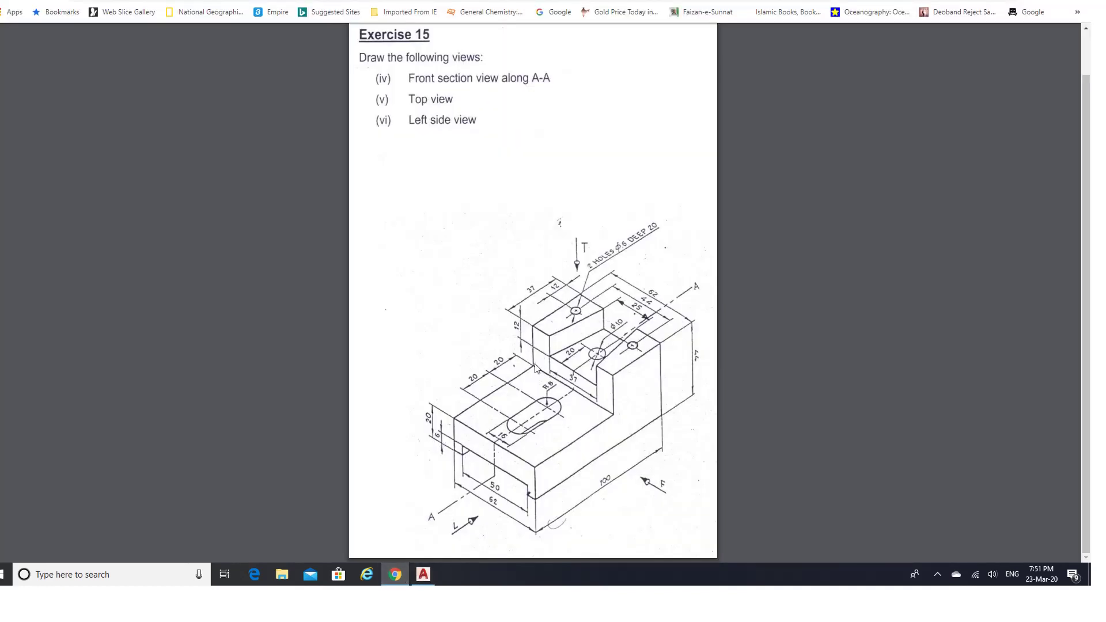
left_click(422, 575)
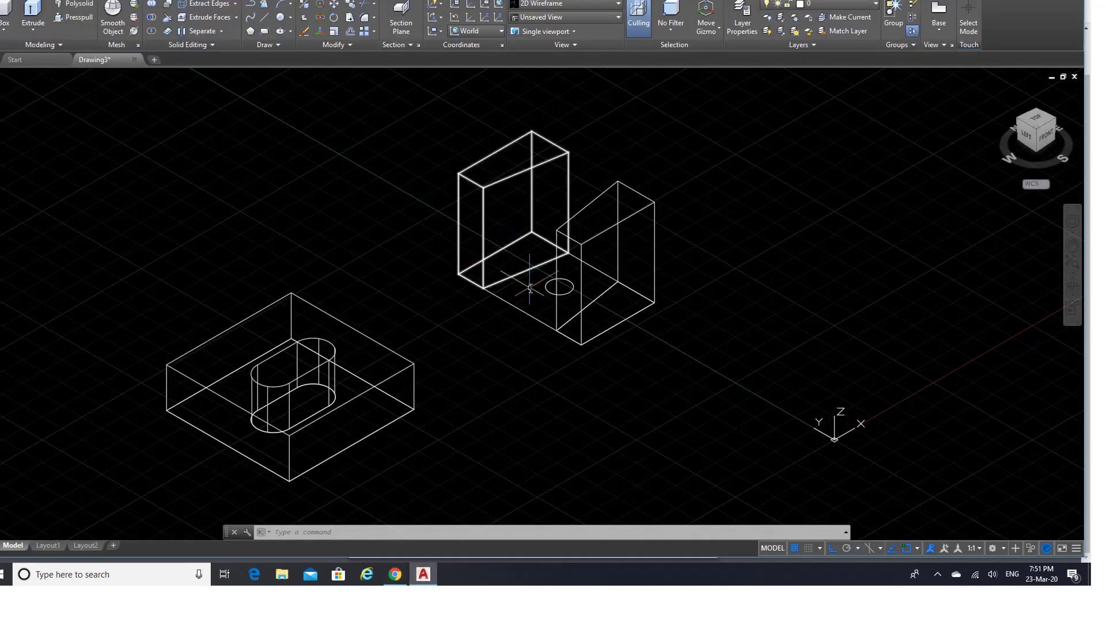
left_click(75, 20)
left_click(528, 296)
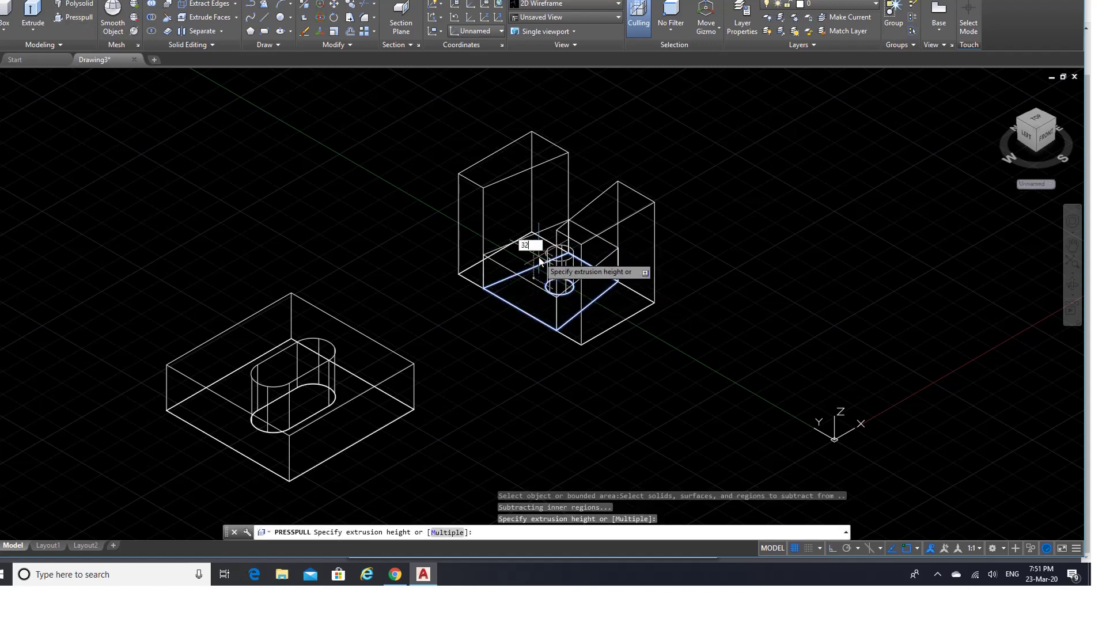
key("Return")
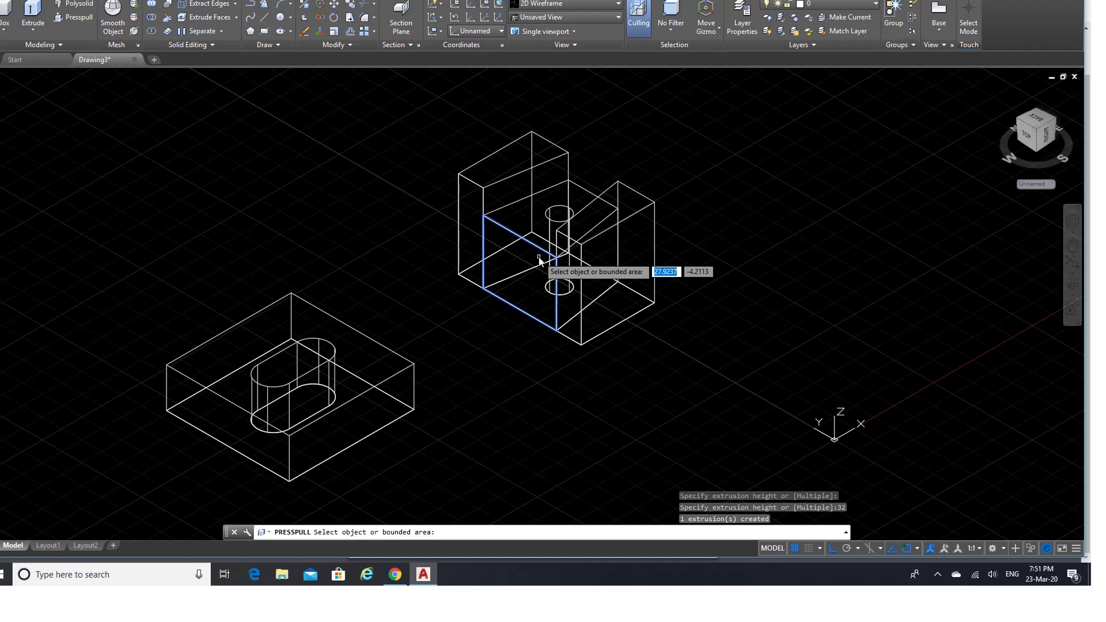
key("Return")
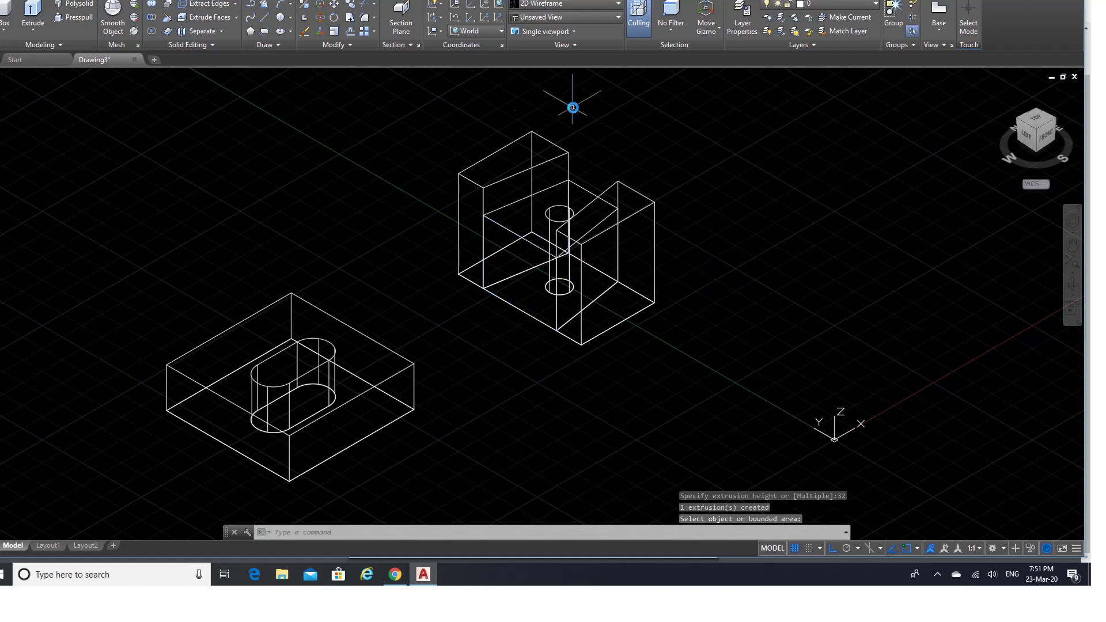
left_click(334, 5)
left_click(613, 188)
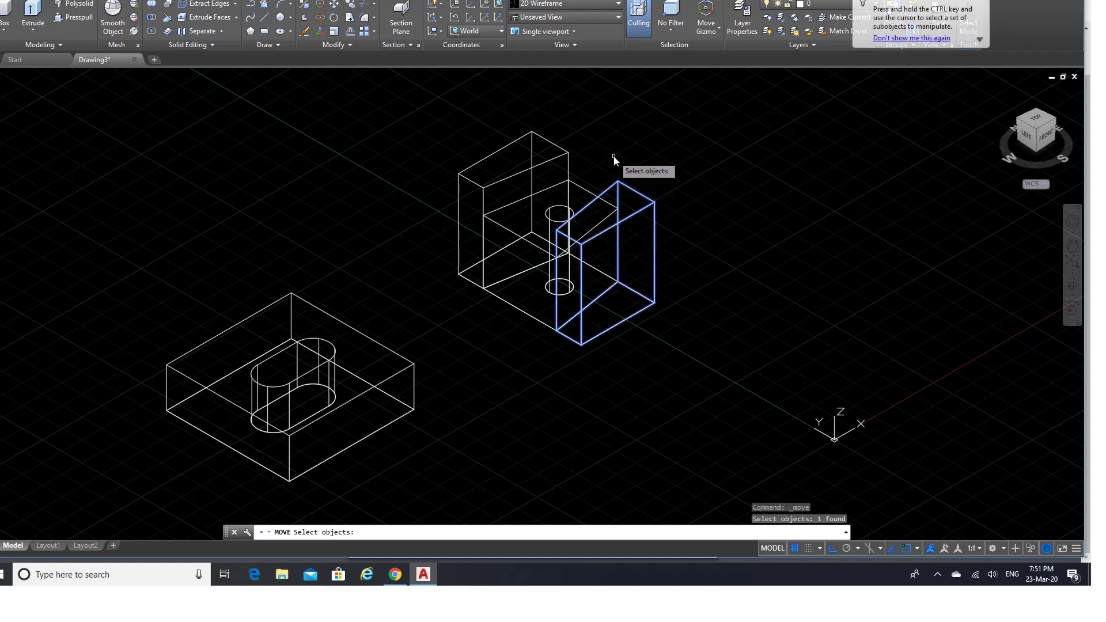
key("Return")
key("Escape")
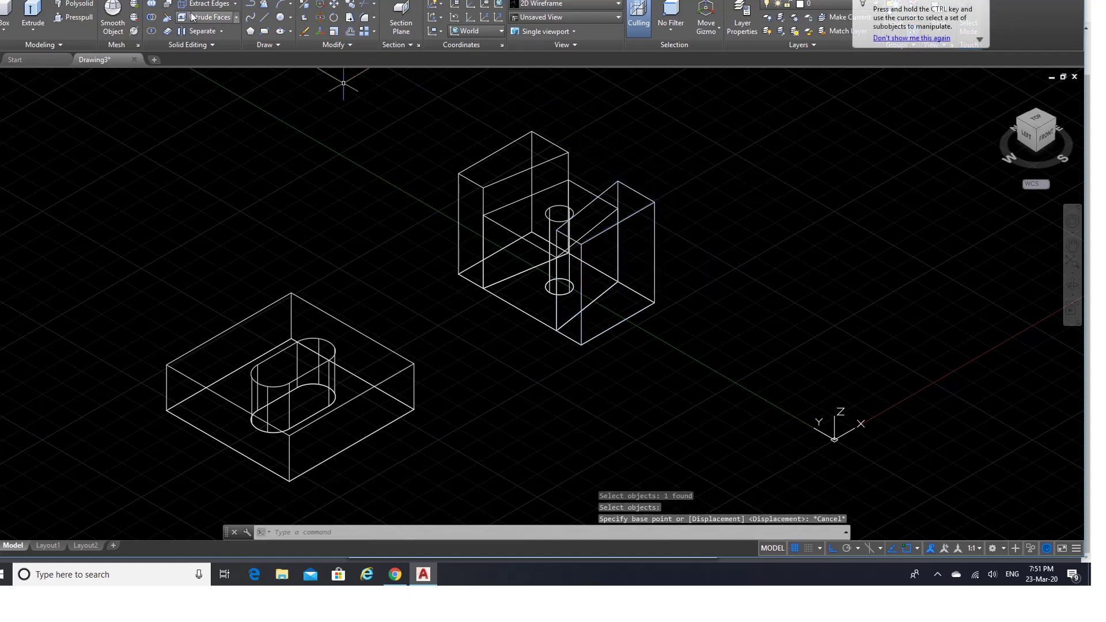
Step: Switch the visual style to Hidden and union the two side solids with the middle solid into one block
left_click(618, 4)
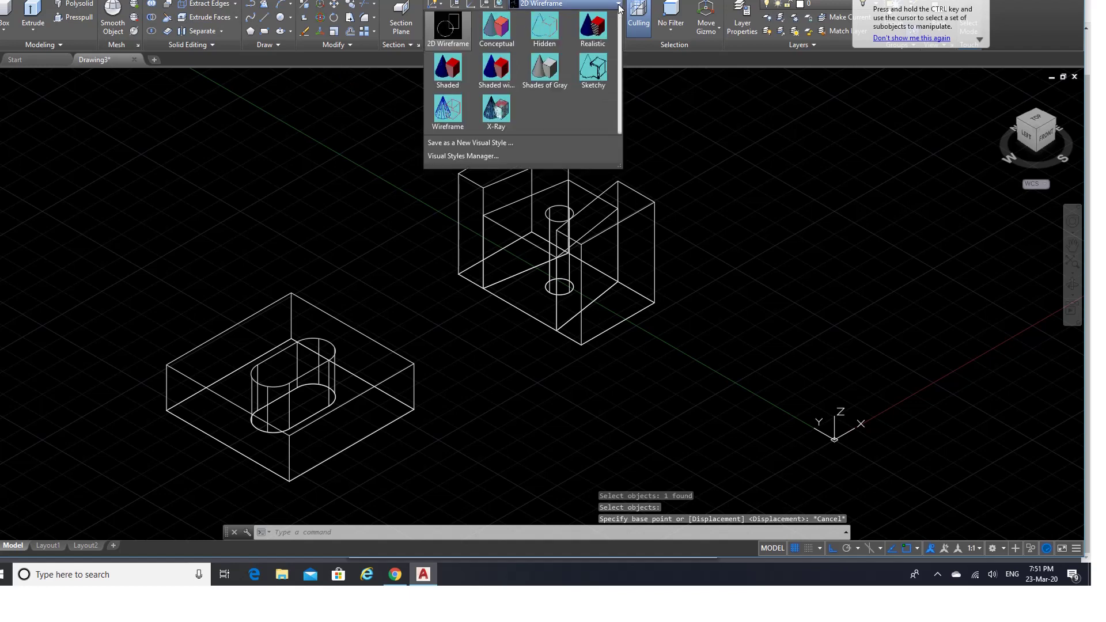
left_click(540, 30)
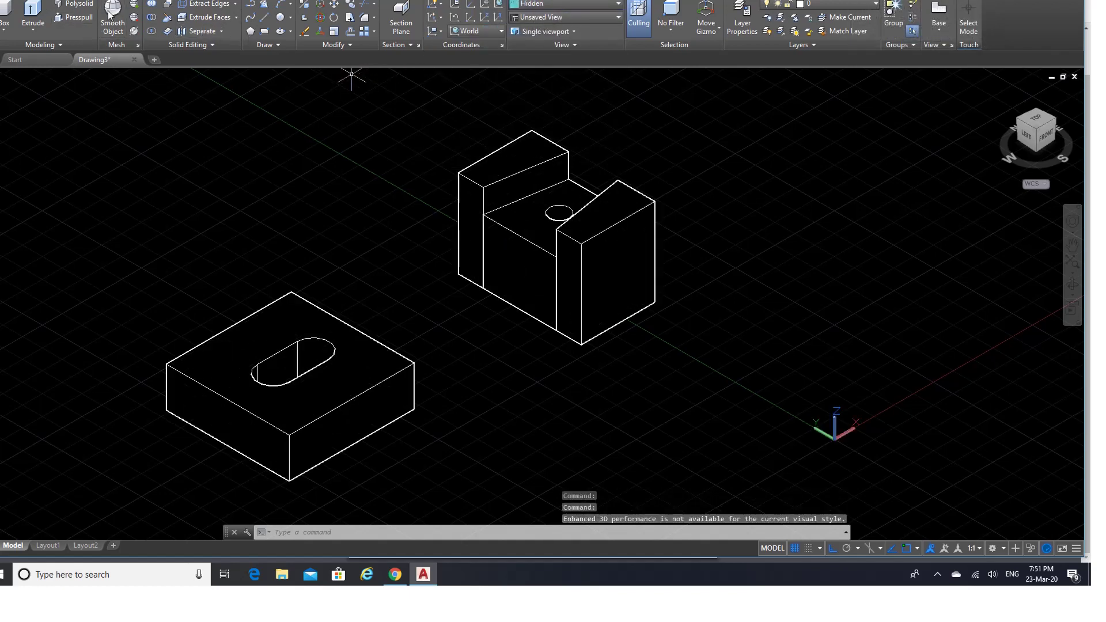
left_click(153, 7)
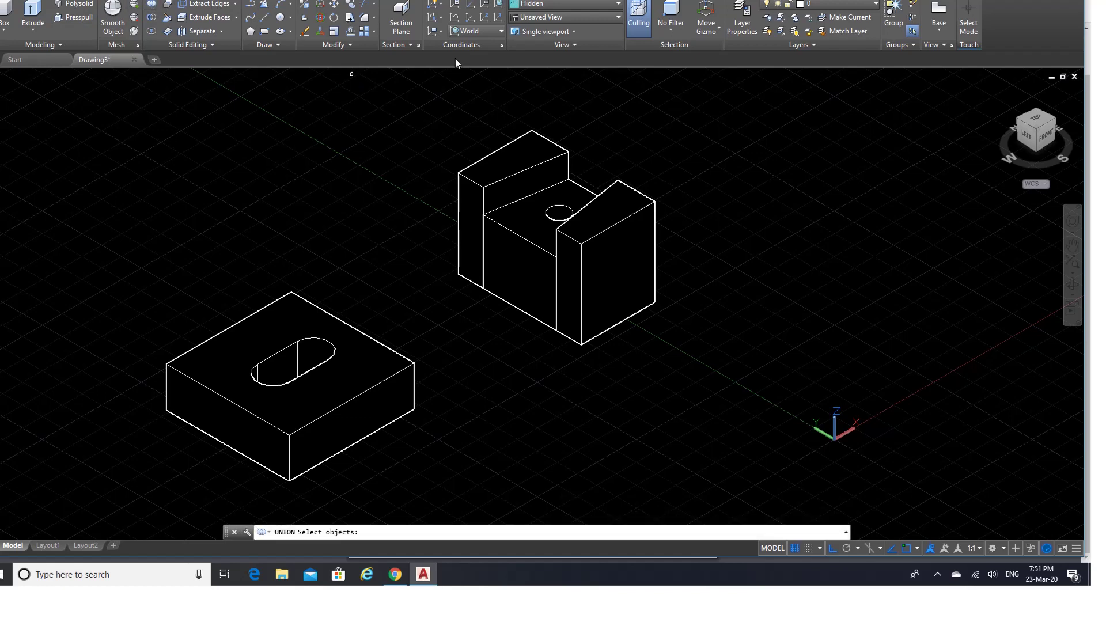
left_click(593, 203)
left_click(576, 196)
left_click(552, 160)
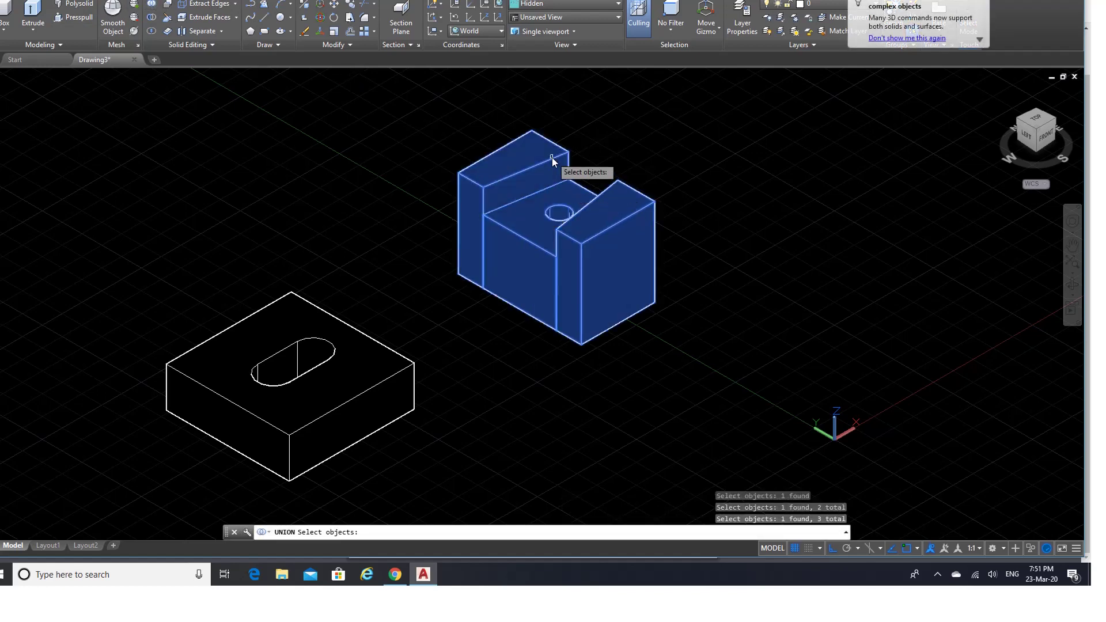
key("Return")
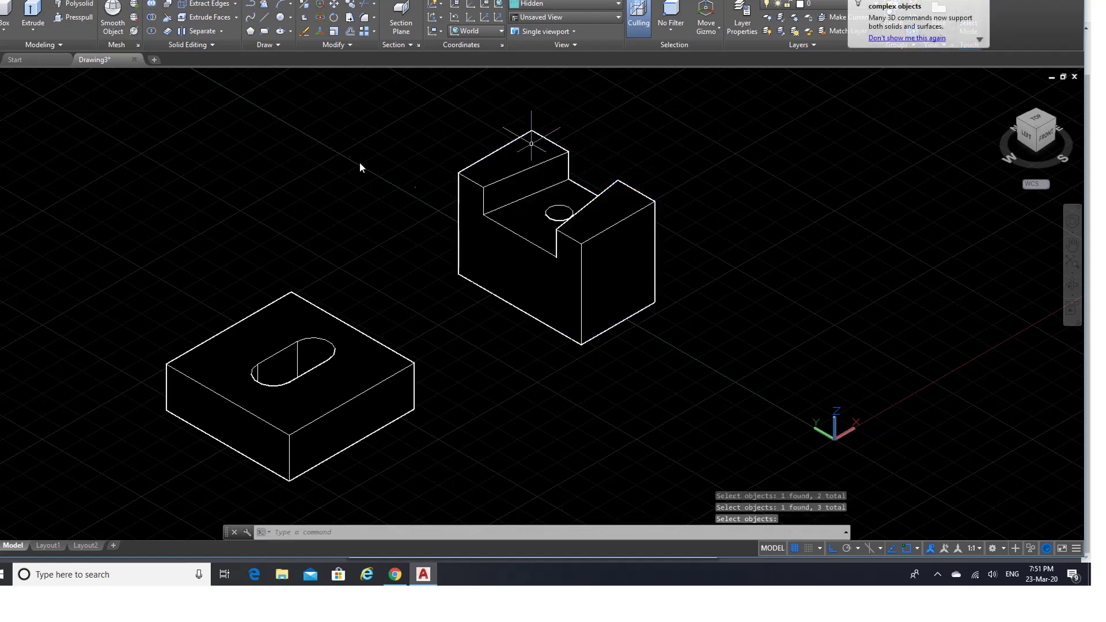
Step: Move the united block along the positive X direction, clear of its 2D profile
left_click(334, 4)
left_click(563, 302)
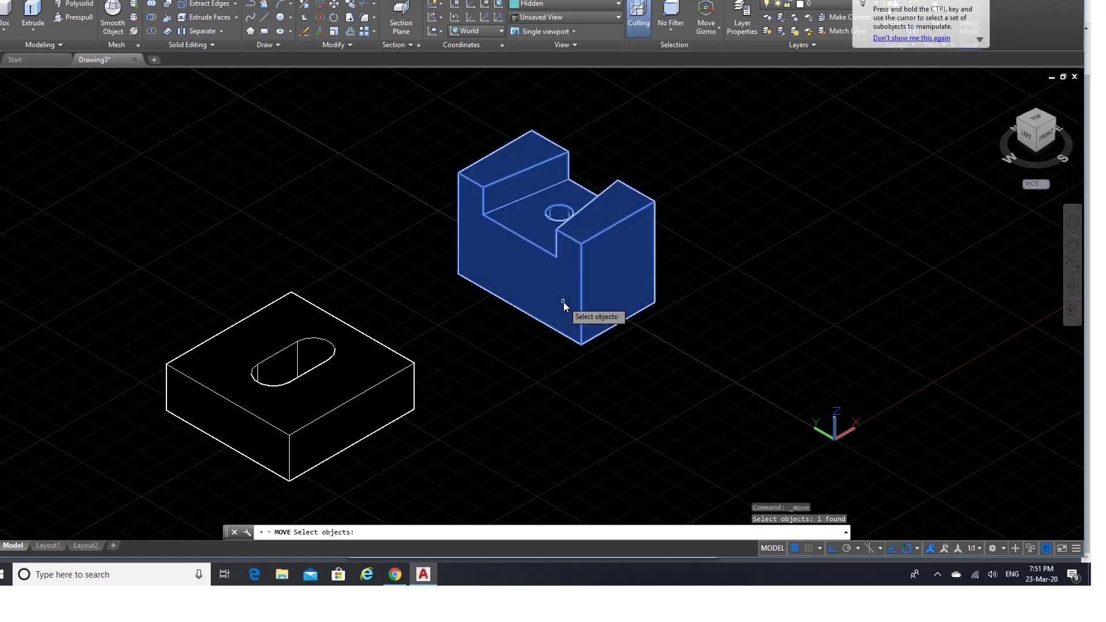
key("Return")
left_click(563, 302)
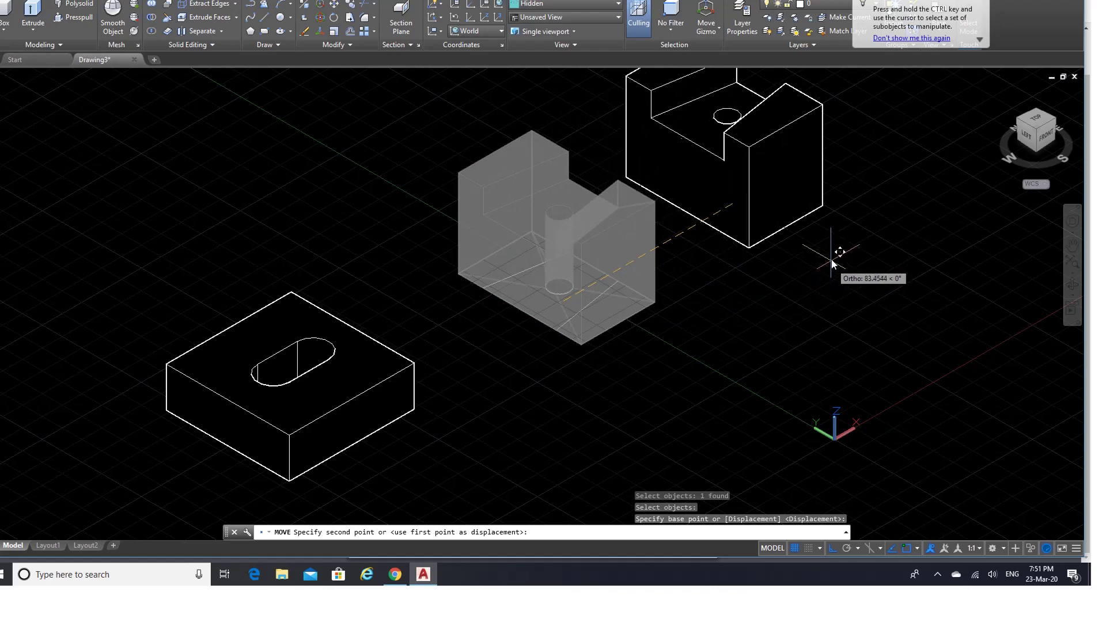
left_click(850, 258)
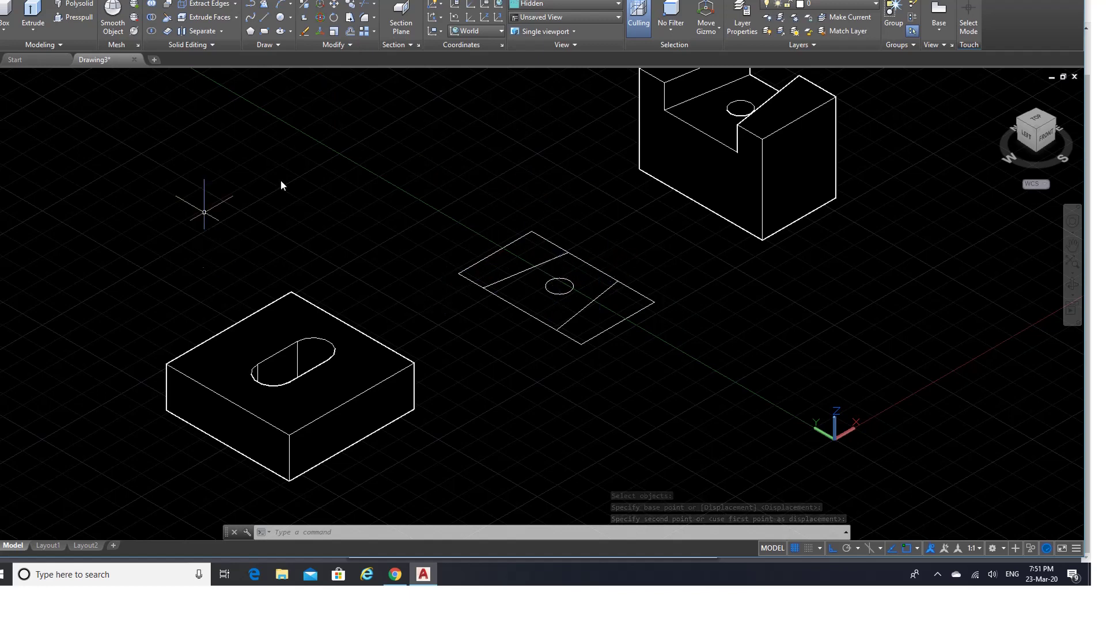
Step: Move the whole 2D profile, including the circle and slanted lines, along the negative Y direction, away from both solids
left_click(334, 5)
left_click(686, 374)
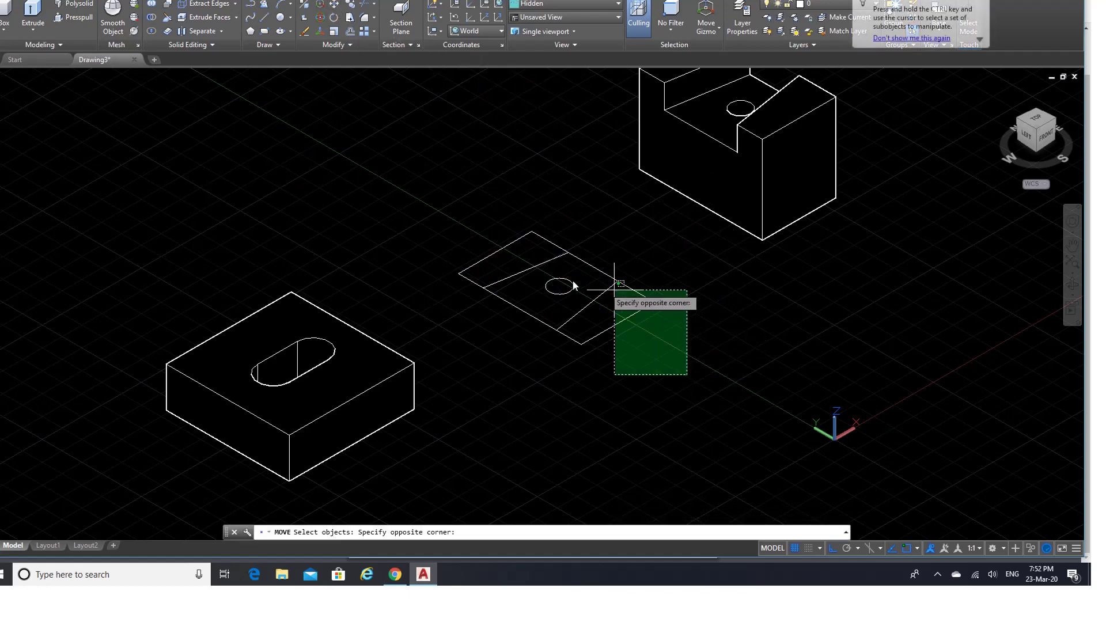
left_click(468, 240)
key("Return")
left_click(452, 227)
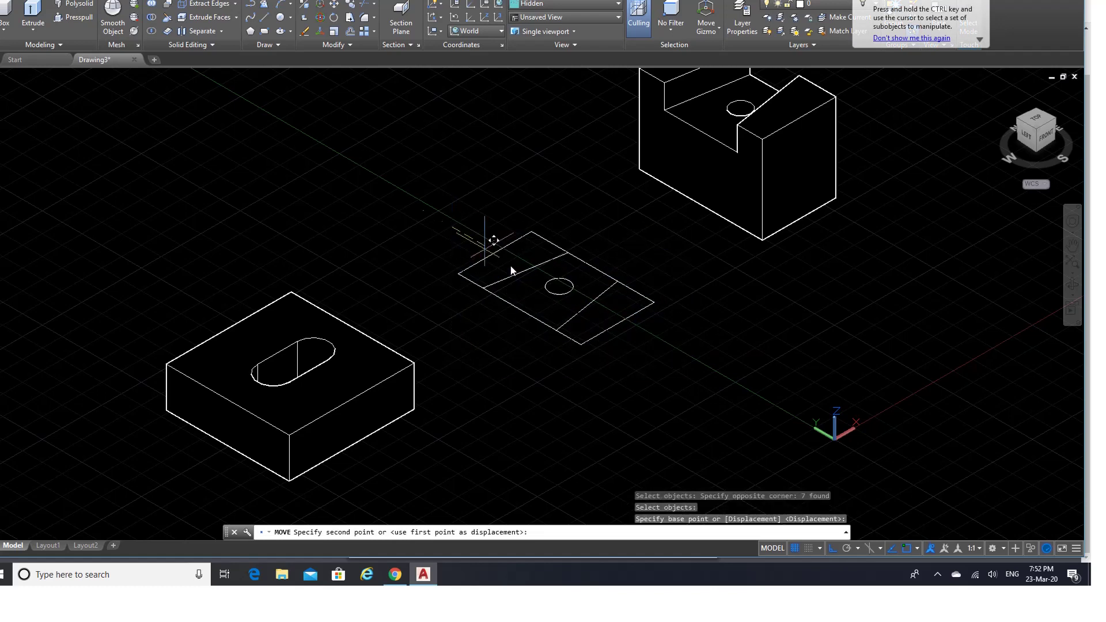
left_click(743, 372)
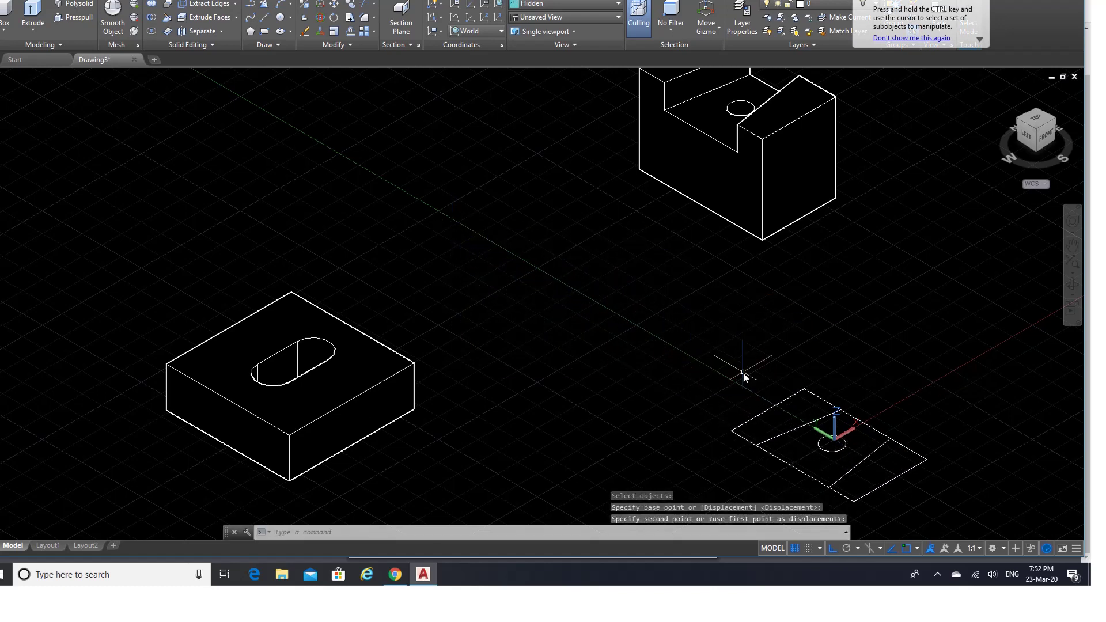
Step: Turn on Endpoint snap and move the raised block from its lowest front corner to the matching bottom corner of the slotted base
scroll(801, 307, "down", 3)
left_click(751, 197)
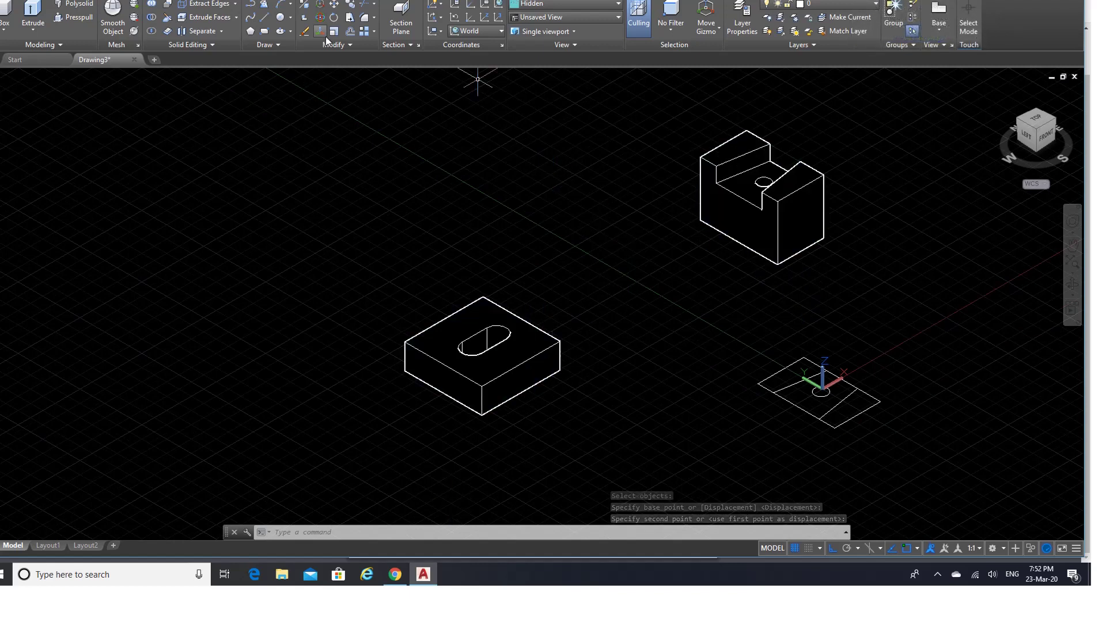
left_click(333, 5)
left_click(755, 206)
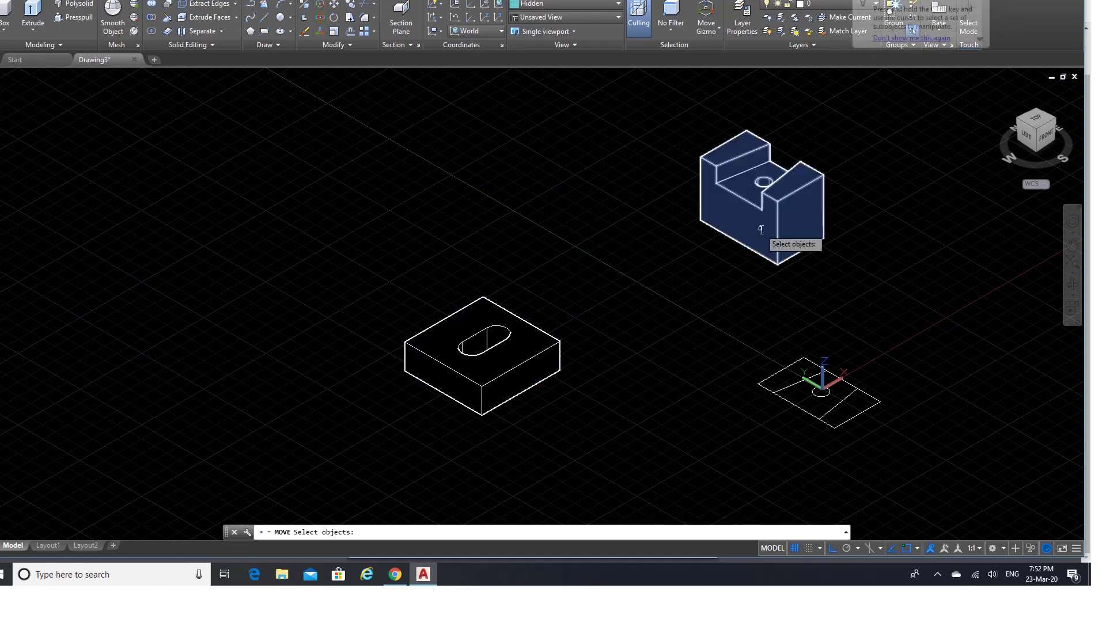
key("Return")
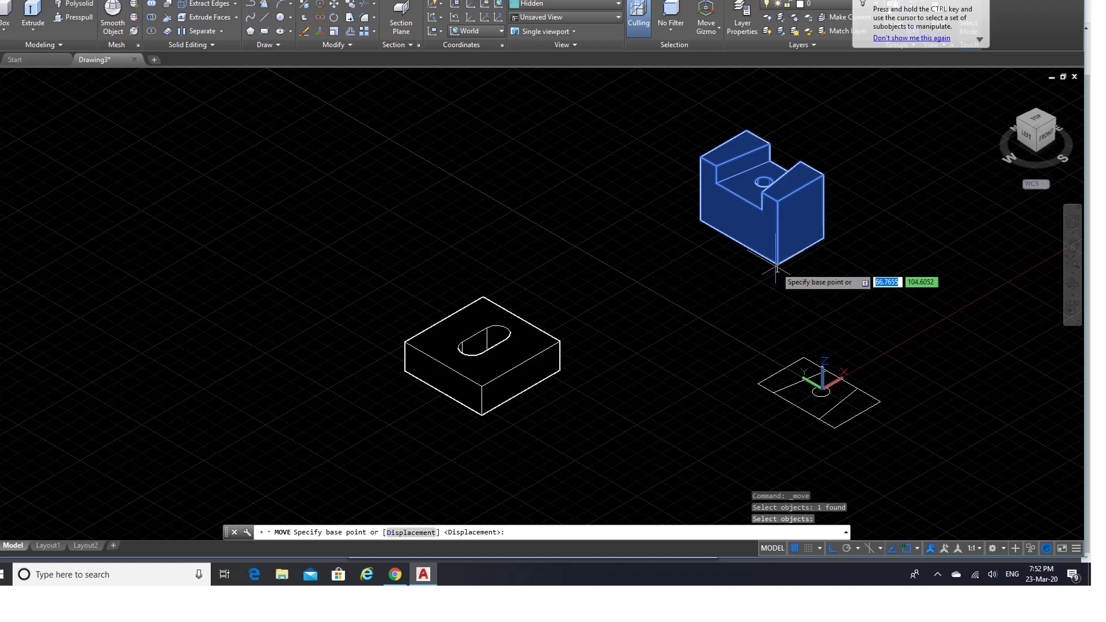
left_click(917, 549)
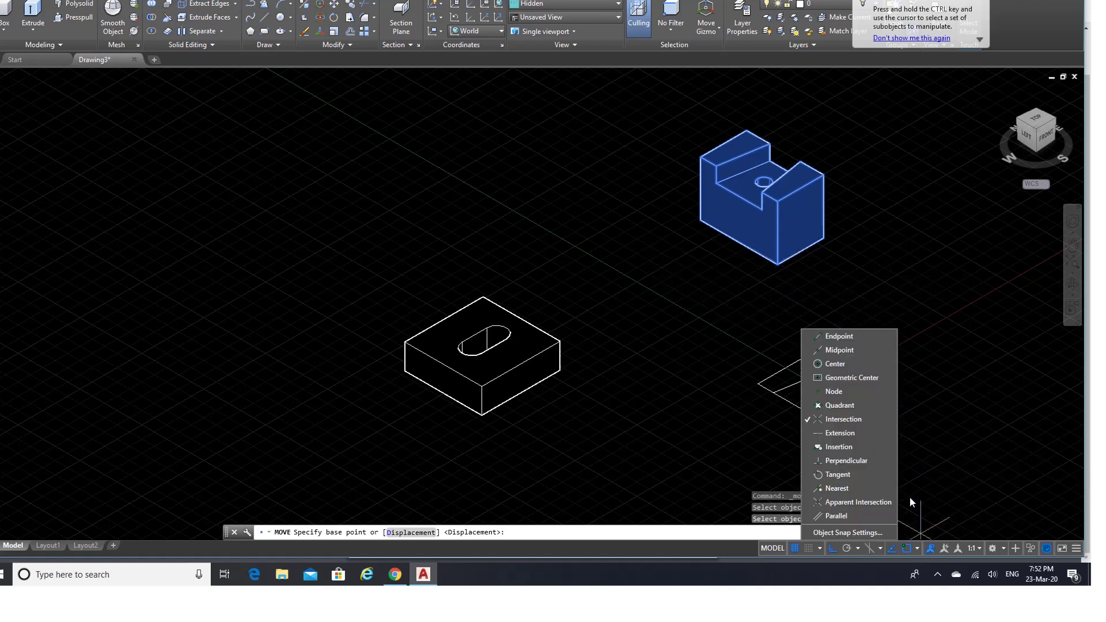
left_click(849, 337)
left_click(775, 269)
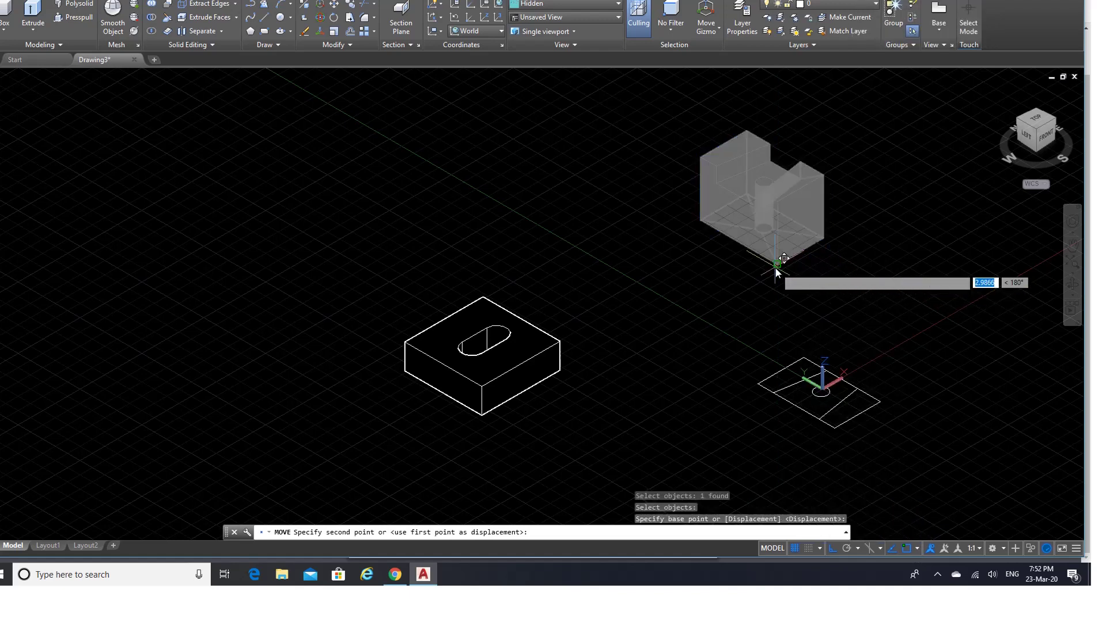
left_click(559, 369)
Step: Union the raised rear block with the slotted base into a single solid
scroll(513, 318, "up", 3)
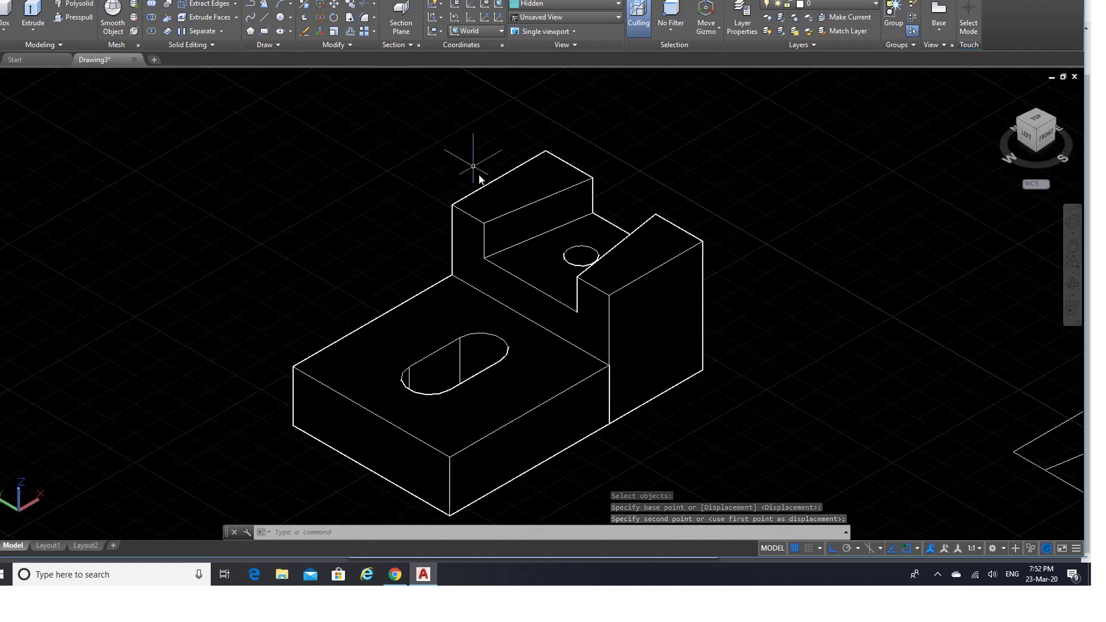
left_click(149, 3)
left_click(634, 322)
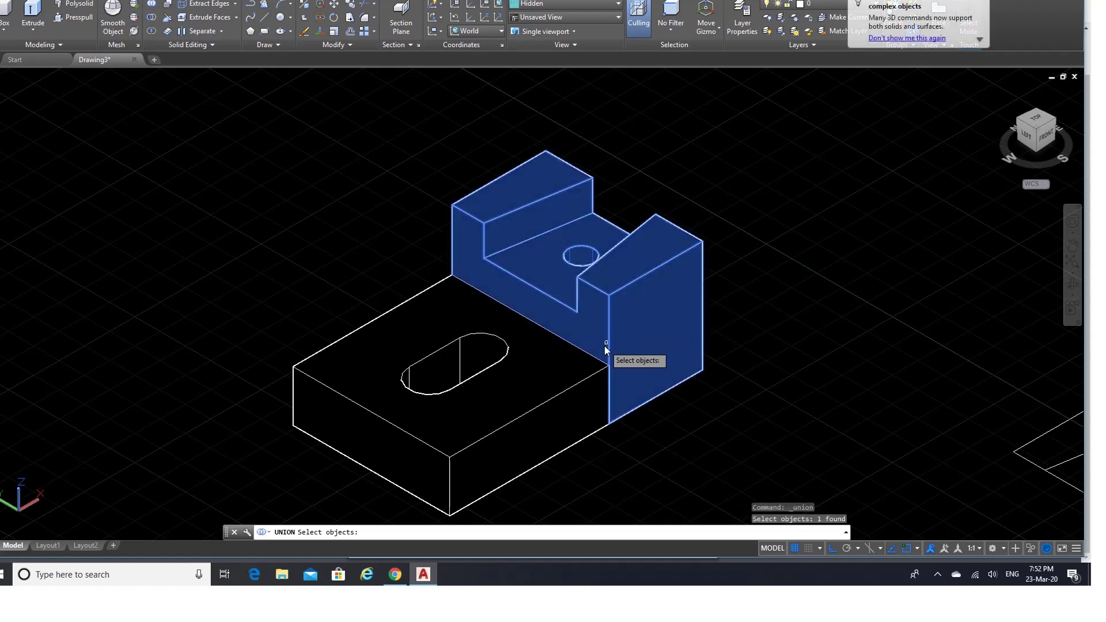
left_click(562, 377)
key("Return")
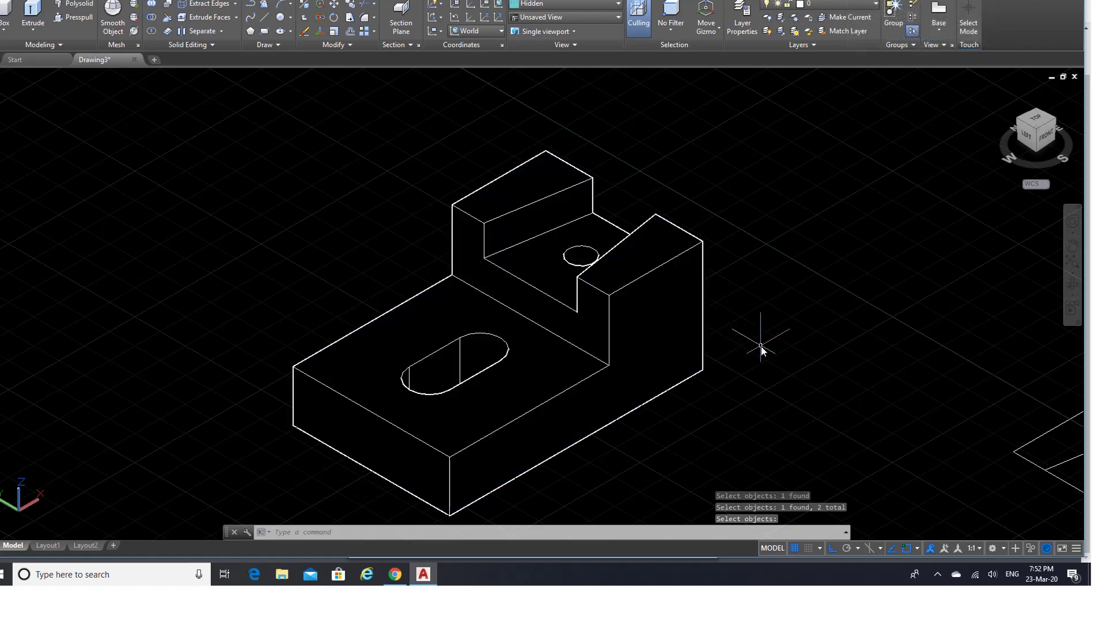
Step: Consult the Exercise 15 drawing for the bottom groove and draw a 100 by 50 rectangle from lines in AutoCAD, away from the solid
scroll(762, 347, "down", 2)
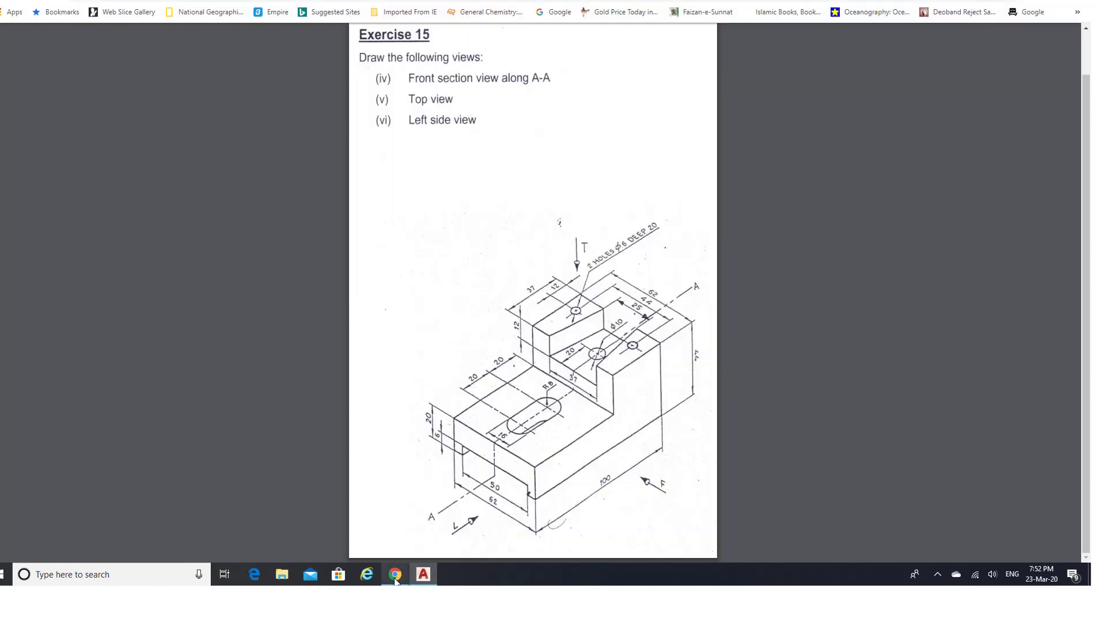
left_click(396, 578)
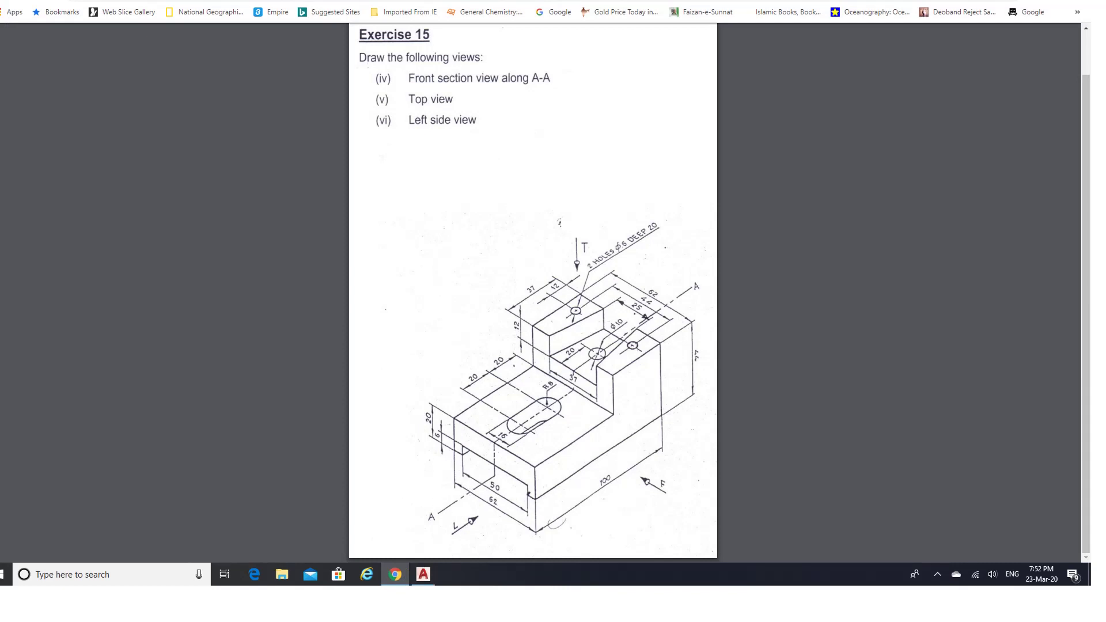
left_click(424, 574)
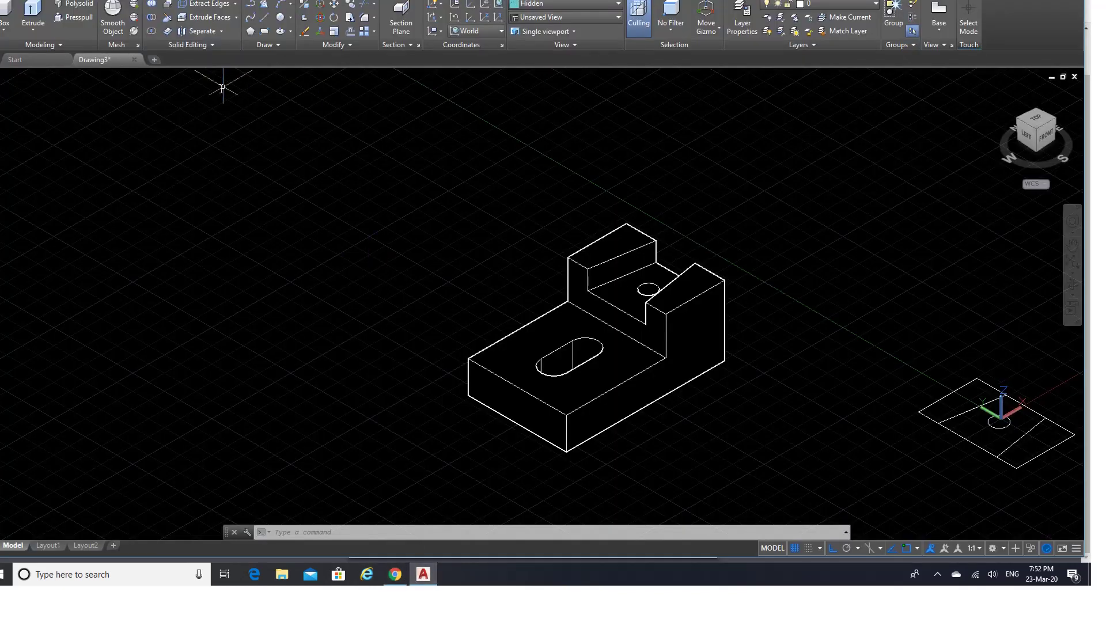
type("l")
key("Return")
left_click(110, 210)
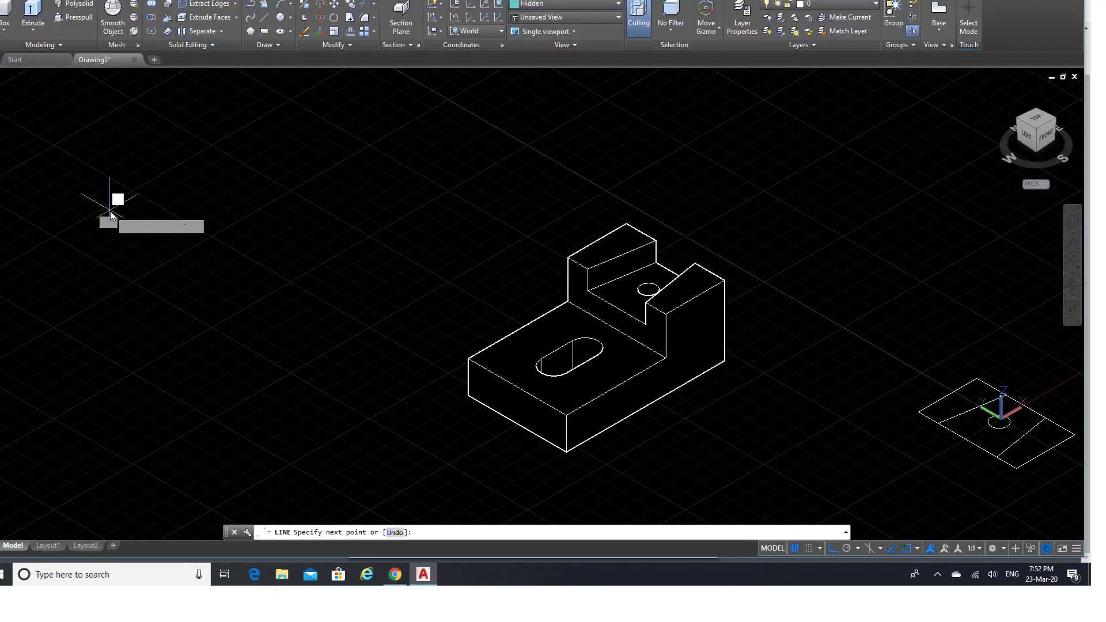
type("50")
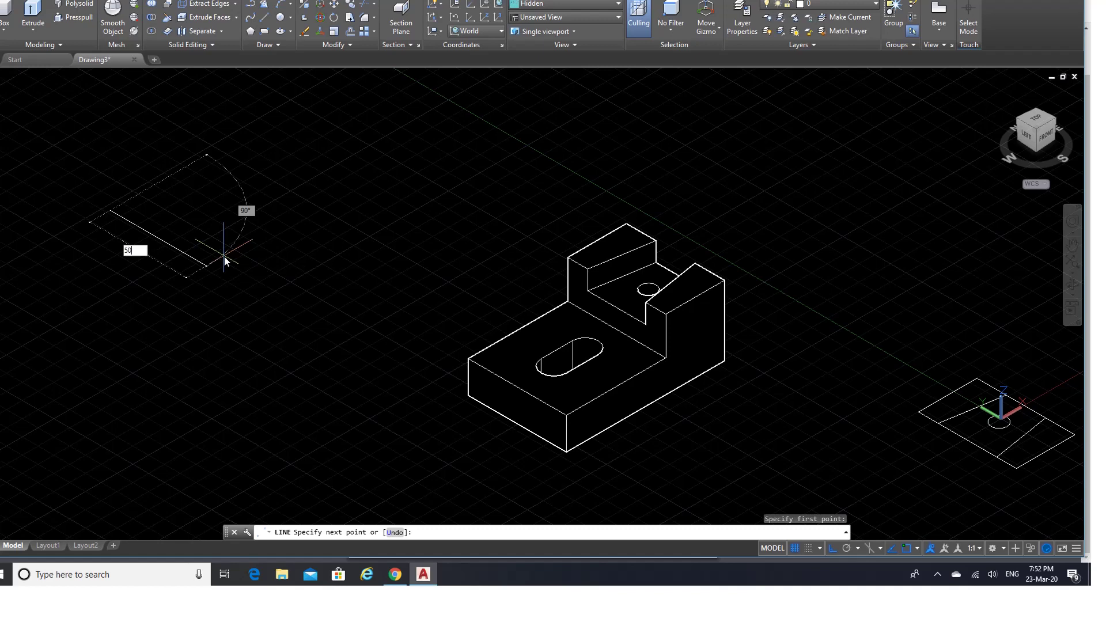
key("Return")
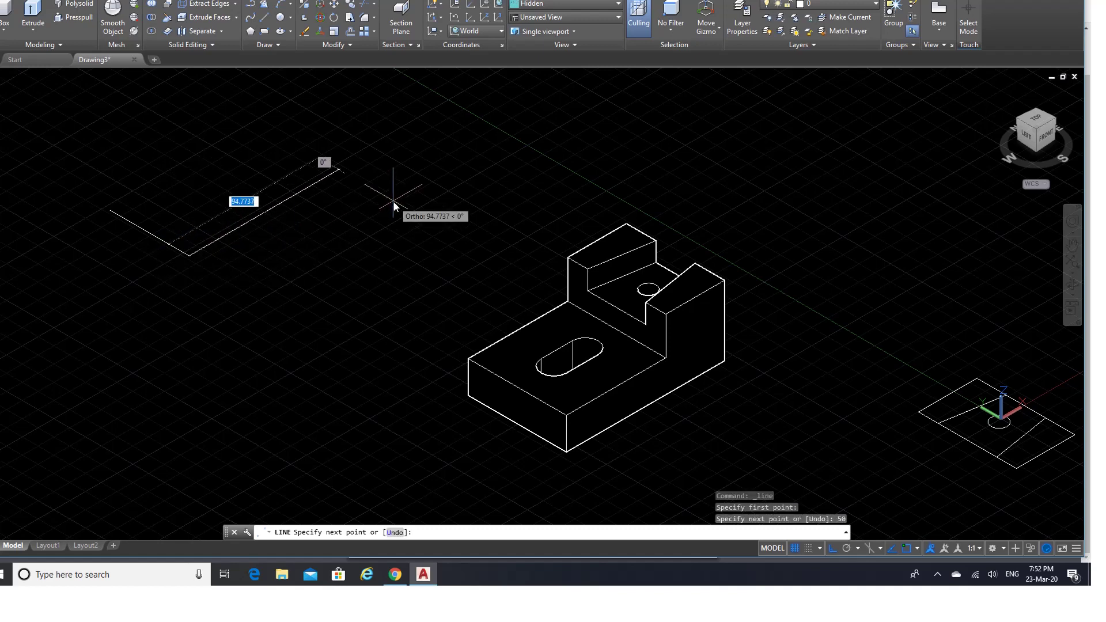
type("100")
key("Return")
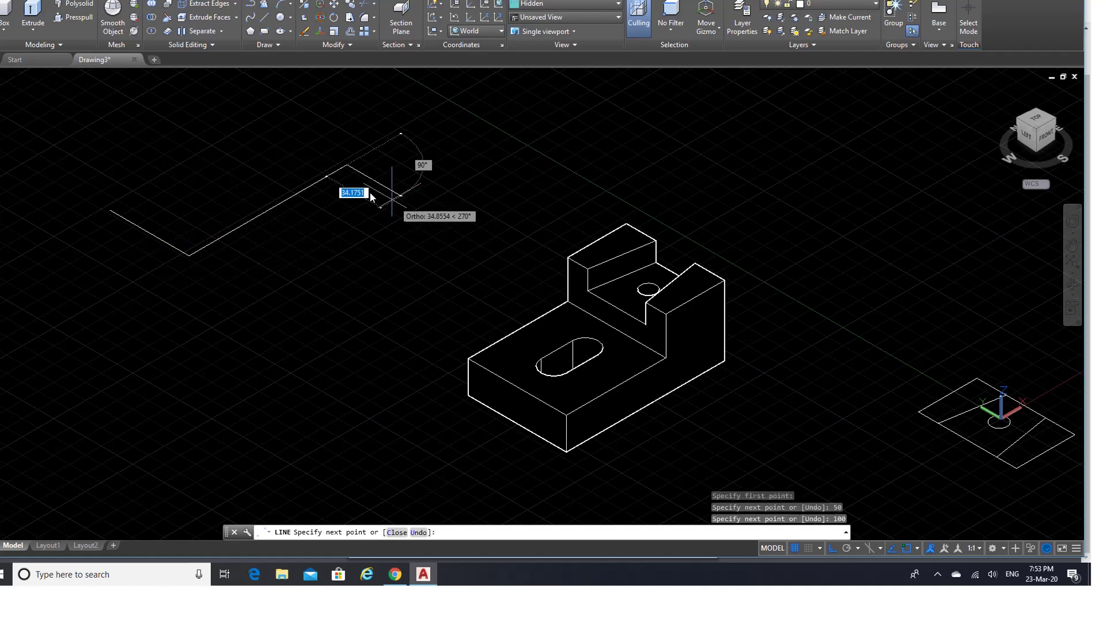
type("50")
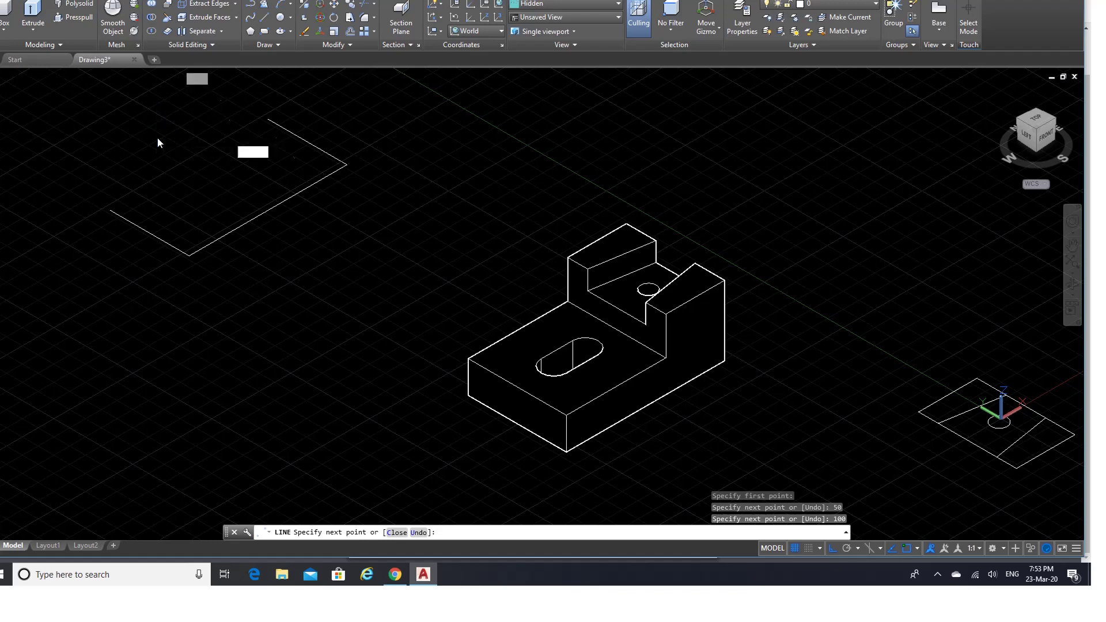
key("Return")
type("1")
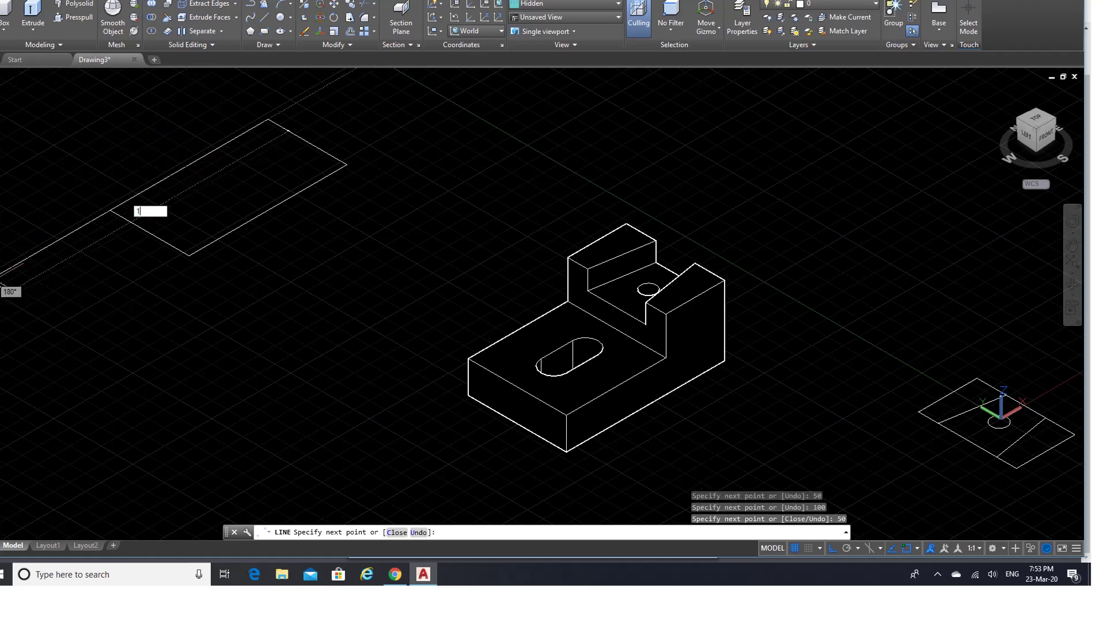
type("00")
key("Return")
key("Return")
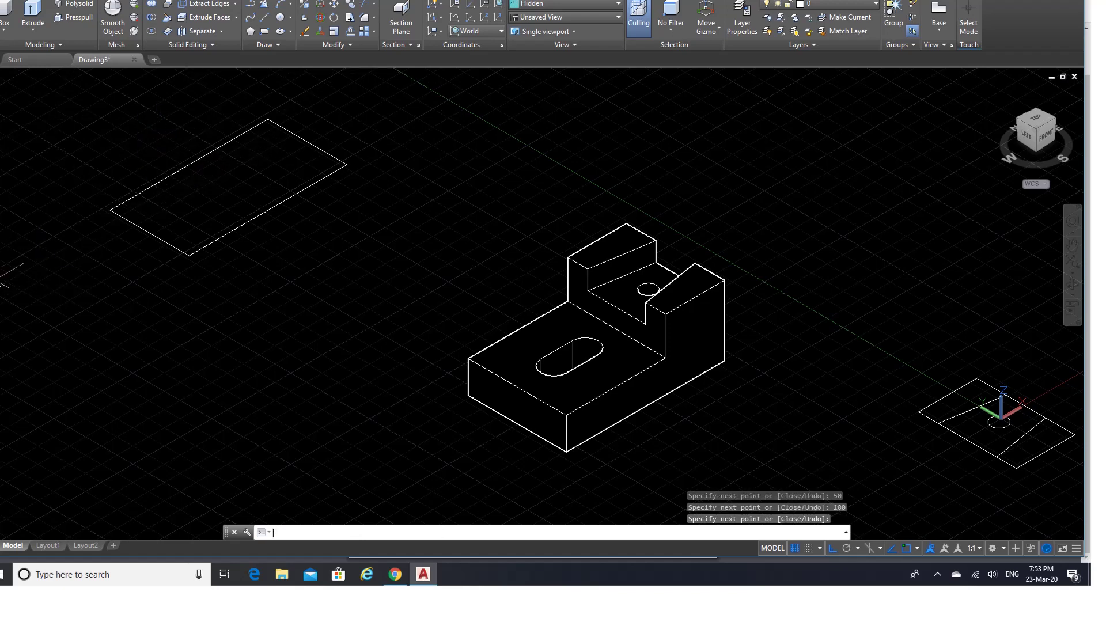
Step: Presspull the 100 by 50 rectangle to a height of 6
left_click(76, 19)
left_click(181, 206)
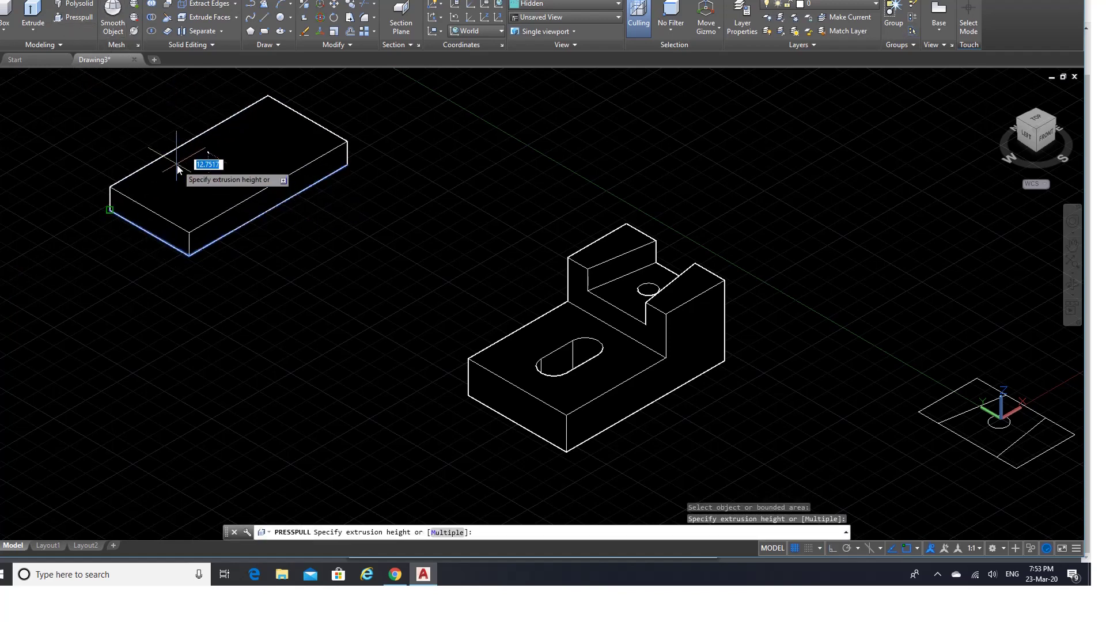
type("6")
key("Return")
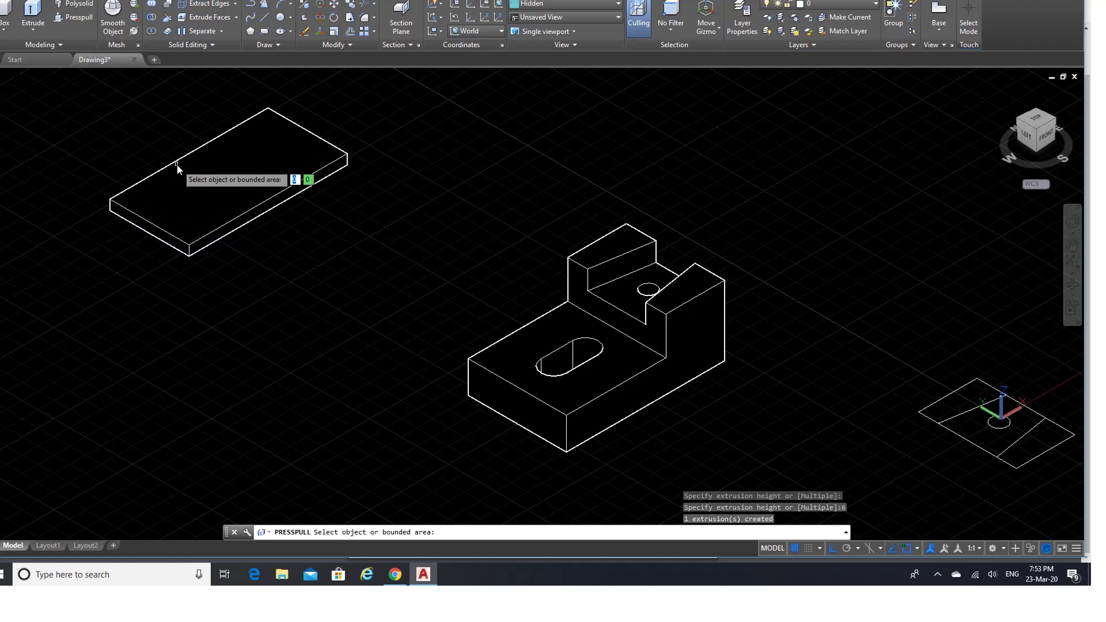
key("Return")
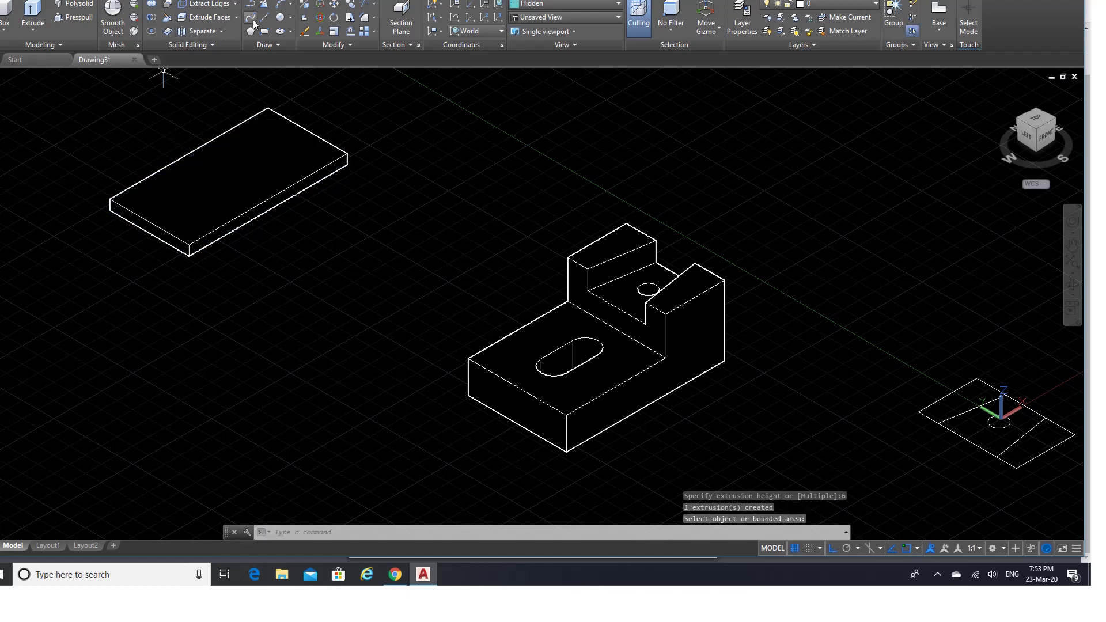
Step: Move the thin slab straight down along the Z axis, clear of its rectangle outline
left_click(335, 6)
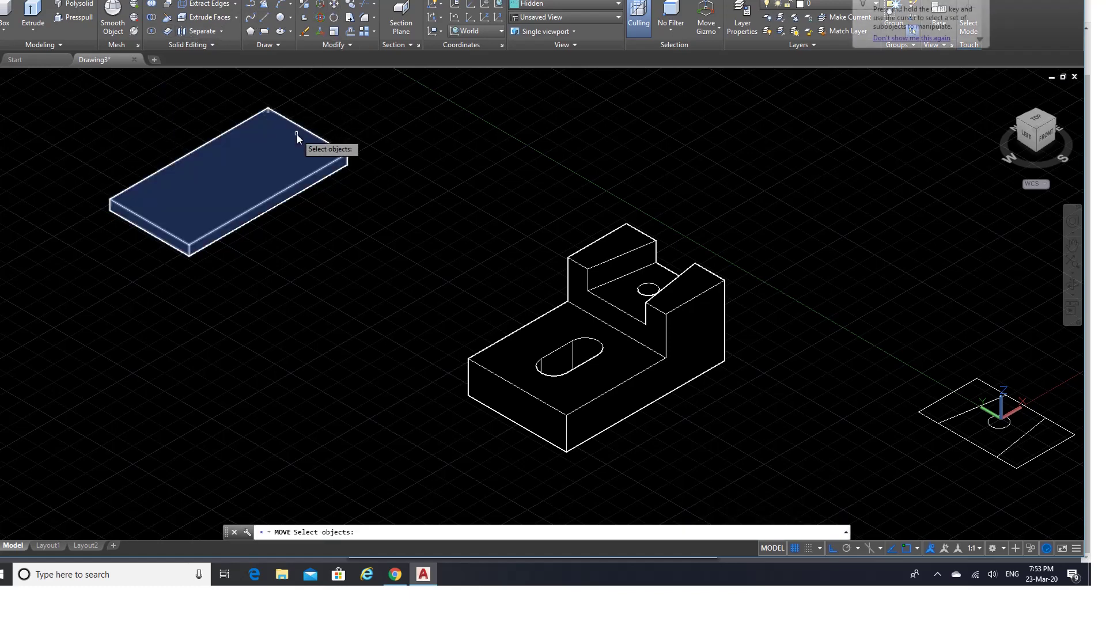
left_click(300, 127)
key("Return")
left_click(318, 109)
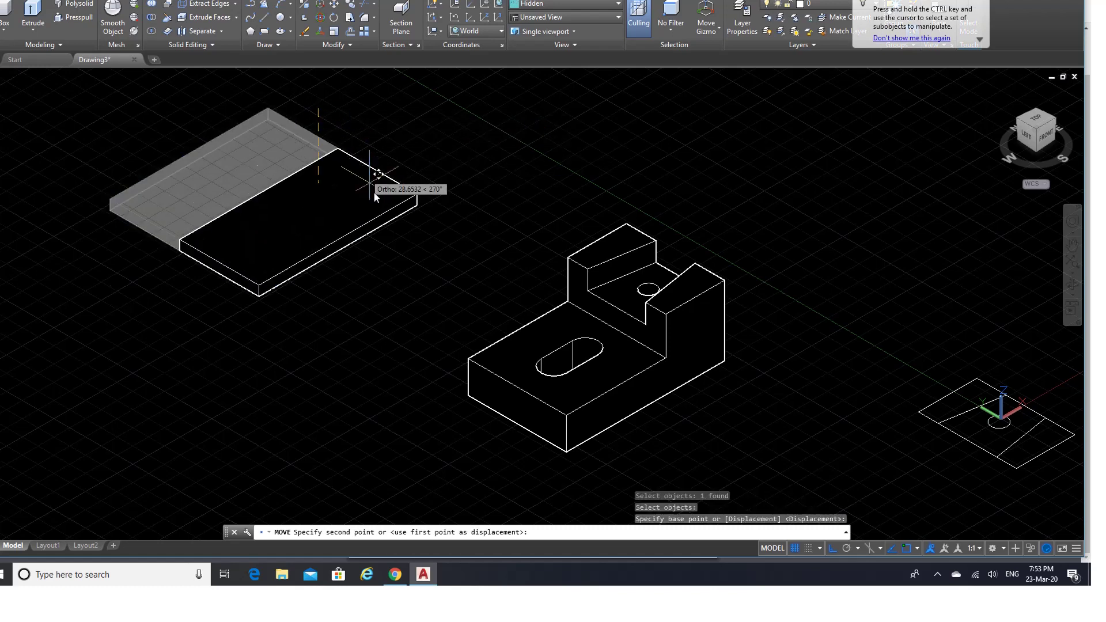
left_click(342, 282)
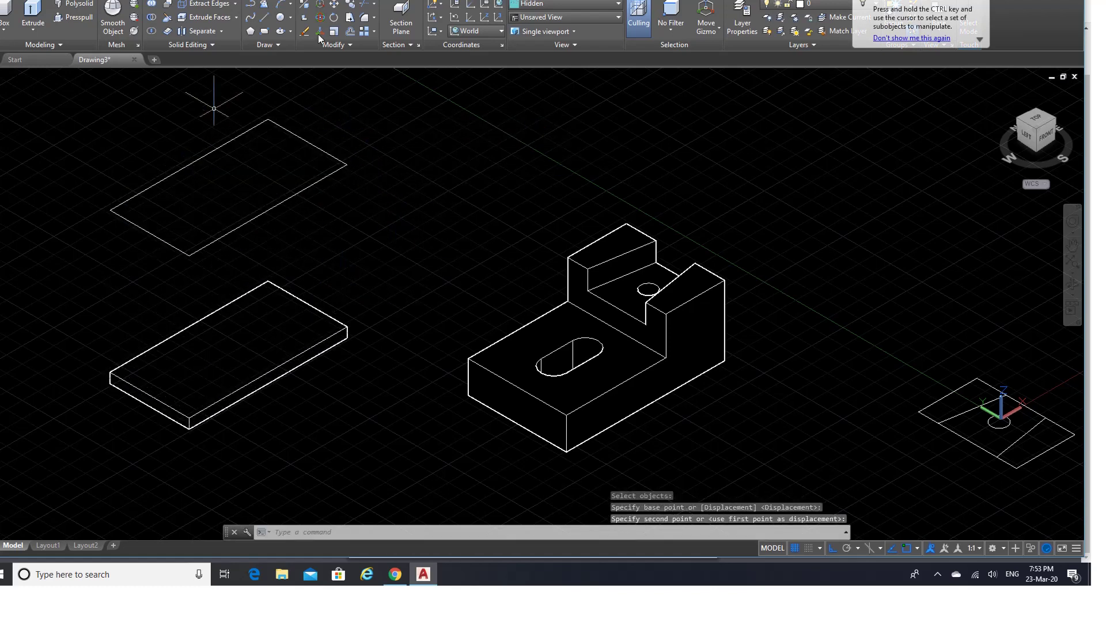
Step: Turn on Midpoint snap and move the slab by its bottom front edge midpoint to the midpoint of the slotted base's bottom front edge
left_click(335, 4)
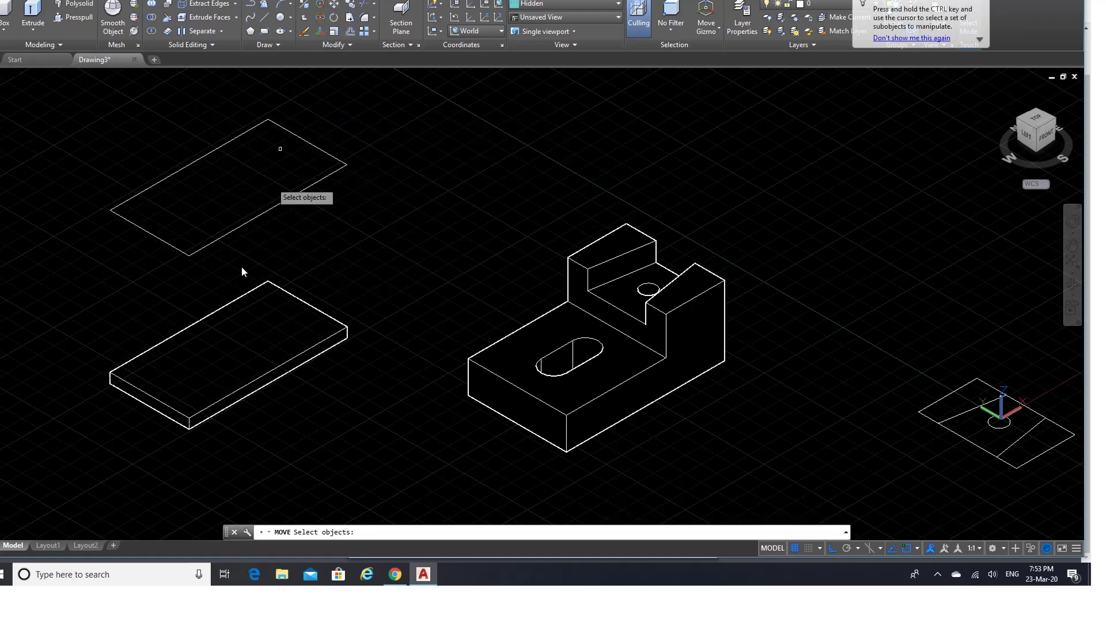
left_click(175, 382)
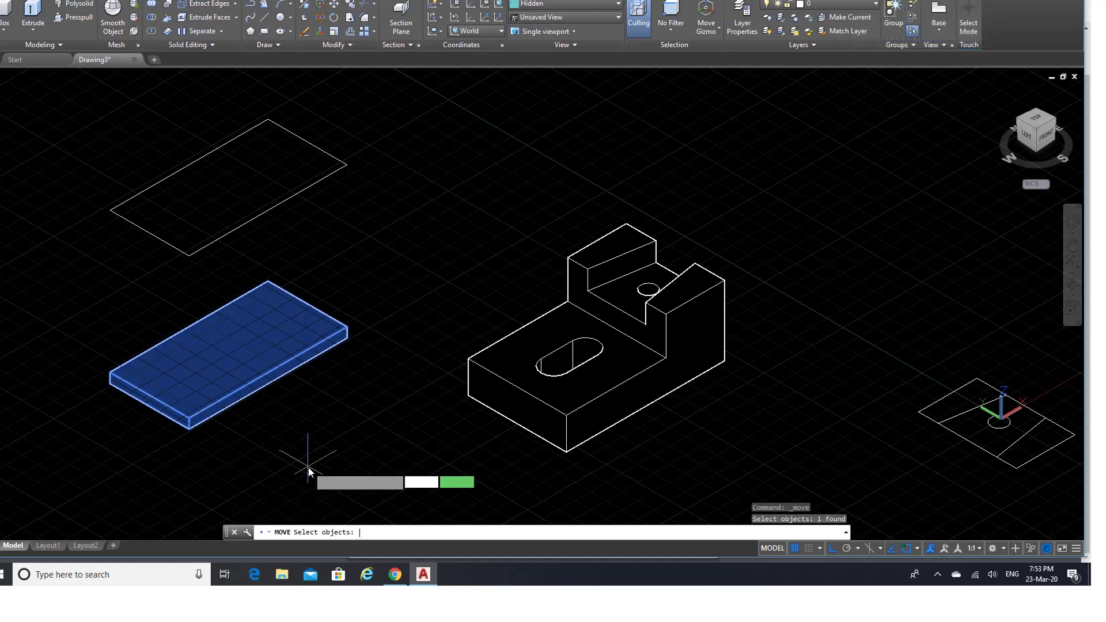
key("Return")
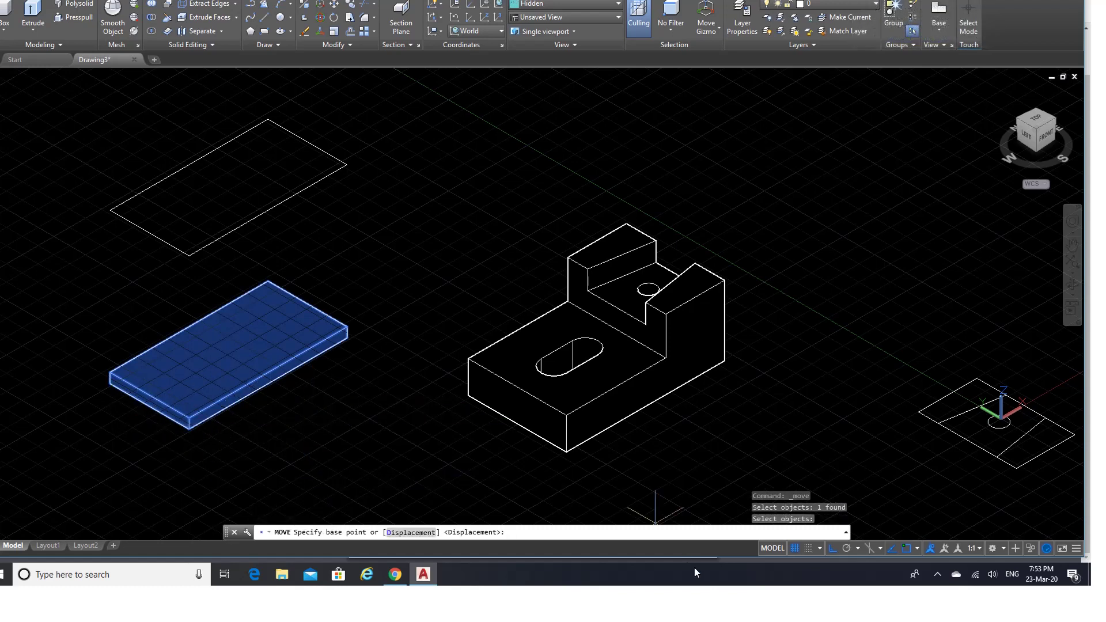
left_click(916, 548)
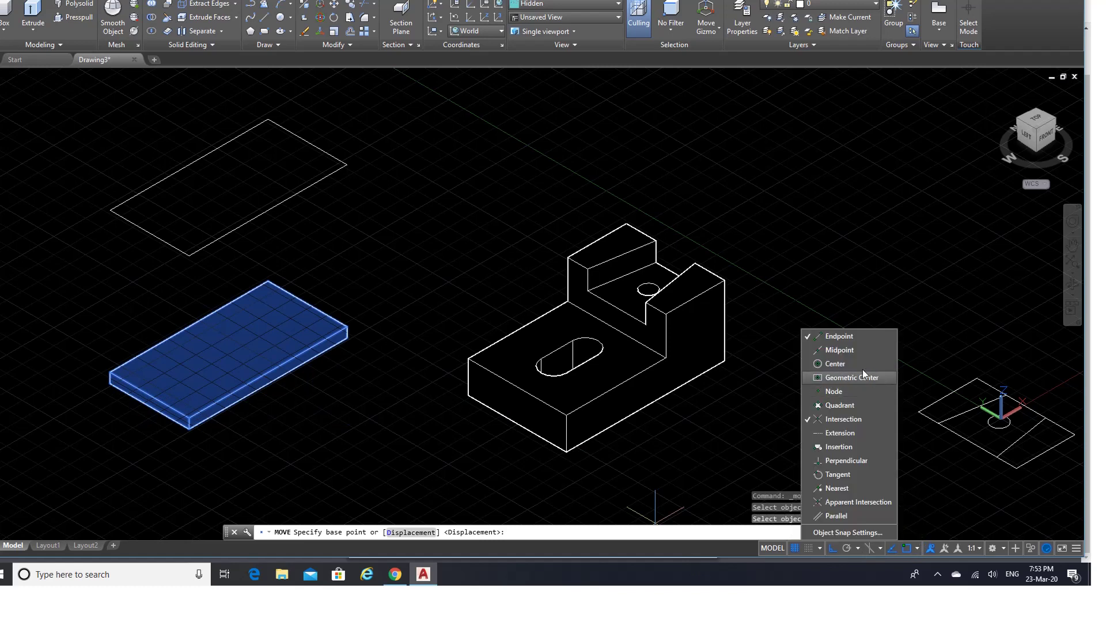
left_click(845, 337)
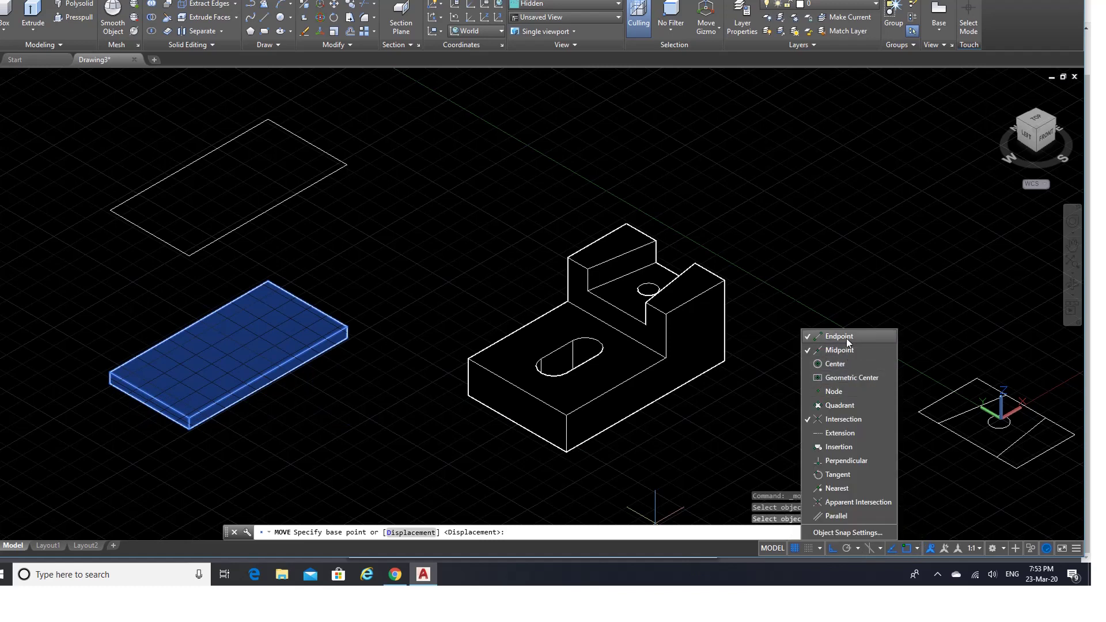
left_click(861, 417)
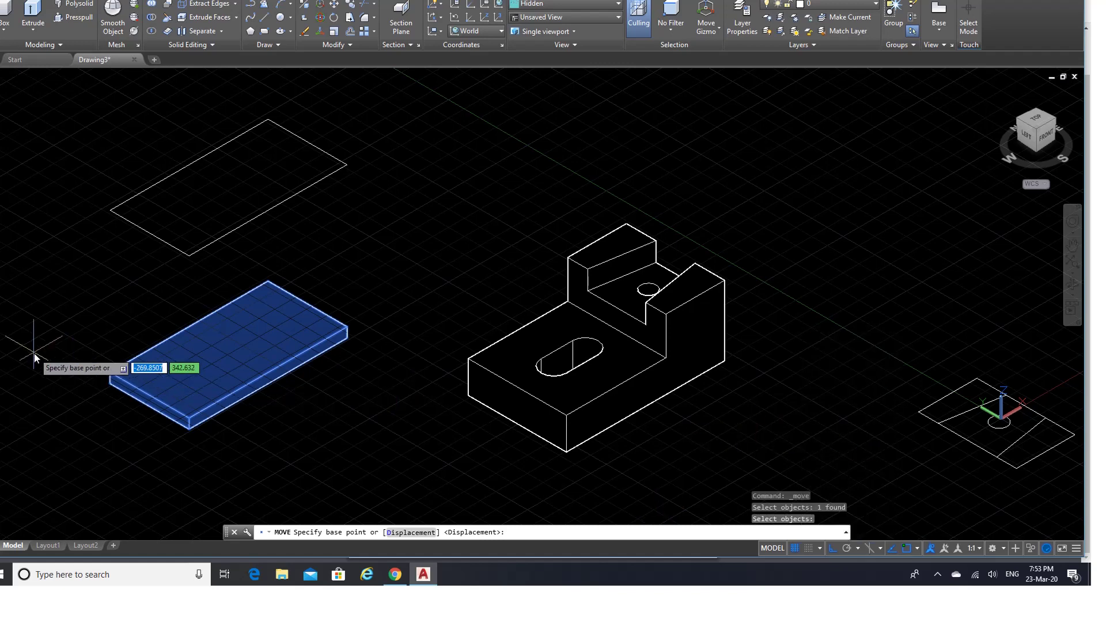
left_click(148, 410)
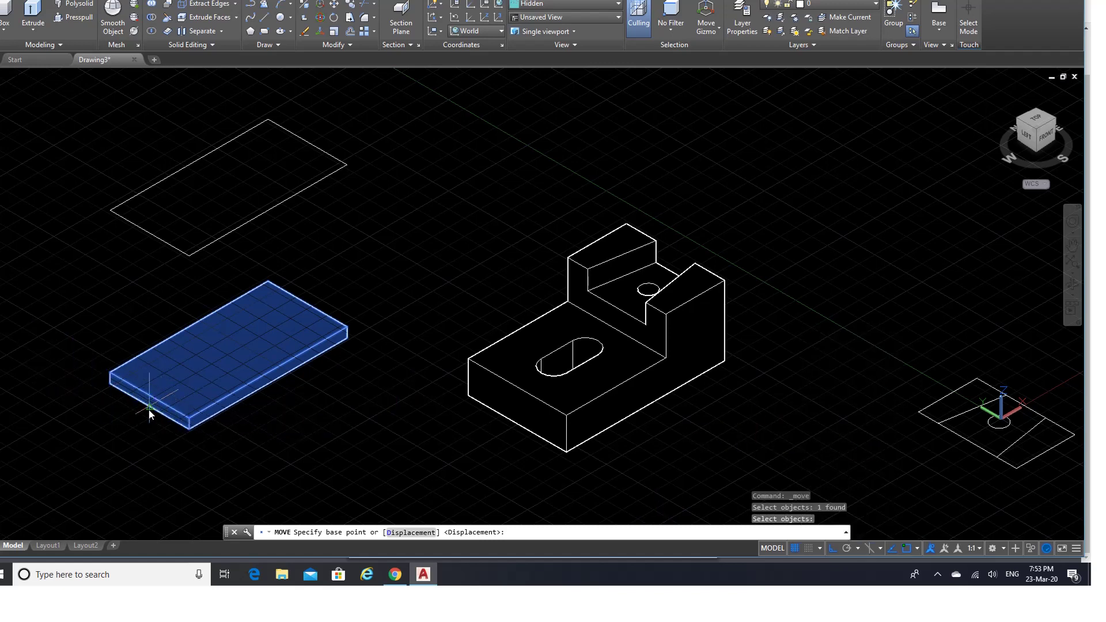
left_click(517, 426)
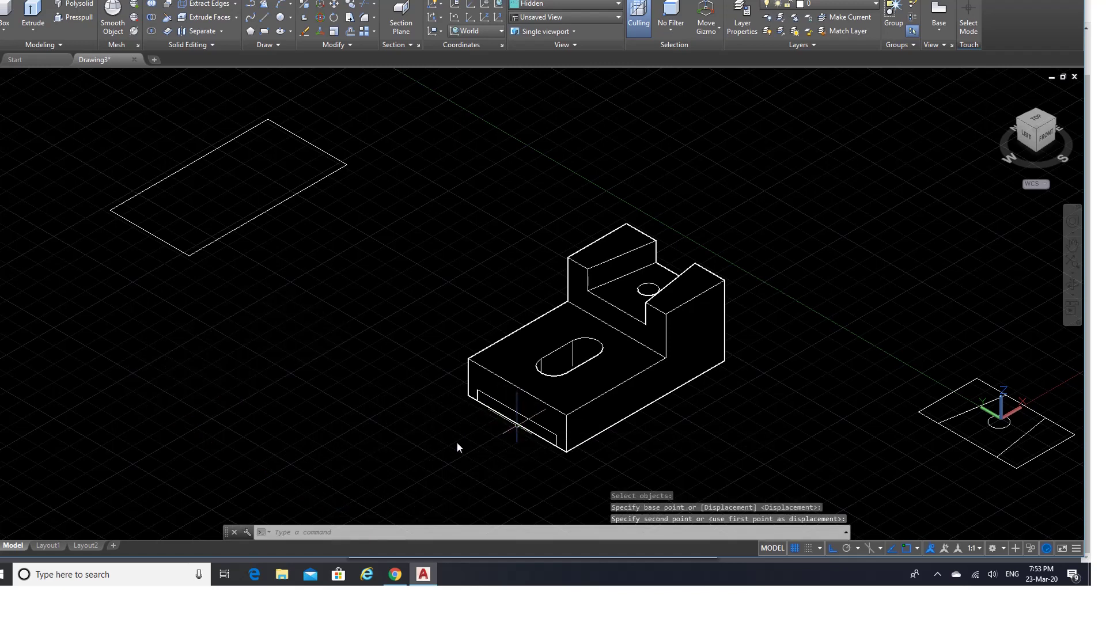
Step: Erase the four lines of the leftover 100 by 50 rectangle
left_click(304, 31)
left_click(378, 192)
left_click(143, 139)
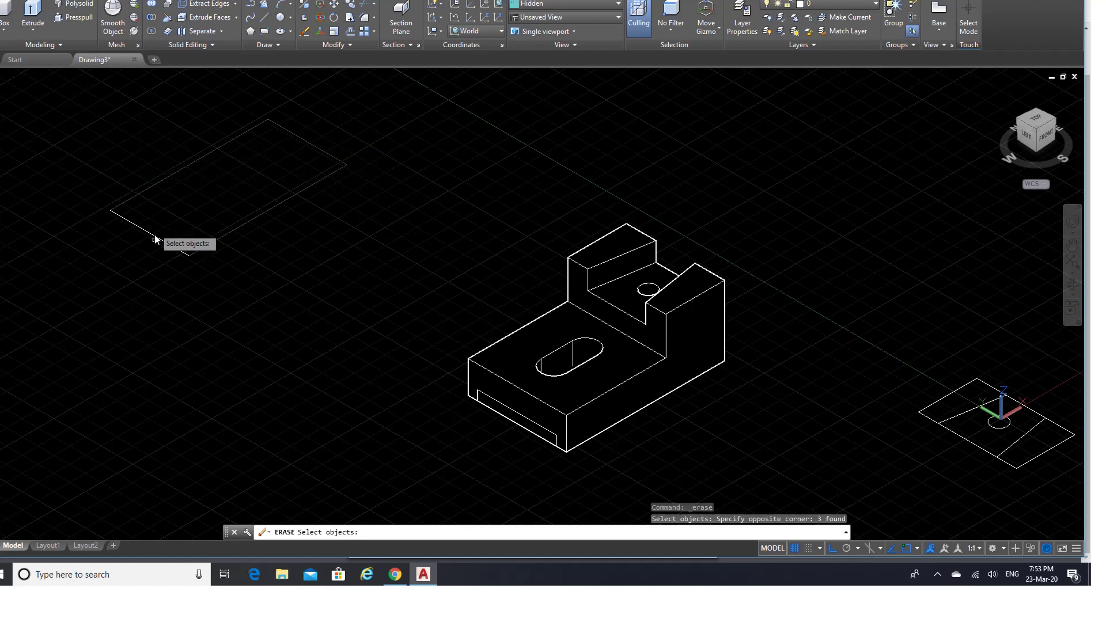
left_click(155, 240)
left_click(144, 209)
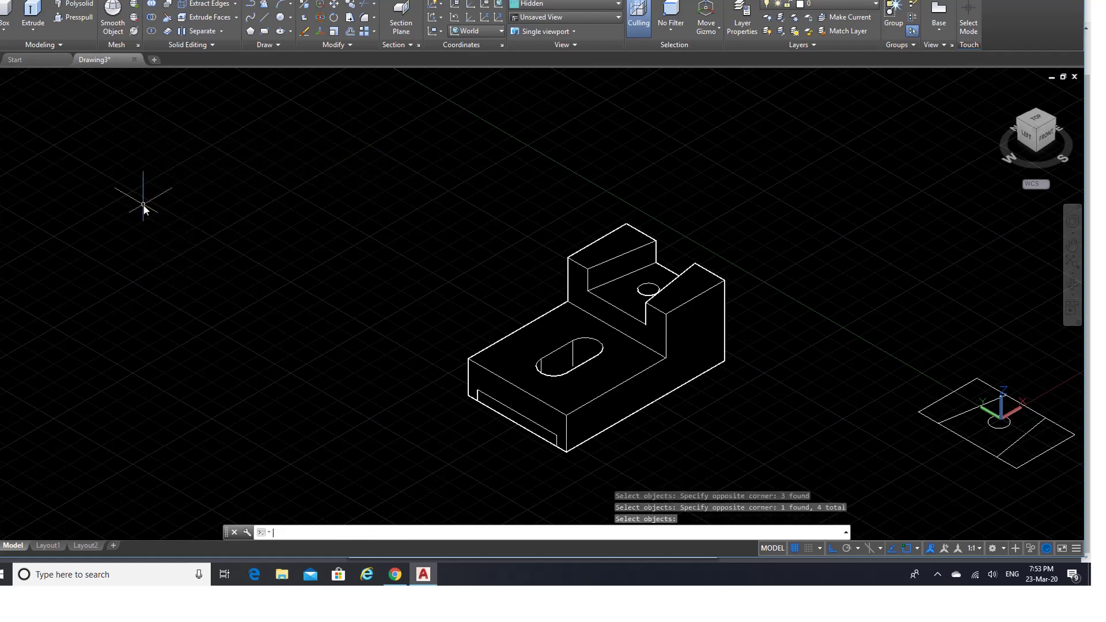
key("Return")
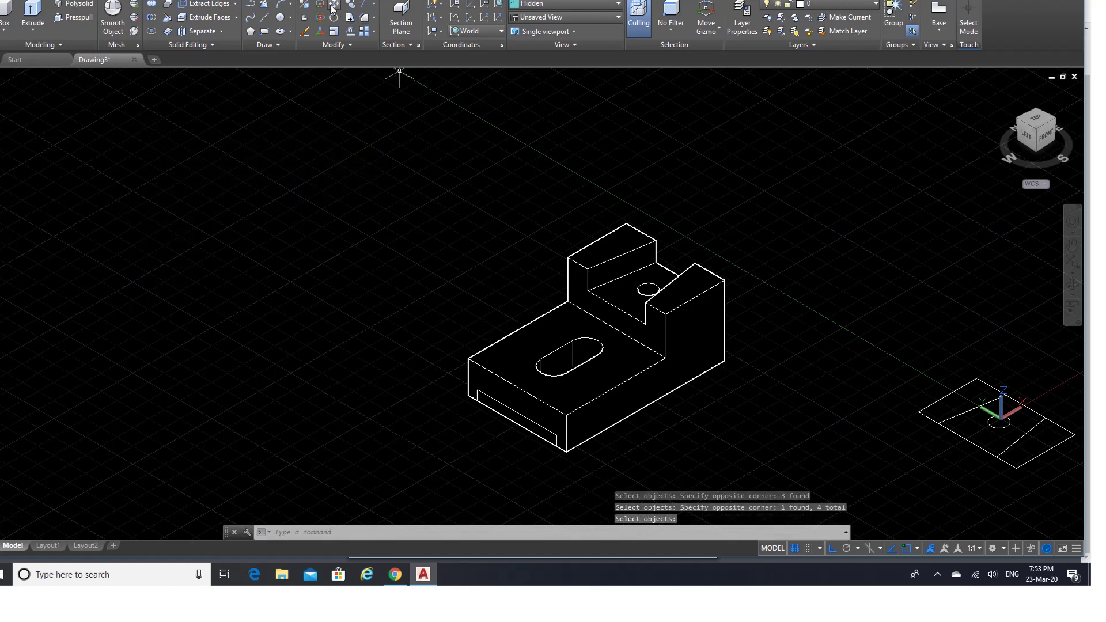
Step: Try to subtract the thin slab from the stepped block to cut the bottom groove
left_click(151, 17)
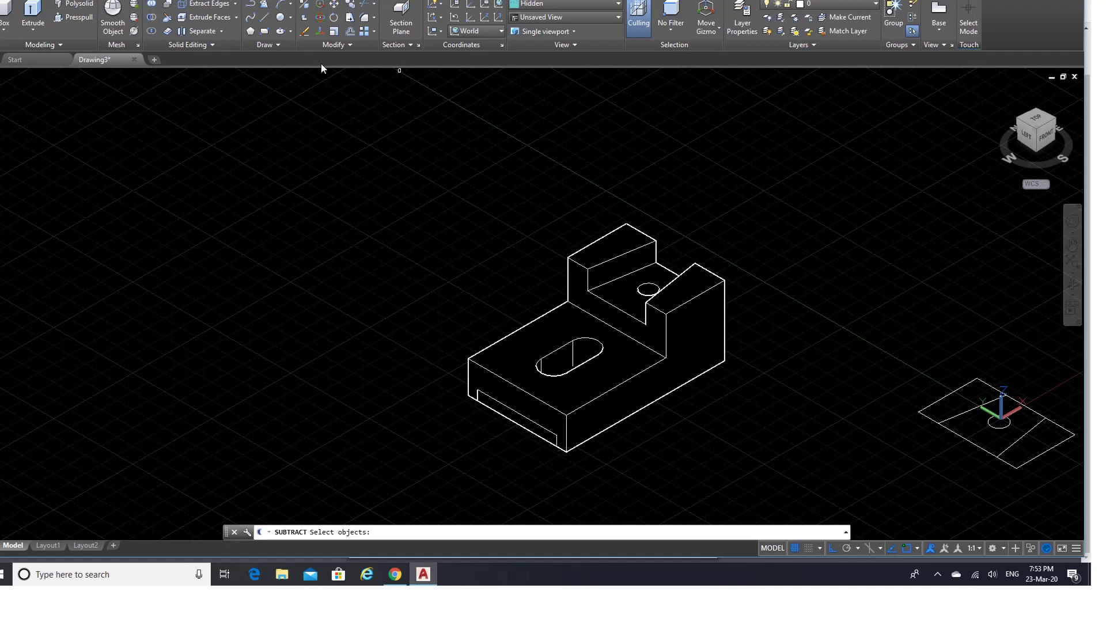
left_click(659, 314)
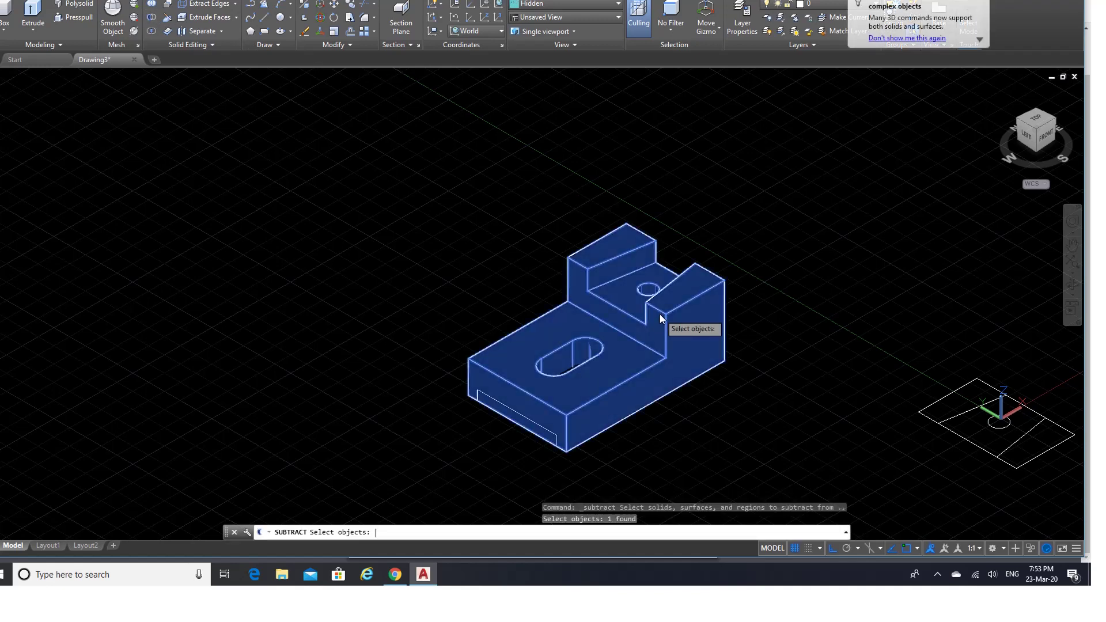
key("Return")
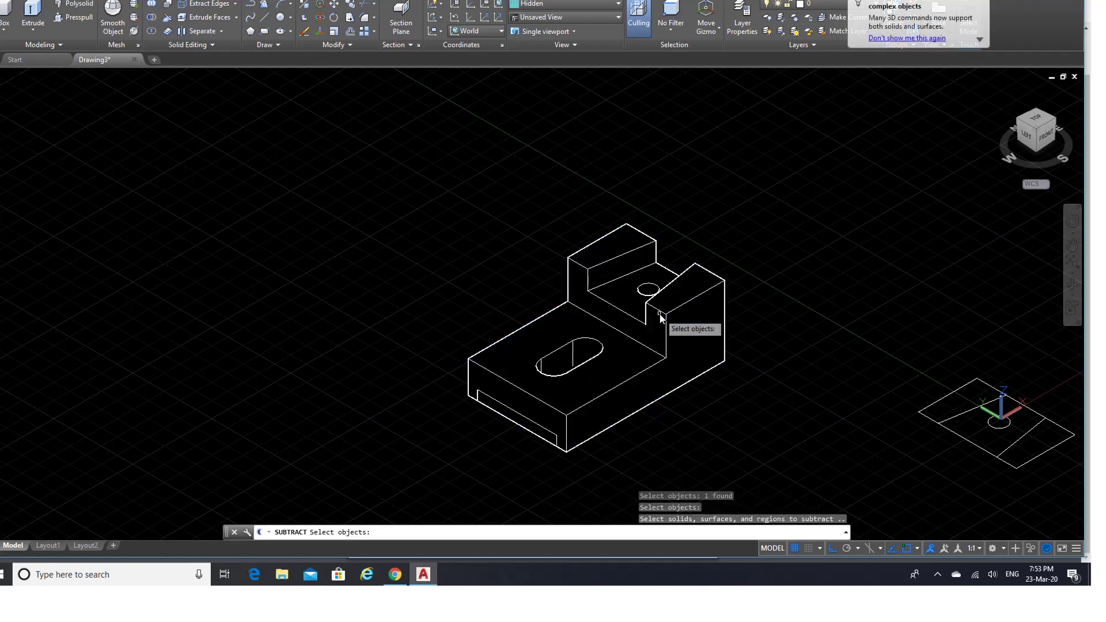
left_click(532, 425)
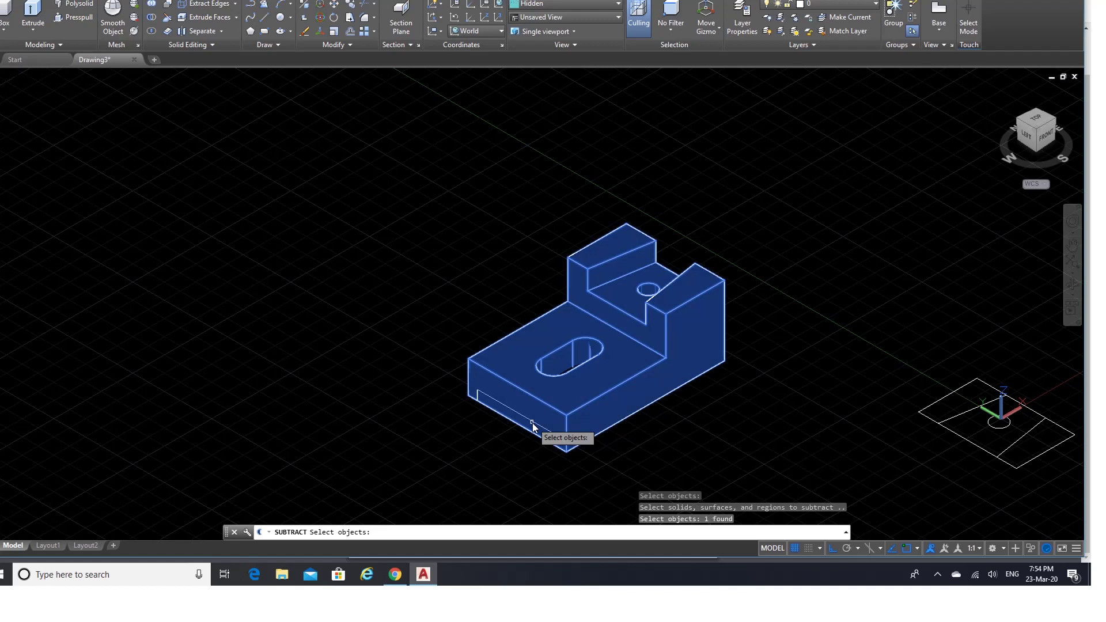
key("Return")
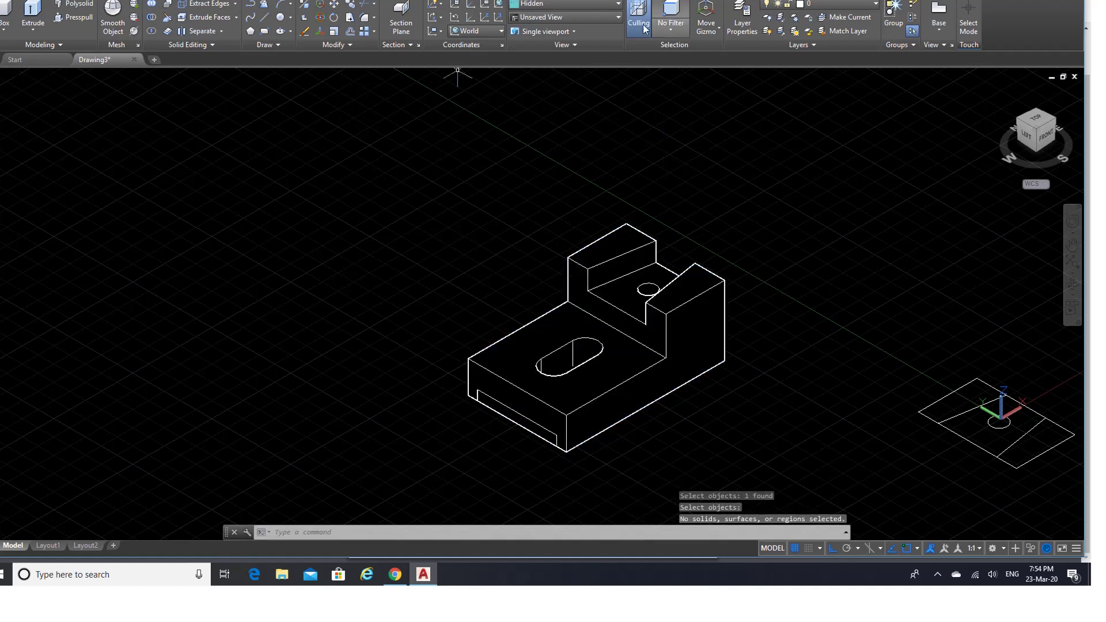
Step: Switch the visual style to 2D Wireframe and set the stepped block as the solid to subtract from
left_click(619, 4)
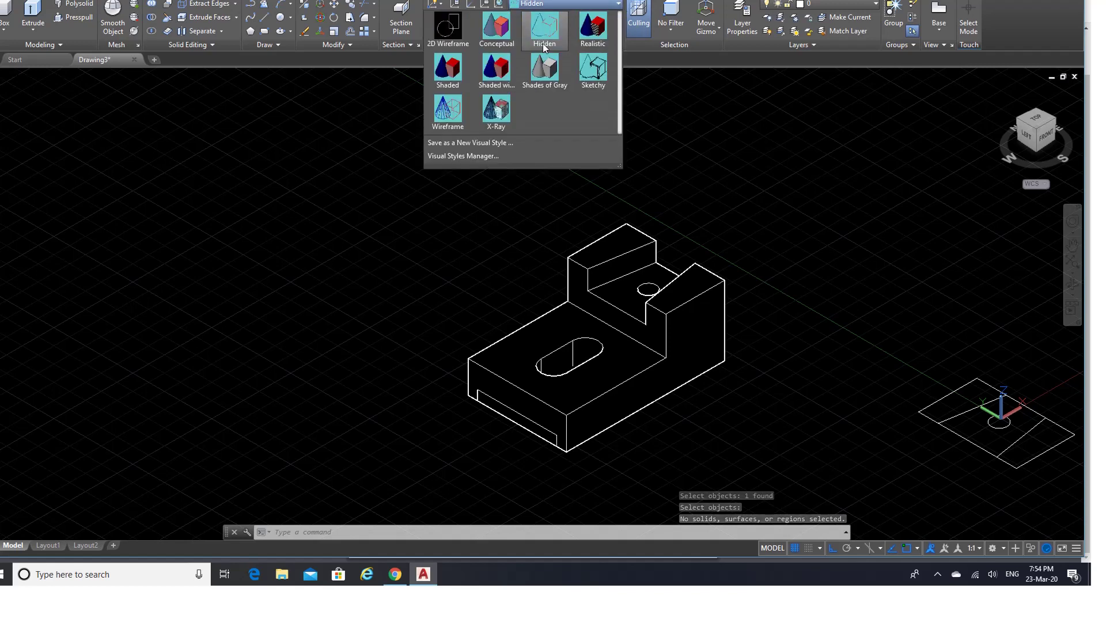
left_click(448, 19)
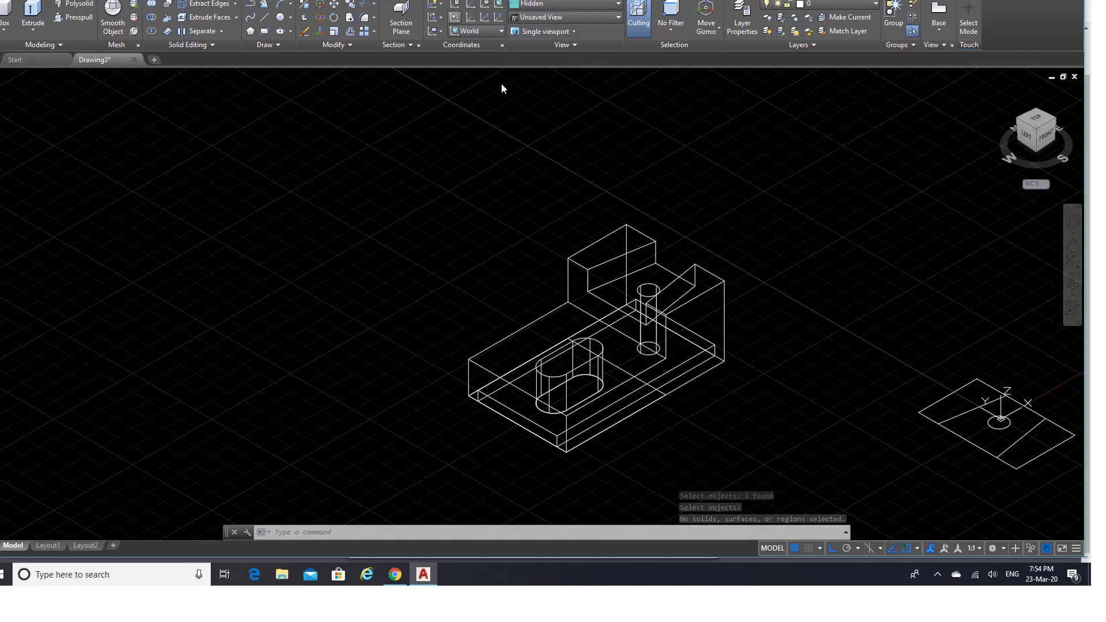
left_click(152, 18)
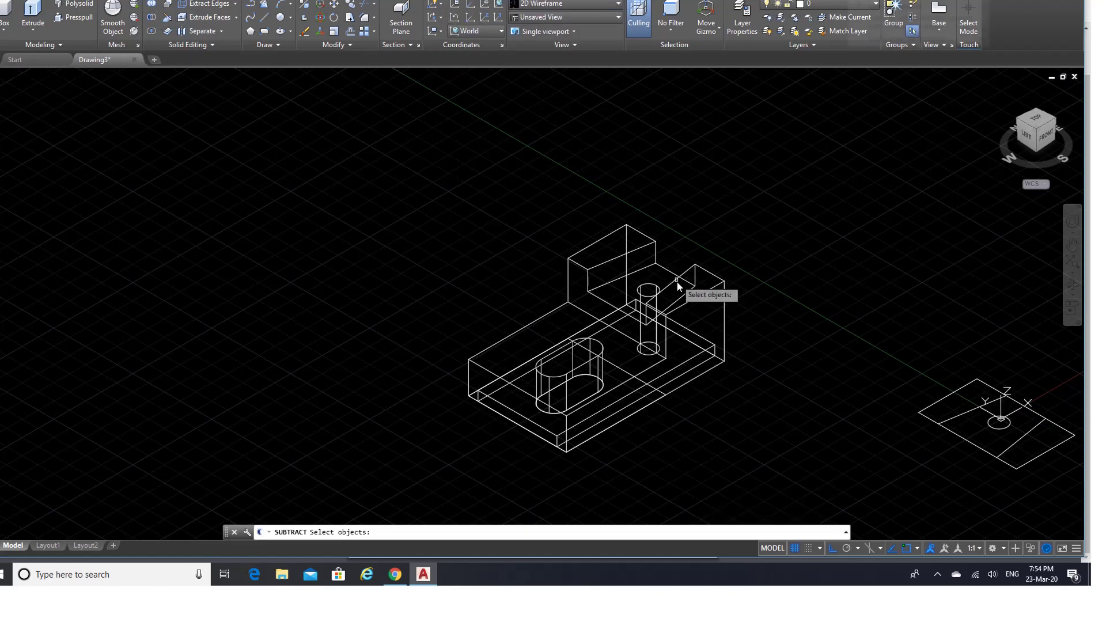
left_click(607, 262)
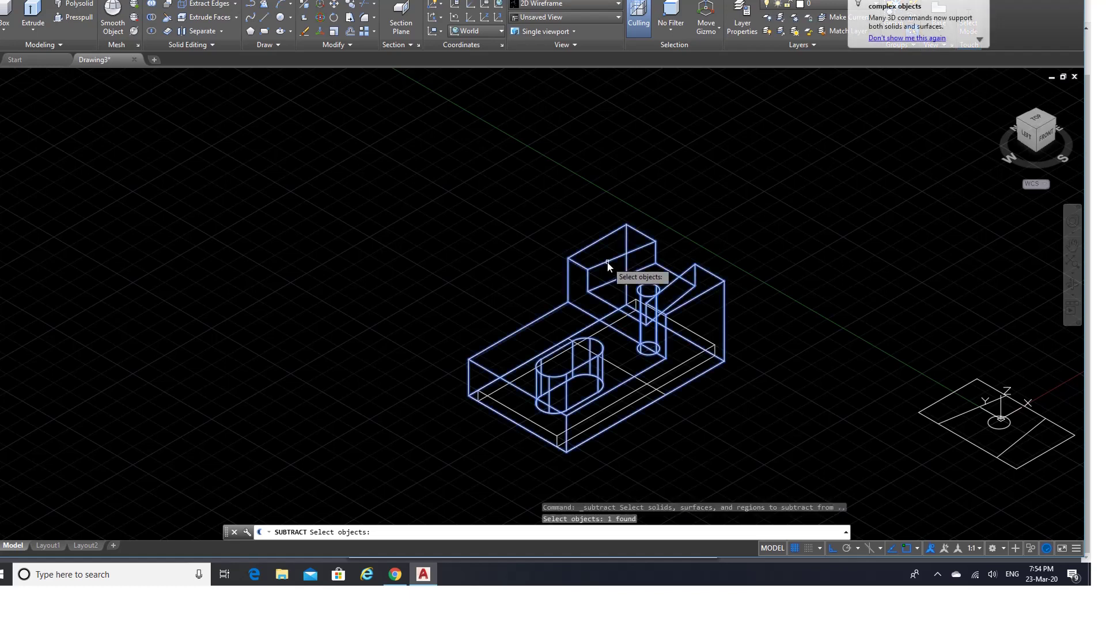
key("Return")
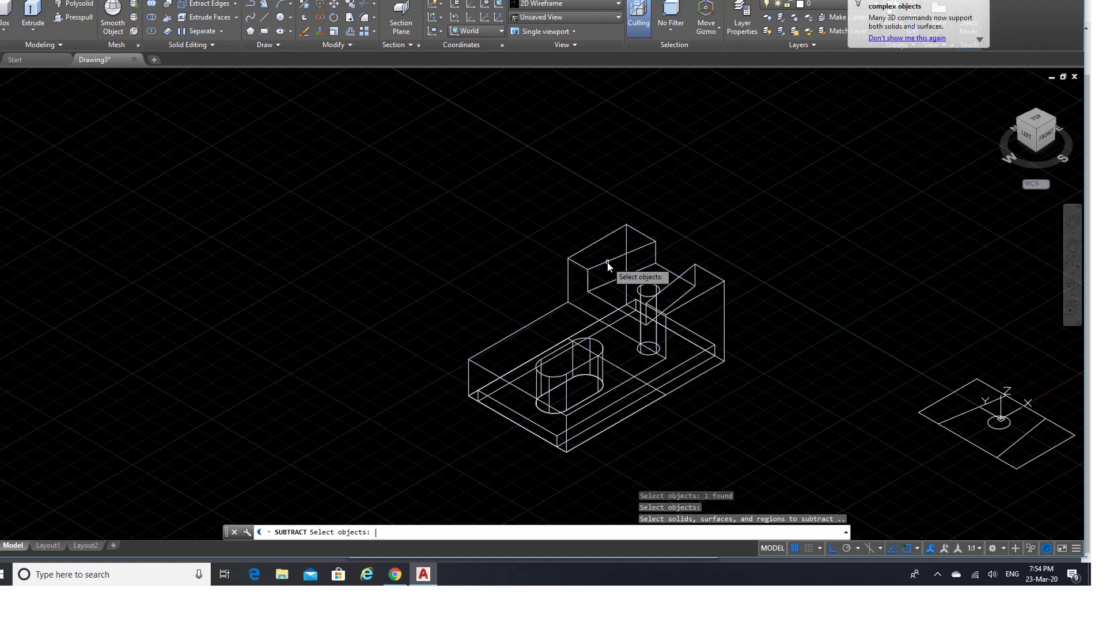
Step: Subtract the thin rectangular box under the base from the main solid
left_click(522, 421)
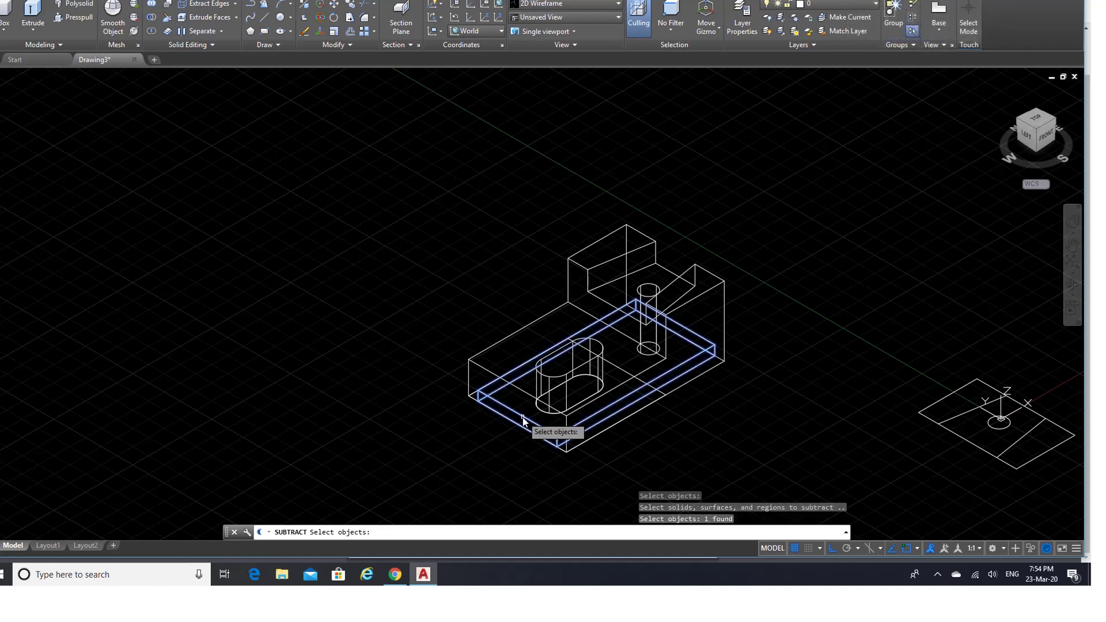
key("Return")
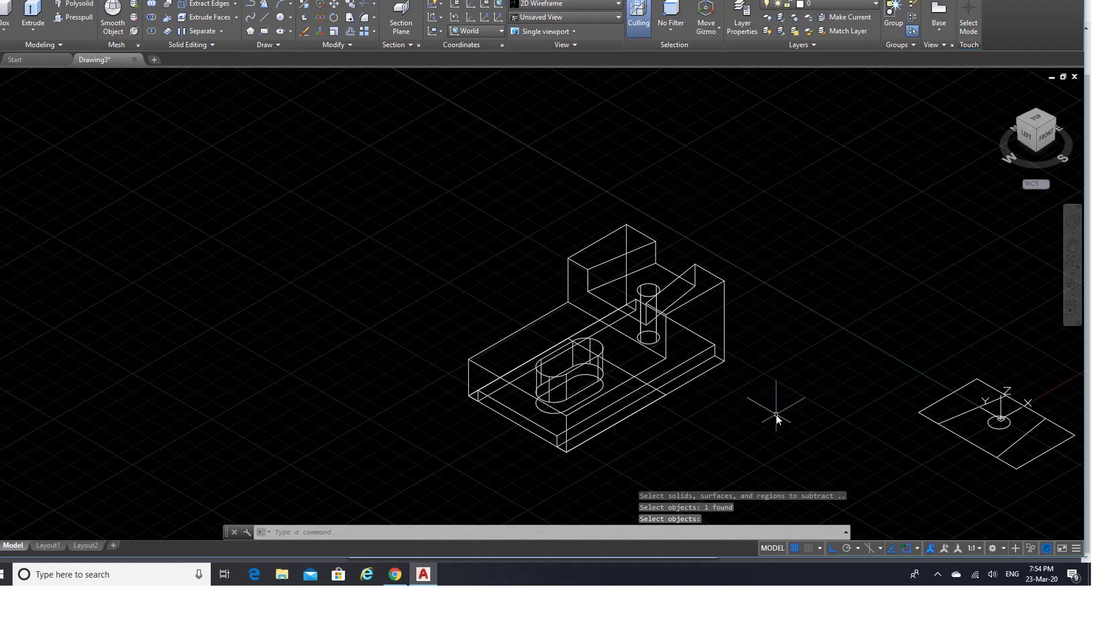
scroll(775, 418, "up", 2)
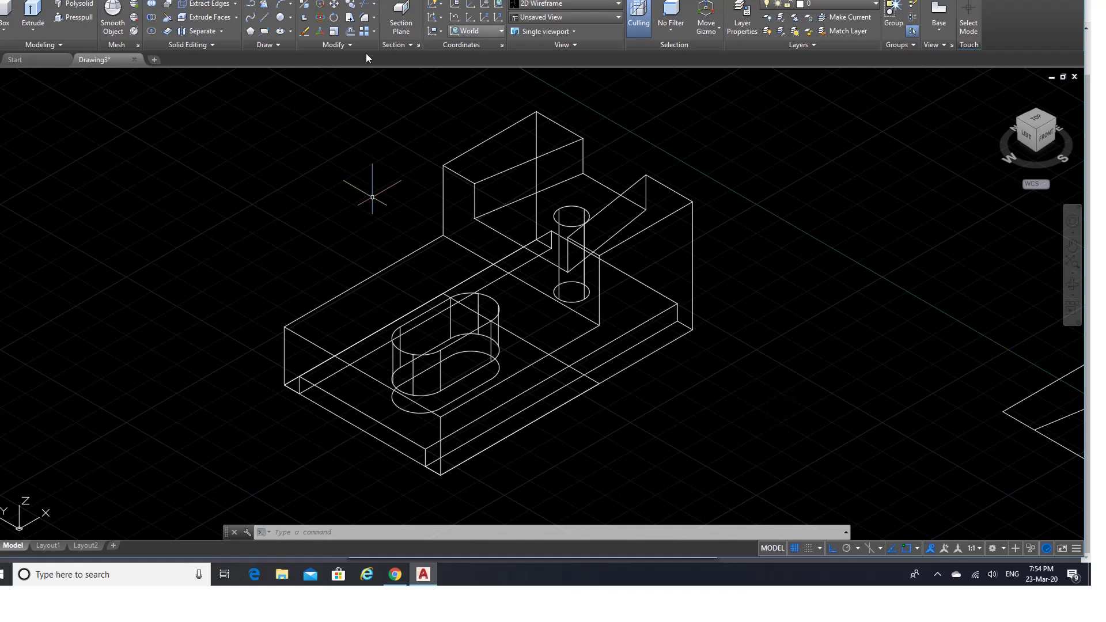
left_click(154, 18)
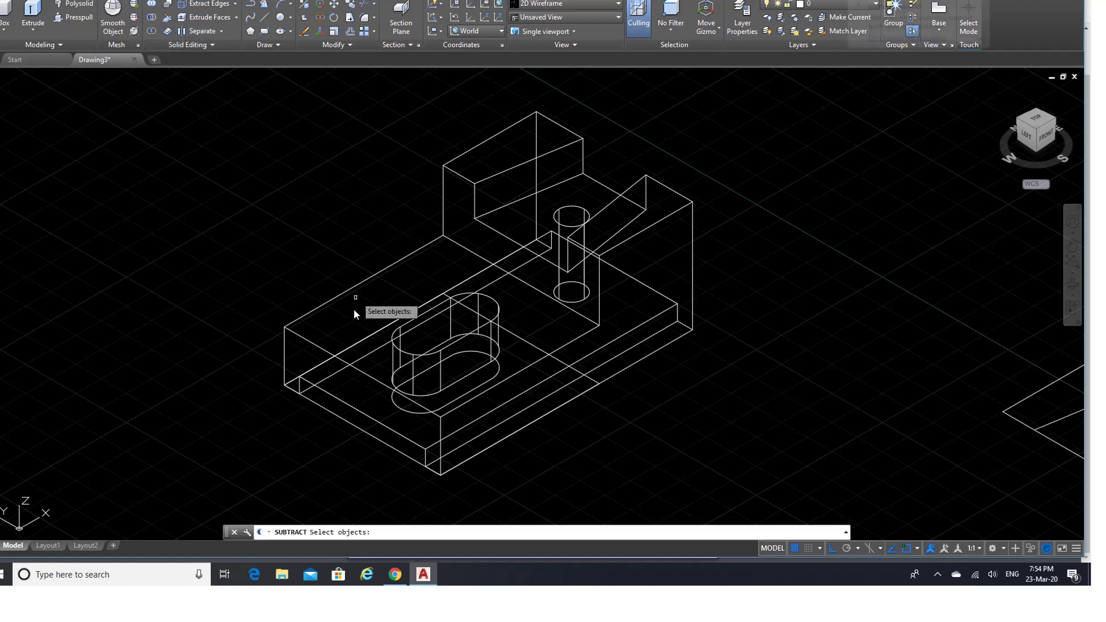
left_click(333, 357)
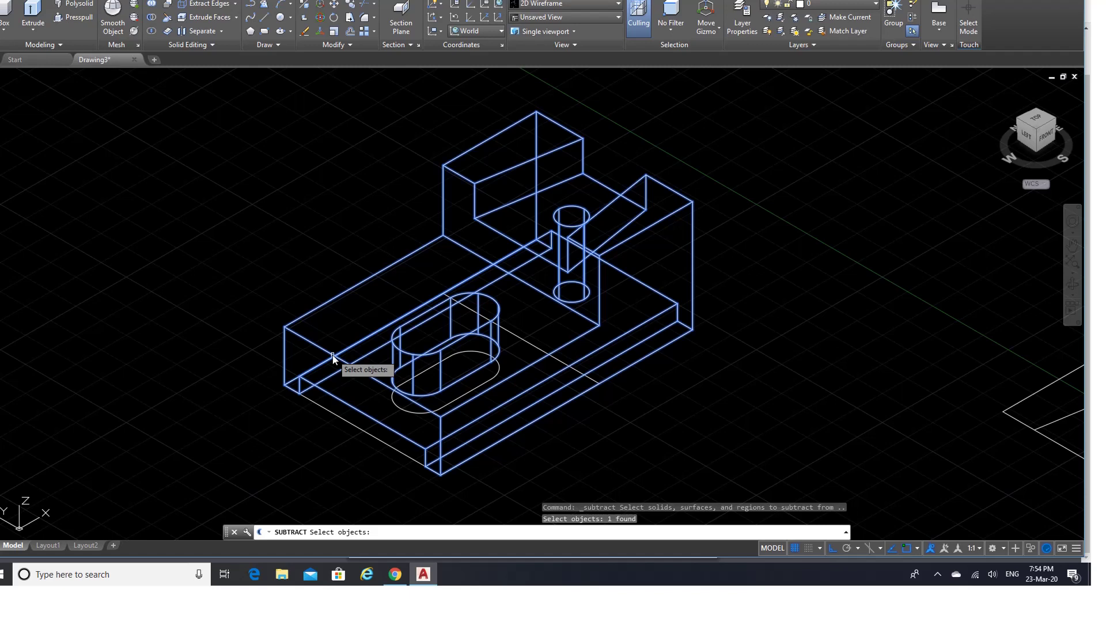
key("Return")
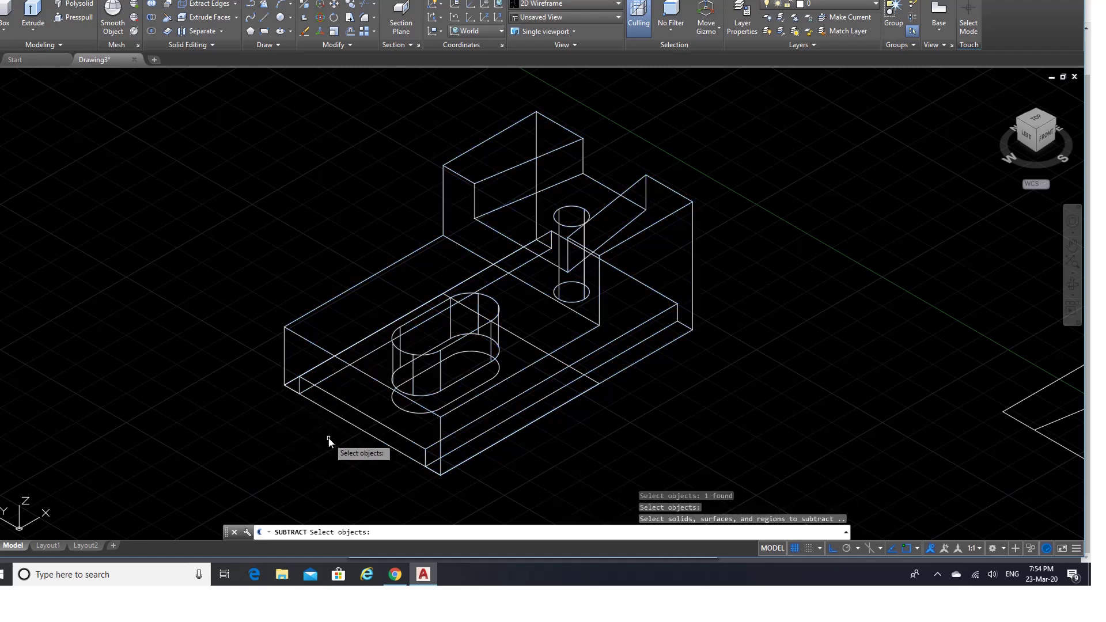
key("Escape")
Step: Move the solid body along the X axis, clear of the base outline and slot outline beneath it
left_click(334, 4)
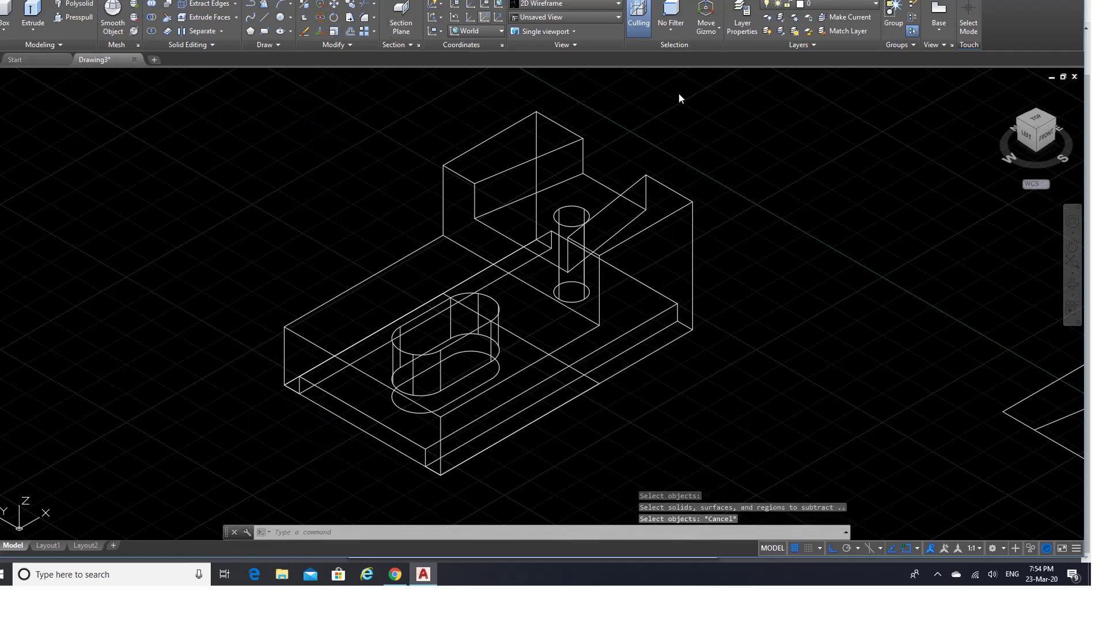
left_click(644, 230)
key("Return")
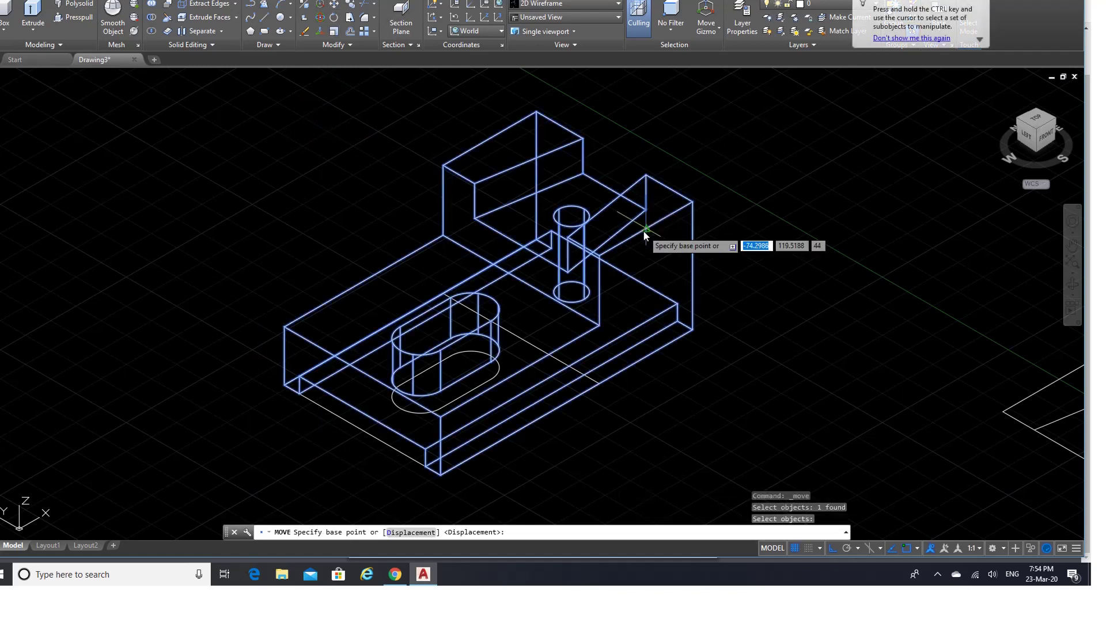
left_click(644, 230)
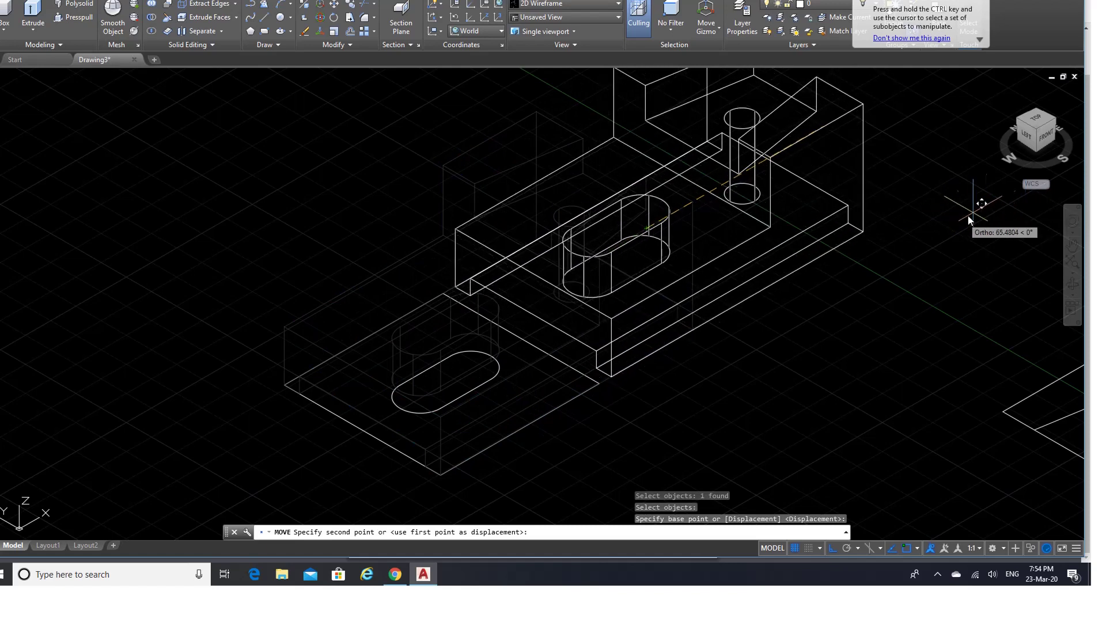
left_click(1003, 198)
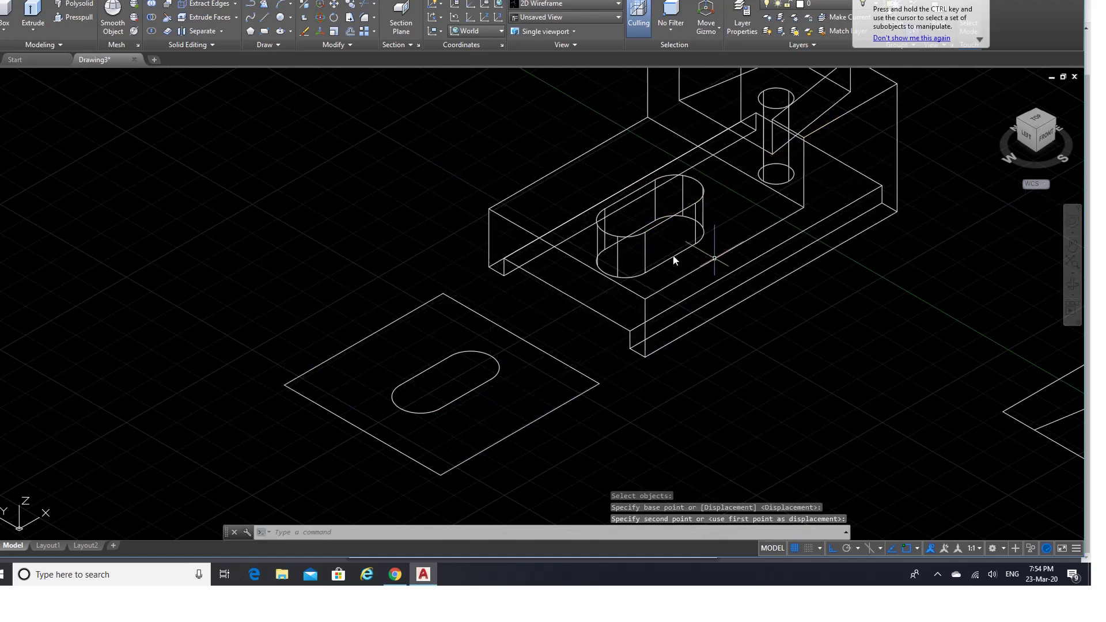
Step: Erase the leftover base rectangle and slot outline lying beside the moved solid
left_click(304, 31)
left_click(597, 459)
left_click(440, 295)
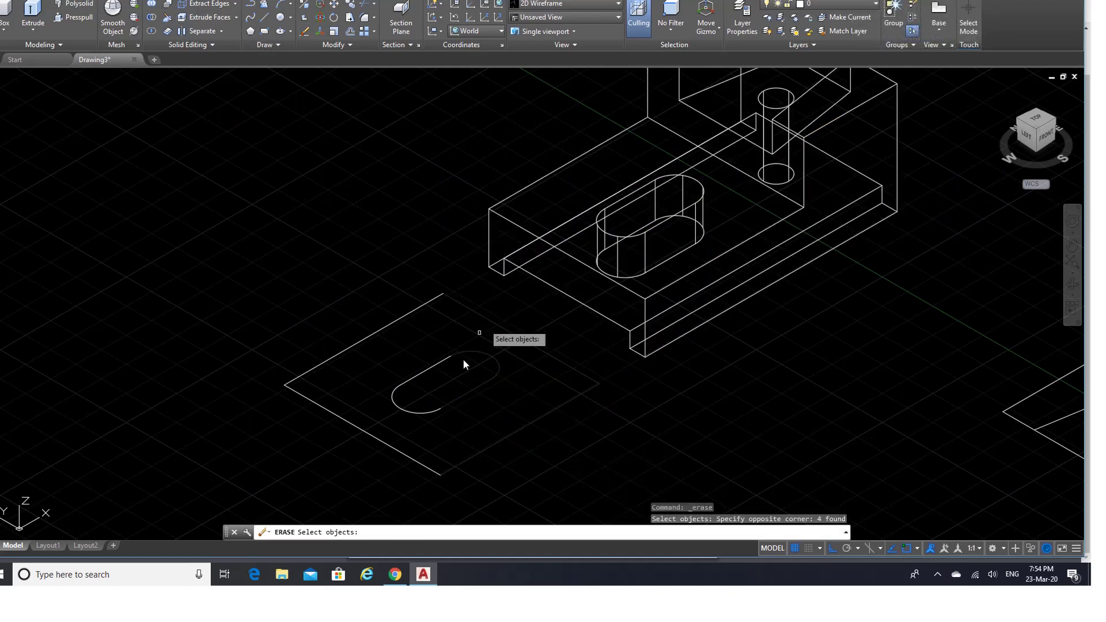
left_click(456, 481)
left_click(287, 271)
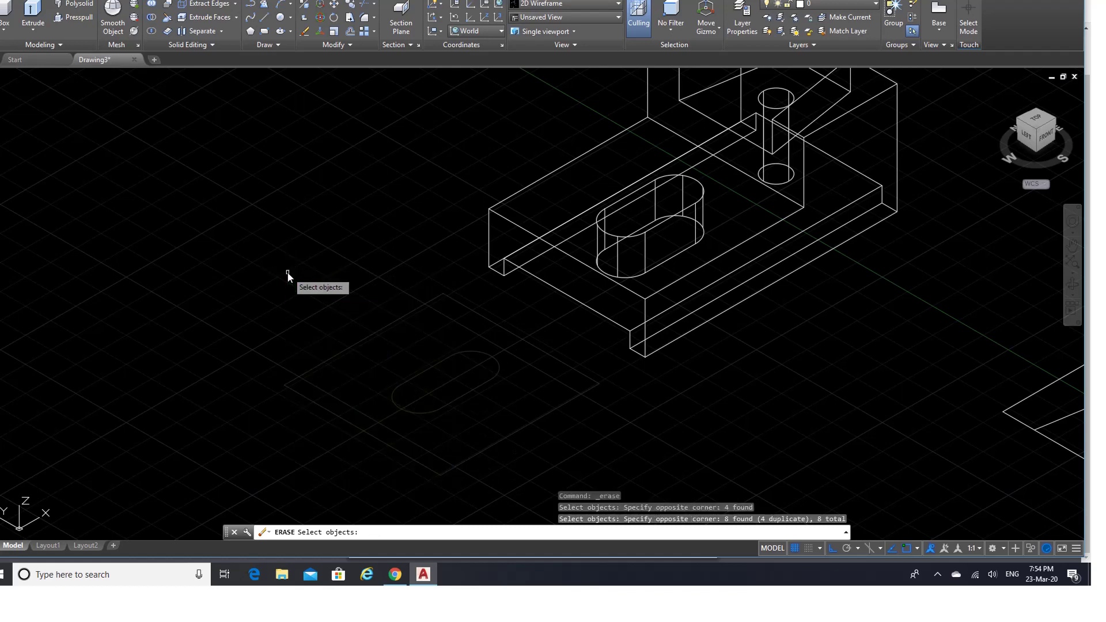
key("Return")
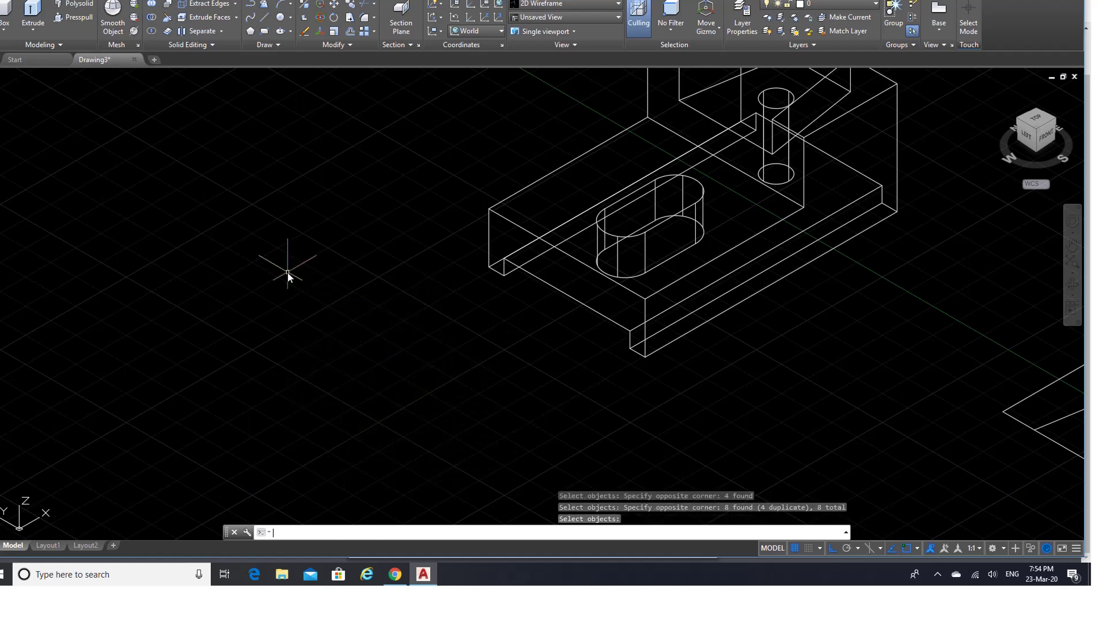
Step: Display the model in the Hidden visual style
left_click(618, 4)
left_click(550, 30)
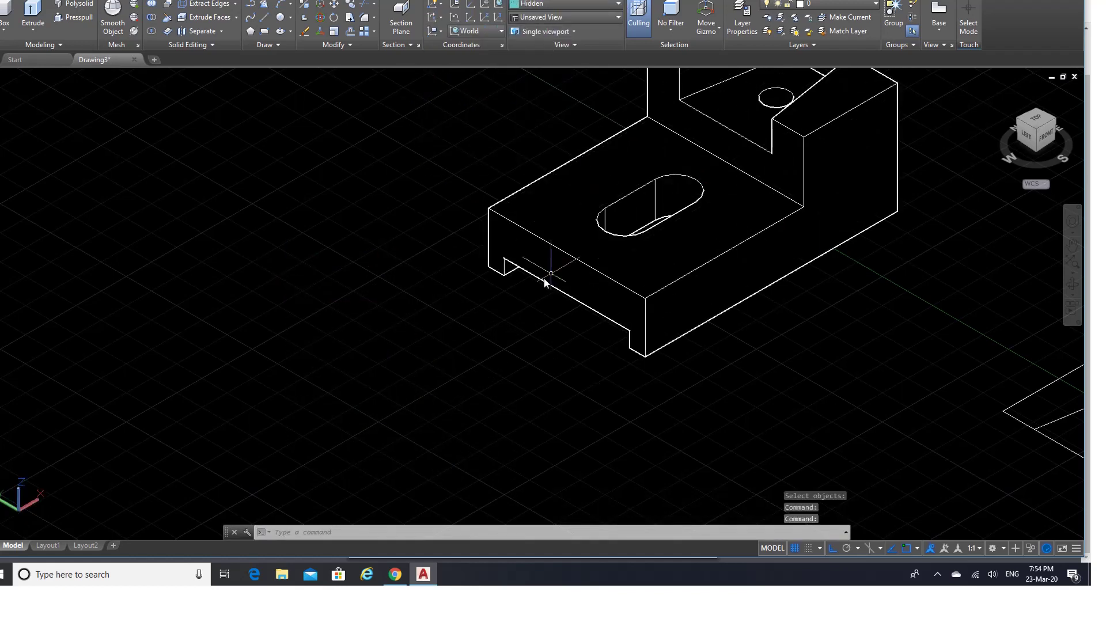
left_click(1072, 246)
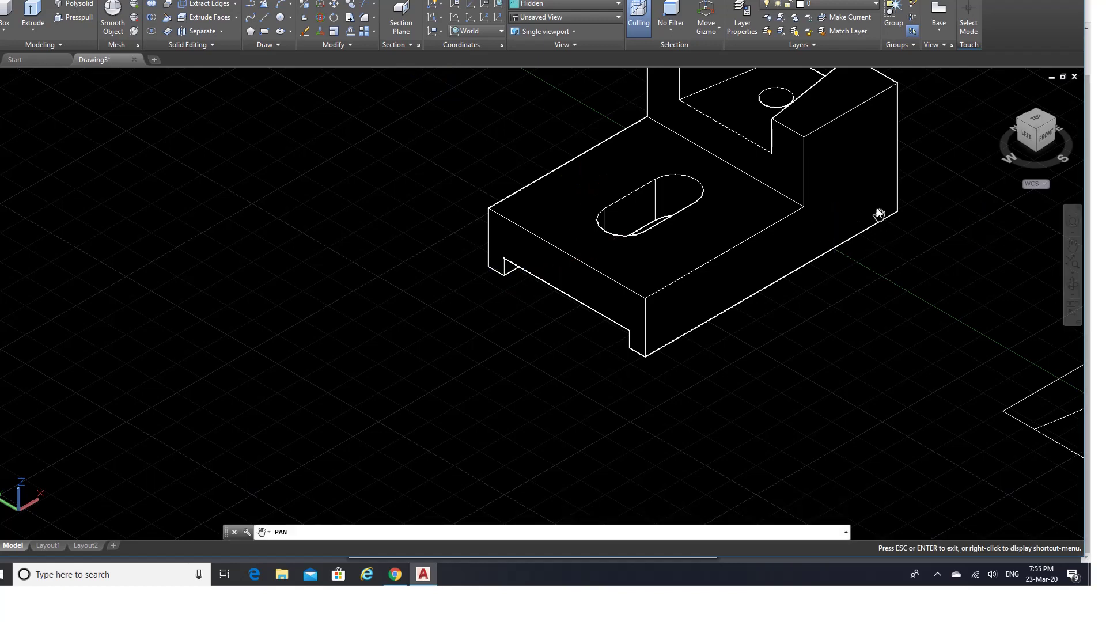
left_click_drag(882, 215, 609, 272)
right_click(609, 272)
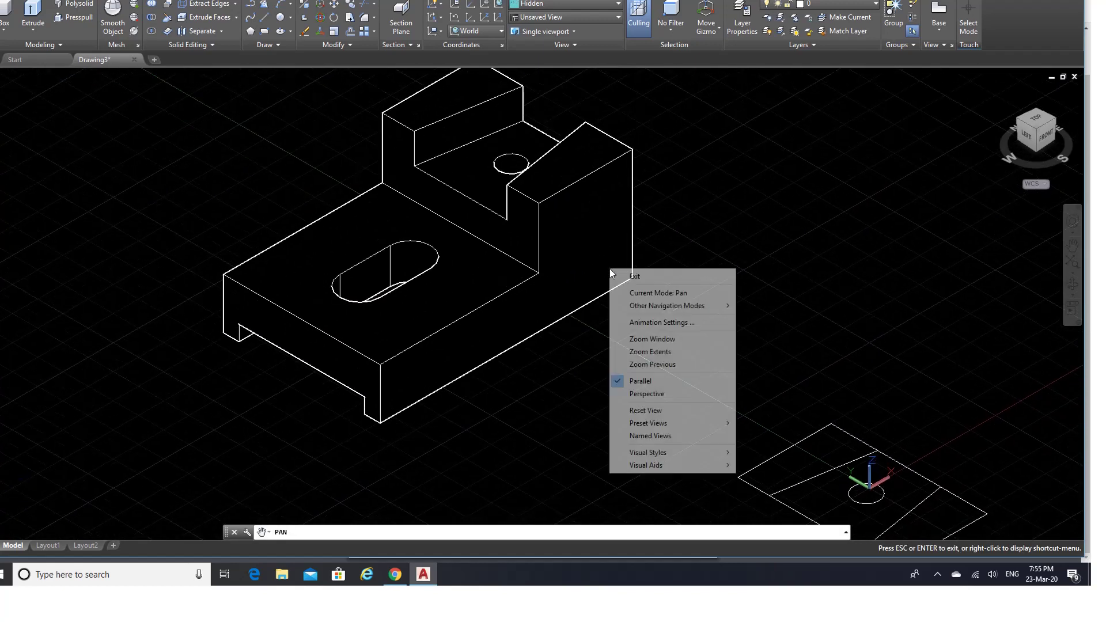
left_click(630, 277)
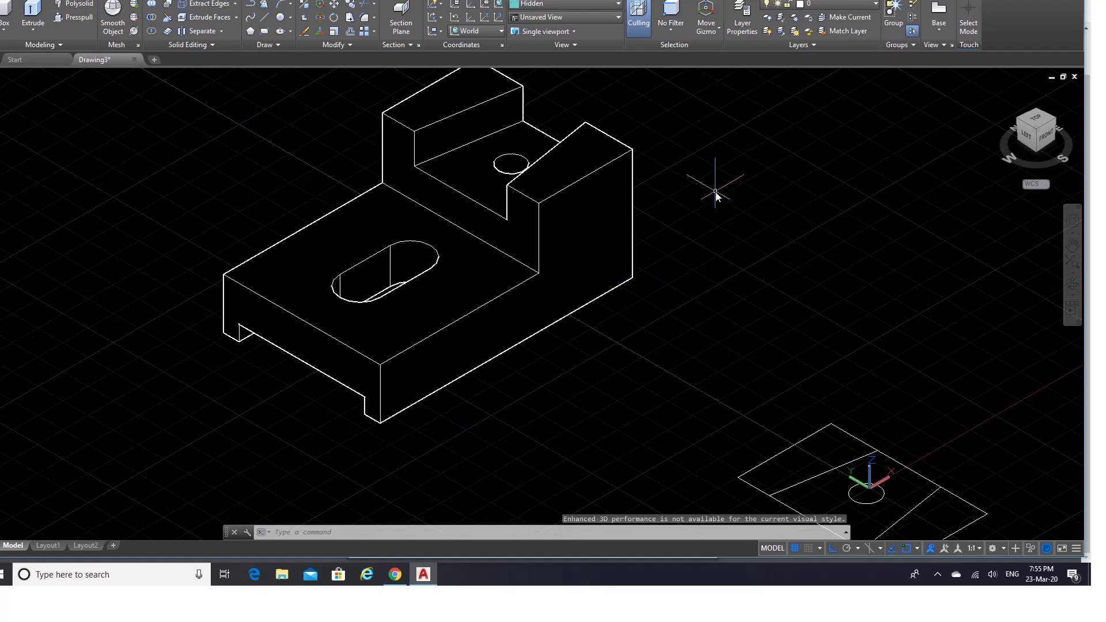
Step: Move the small rectangle sketch with its circle and slanted lines along the positive X axis, farther from the solid
scroll(716, 192, "down", 2)
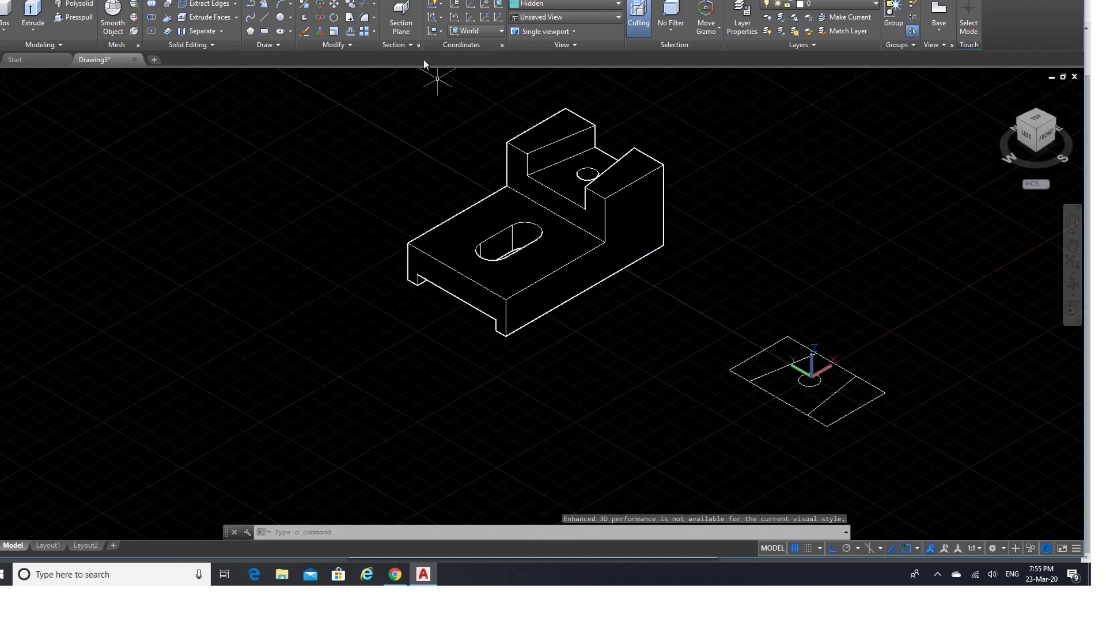
type("m")
key("space")
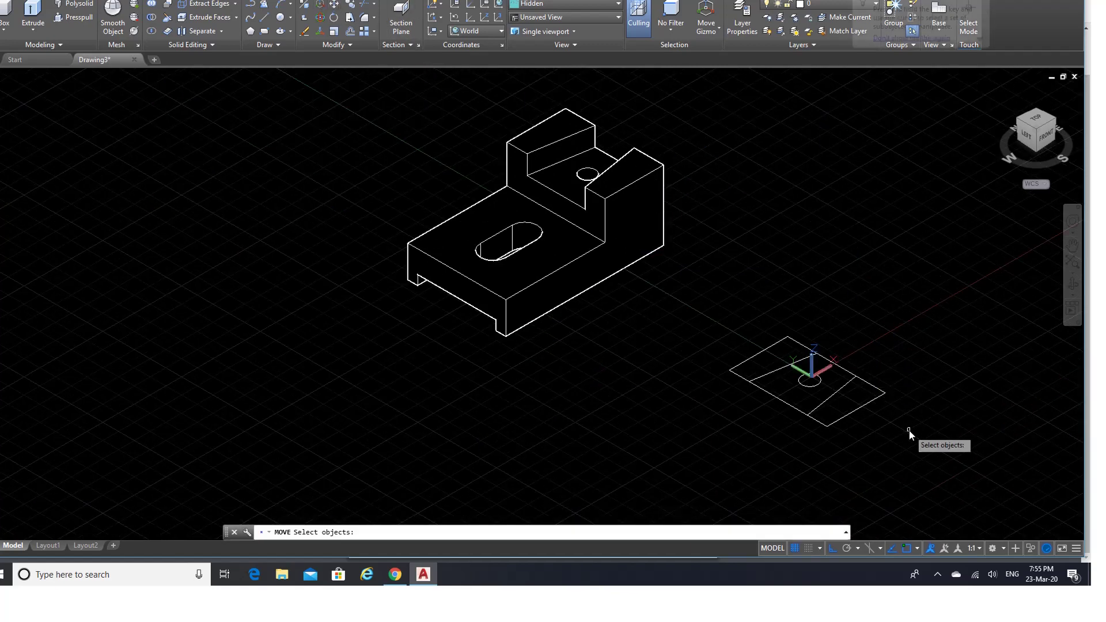
left_click(908, 433)
left_click(708, 316)
key("space")
left_click(707, 315)
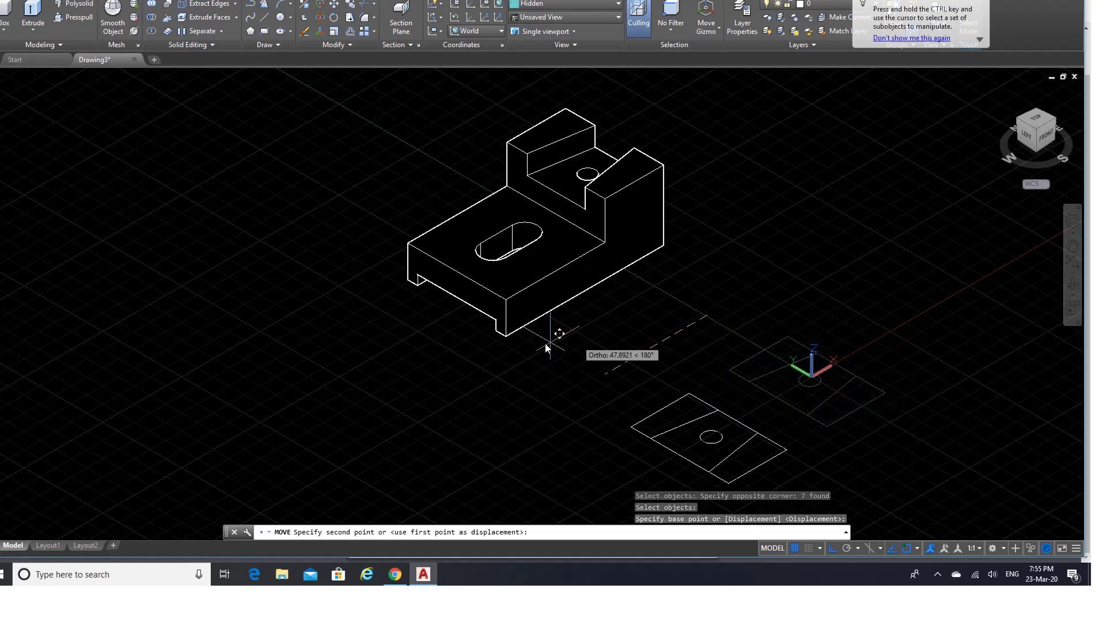
left_click(852, 258)
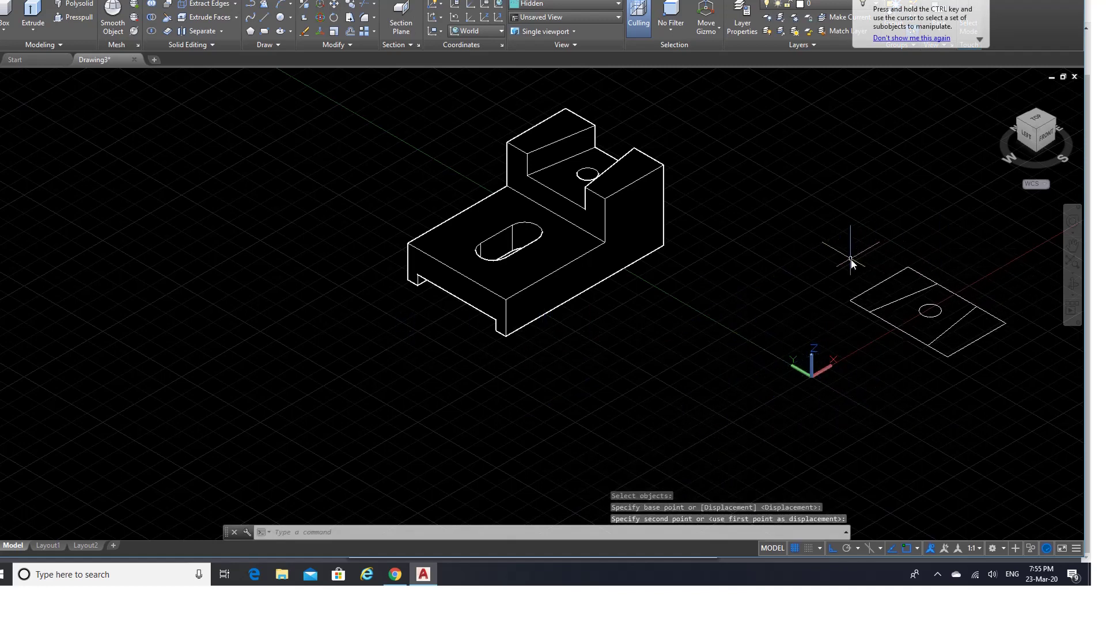
Step: Consult the Exercise 15 drawing in Chrome, and erase the circle and both slanted lines from the small rectangle sketch in AutoCAD
left_click(394, 574)
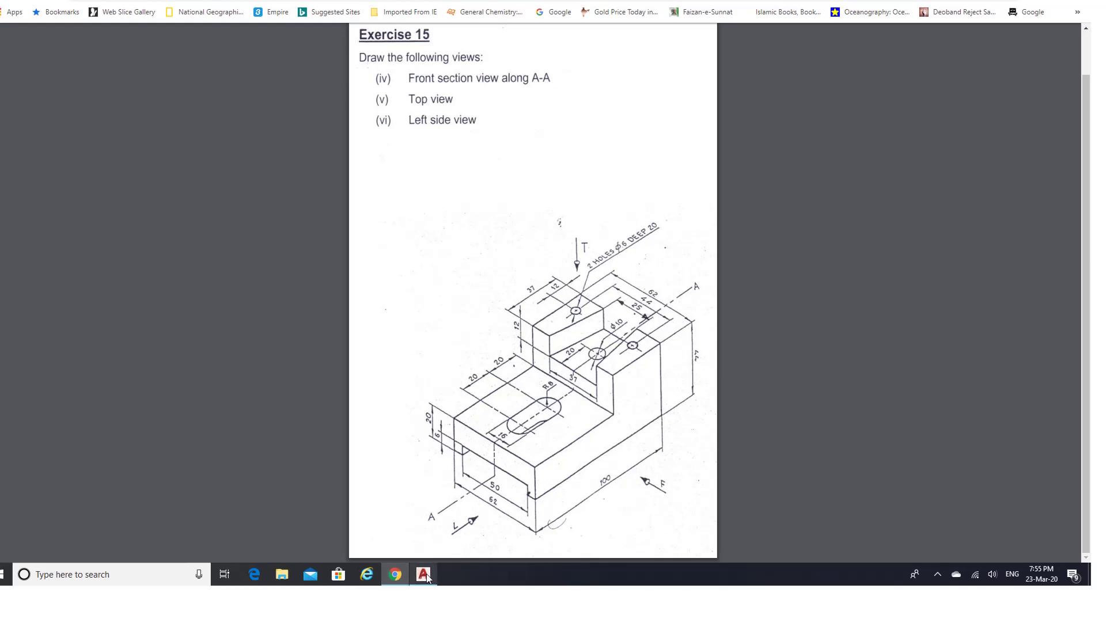
left_click(425, 575)
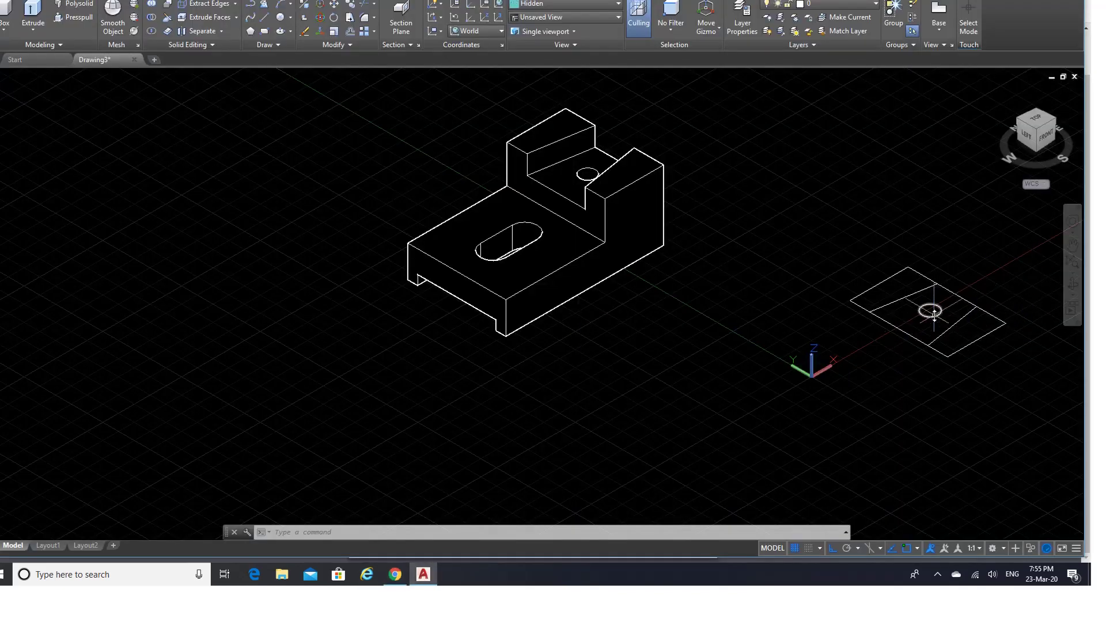
left_click(303, 32)
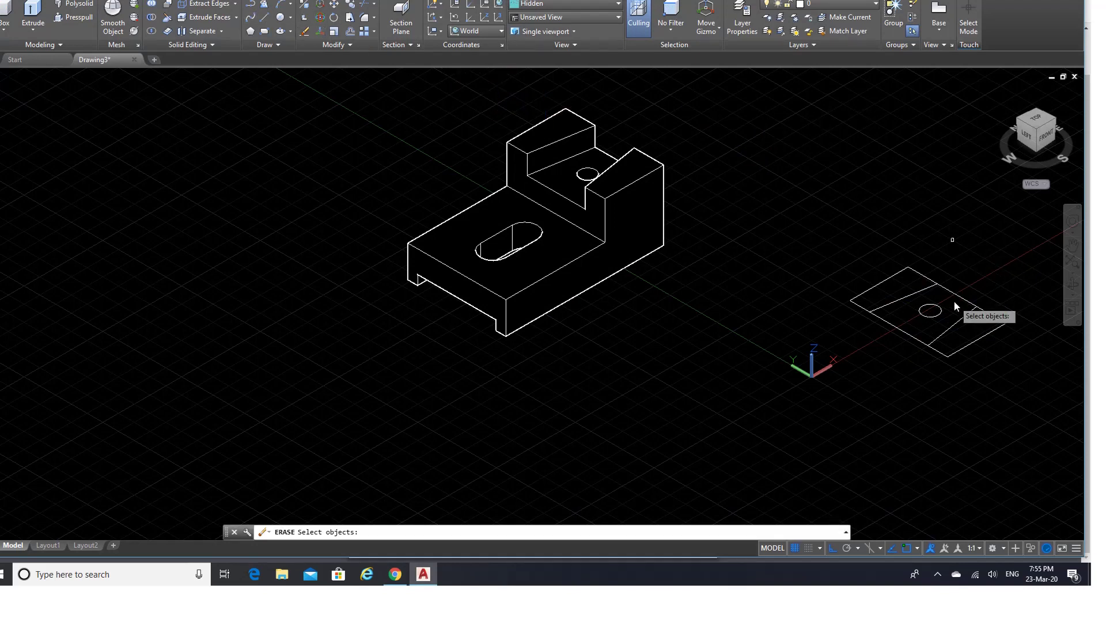
left_click(959, 336)
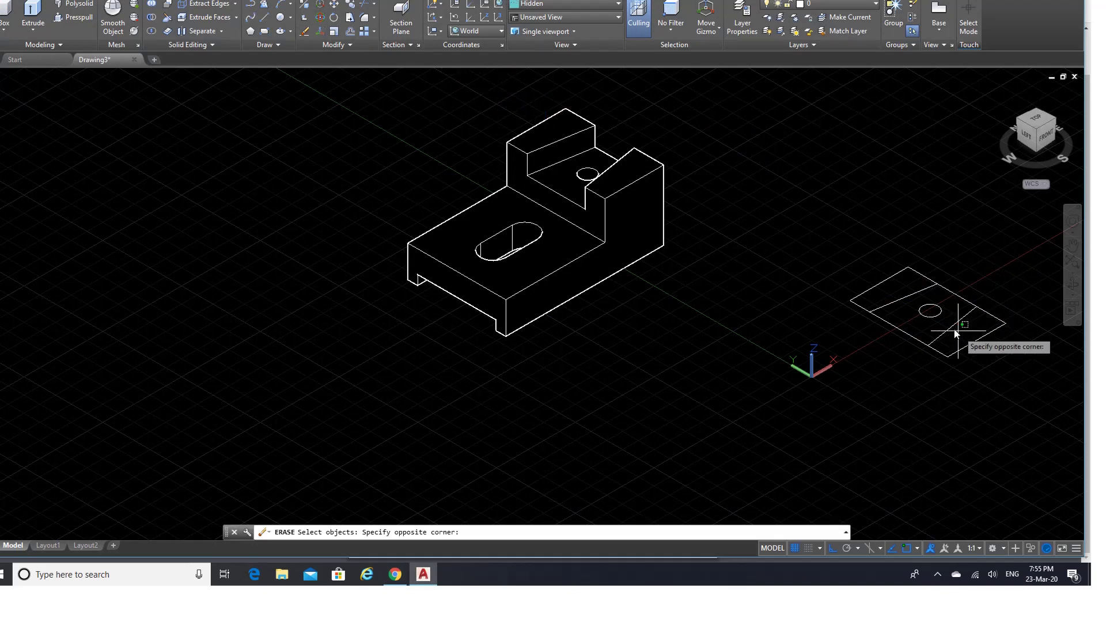
left_click(920, 309)
left_click(920, 309)
left_click(908, 297)
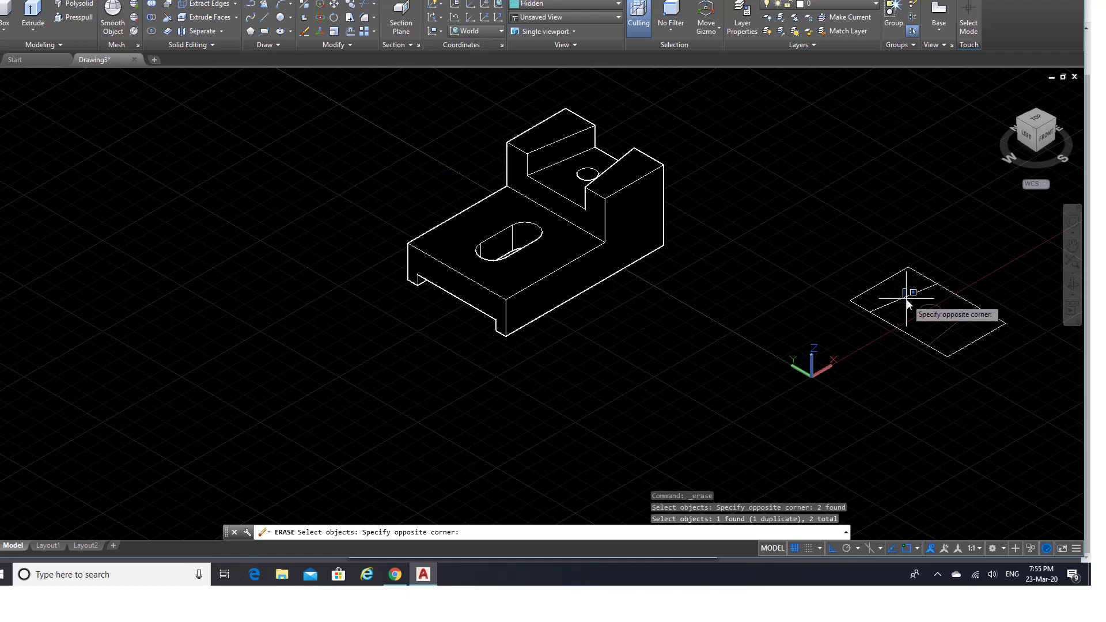
left_click(907, 305)
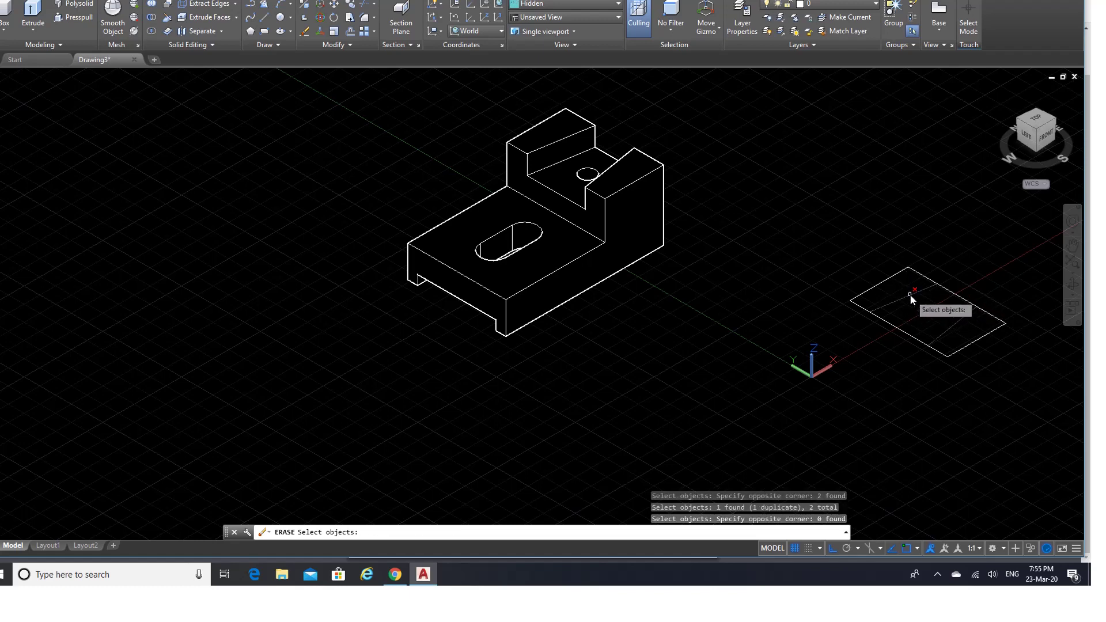
left_click(910, 295)
key("Return")
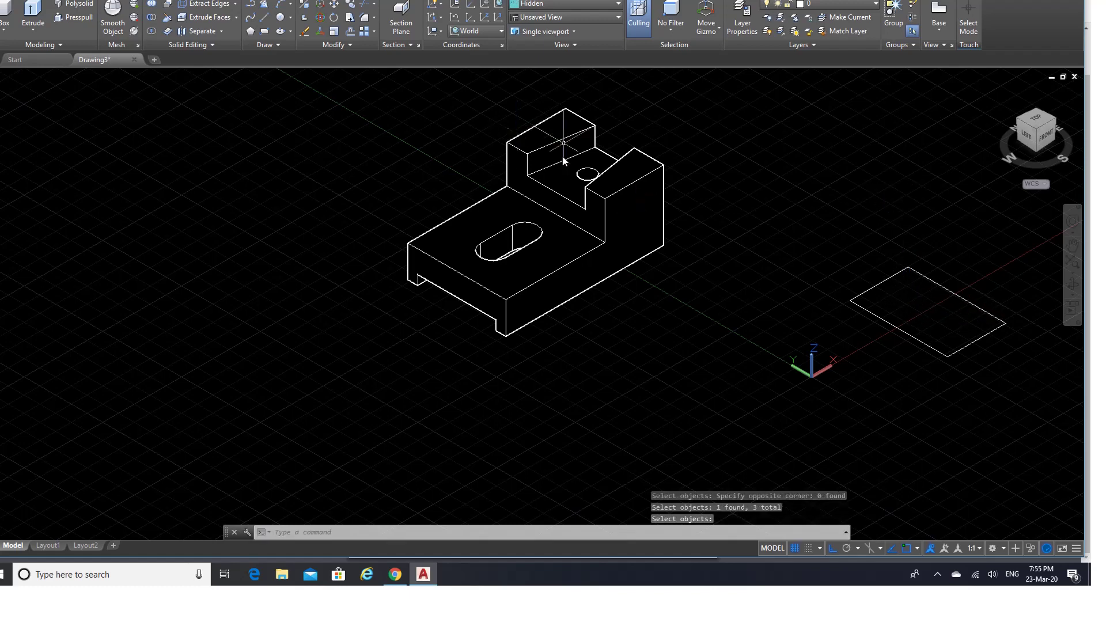
Step: Draw a centre line across the small rectangle between the midpoints of its two long edges
left_click(264, 17)
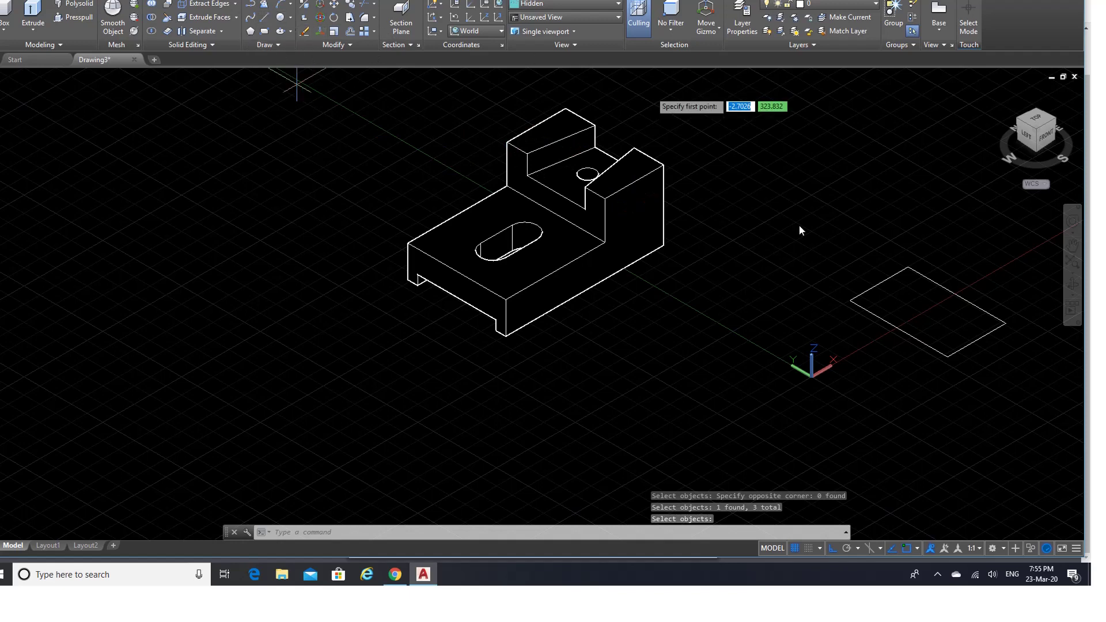
left_click(901, 334)
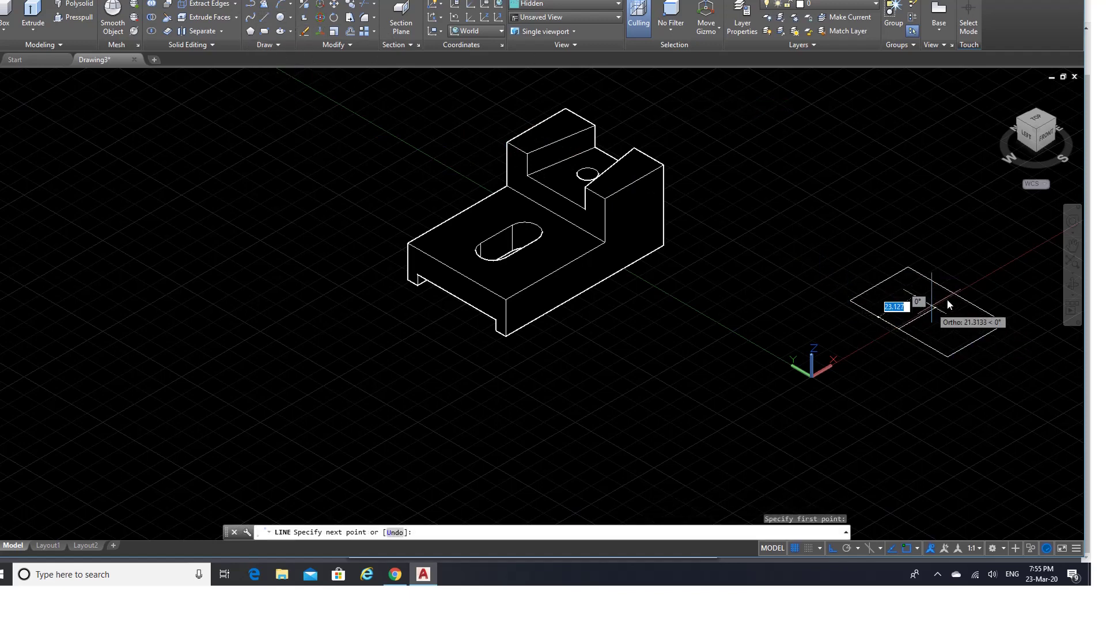
left_click(959, 295)
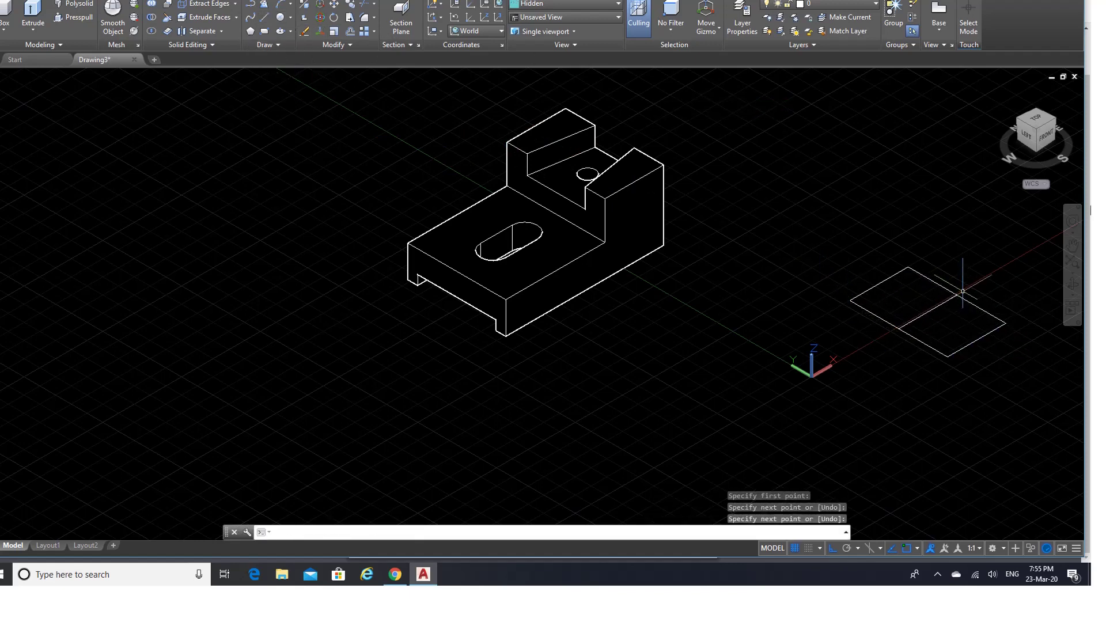
key("Return")
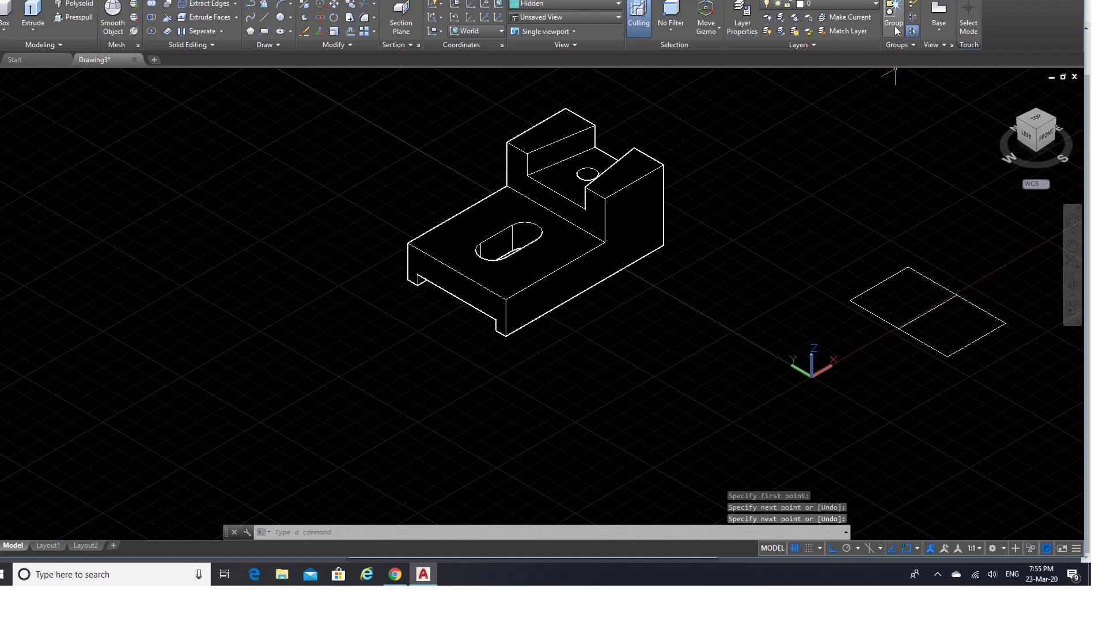
Step: Offset the small rectangle's centre line by 22 to both sides
left_click(354, 30)
type("22")
key("Return")
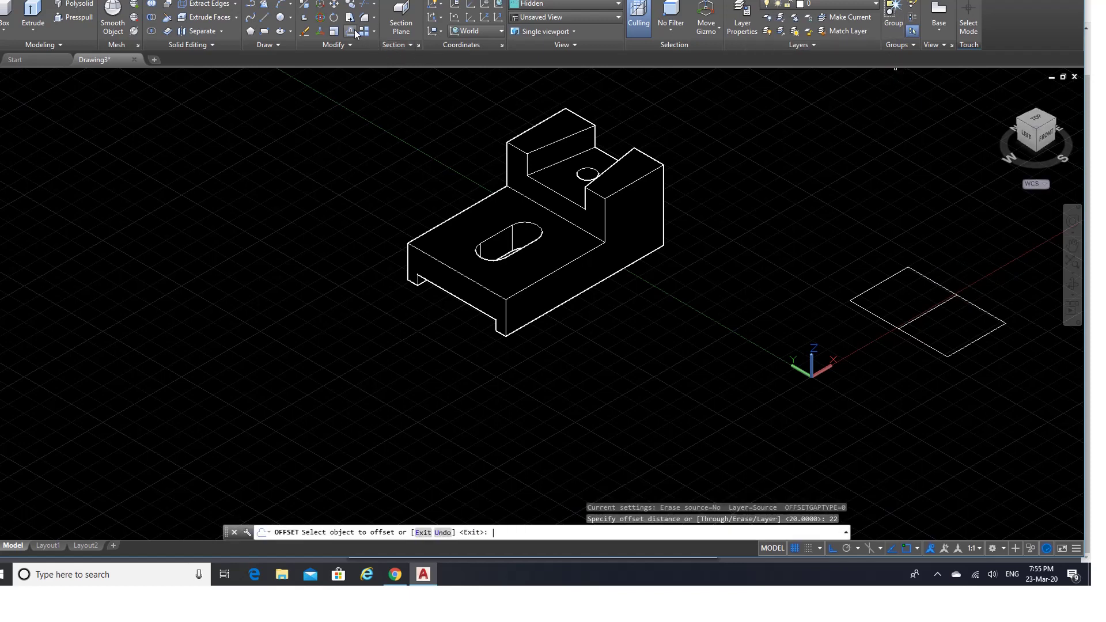
left_click(936, 307)
left_click(921, 299)
left_click(928, 314)
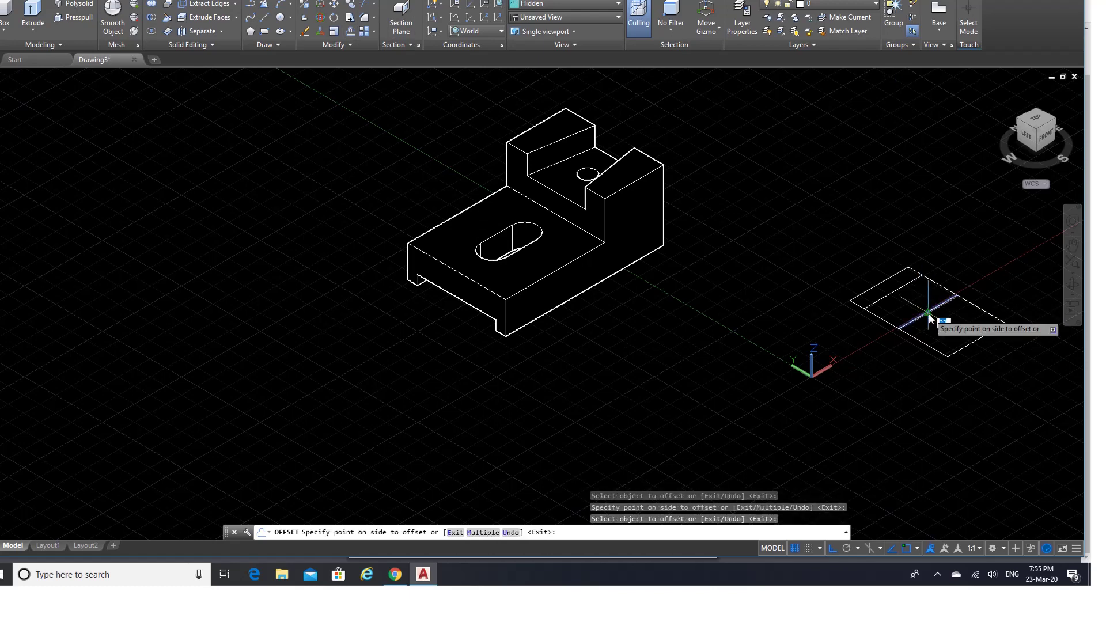
left_click(949, 333)
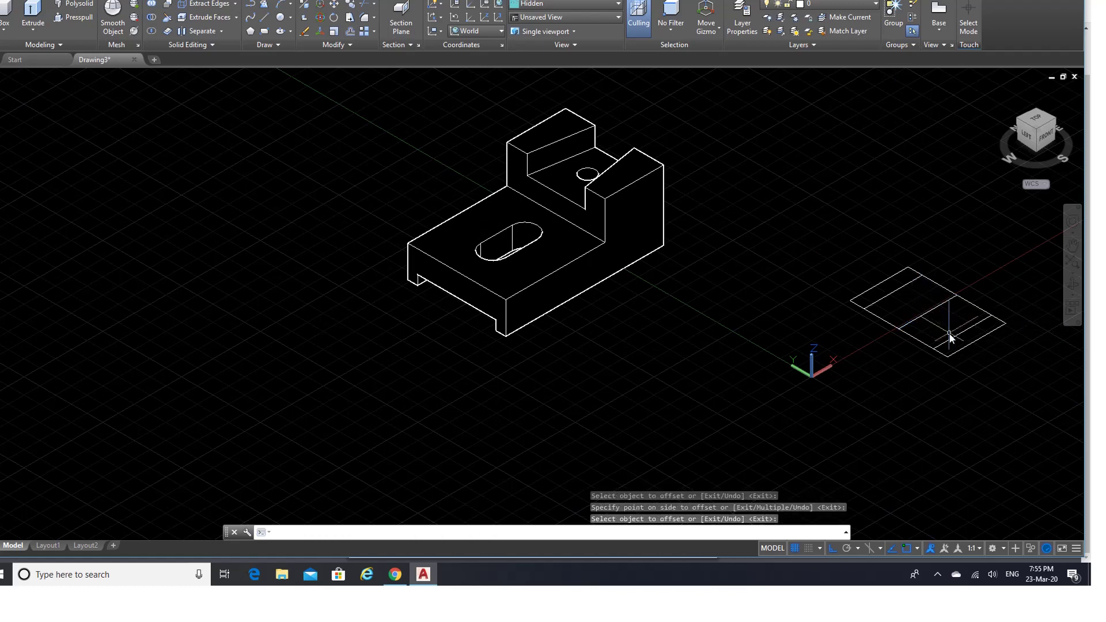
Step: Consult the Exercise 15 drawing in Chrome, and offset the small rectangle's long edge on the positive X side inward by 12 in AutoCAD
left_click(395, 574)
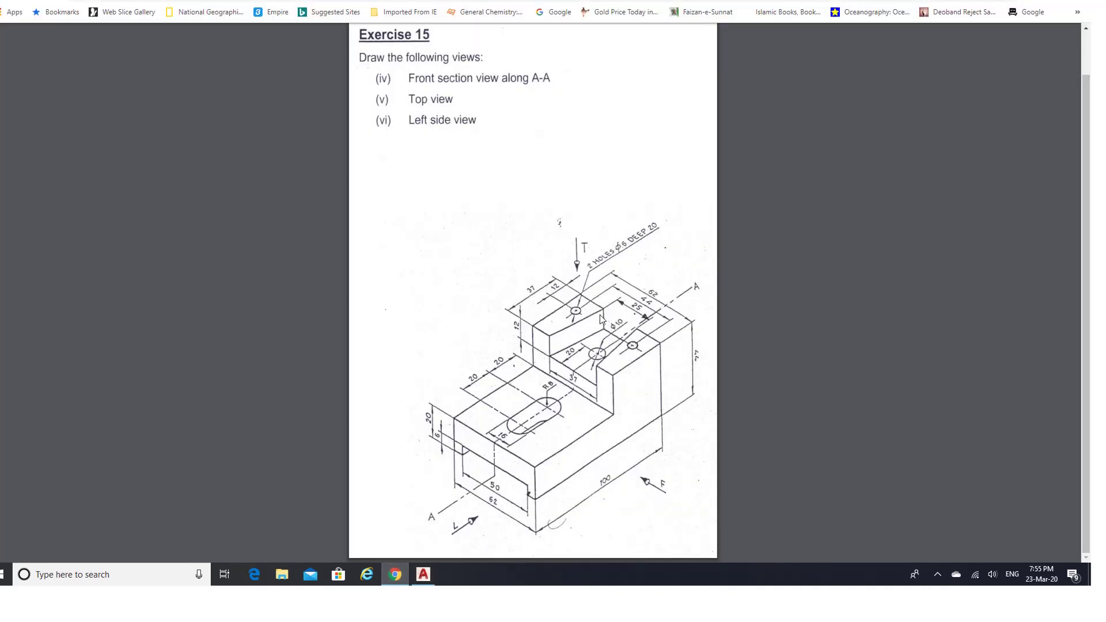
left_click(423, 574)
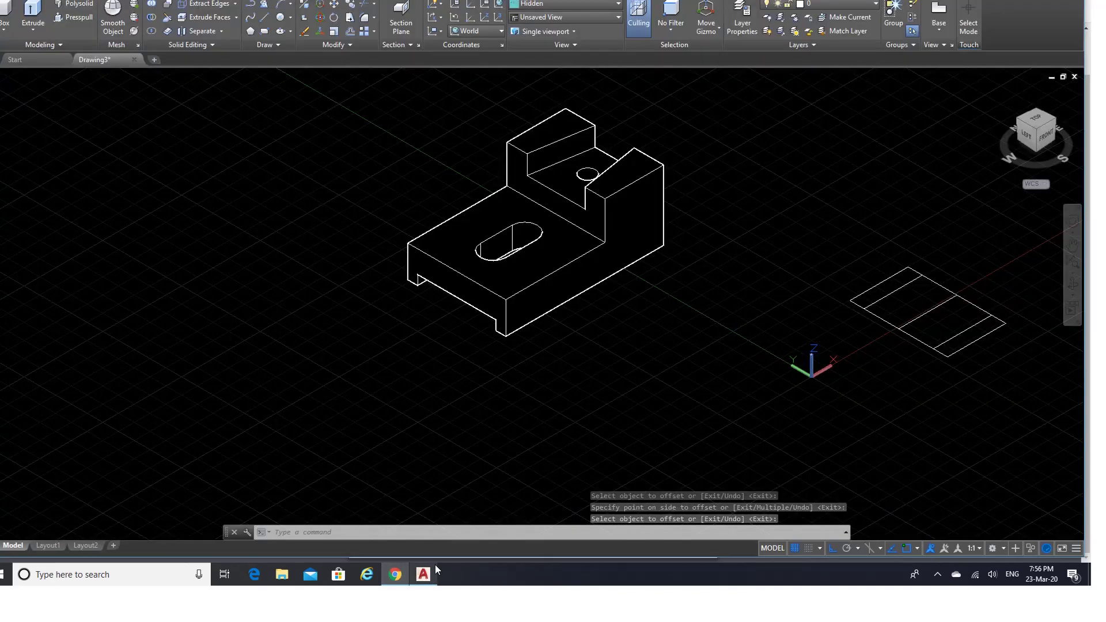
left_click(350, 32)
type("12")
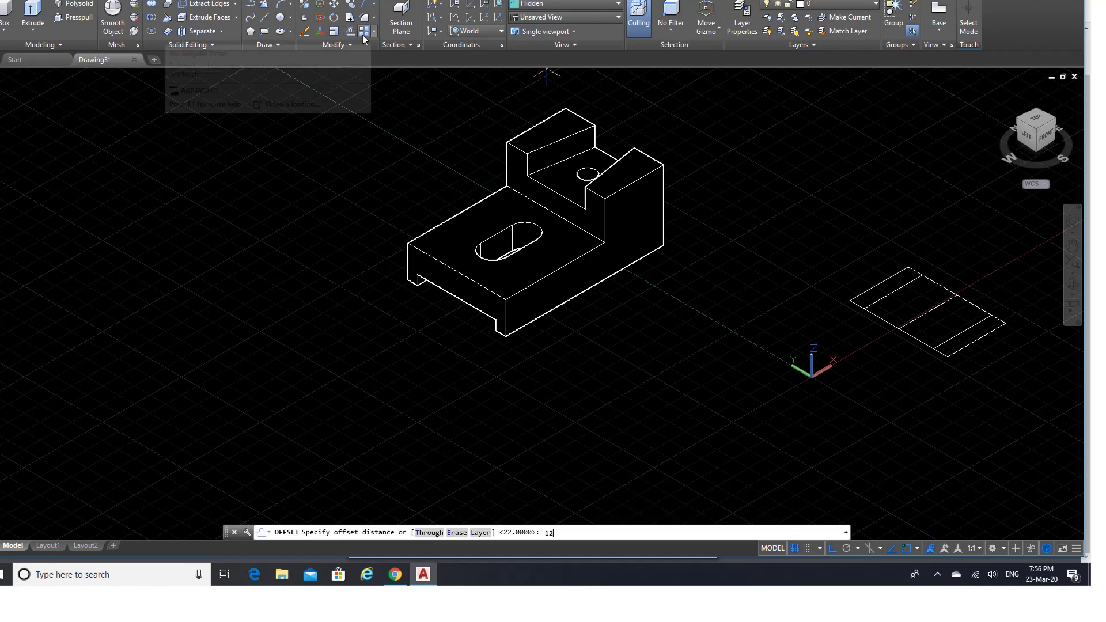
key("Return")
left_click(948, 289)
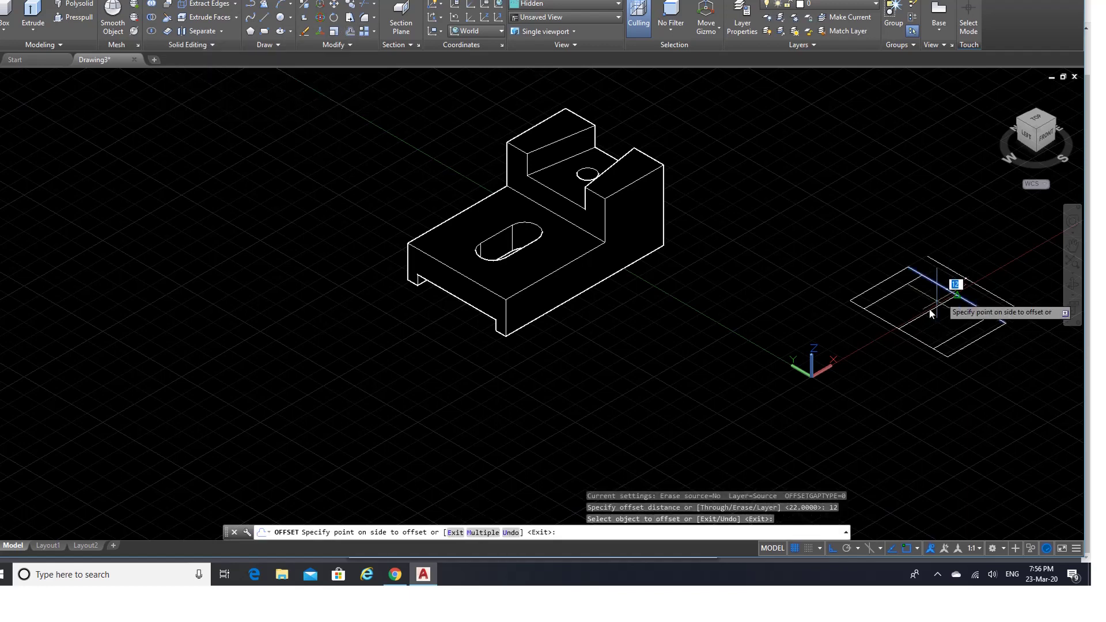
left_click(928, 309)
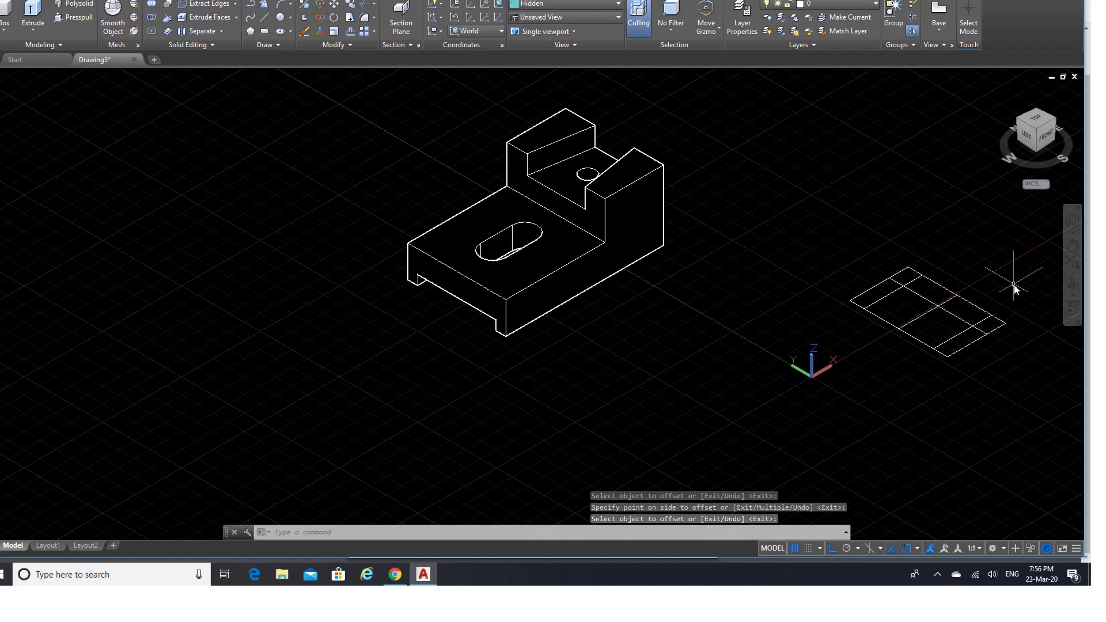
Step: Examine the diameter and depth of the two small top holes on the Exercise 15 drawing in Chrome, and return to AutoCAD
left_click(1073, 245)
mouse_move(1003, 302)
left_mouse_down()
mouse_move(910, 338)
mouse_move(836, 331)
left_mouse_up()
right_click(836, 331)
left_click(852, 337)
scroll(816, 352, "up", 4)
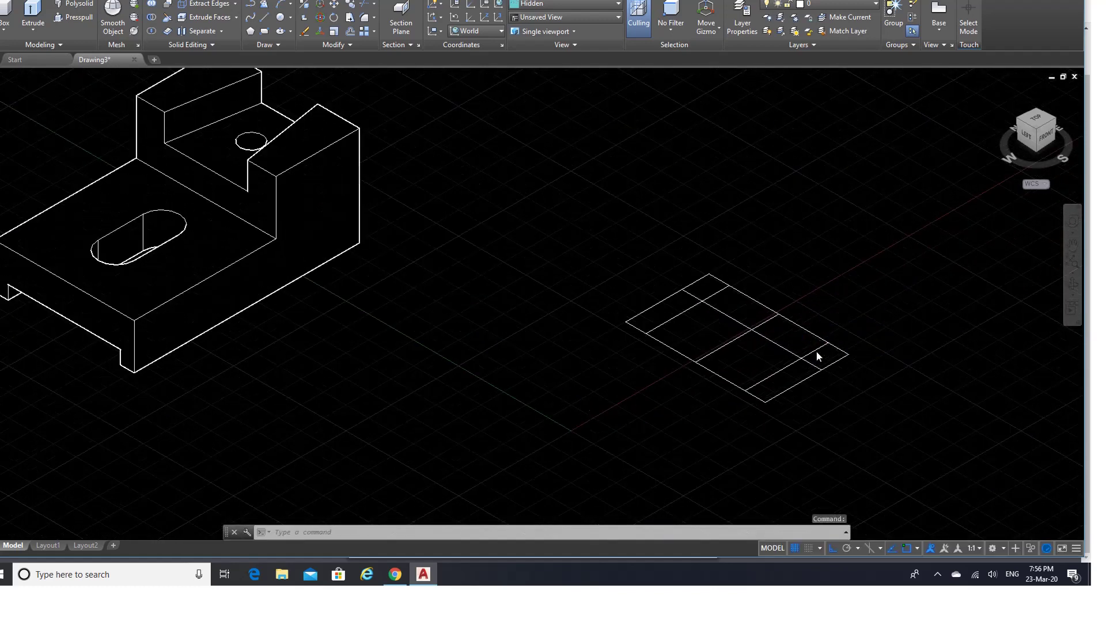
scroll(856, 378, "down", 2)
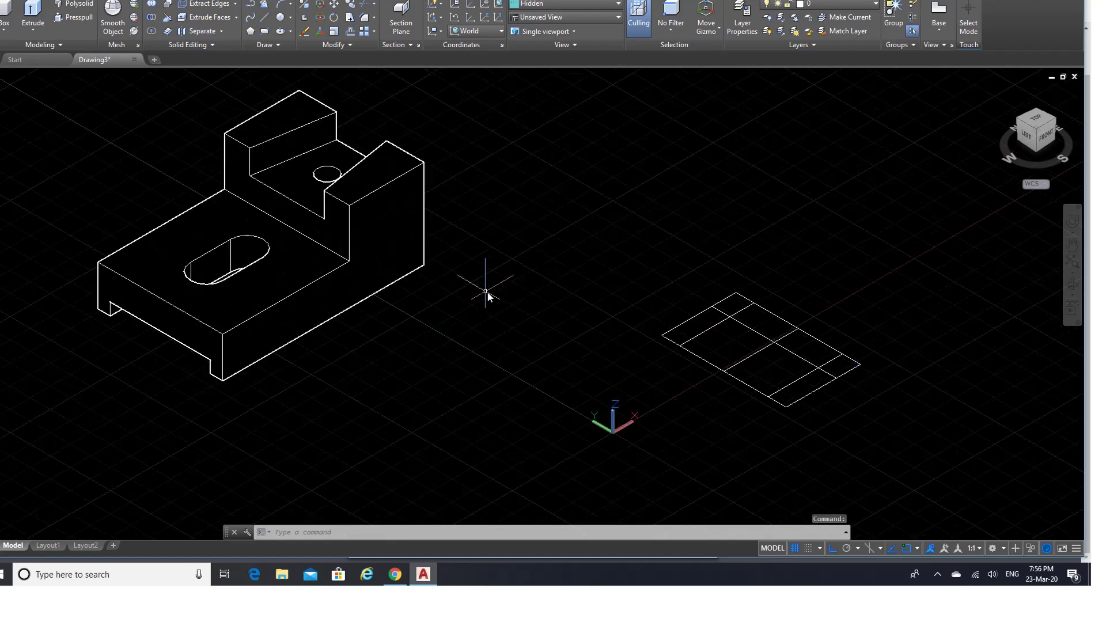
left_click(402, 579)
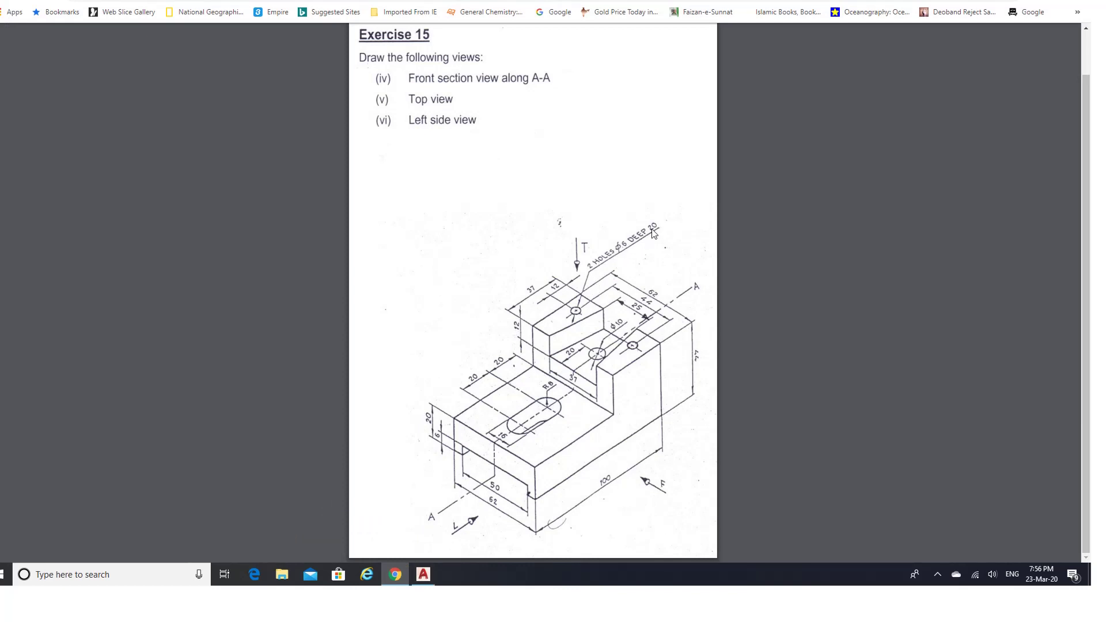
left_click(424, 577)
Step: Switch object snap from Midpoint to Intersection, and draw a 6 diameter circle where the 12 offset line crosses the 22 offset line on the negative Y side
left_click(292, 18)
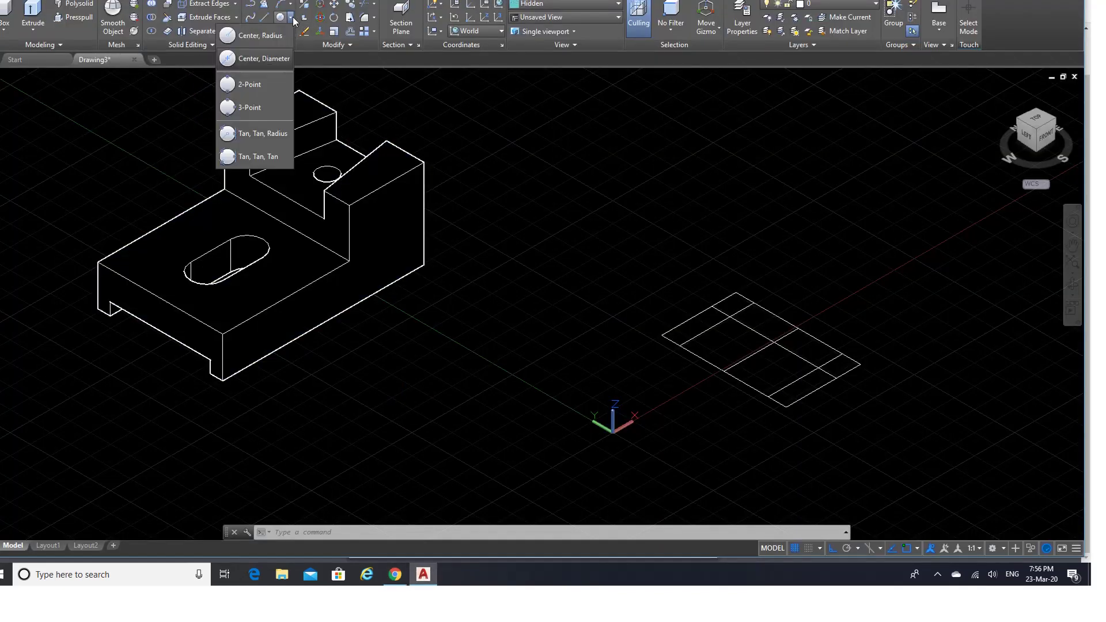
left_click(248, 34)
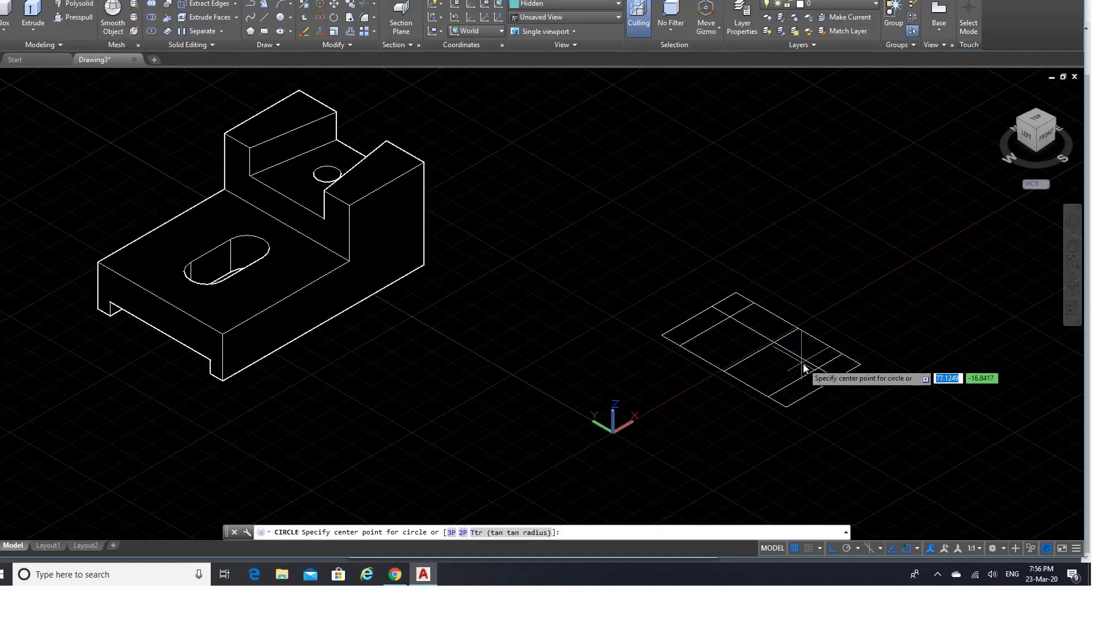
left_click(916, 547)
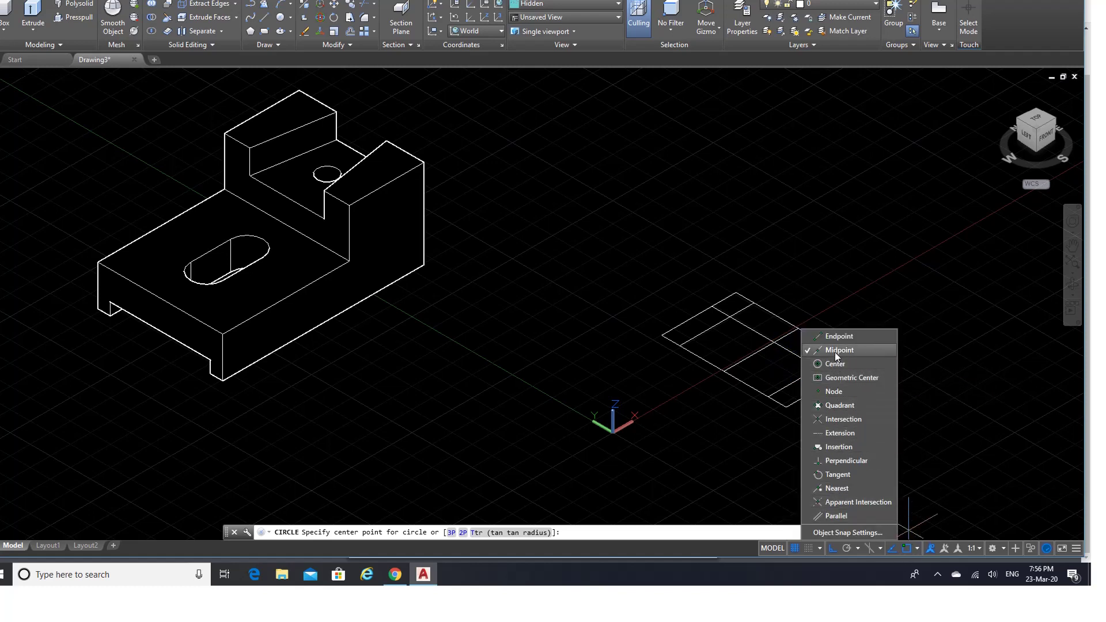
left_click(842, 419)
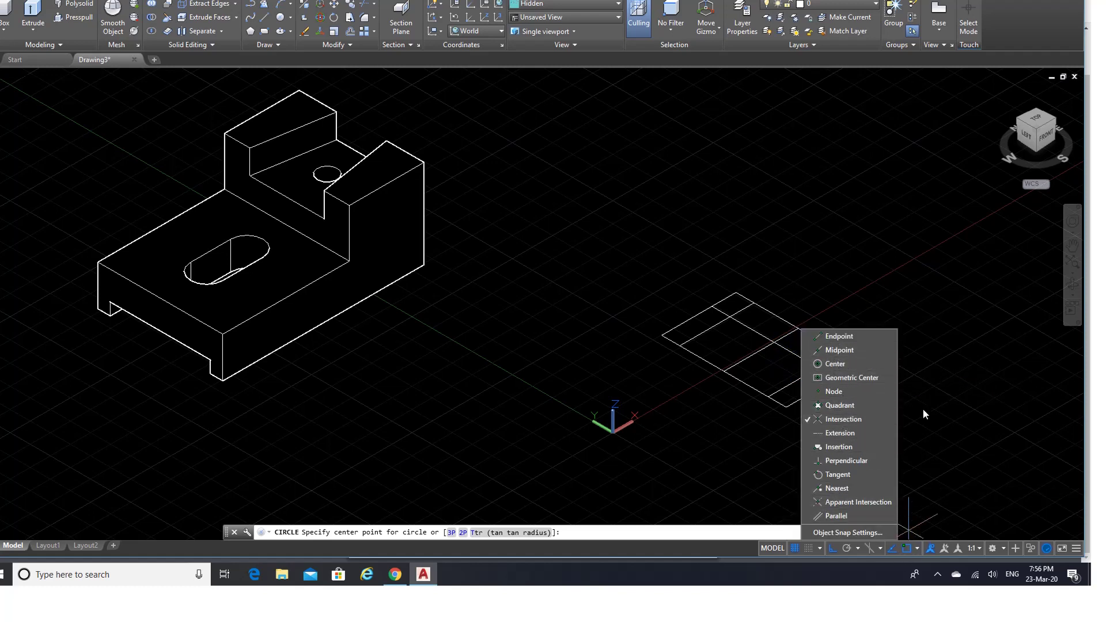
left_click(921, 407)
left_click(819, 367)
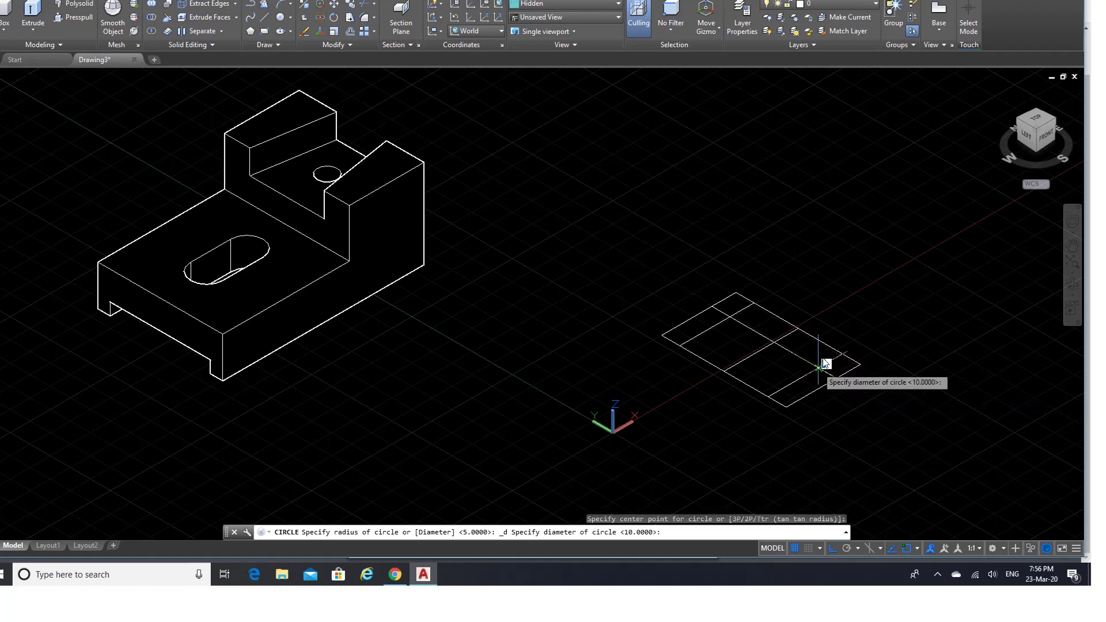
type("6")
key("Return")
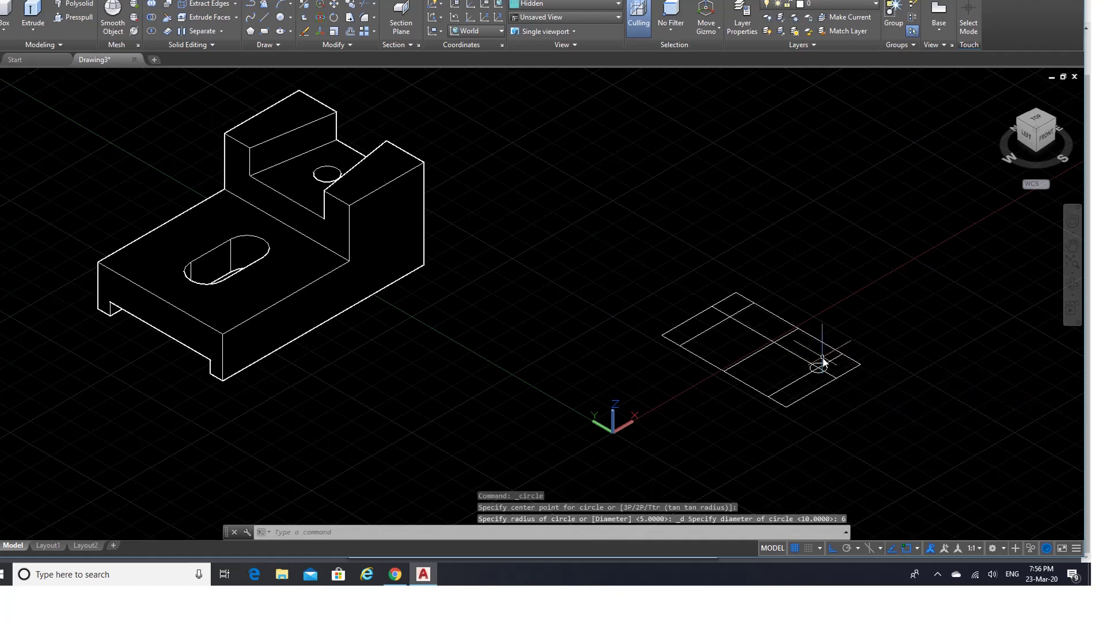
Step: Try a circle of radius 6 at the intersection of the offset lines on the positive Y side, and erase it
right_click(826, 214)
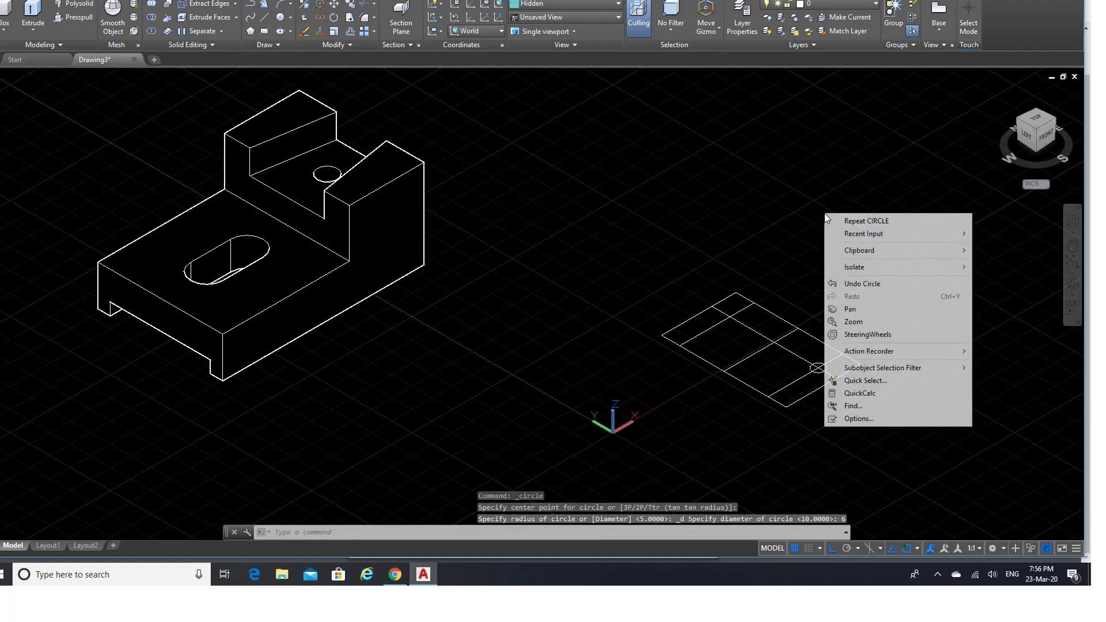
left_click(863, 221)
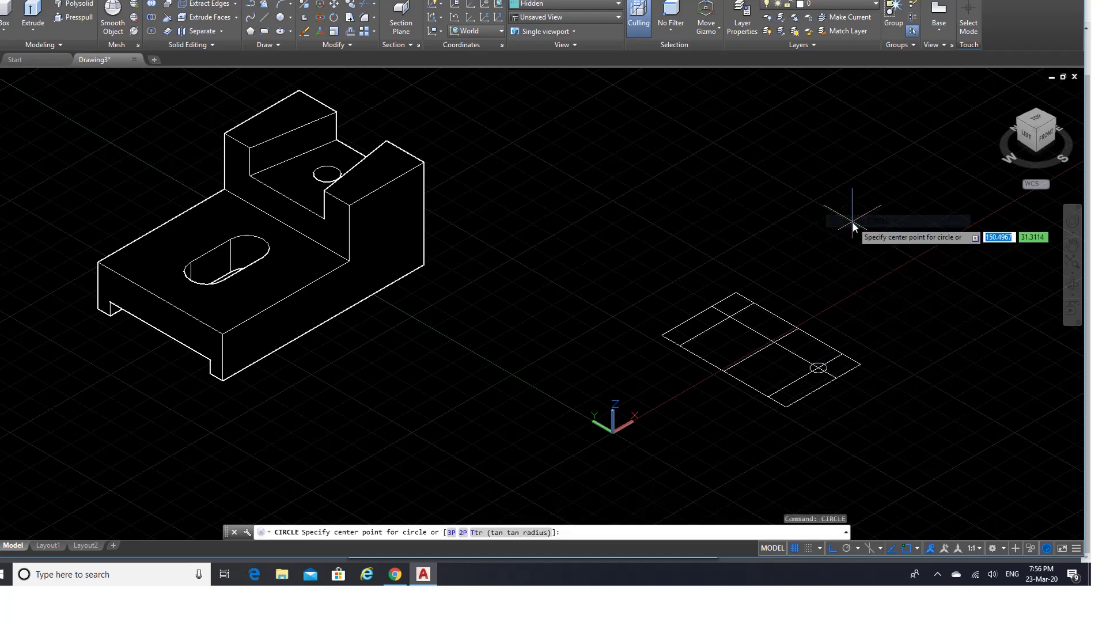
left_click(729, 316)
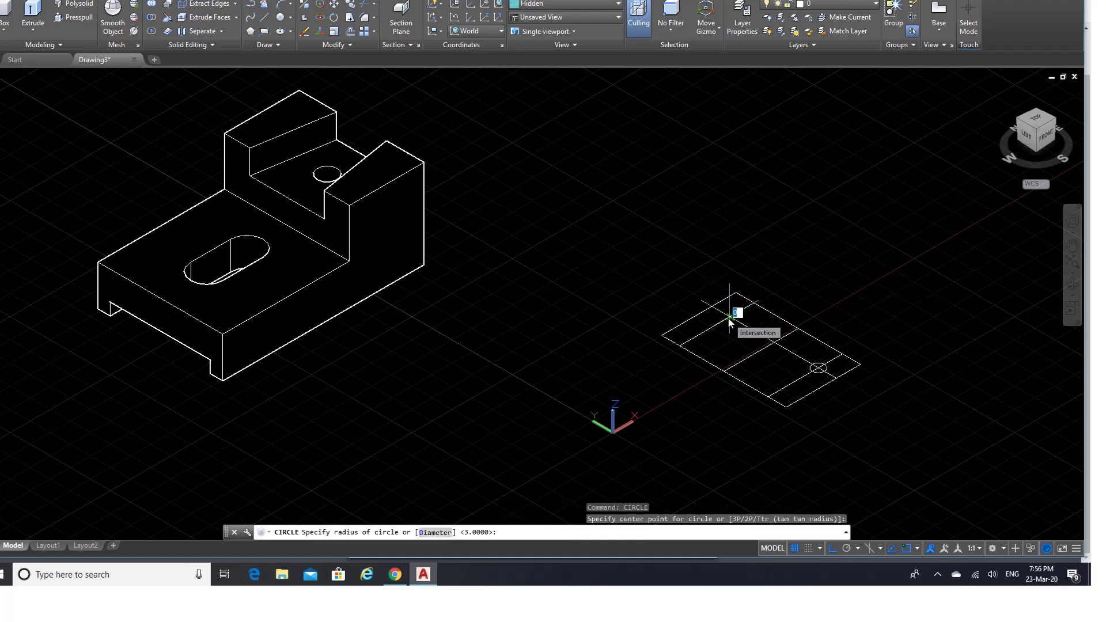
key("Return")
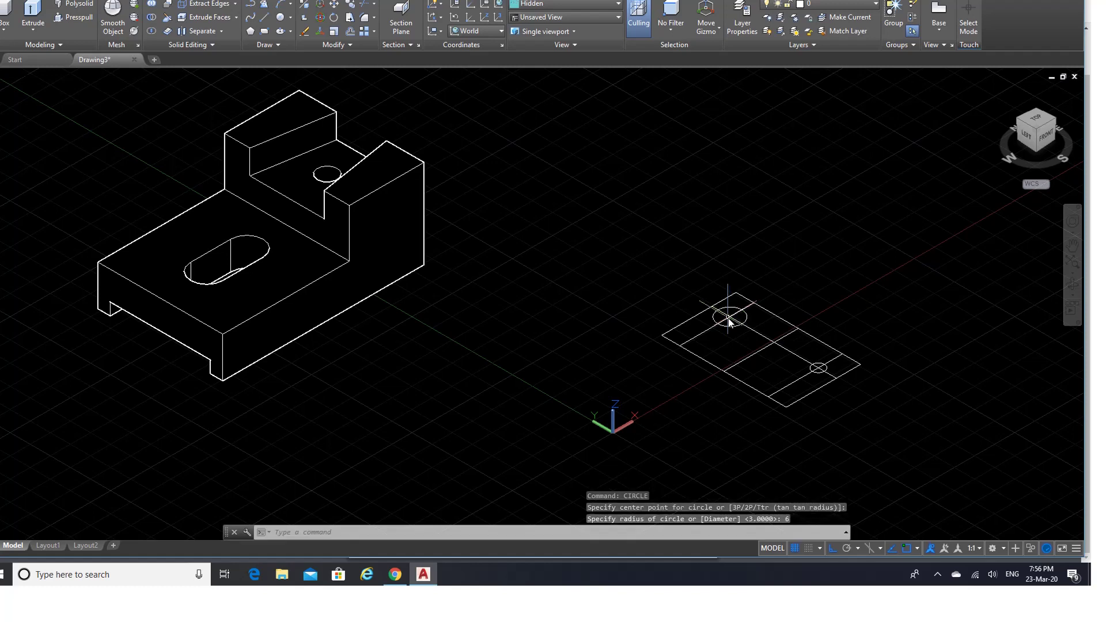
left_click(305, 32)
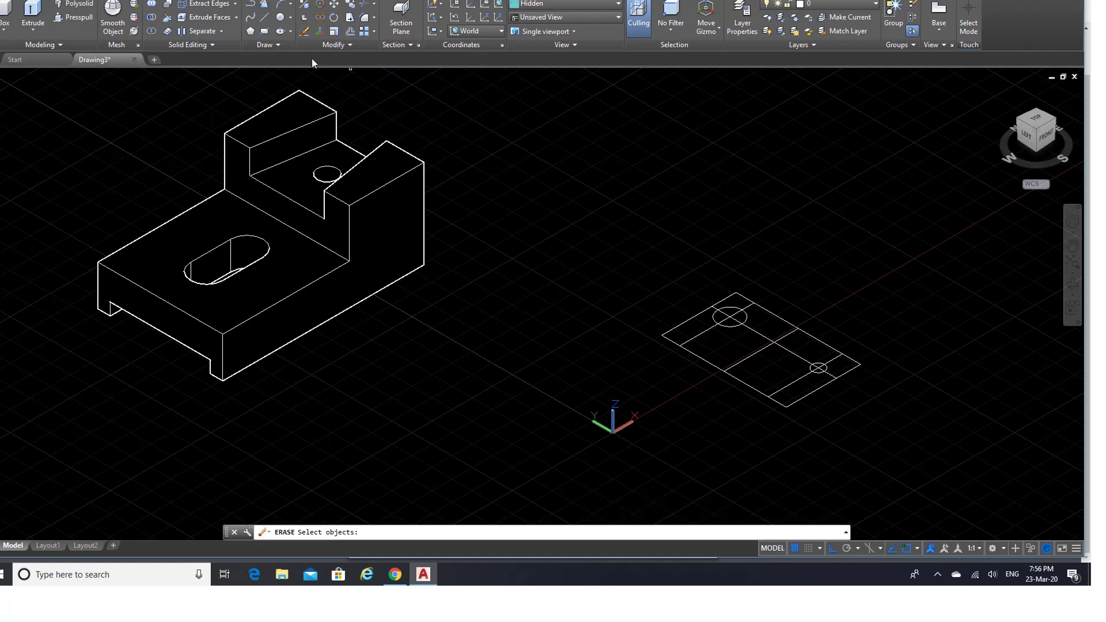
left_click(728, 326)
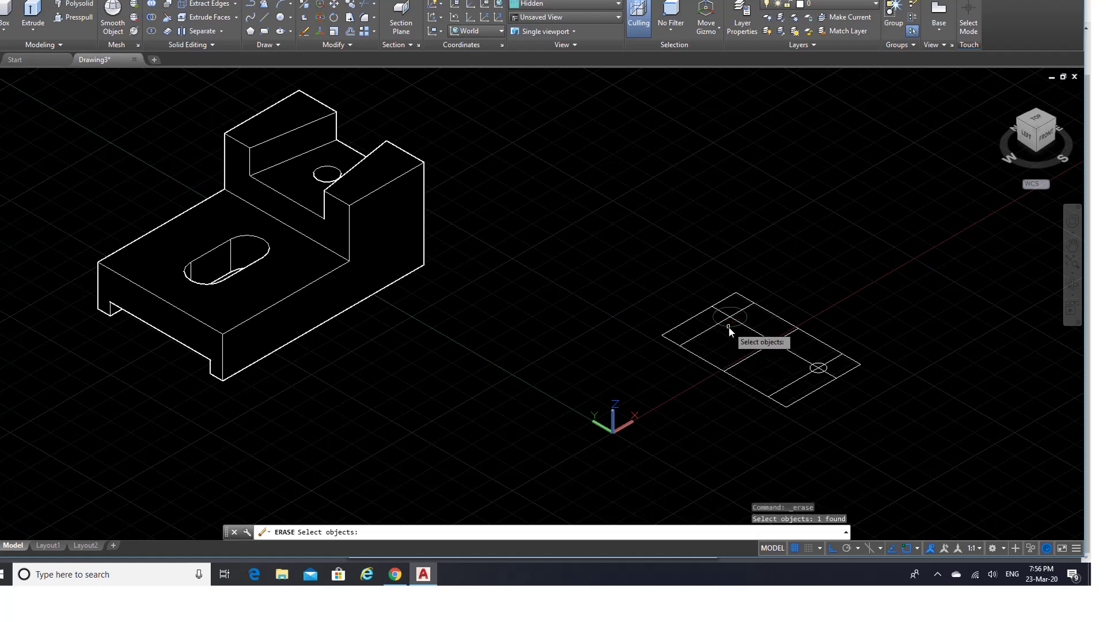
key("Return")
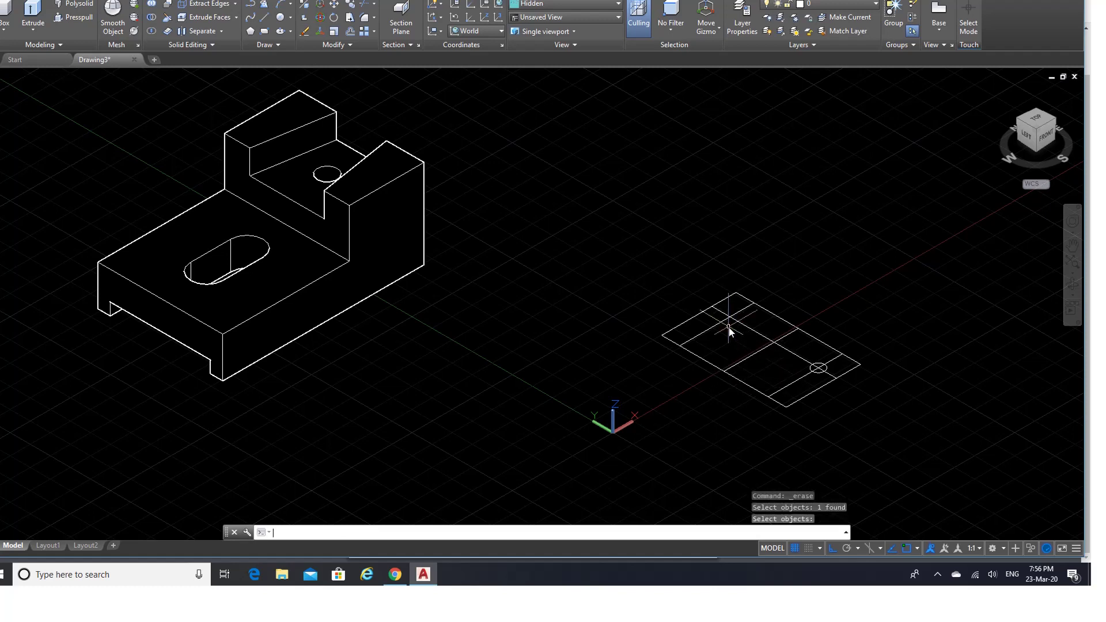
Step: Draw a 6 diameter circle at the intersection of the offset lines on the positive Y side of the small rectangle
left_click(291, 19)
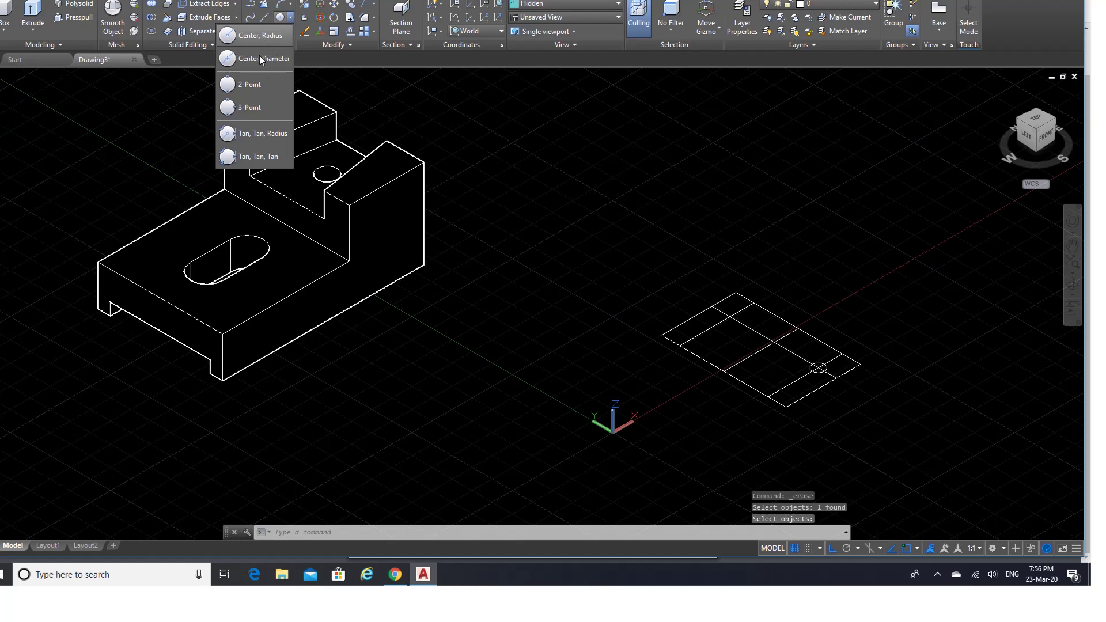
left_click(253, 35)
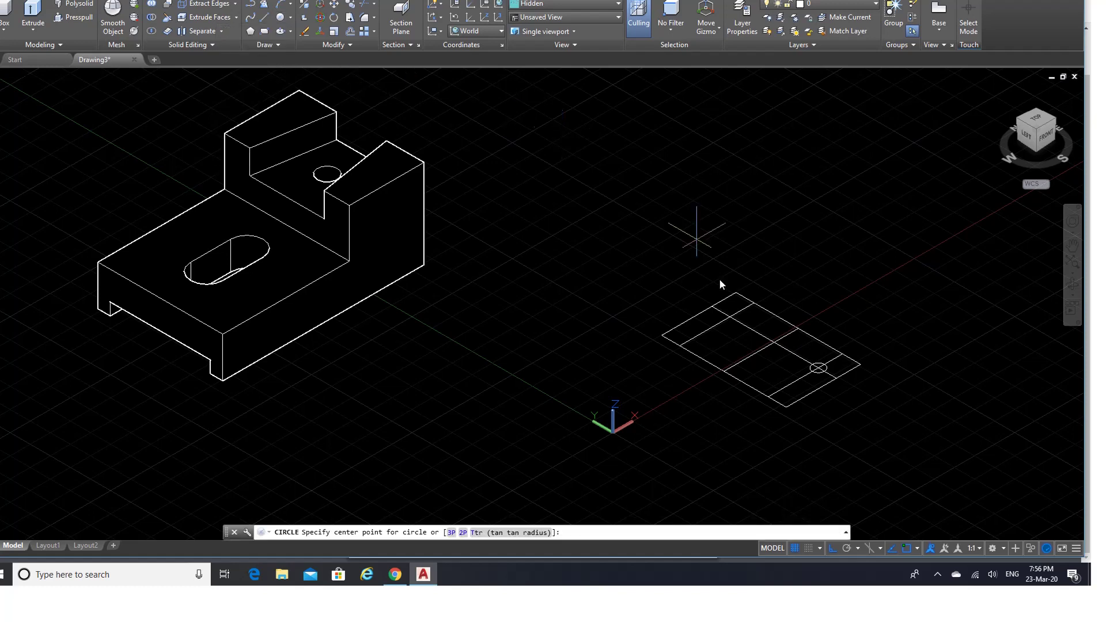
left_click(730, 316)
type("6")
key("Return")
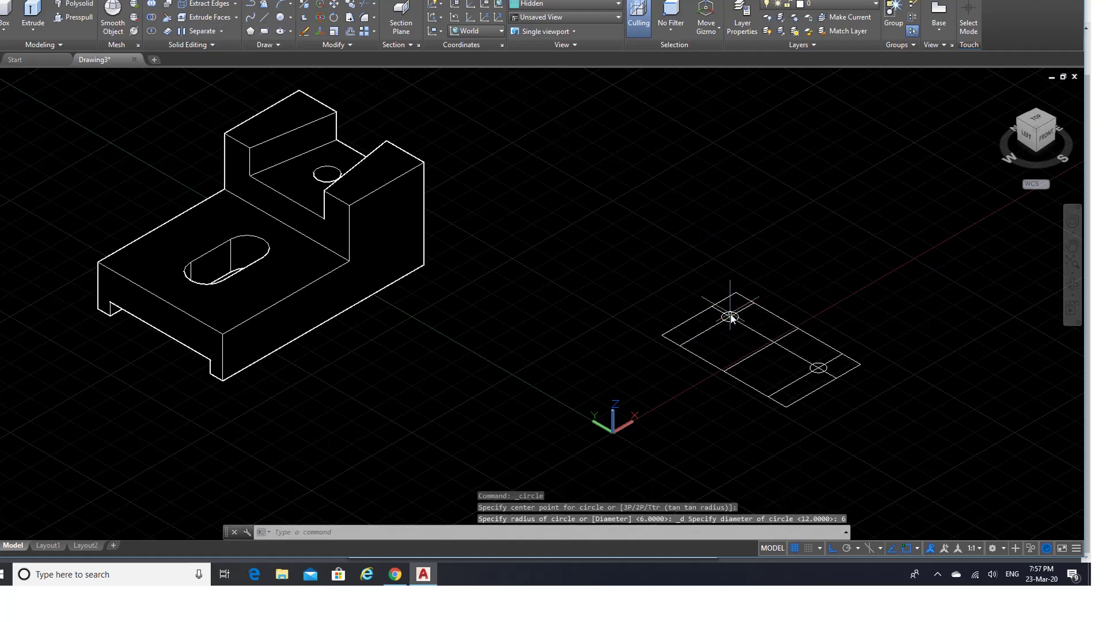
Step: Erase the centre line and the three offset construction lines inside the small rectangle, keeping the two circles
left_click(305, 31)
left_click(791, 382)
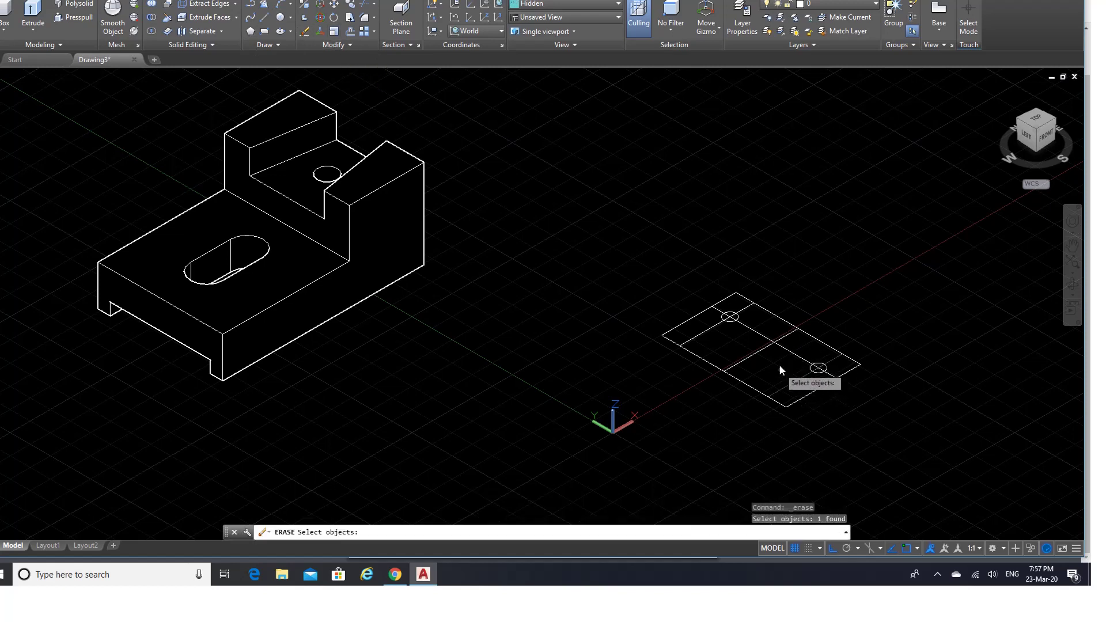
left_click(777, 363)
left_click(749, 344)
left_click(713, 344)
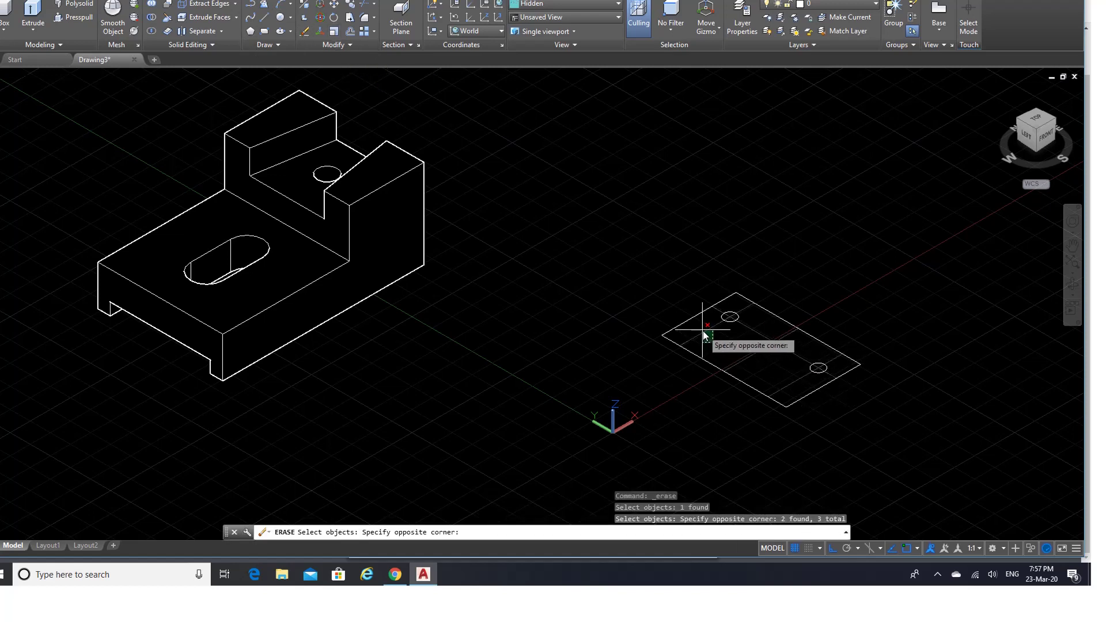
left_click(702, 330)
key("Return")
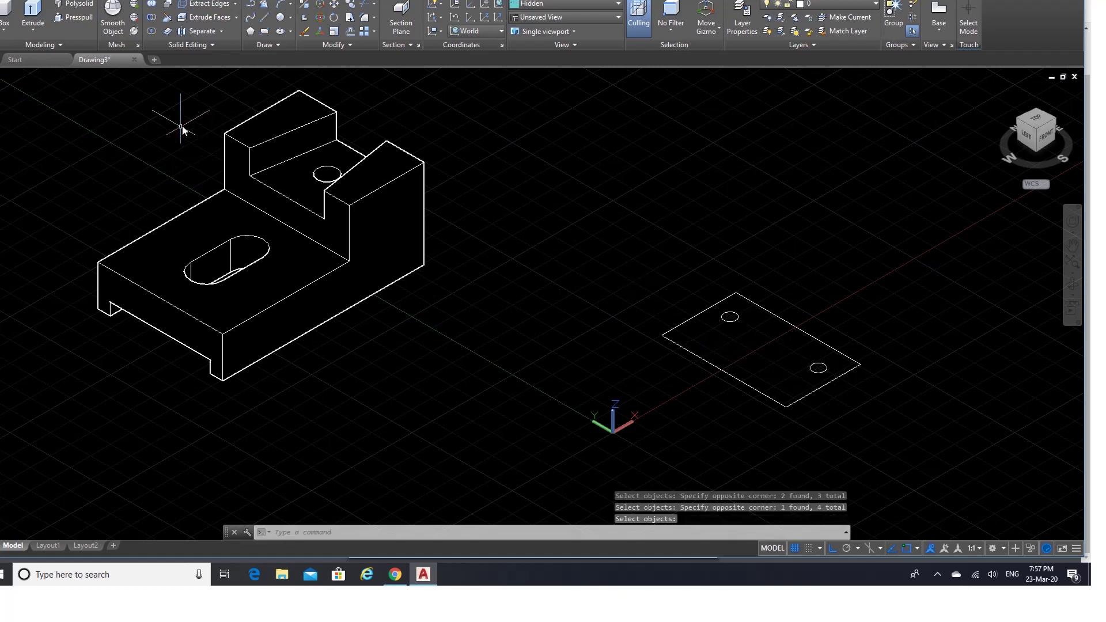
Step: Presspull both 6 diameter circles downward by 20 to form two cylinders
left_click(76, 21)
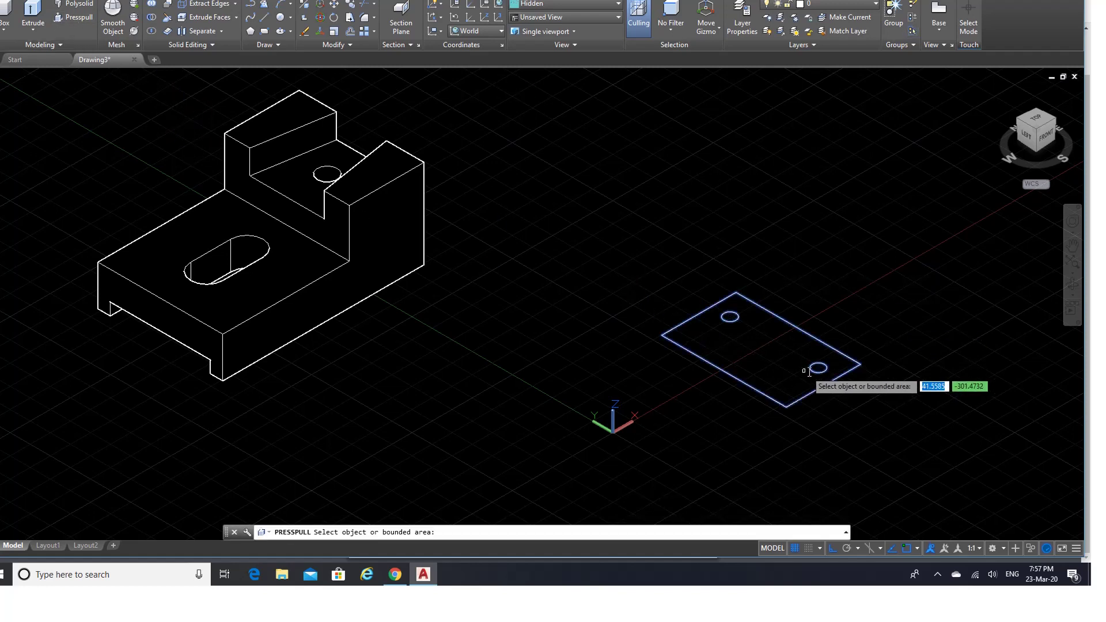
left_click(817, 369)
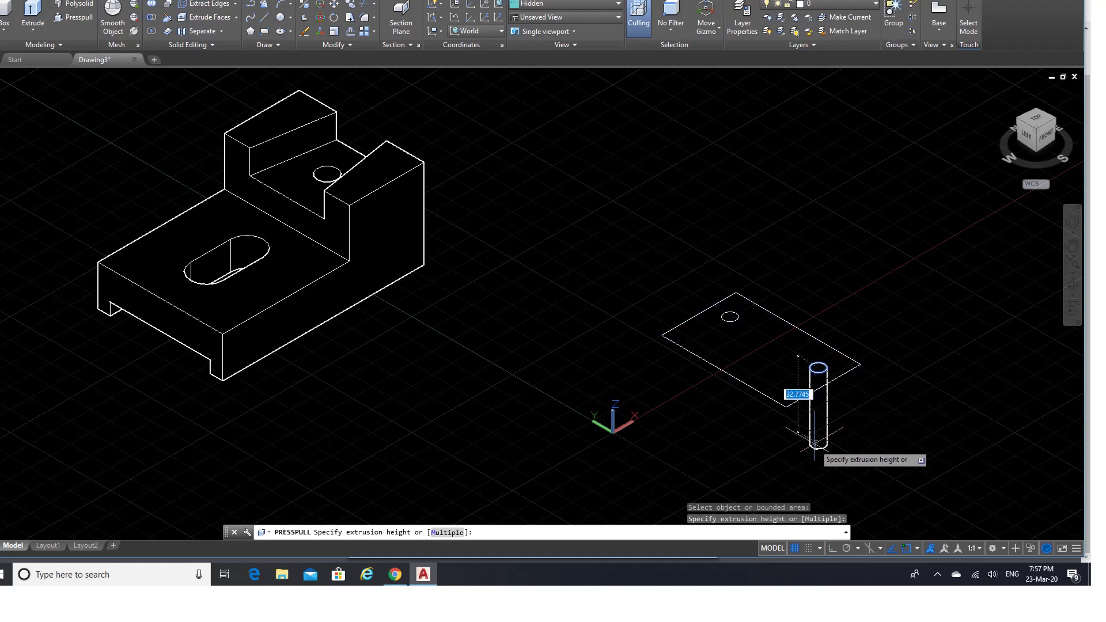
type("20")
key("Return")
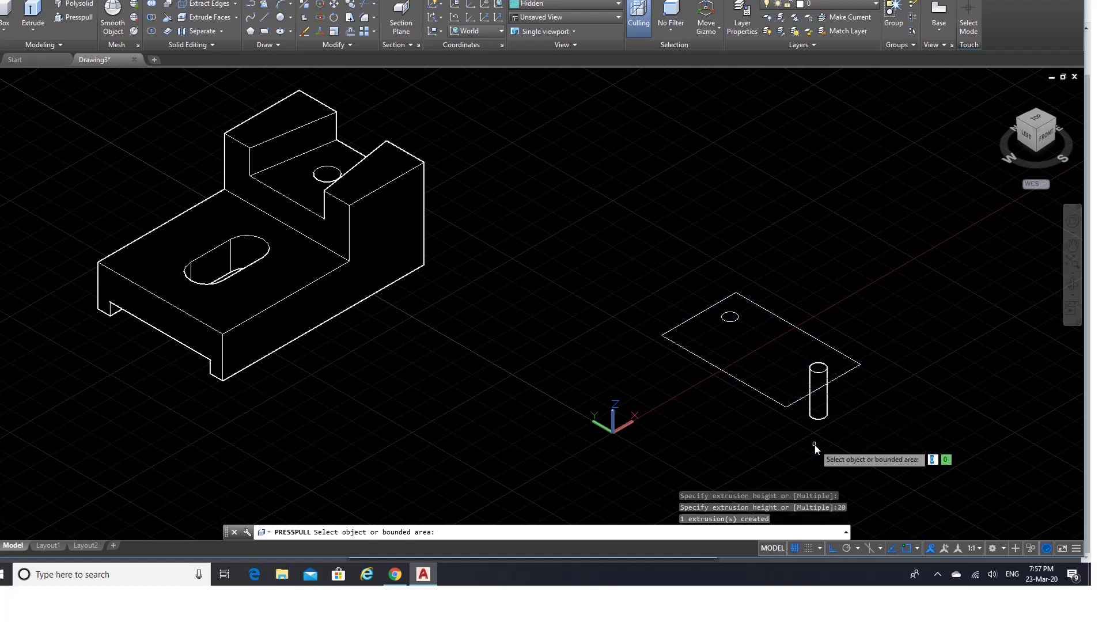
left_click(729, 319)
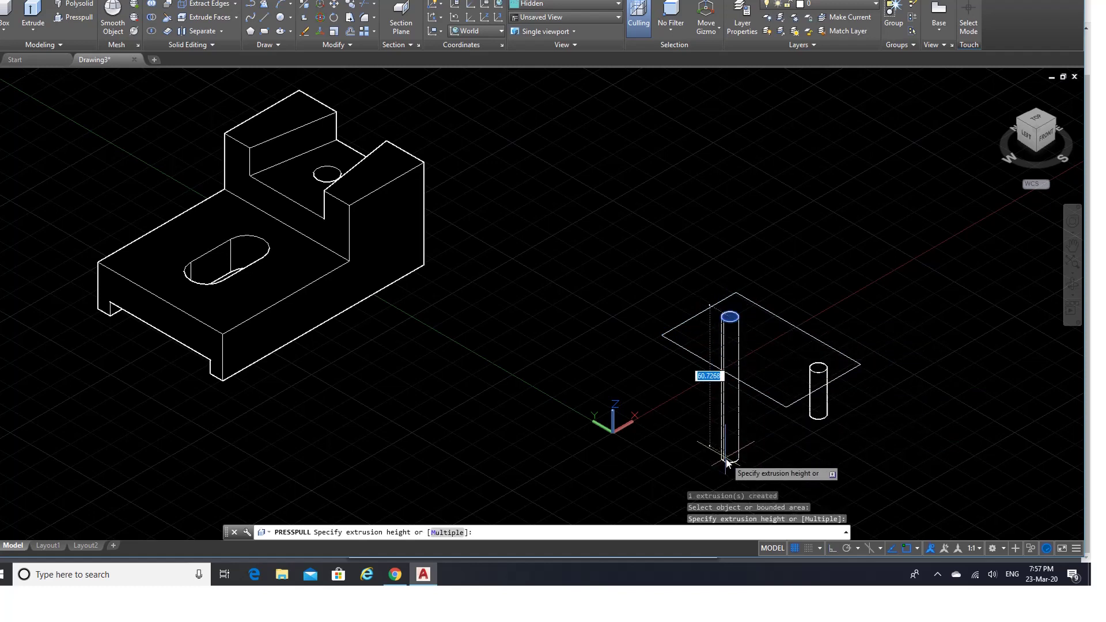
type("20")
key("Return")
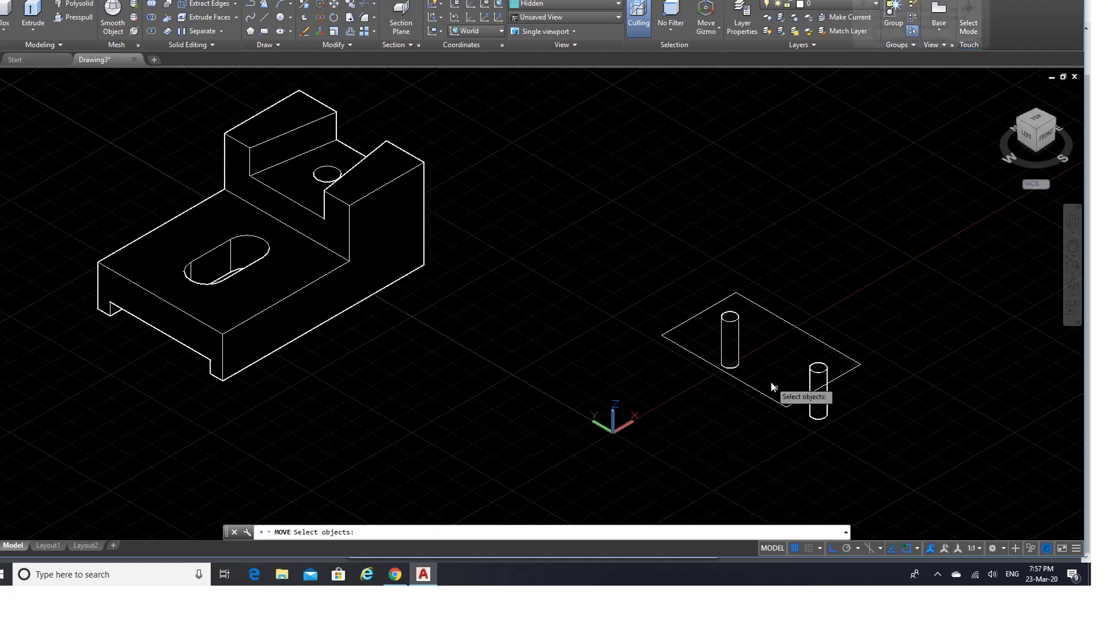
Step: Move the small rectangle with both cylinders from its positive X, negative Y corner to the bracket's matching top corner, using Endpoint snap instead of Intersection
left_click(878, 444)
left_click(662, 274)
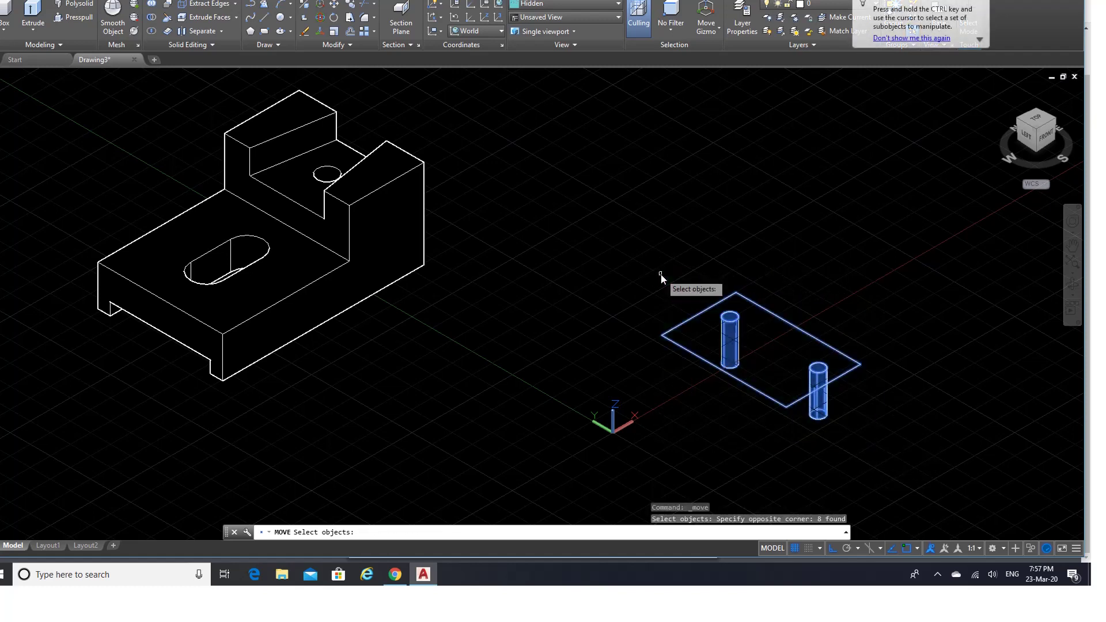
key("Return")
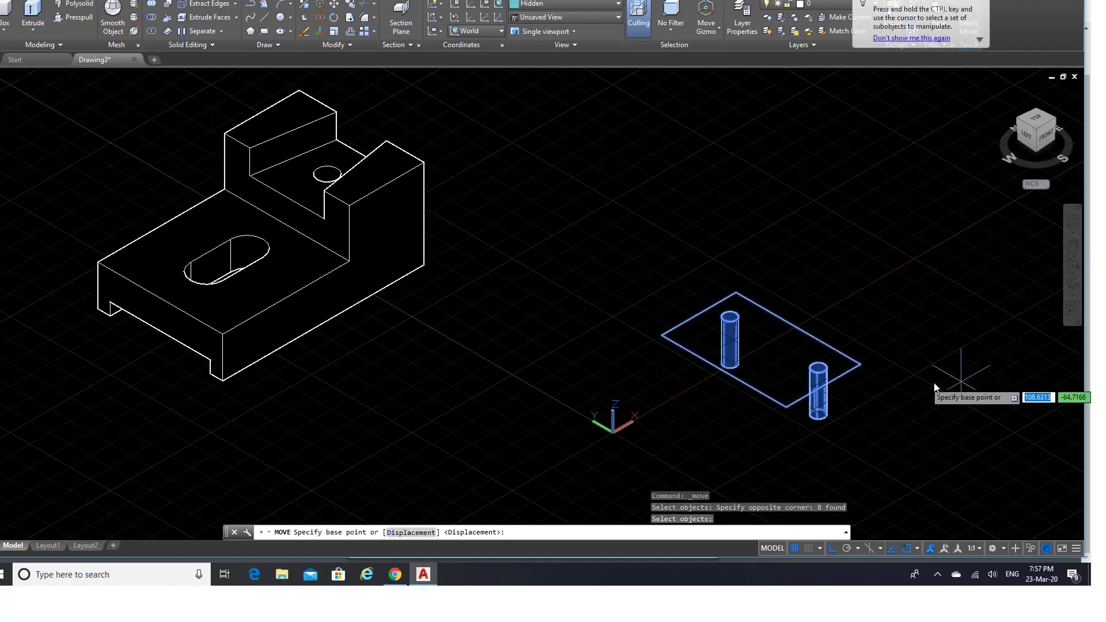
left_click(865, 368)
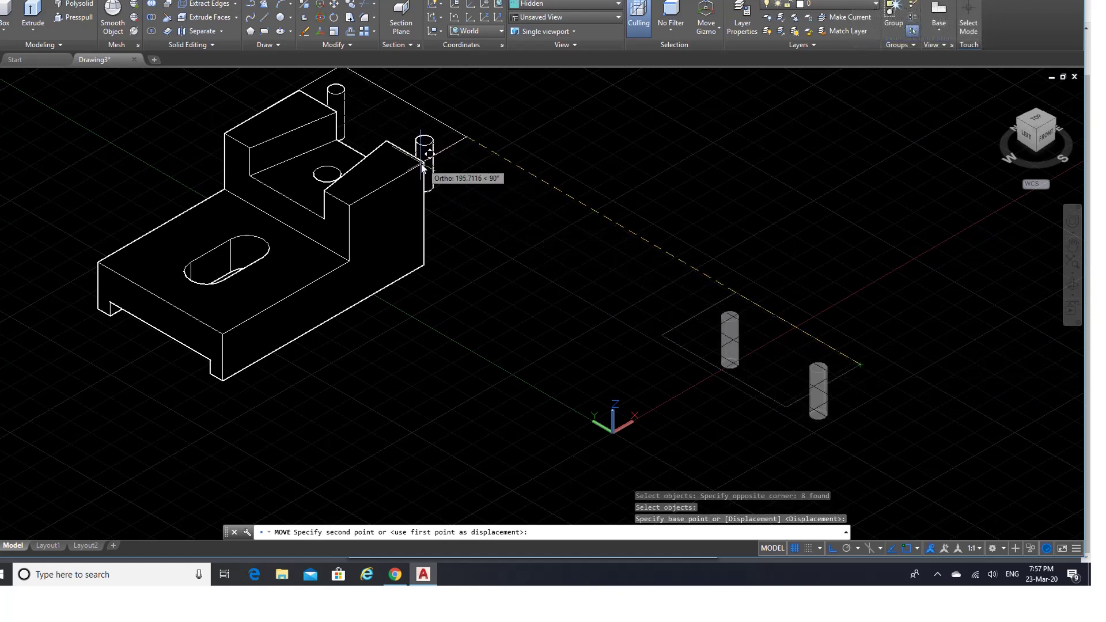
left_click(917, 549)
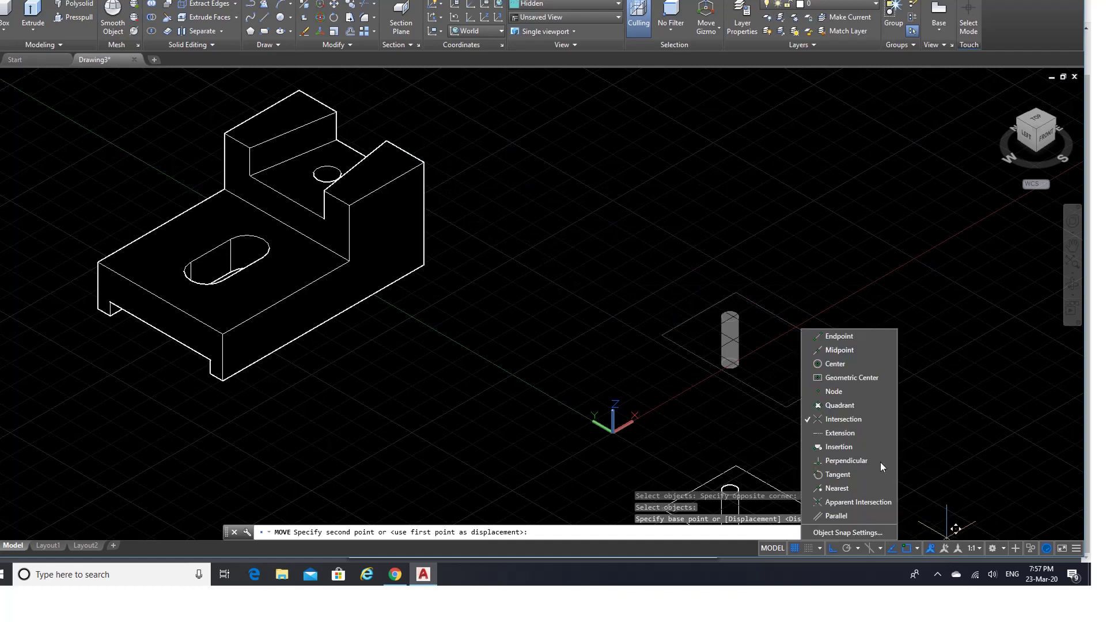
left_click(842, 337)
left_click(855, 419)
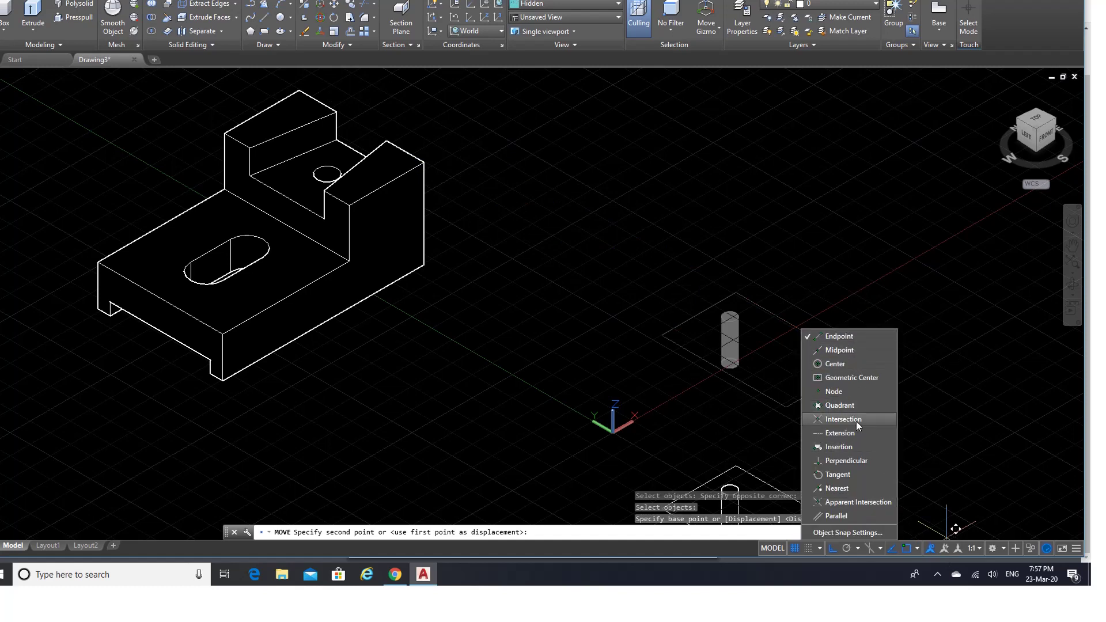
left_click(677, 381)
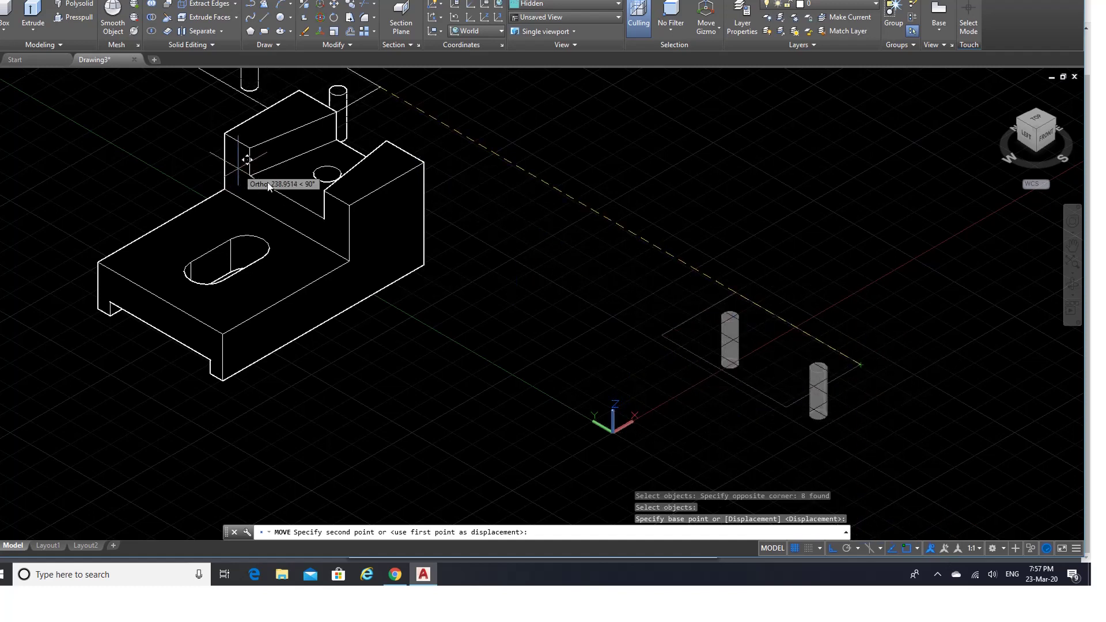
left_click(425, 164)
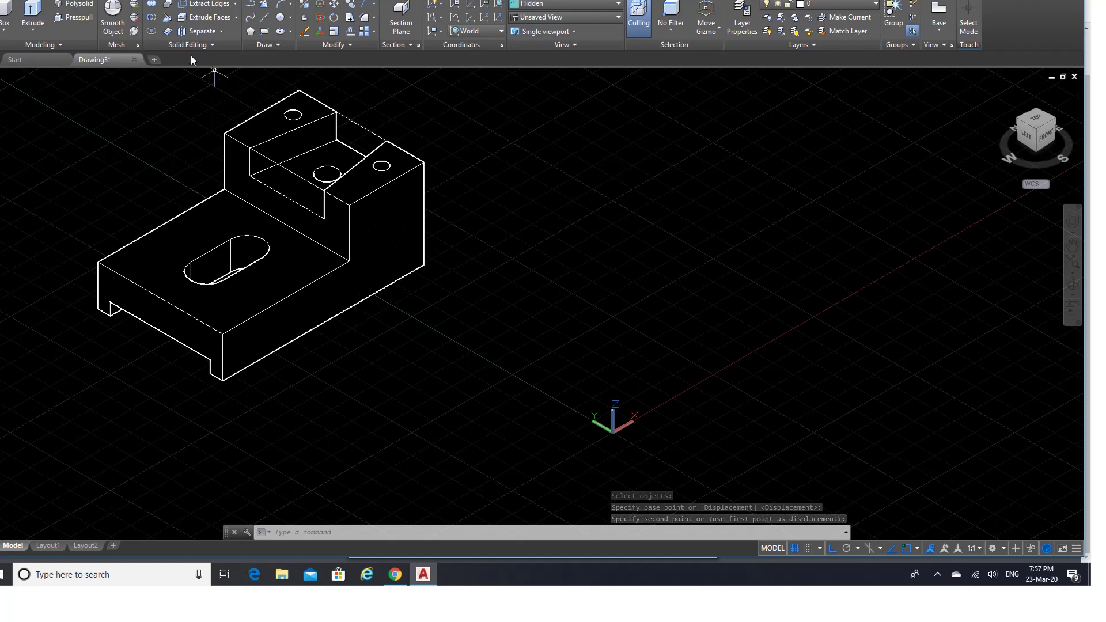
Step: Subtract the two small cylinders from the bracket solid to cut the holes in its raised top faces
left_click(152, 19)
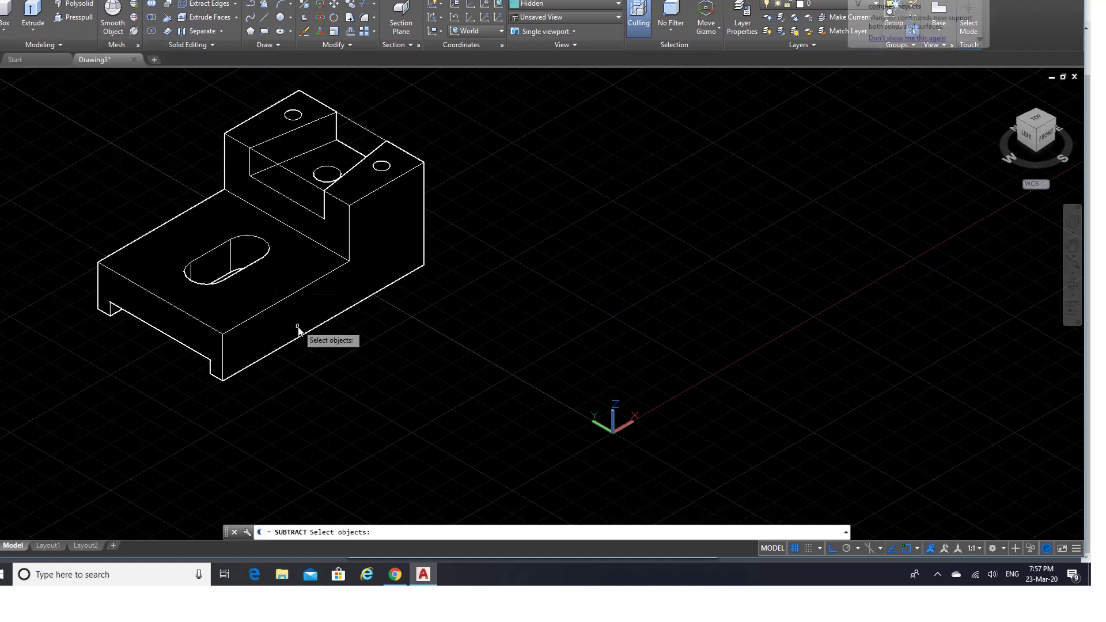
left_click(272, 307)
key("Return")
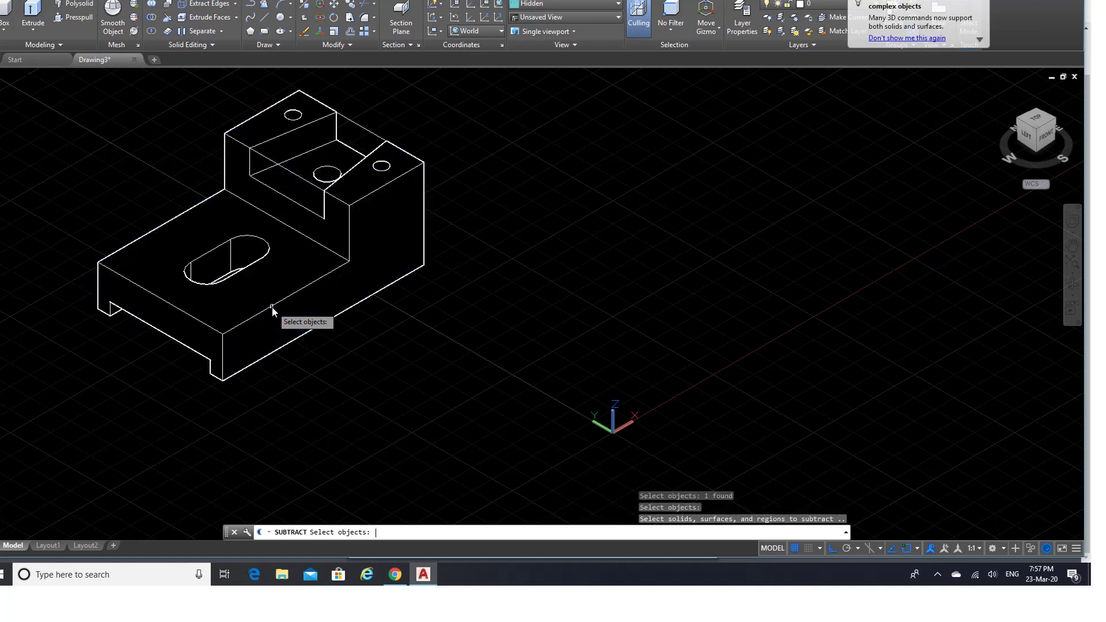
left_click(293, 116)
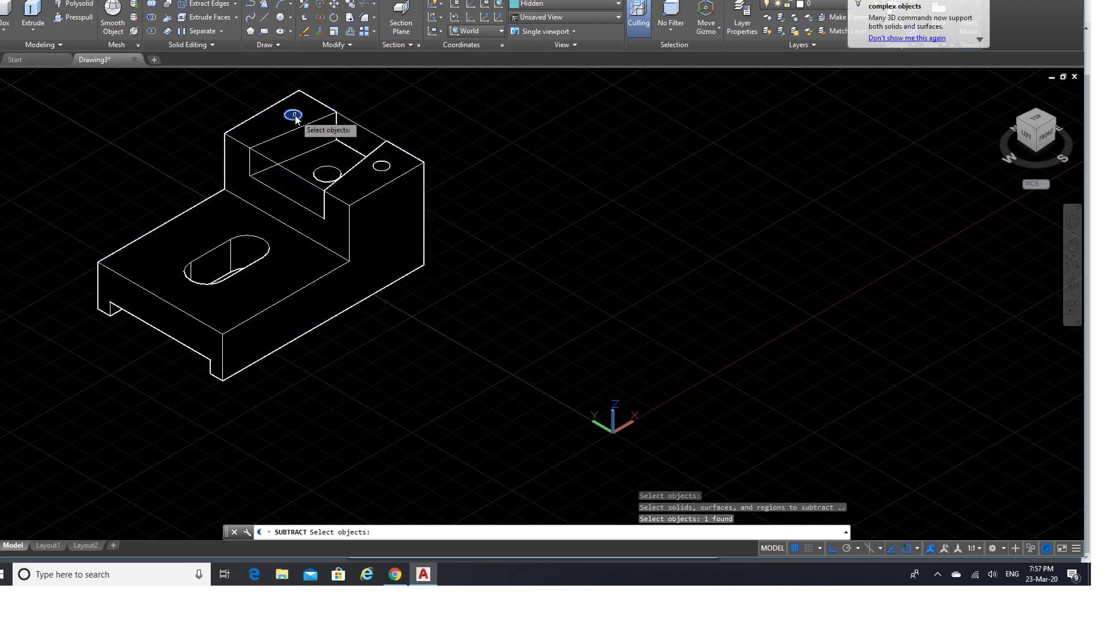
left_click(380, 167)
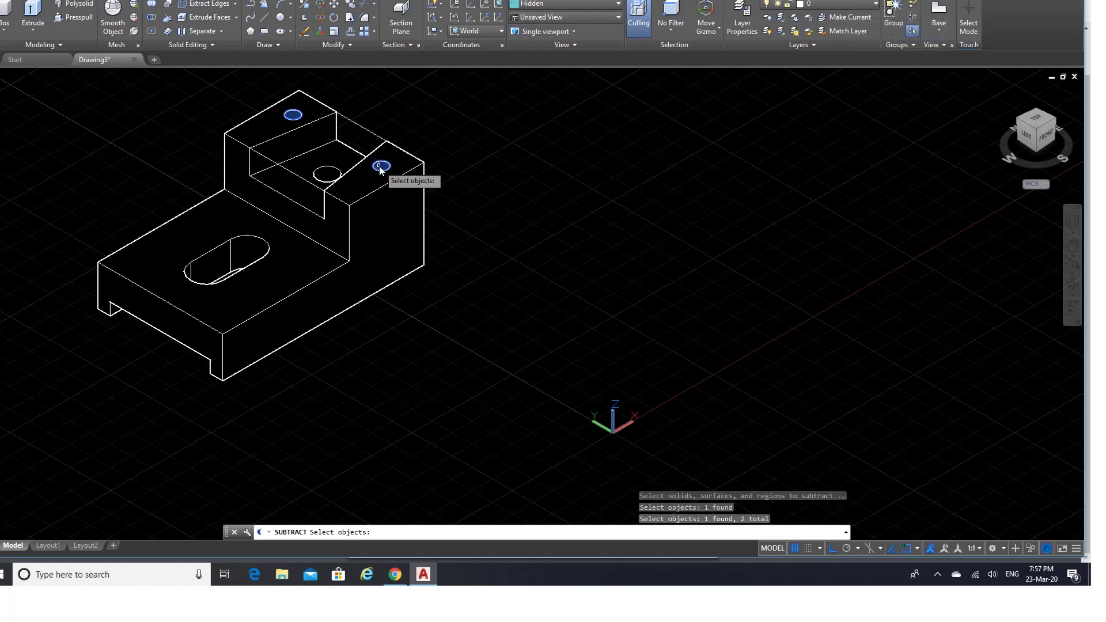
key("Return")
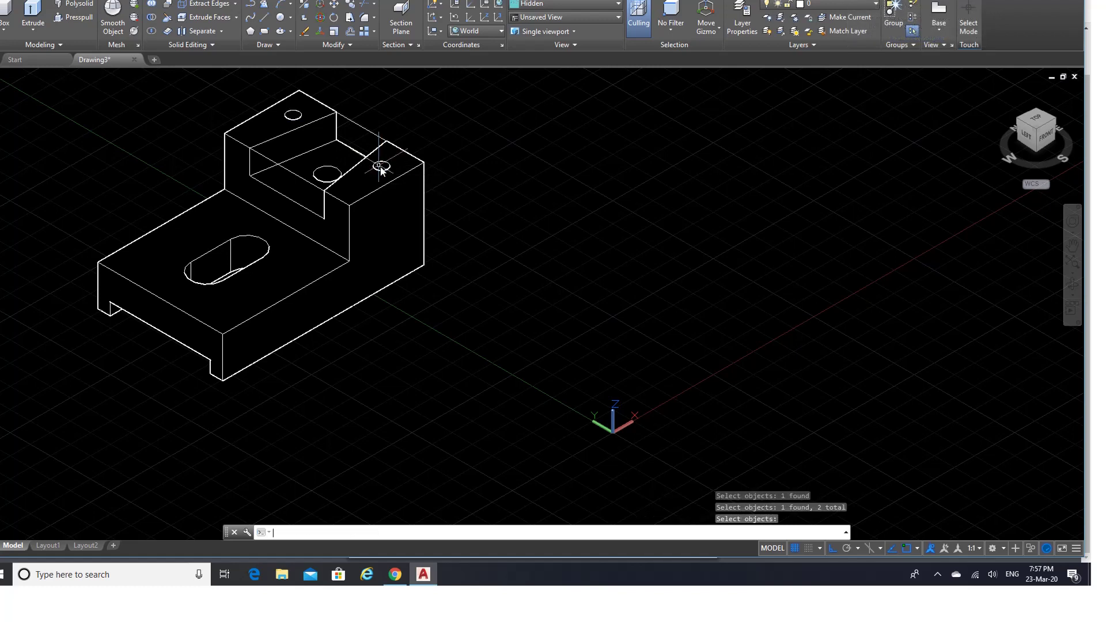
Step: Move the bracket solid about 118 units along negative Y, away from the leftover rectangle and circles
left_click(334, 6)
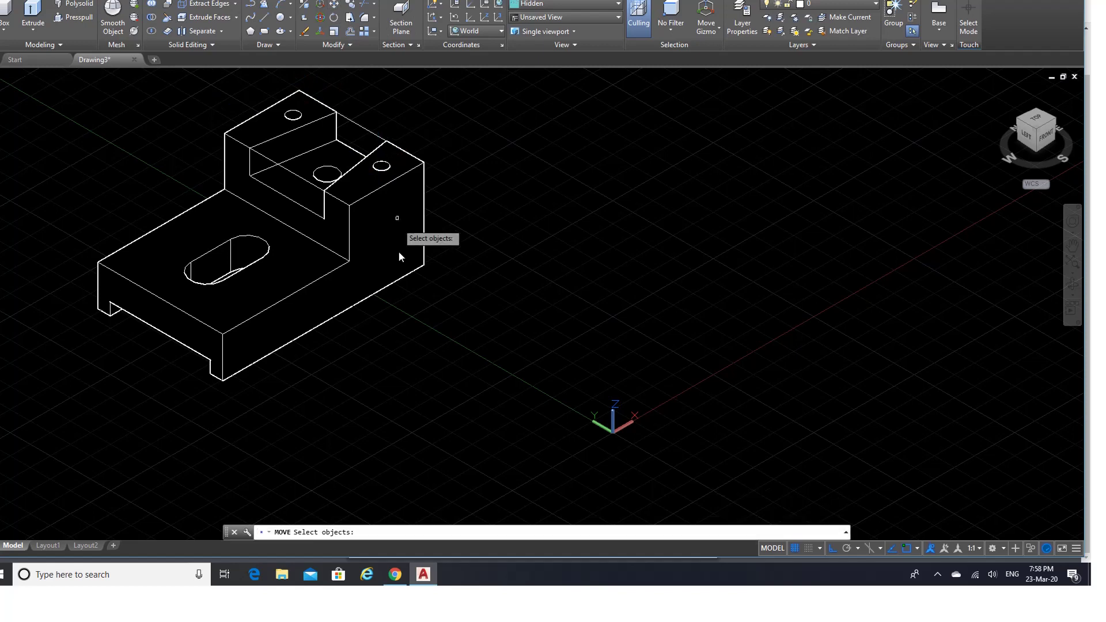
left_click(397, 313)
left_click(318, 259)
key("Return")
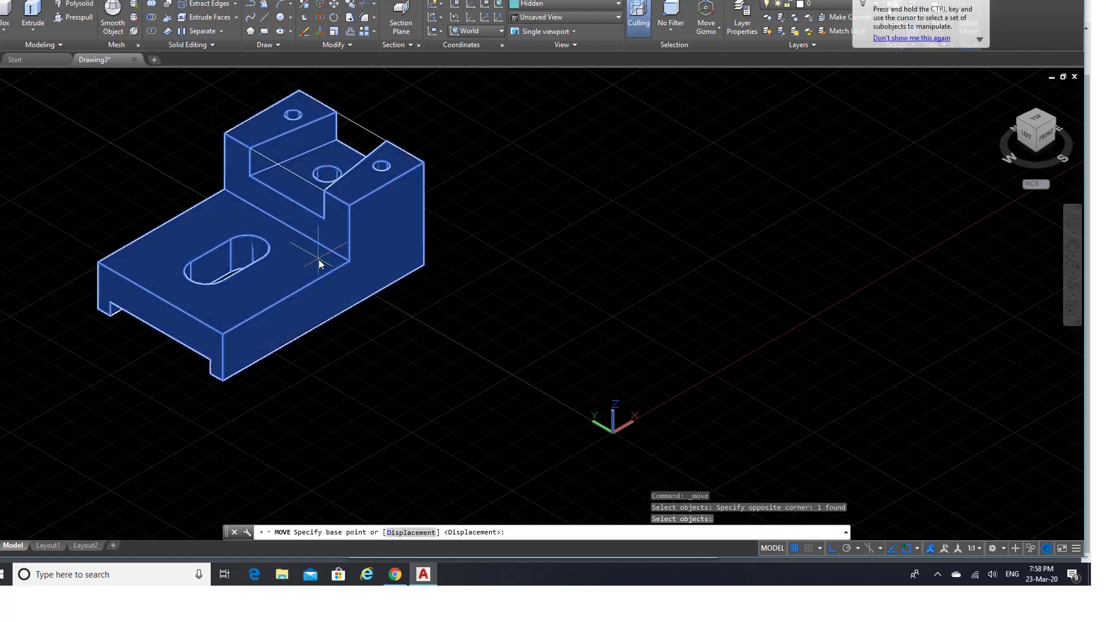
left_click(319, 260)
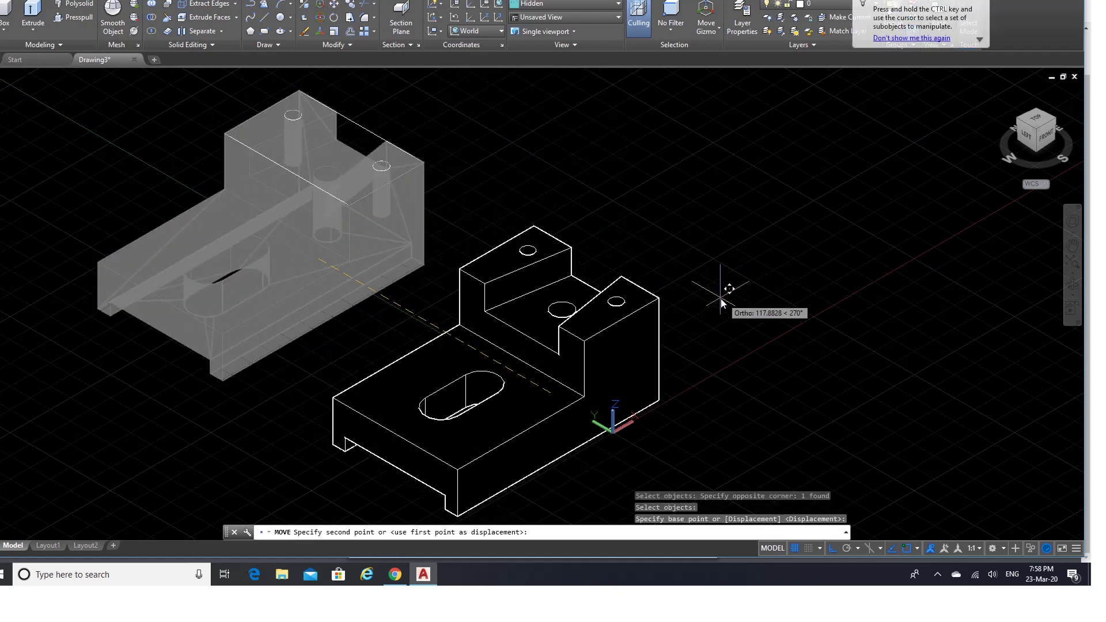
left_click(720, 298)
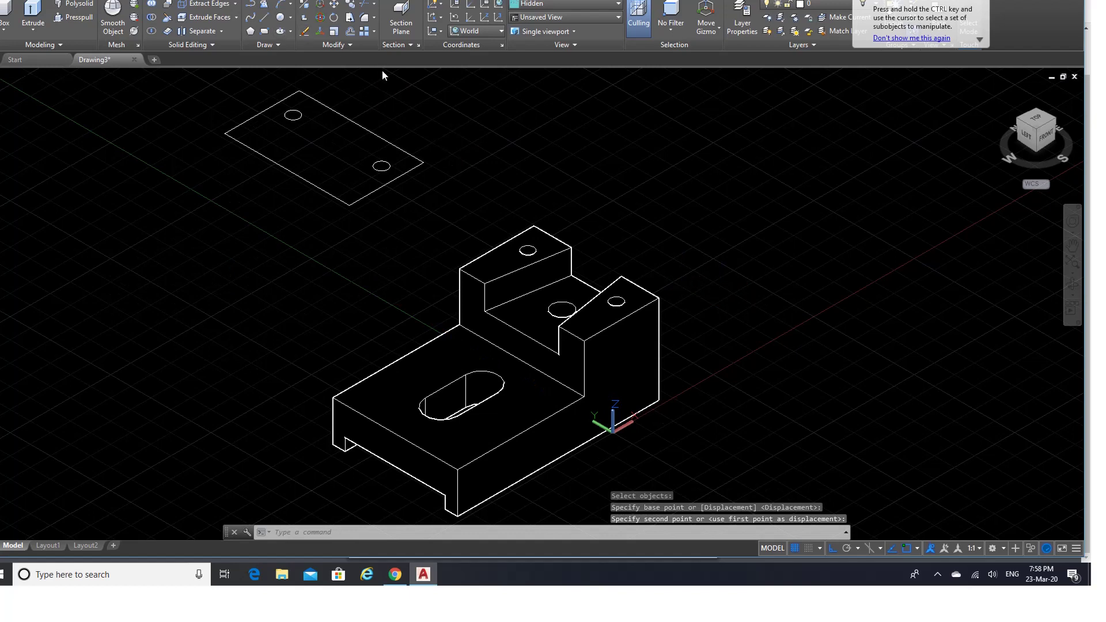
Step: Erase the leftover rectangle and circles, and fit the bracket to the drawing extents
left_click(458, 188)
left_click(242, 99)
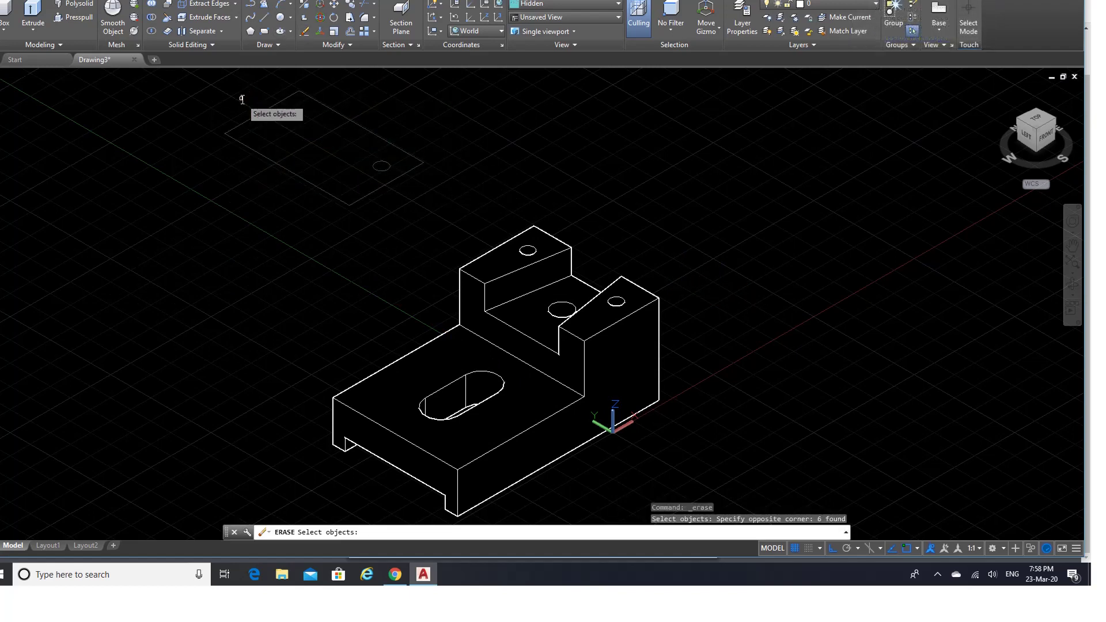
key("Return")
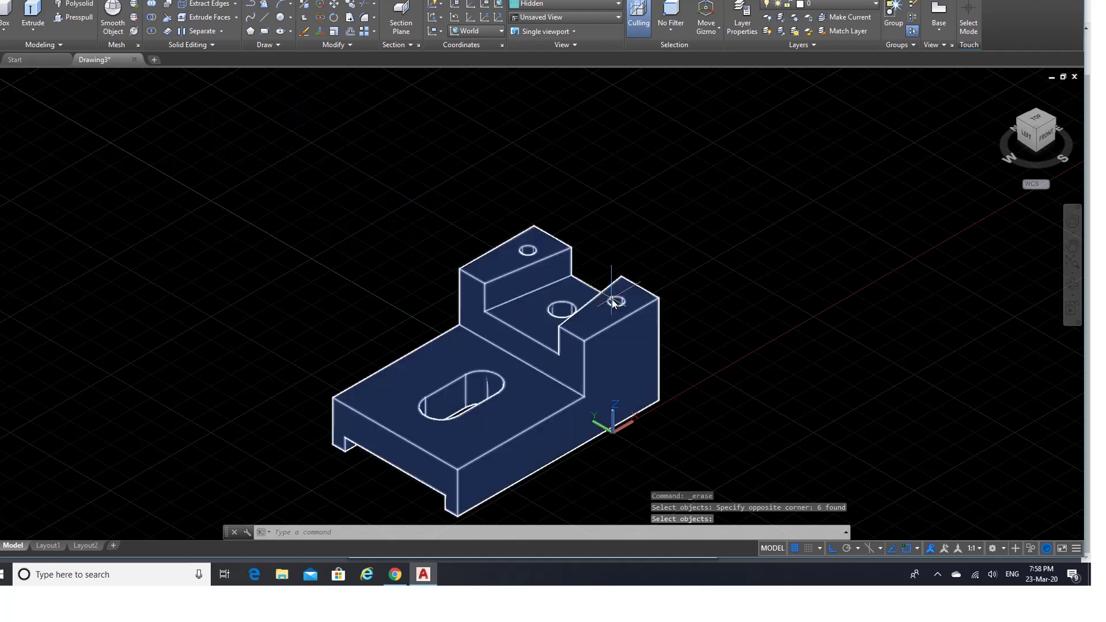
type("z")
key("Return")
type("e")
key("Return")
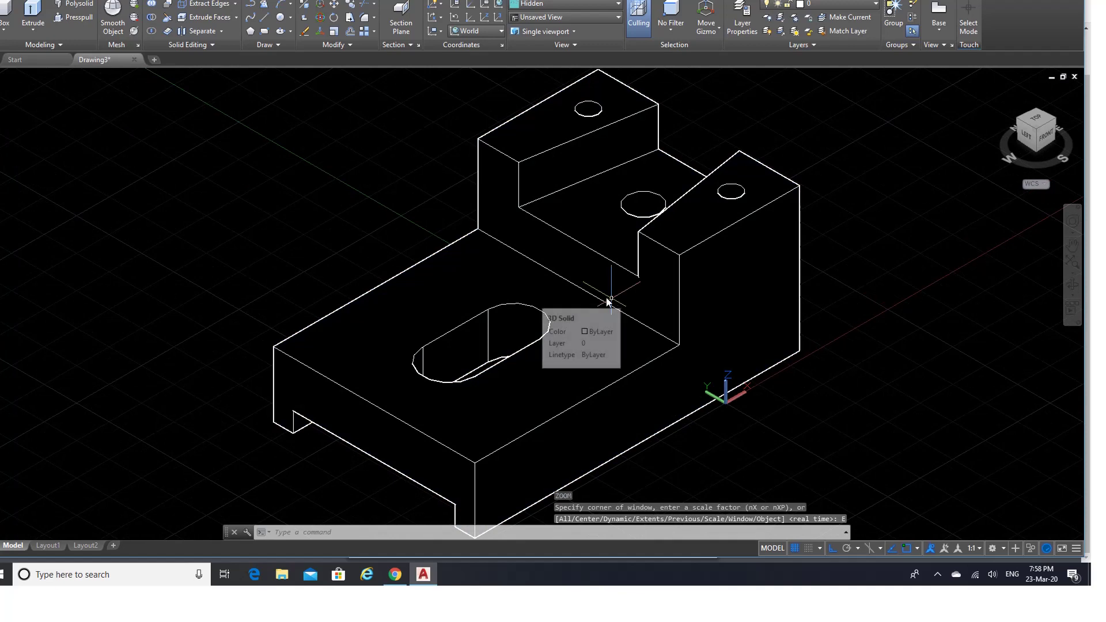
scroll(591, 278, "down", 2)
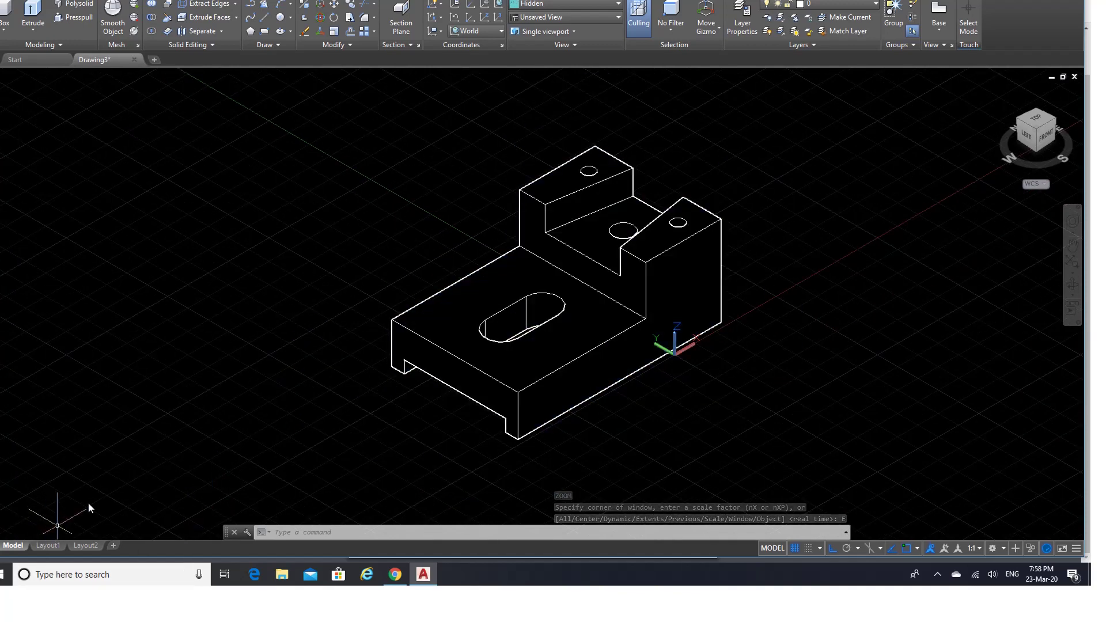
Step: Open Layout1 and erase its existing viewport, leaving an empty sheet
left_click(48, 546)
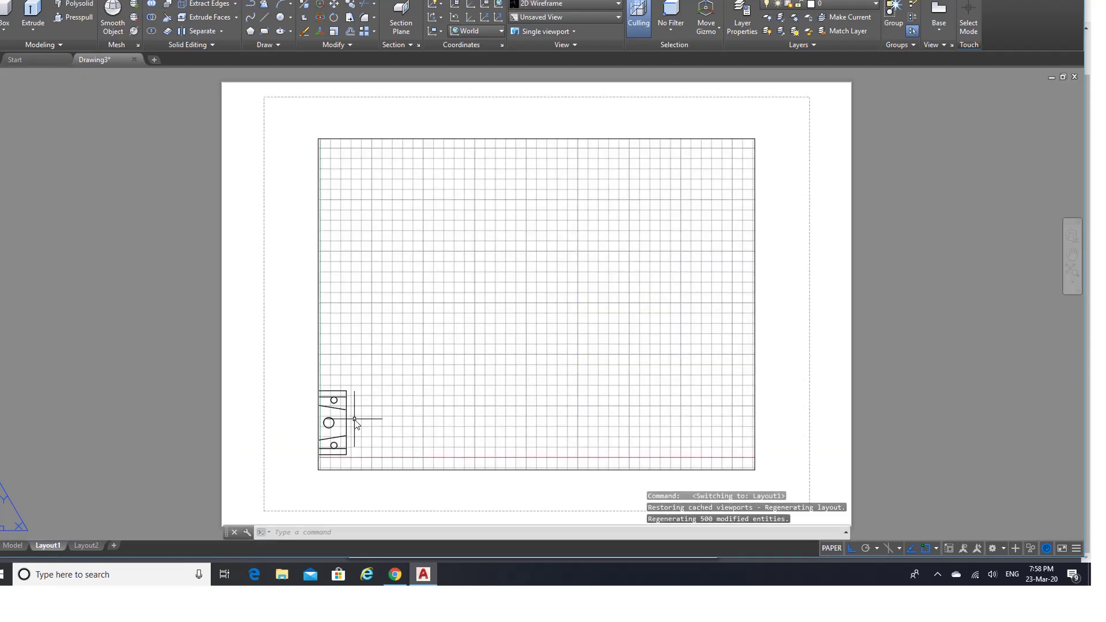
left_click(86, 545)
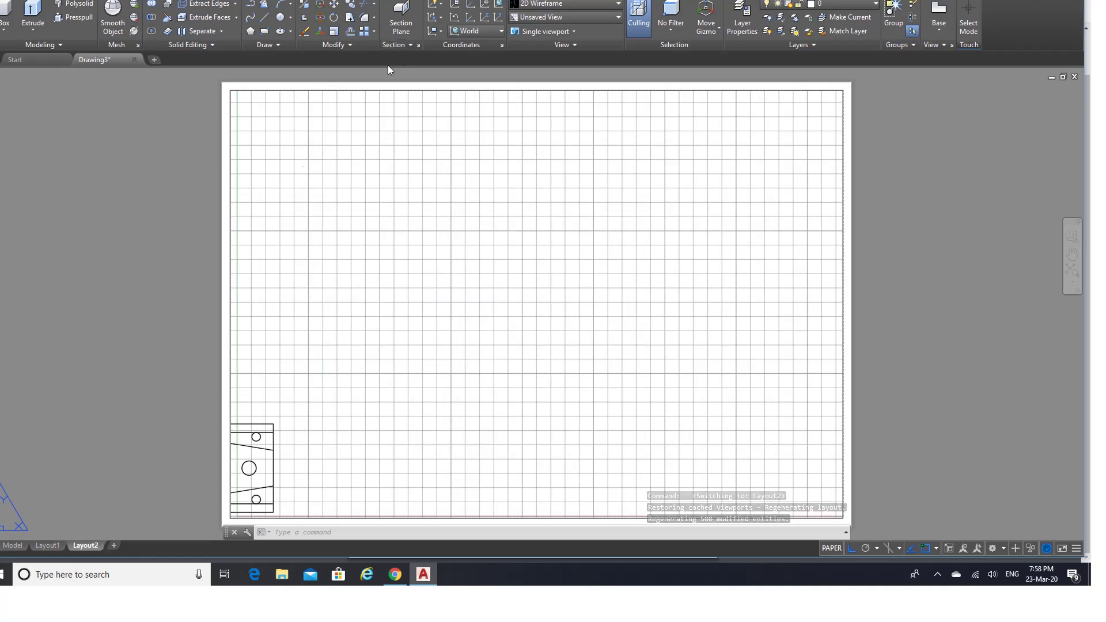
left_click(47, 544)
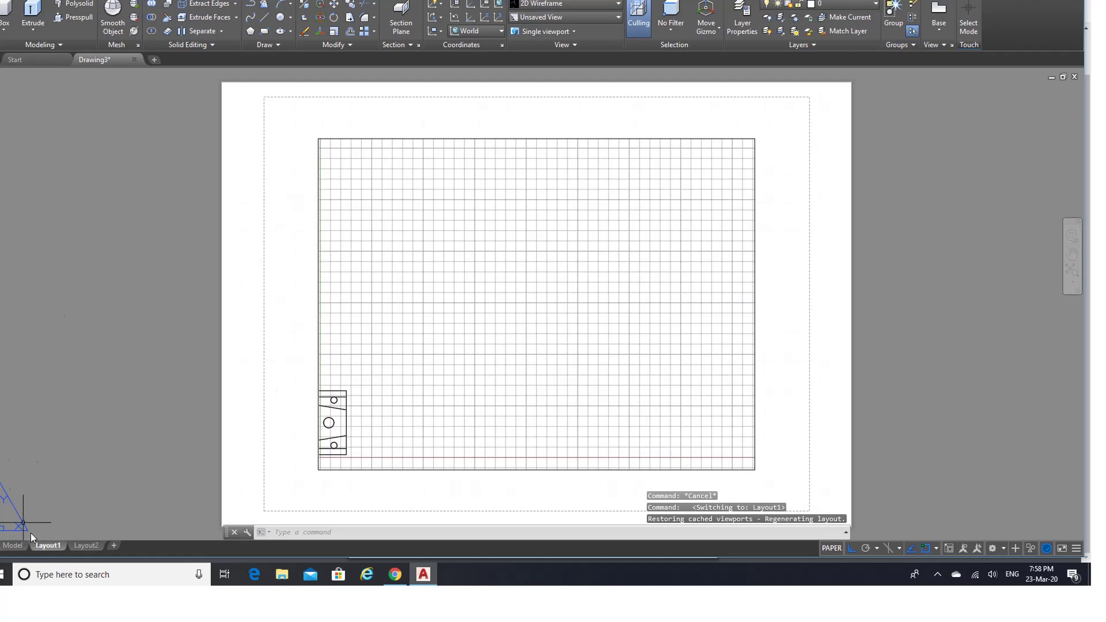
left_click(306, 30)
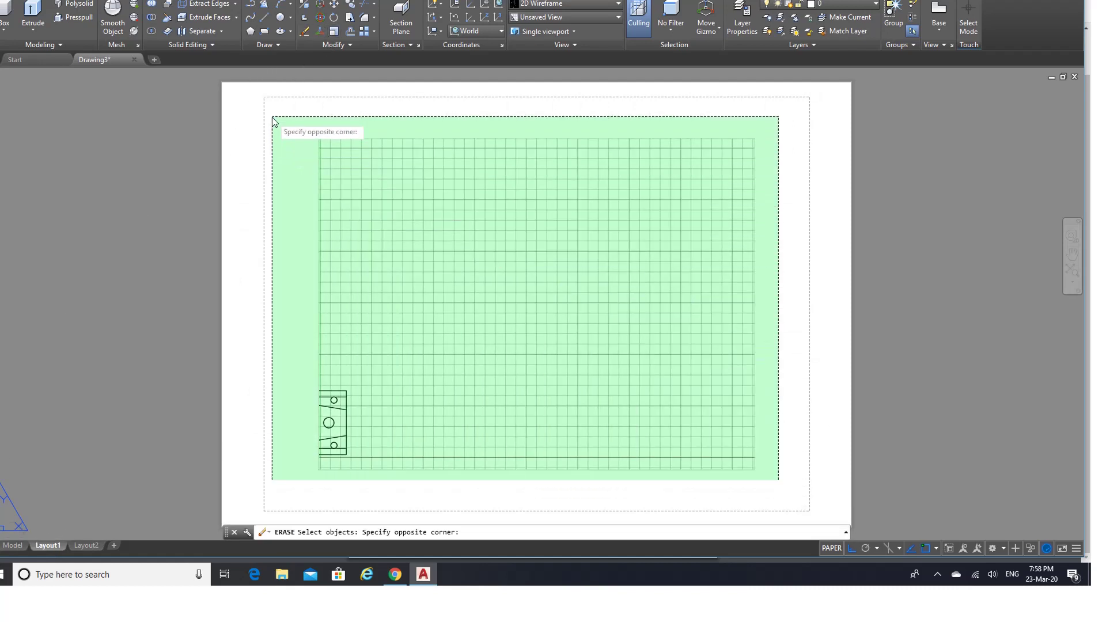
left_click(271, 117)
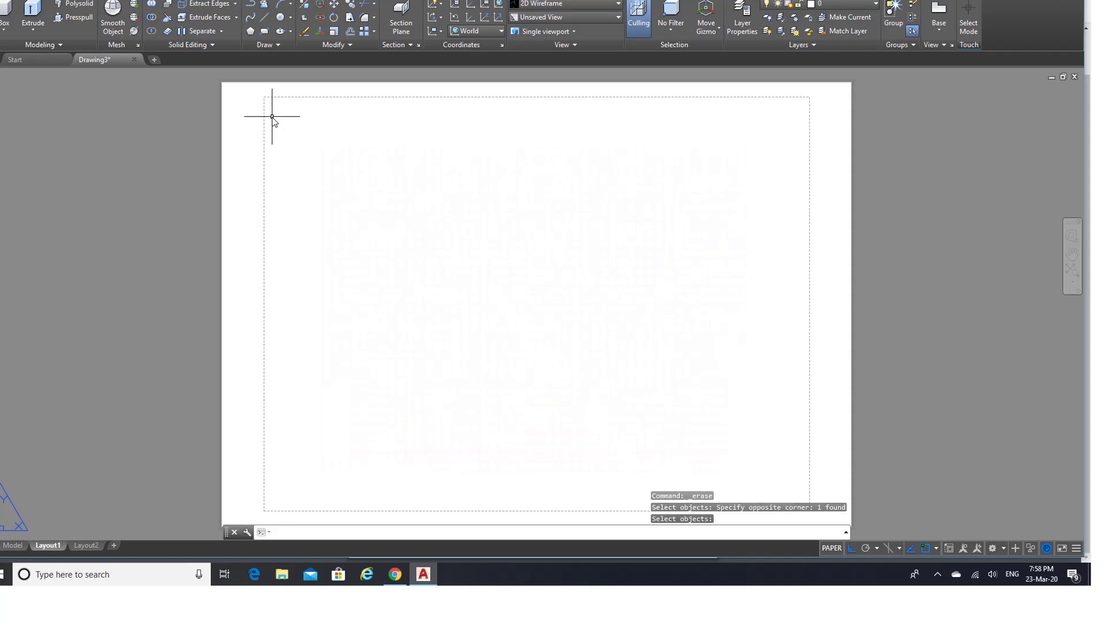
key("Return")
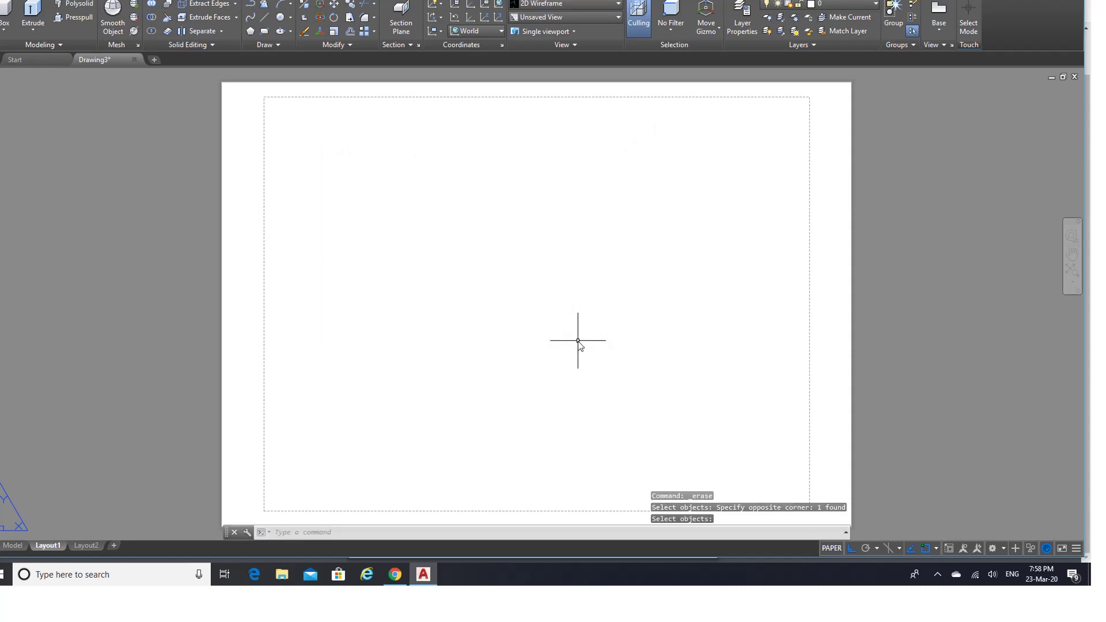
Step: Set the drafting standard for new drawing views to third angle projection
left_click(952, 44)
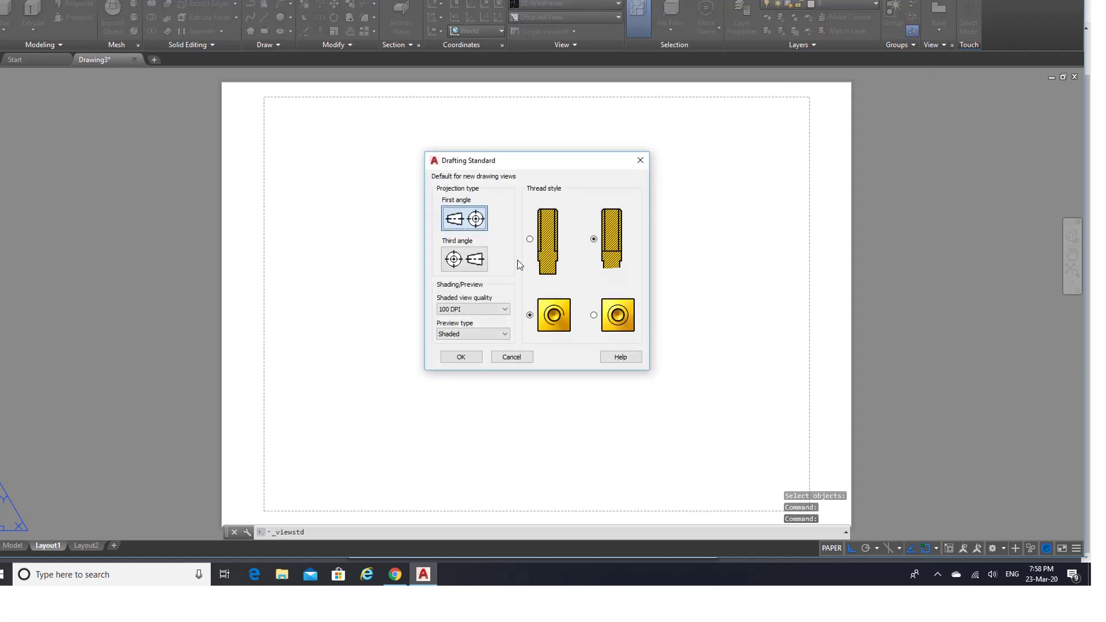
left_click(454, 259)
left_click(460, 357)
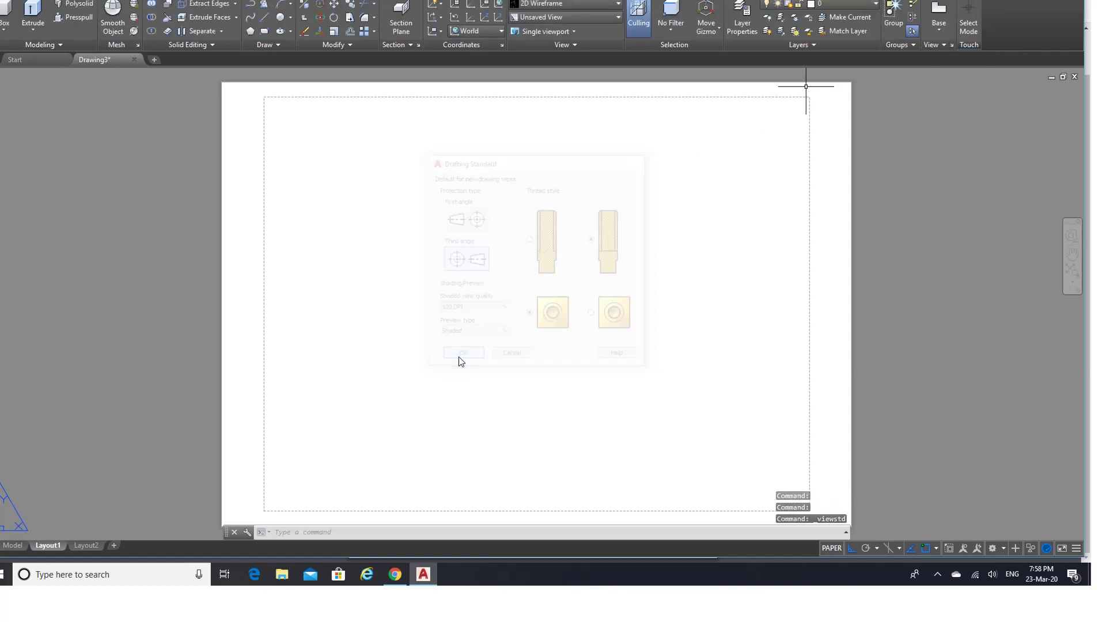
Step: Place a front base view of the model at 1:2 scale near the lower right of the sheet
left_click(937, 32)
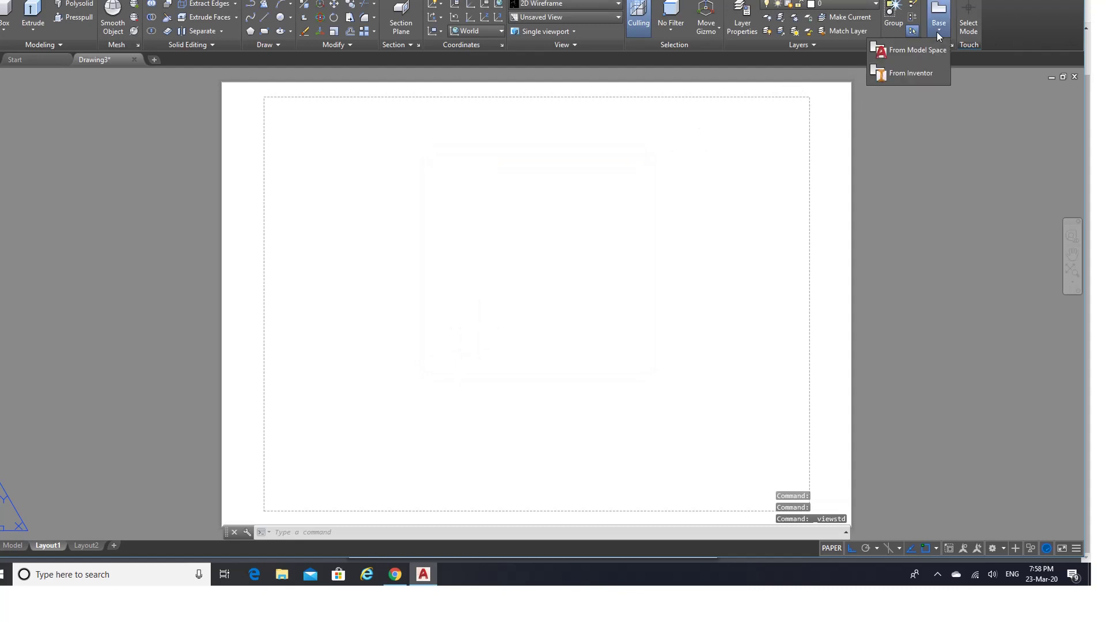
left_click(911, 52)
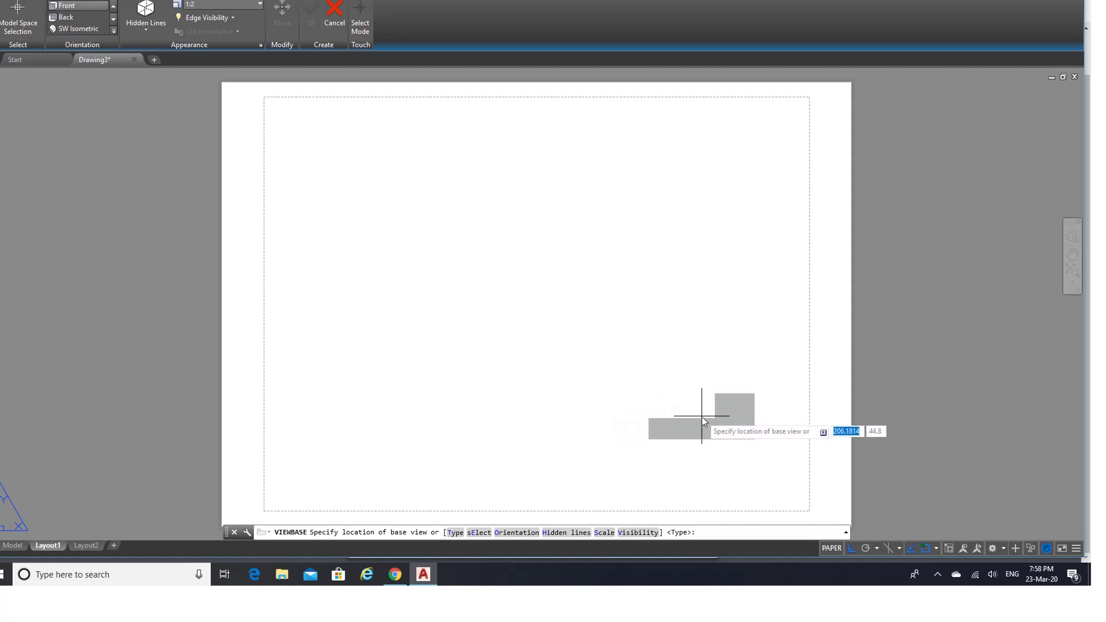
left_click(714, 434)
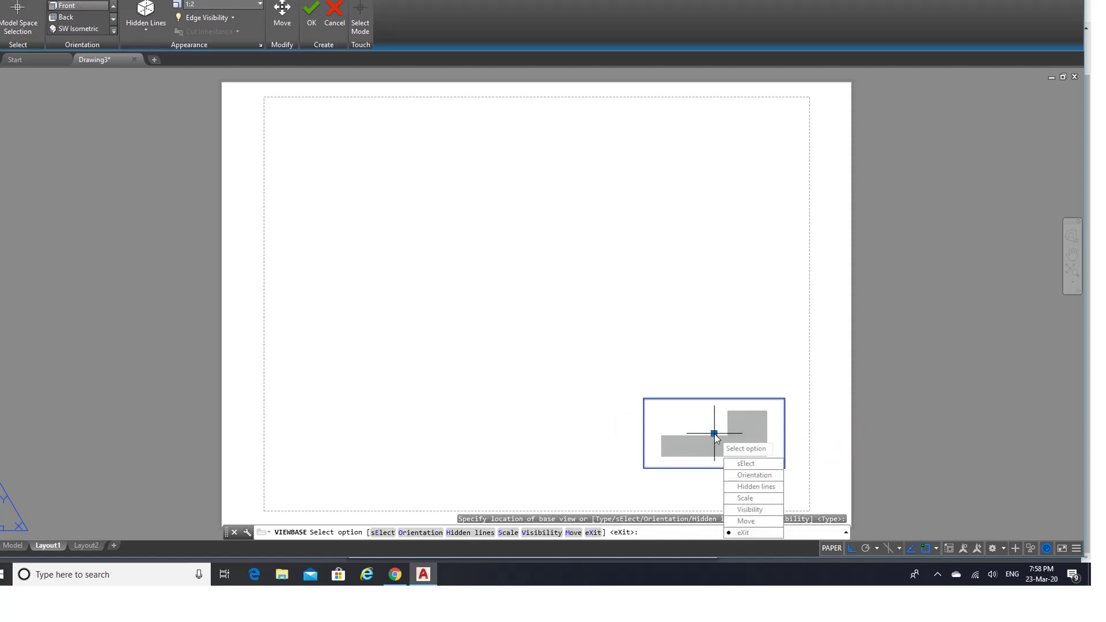
key("Return")
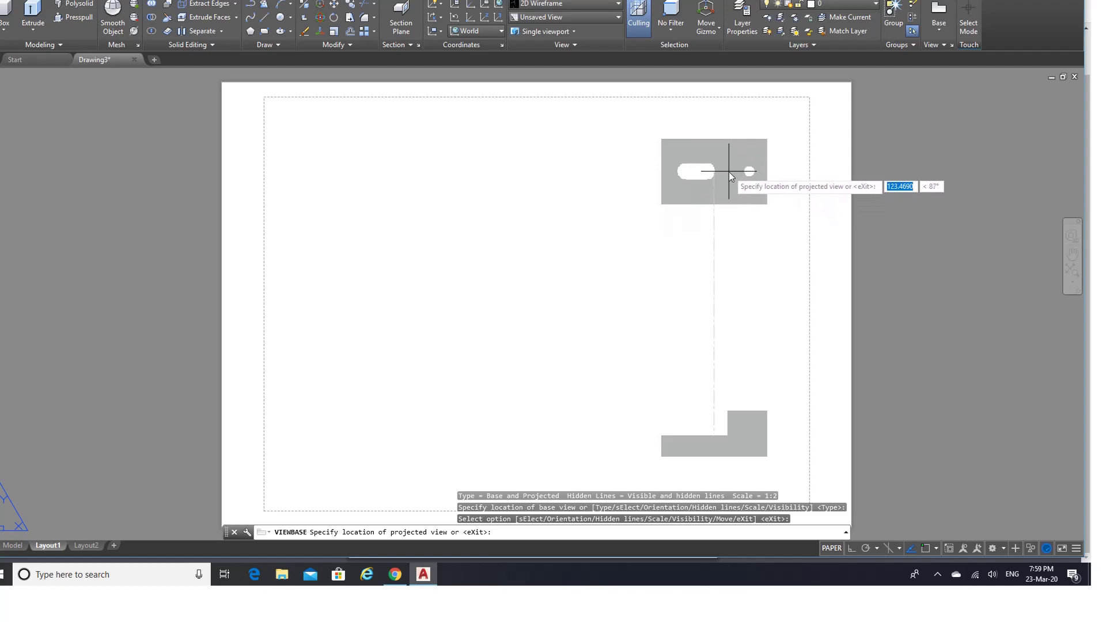
Step: Place projected views of the front view: the top view above it, the left side view beside it, and an isometric at the upper left
left_click(727, 171)
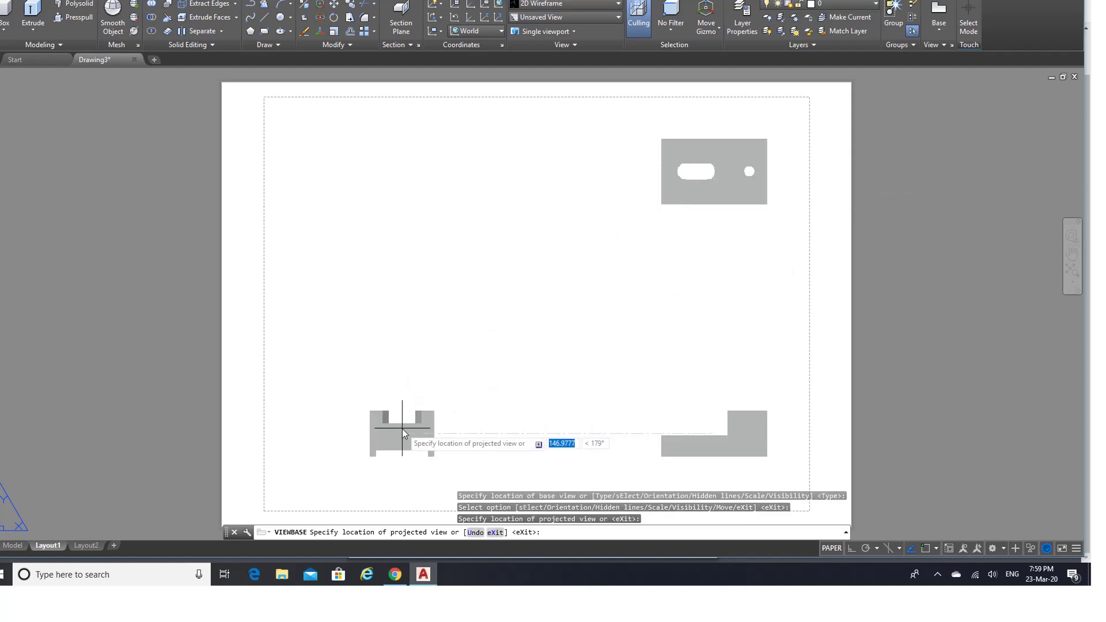
left_click(375, 433)
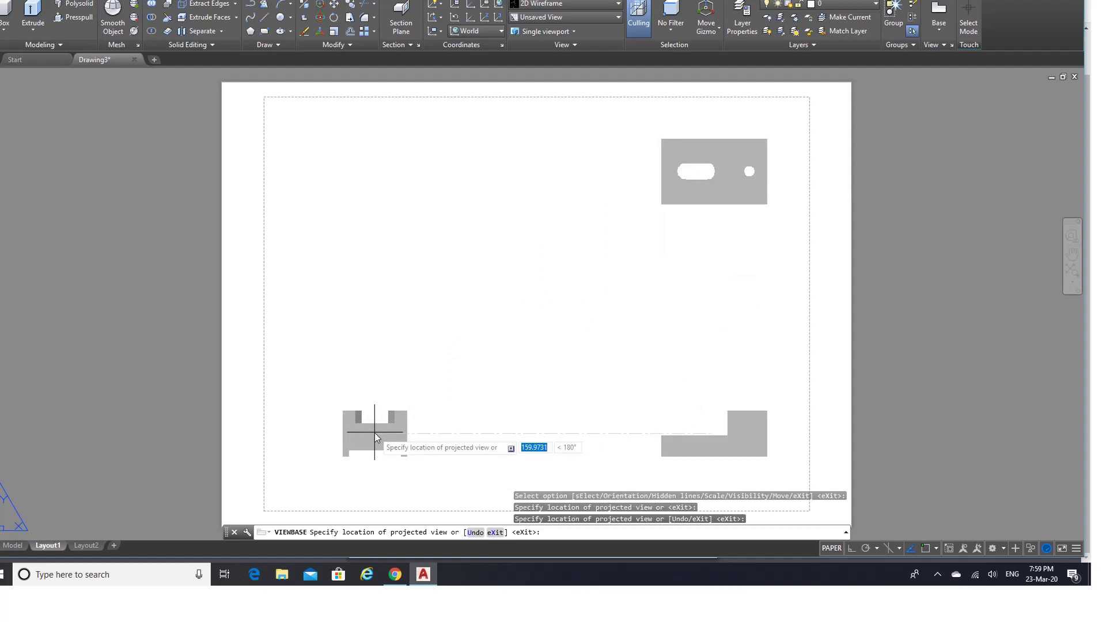
left_click(384, 214)
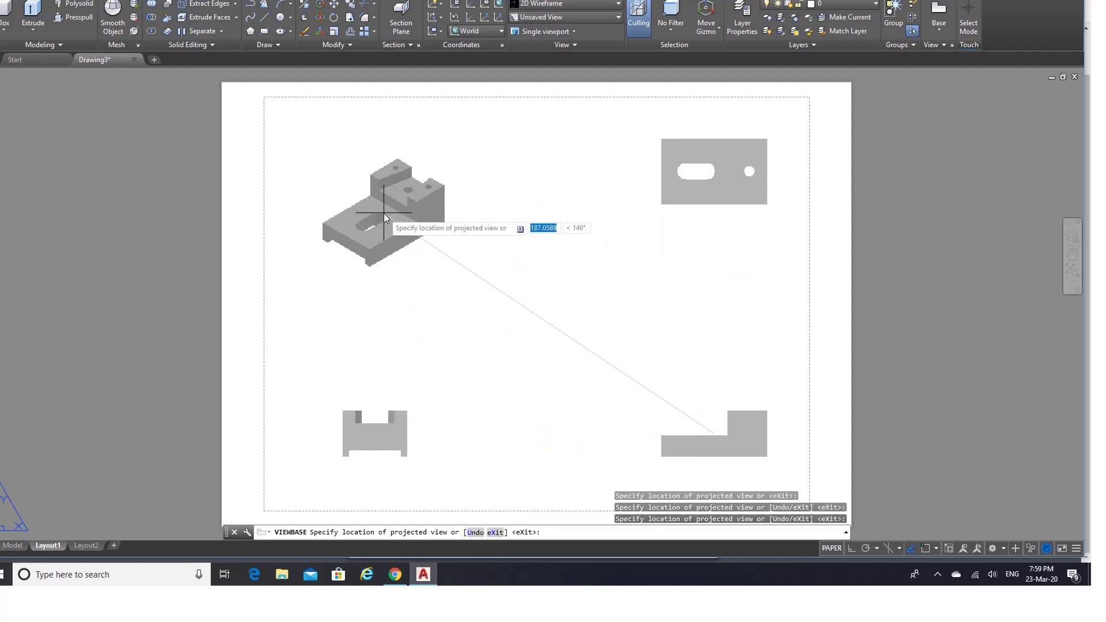
key("Return")
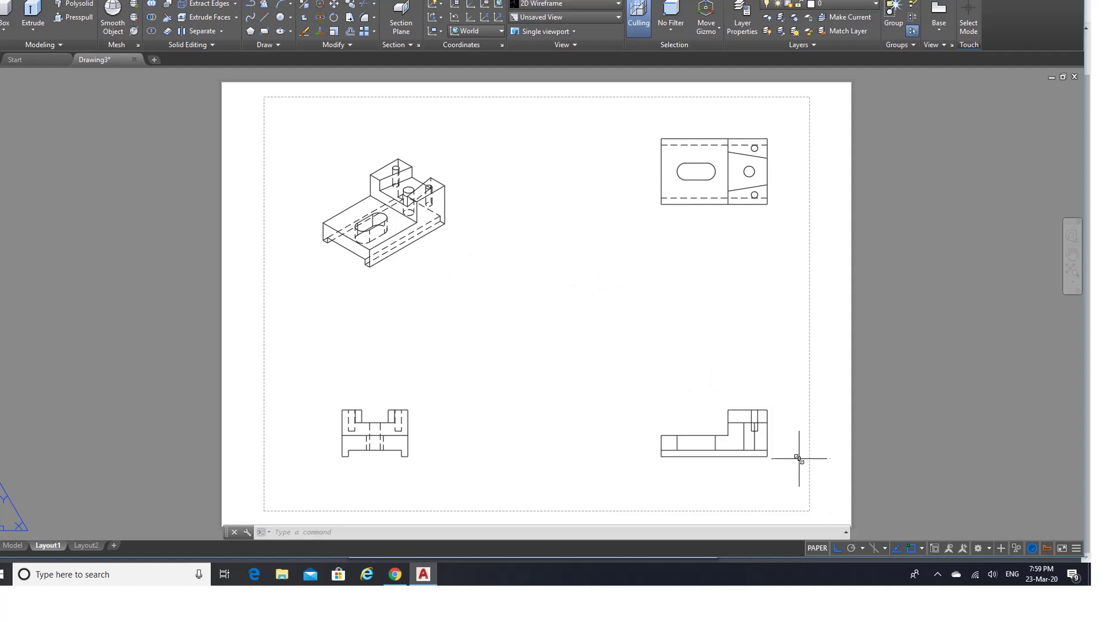
Step: Start a full section view from the top view and enable the Midpoint object snap
scroll(798, 459, "up", 2)
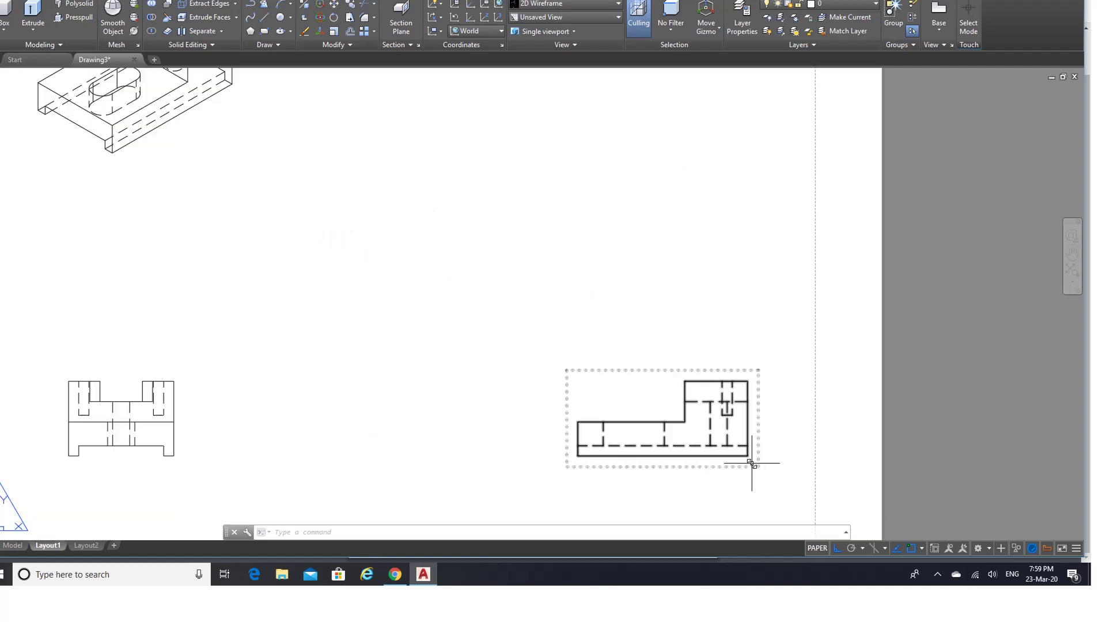
scroll(641, 262, "down", 2)
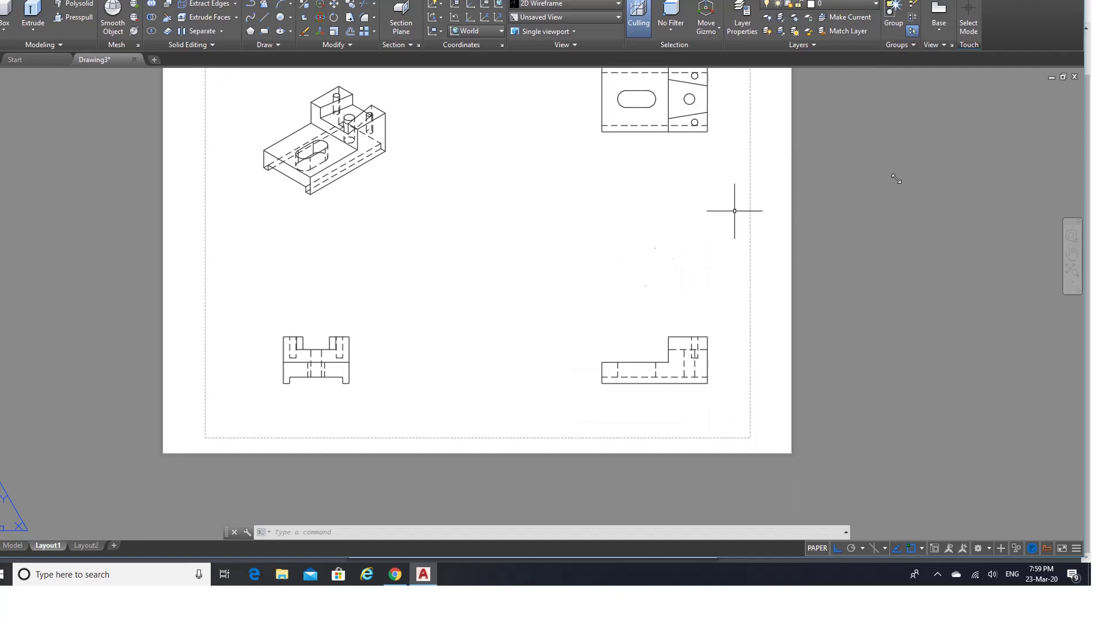
left_click(1071, 254)
left_click_drag(672, 183, 659, 247)
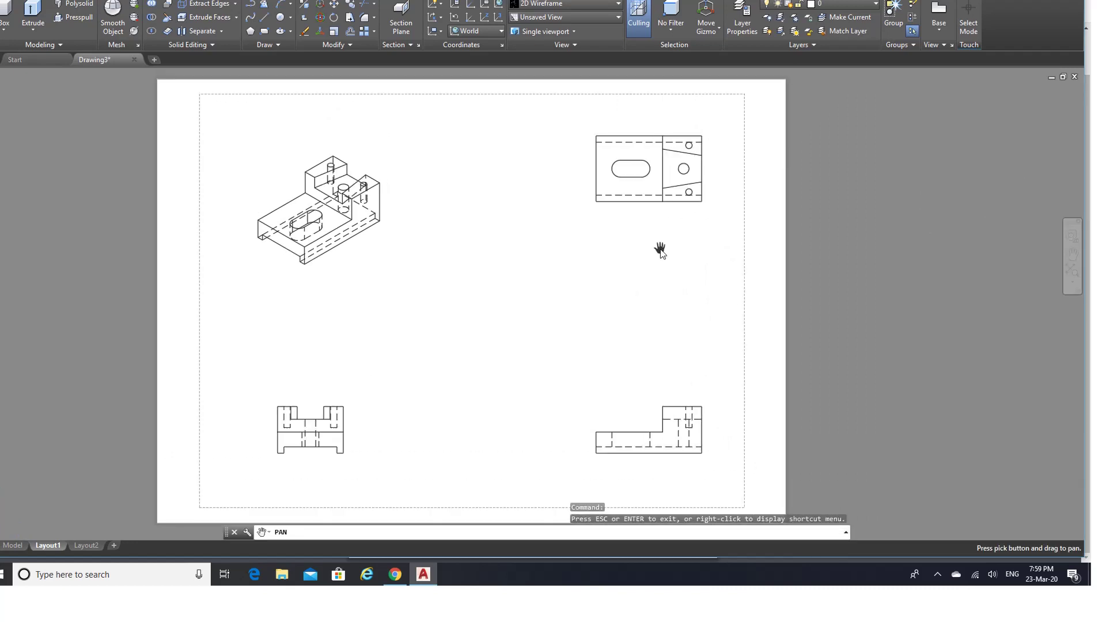
right_click(660, 249)
left_click(684, 256)
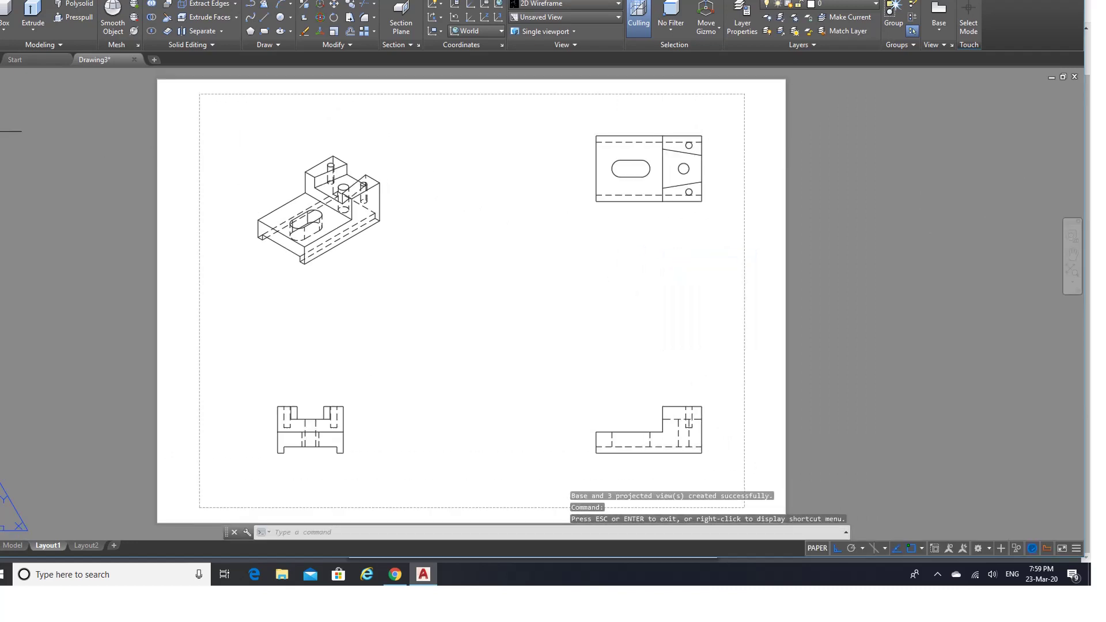
left_click(639, 176)
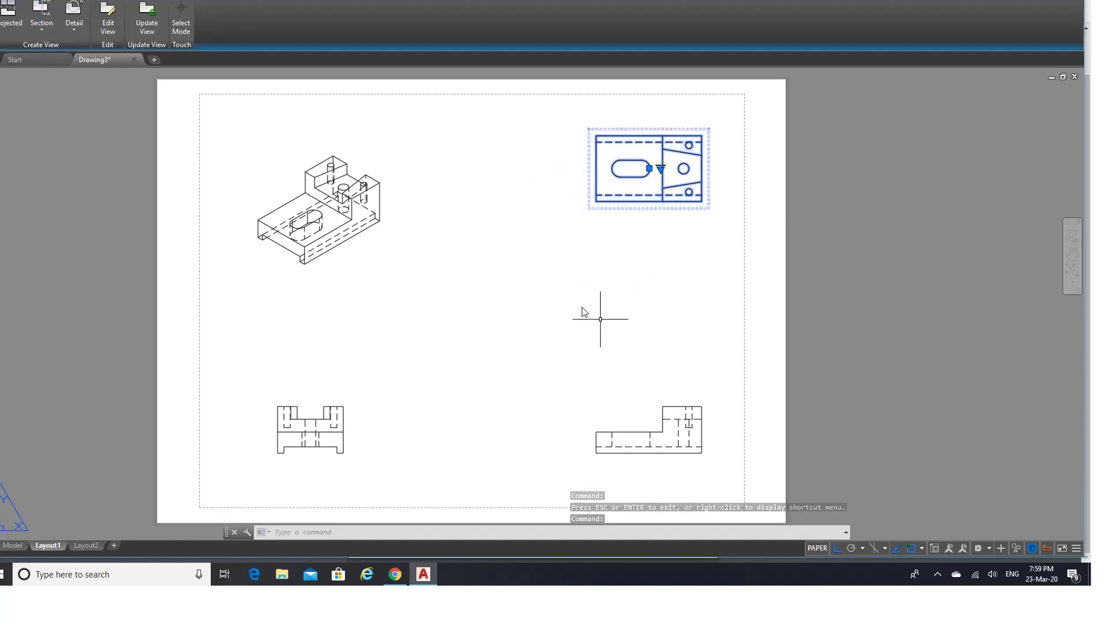
left_click(46, 30)
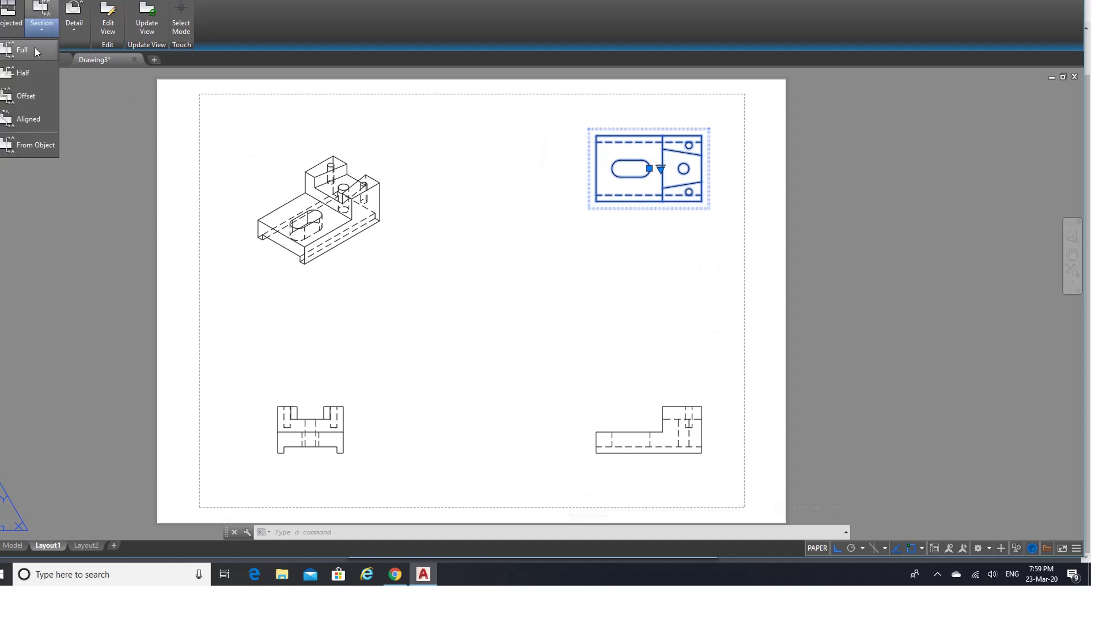
left_click(29, 50)
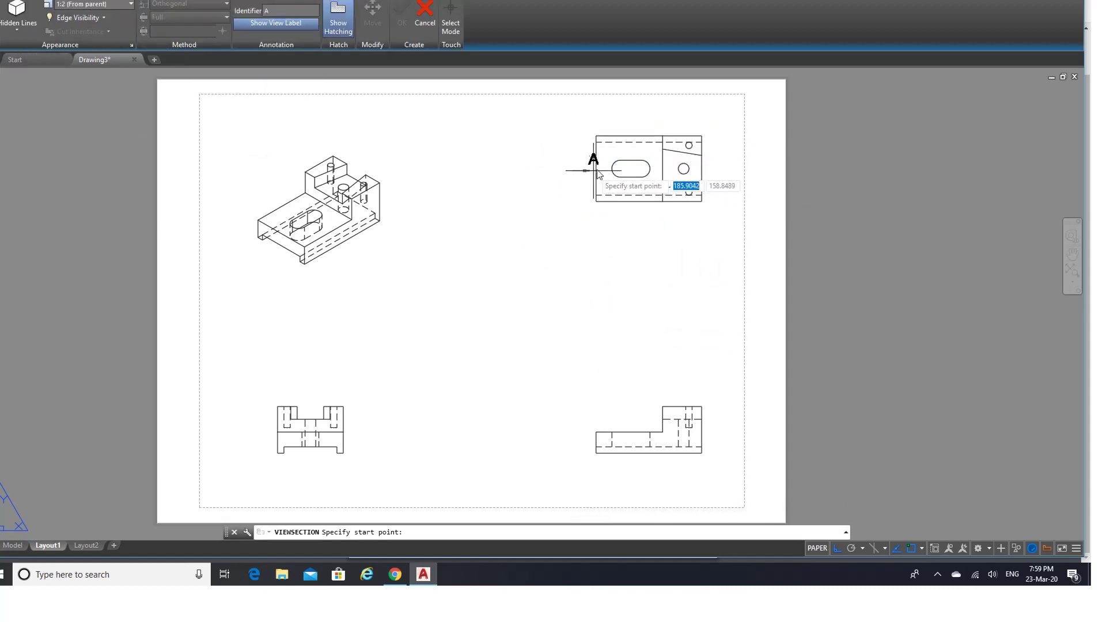
left_click(922, 548)
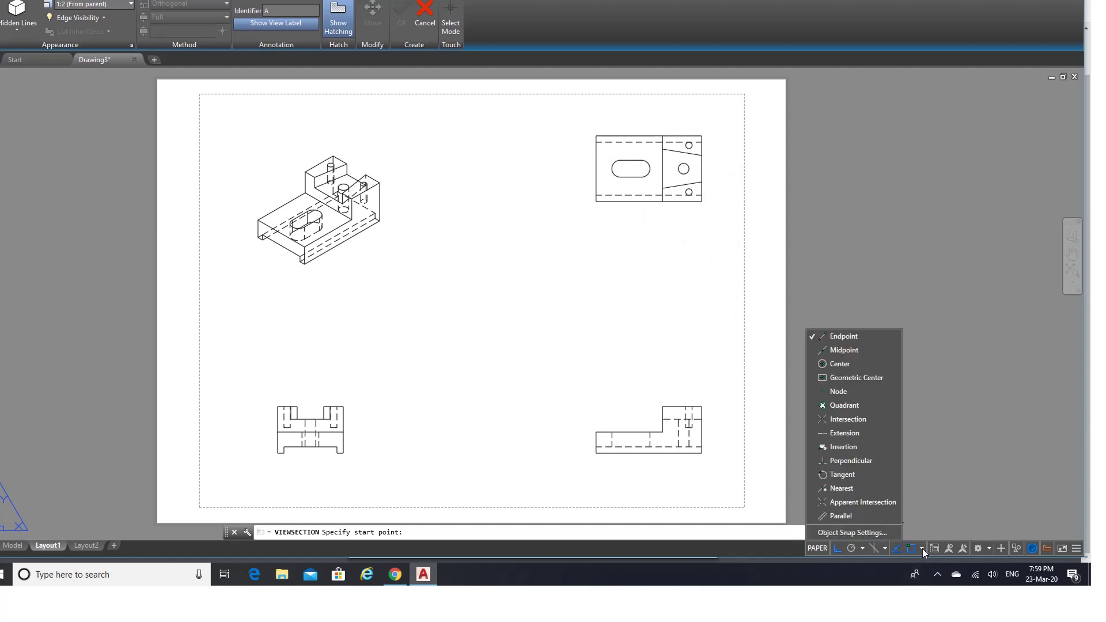
left_click(844, 350)
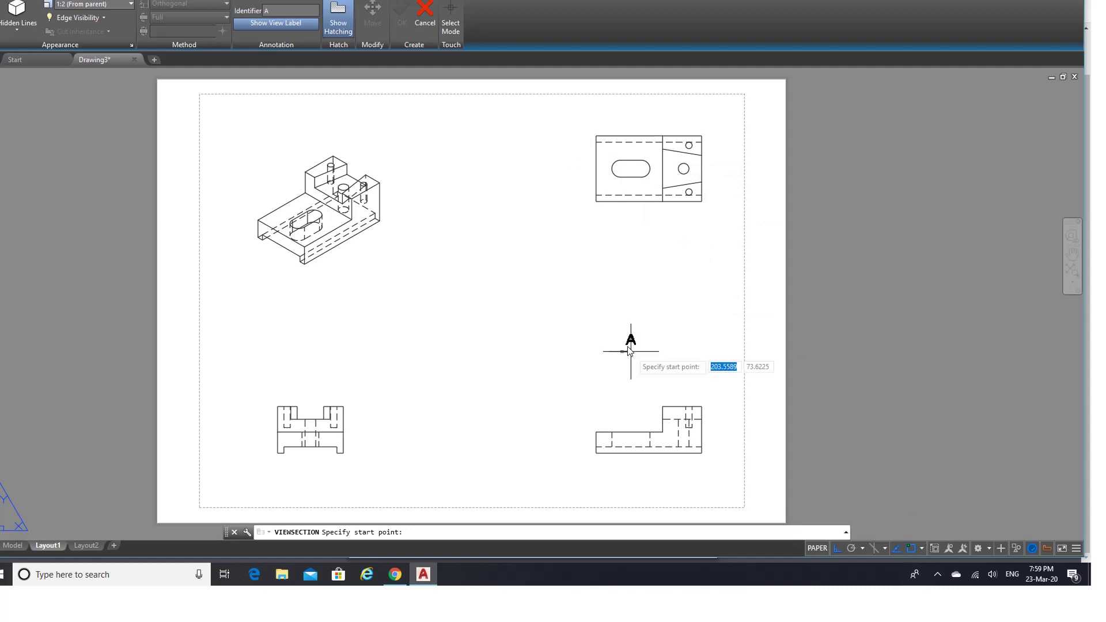
Step: Run section line A-A between the midpoints of the top view's short edges and place the section between the top and front views
left_click(596, 168)
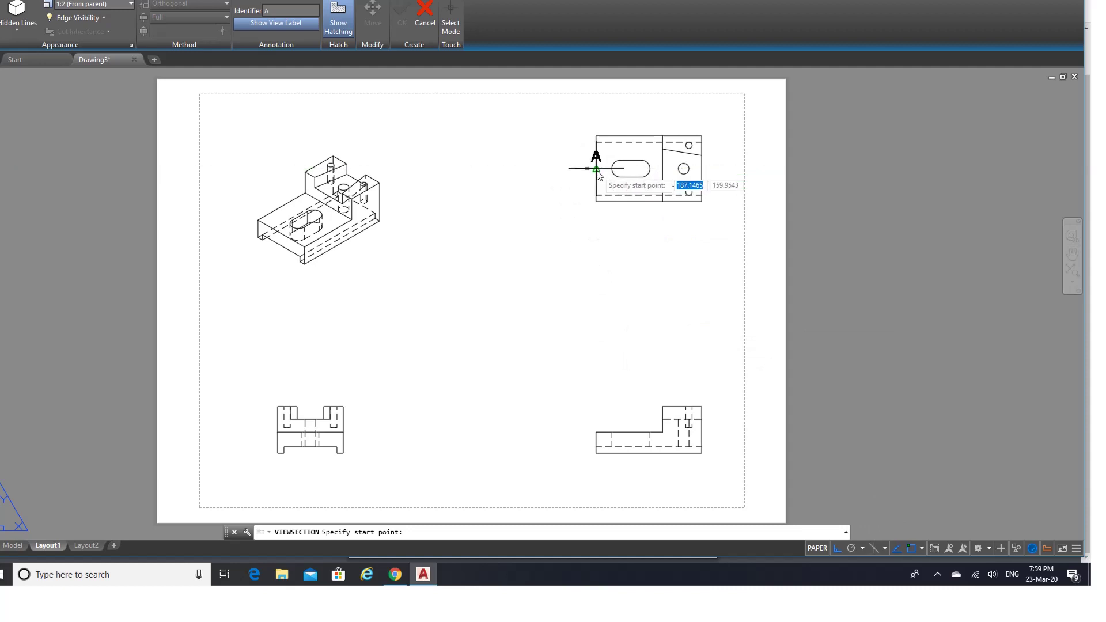
left_click(704, 169)
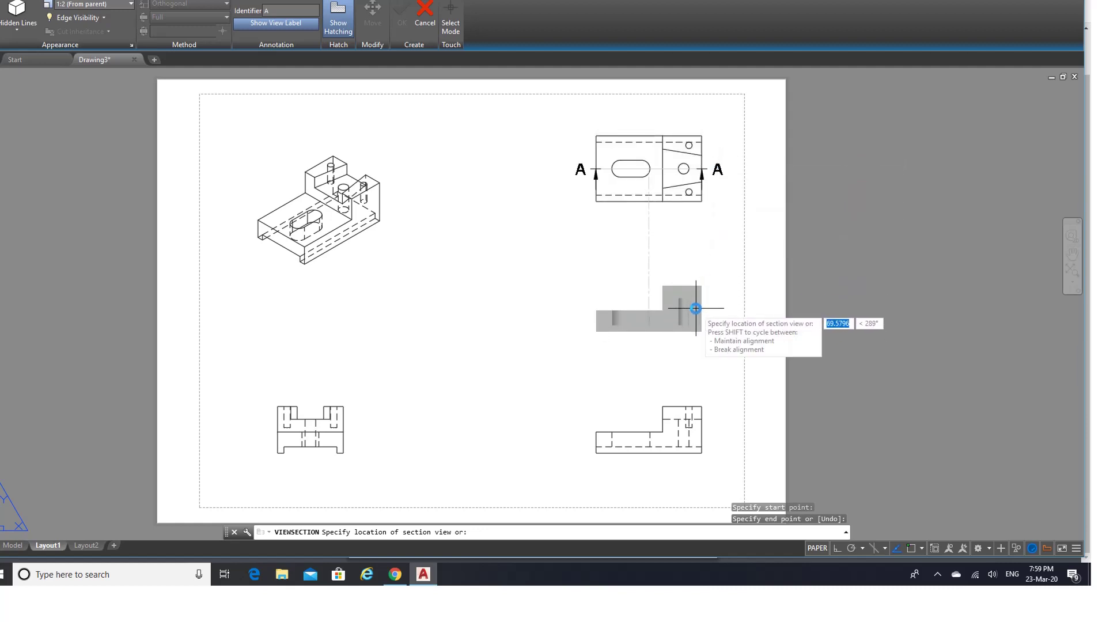
left_click(695, 312)
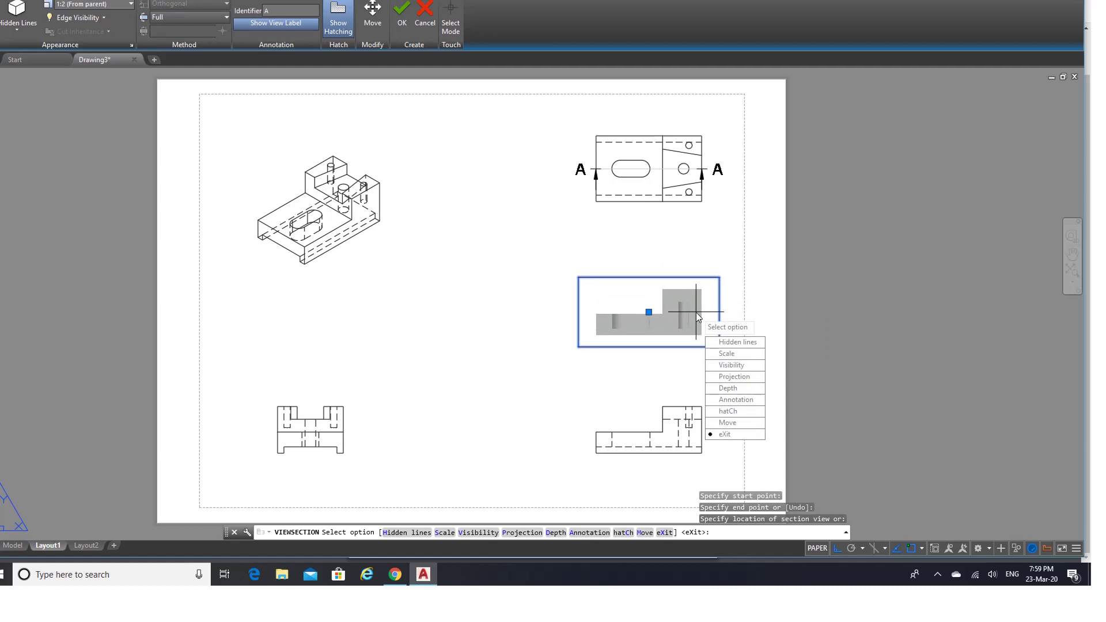
key("Return")
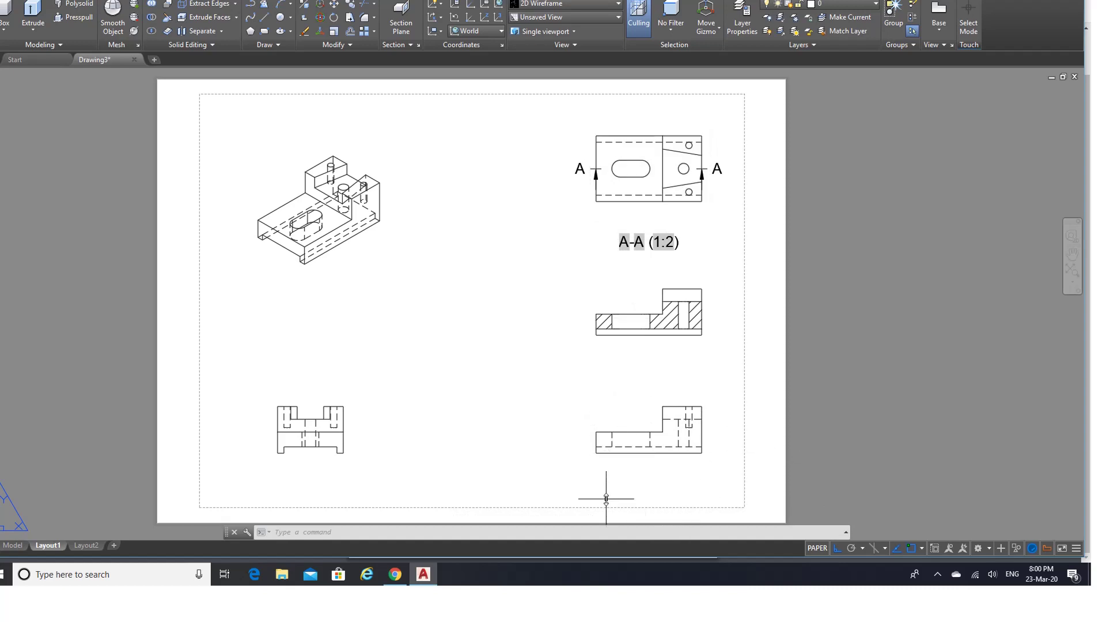
Step: Erase the A-A (1:2) label above the section view
left_click(633, 241)
right_click(634, 240)
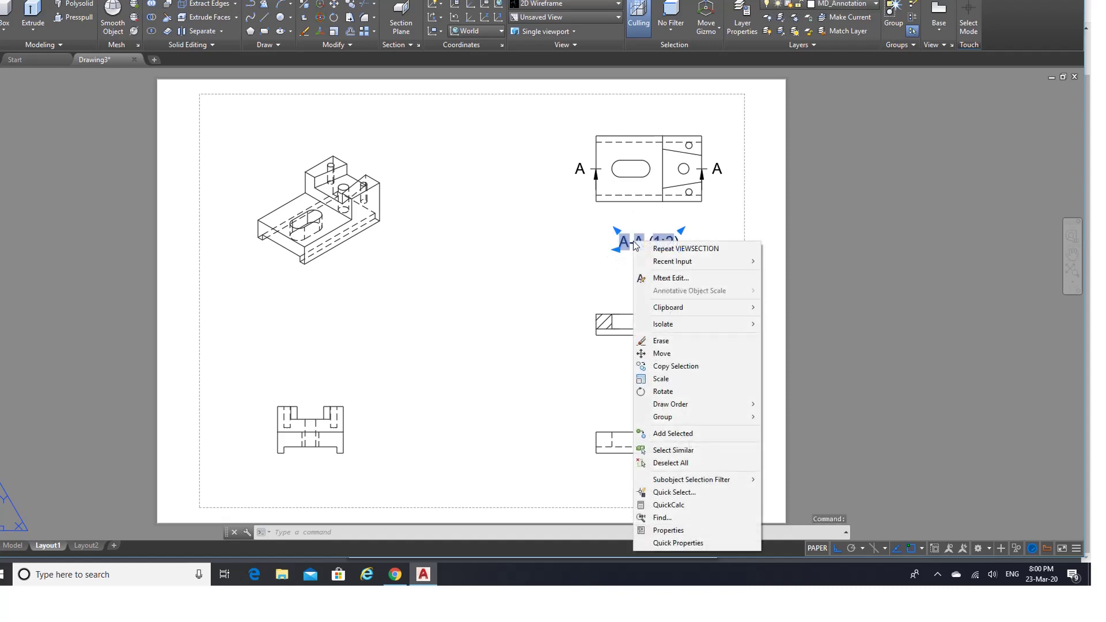
left_click(658, 337)
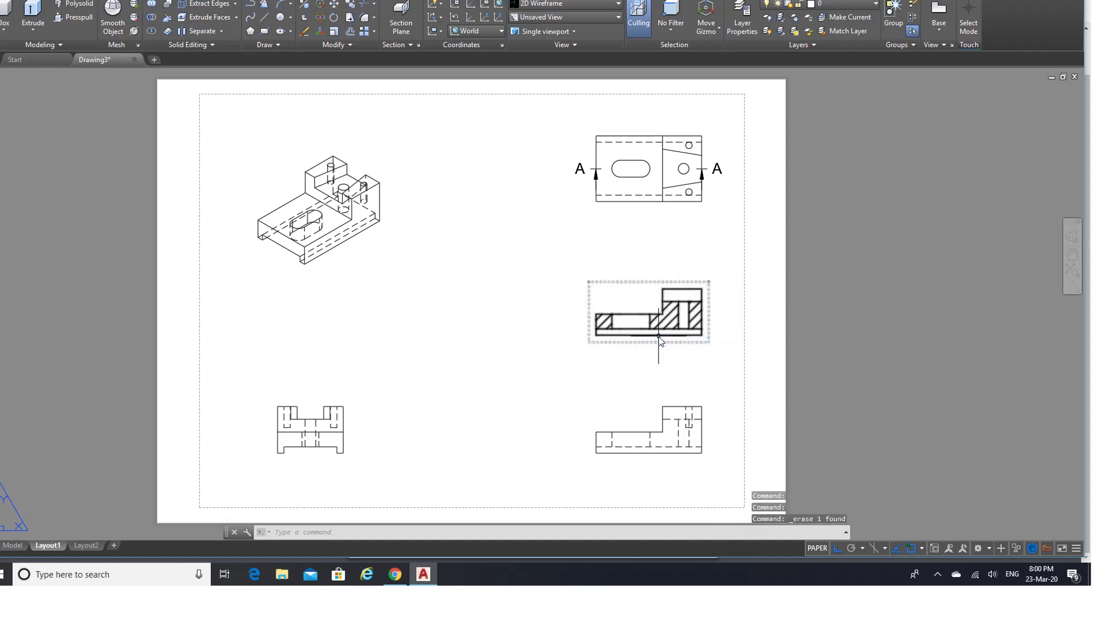
Step: Modify the ISO-25 dimension style to use black for the dimension lines and the dimension text
left_click(204, 0)
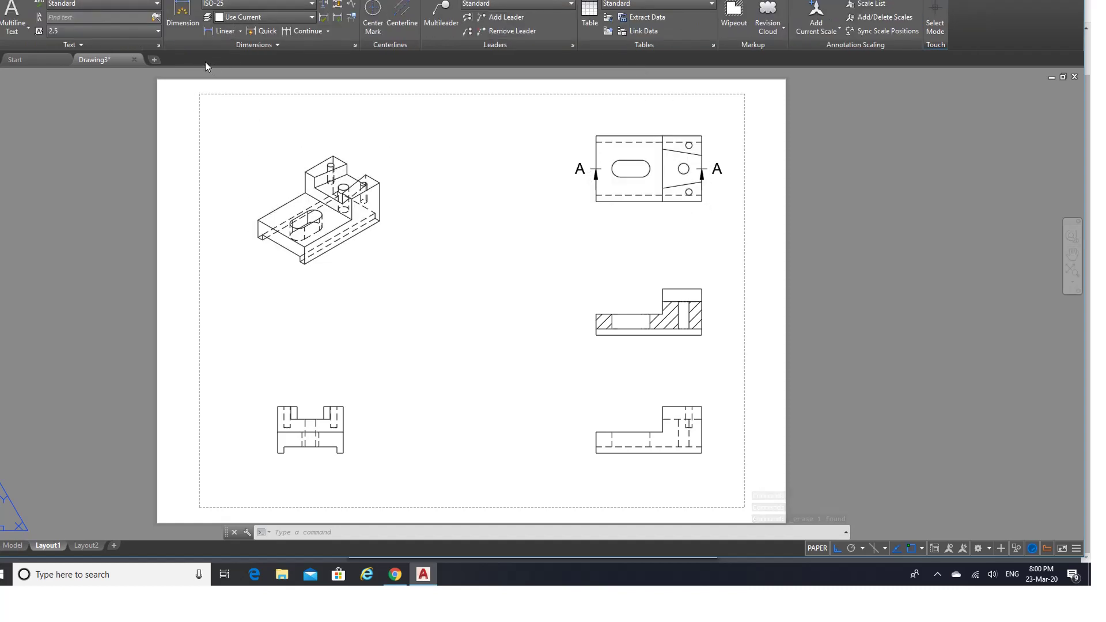
left_click(354, 44)
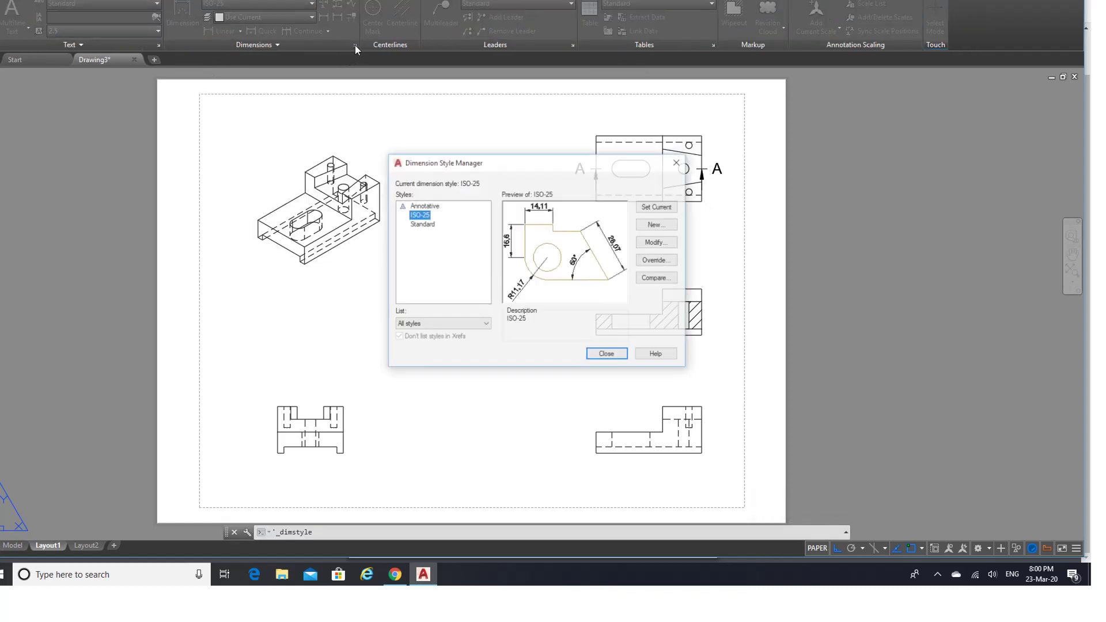
left_click(656, 242)
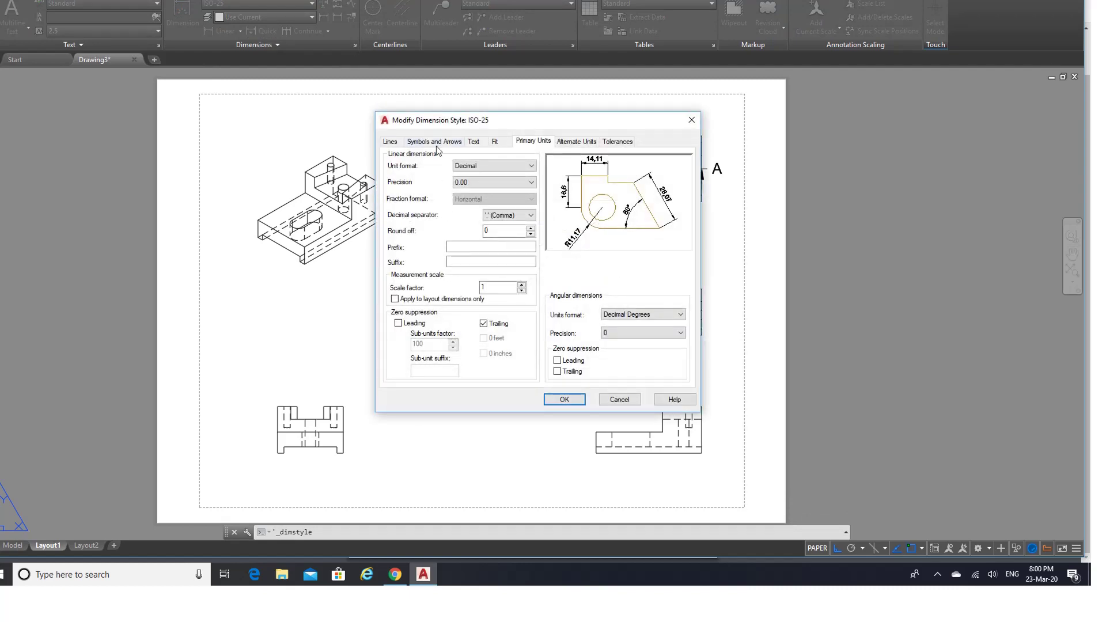
left_click(391, 142)
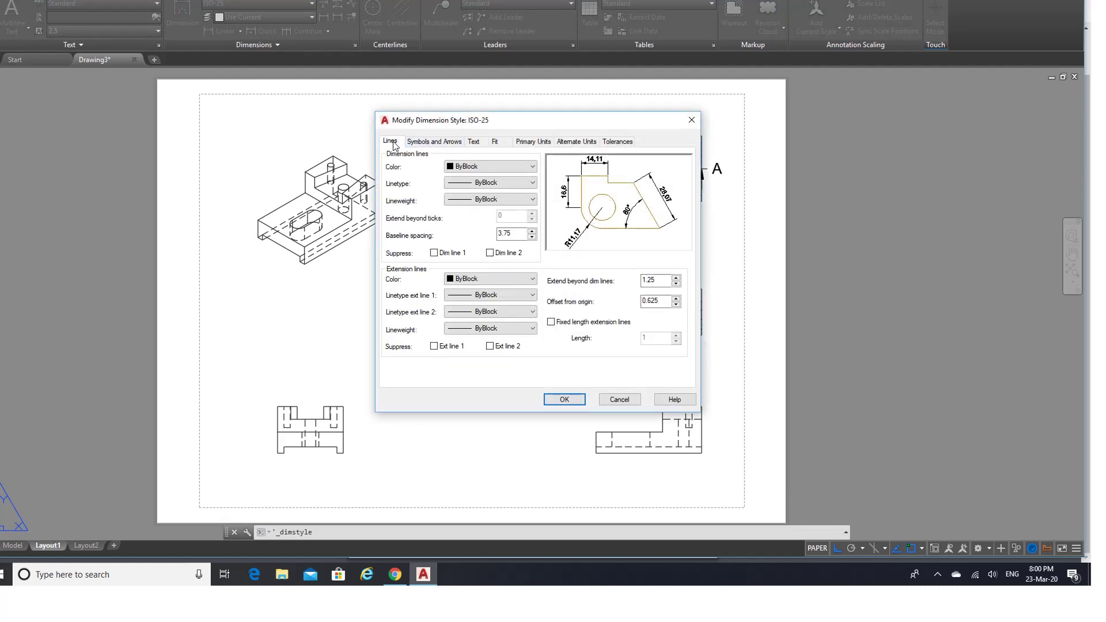
left_click(532, 168)
left_click(466, 254)
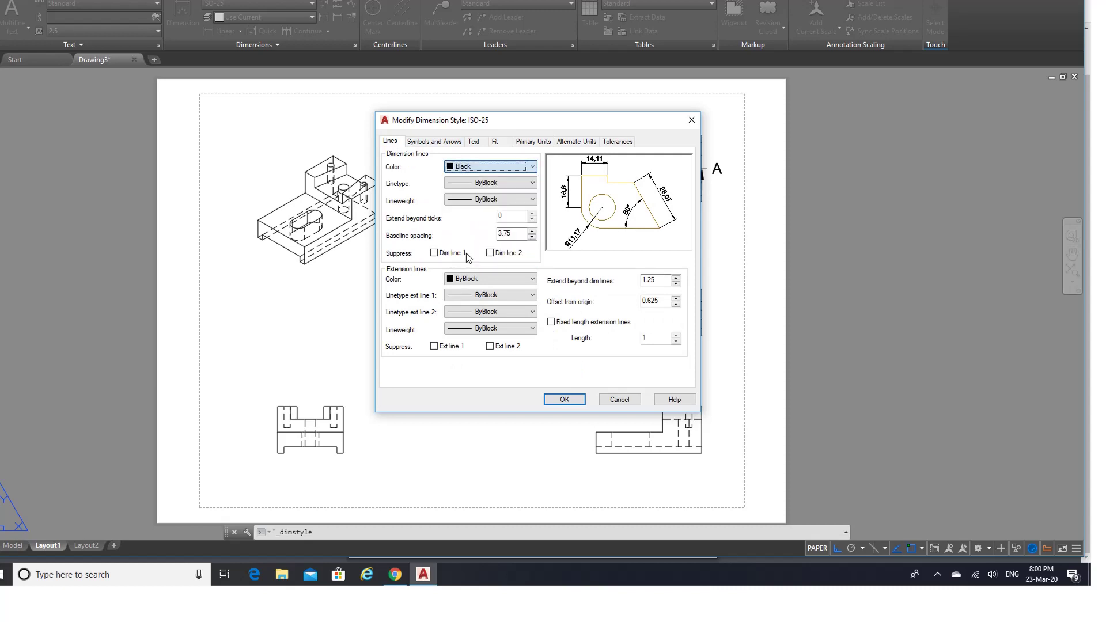
left_click(474, 141)
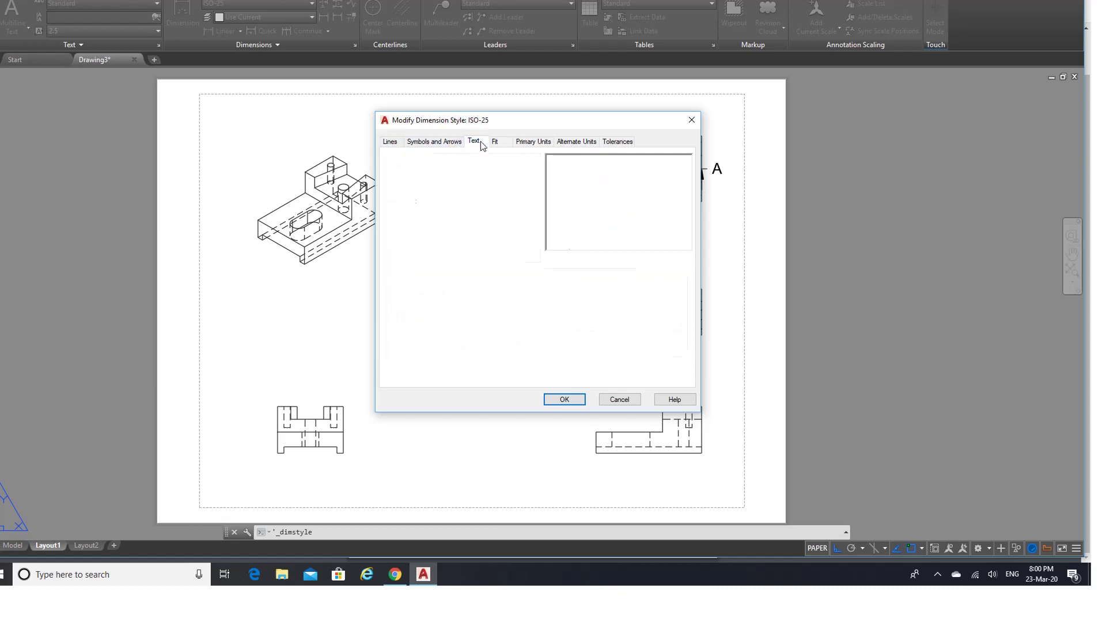
left_click(531, 190)
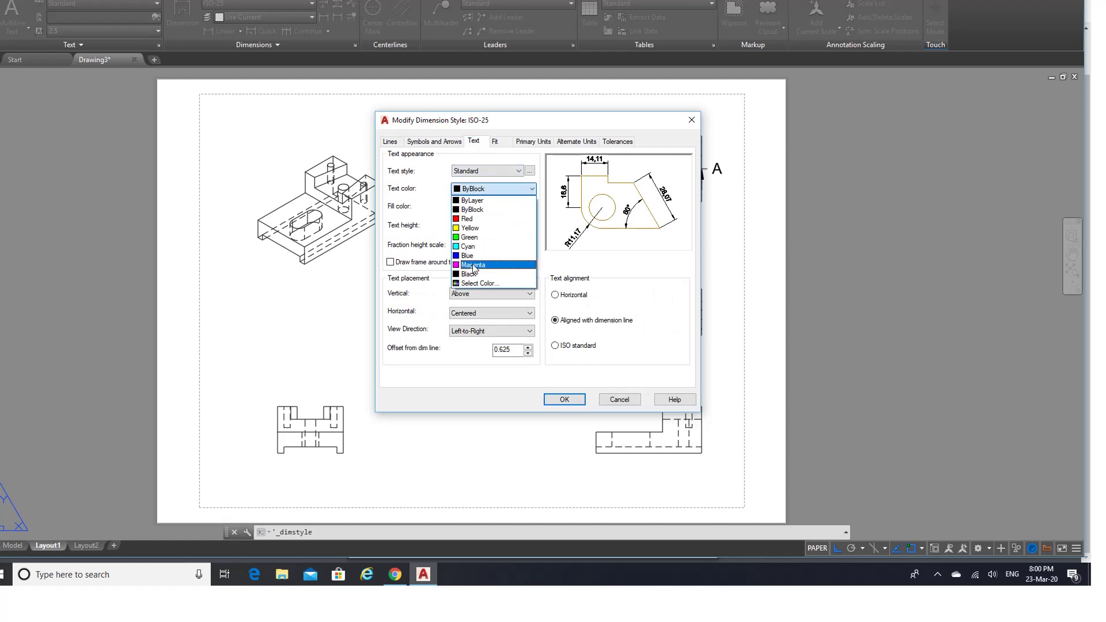
left_click(469, 274)
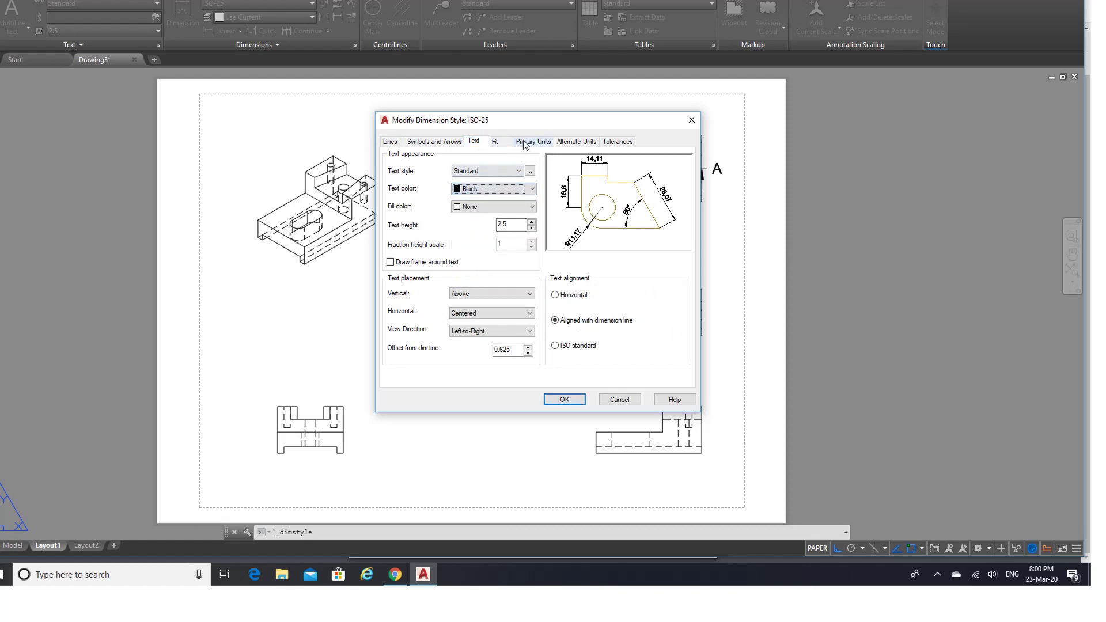
Step: Set the ISO-25 style's linear precision to 0 and its text height to 2, and save the style
left_click(524, 142)
left_click(490, 183)
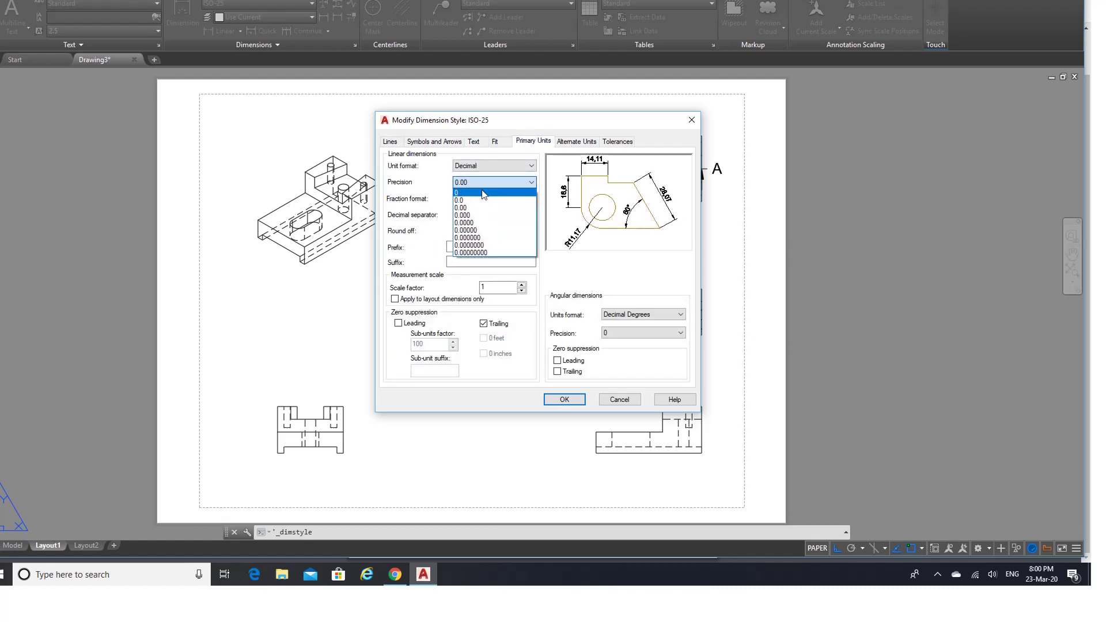
left_click(480, 193)
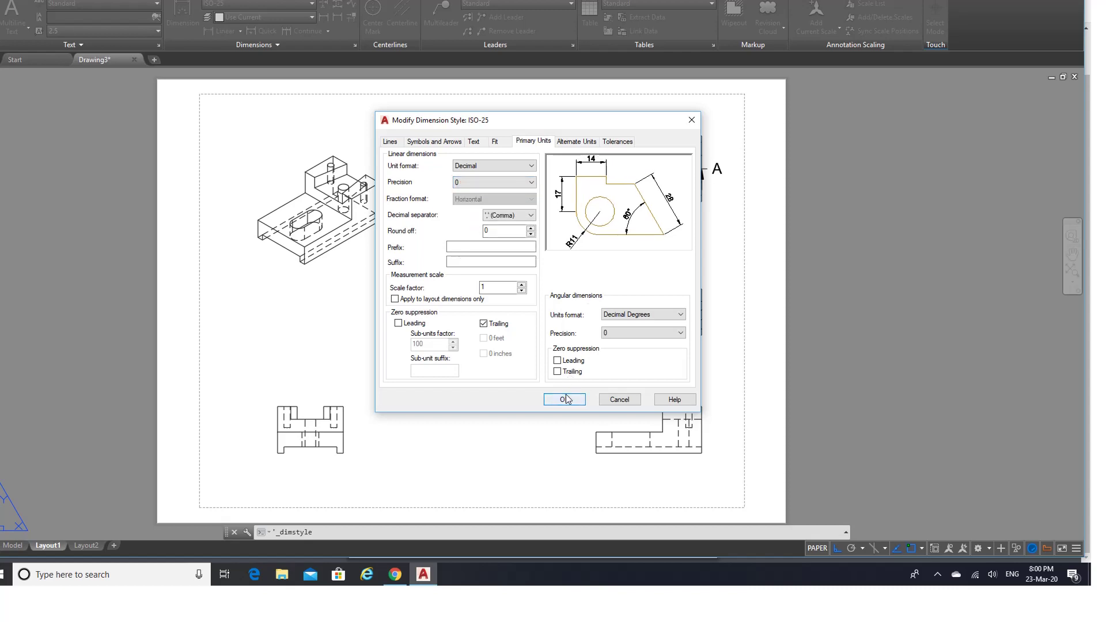
left_click(475, 142)
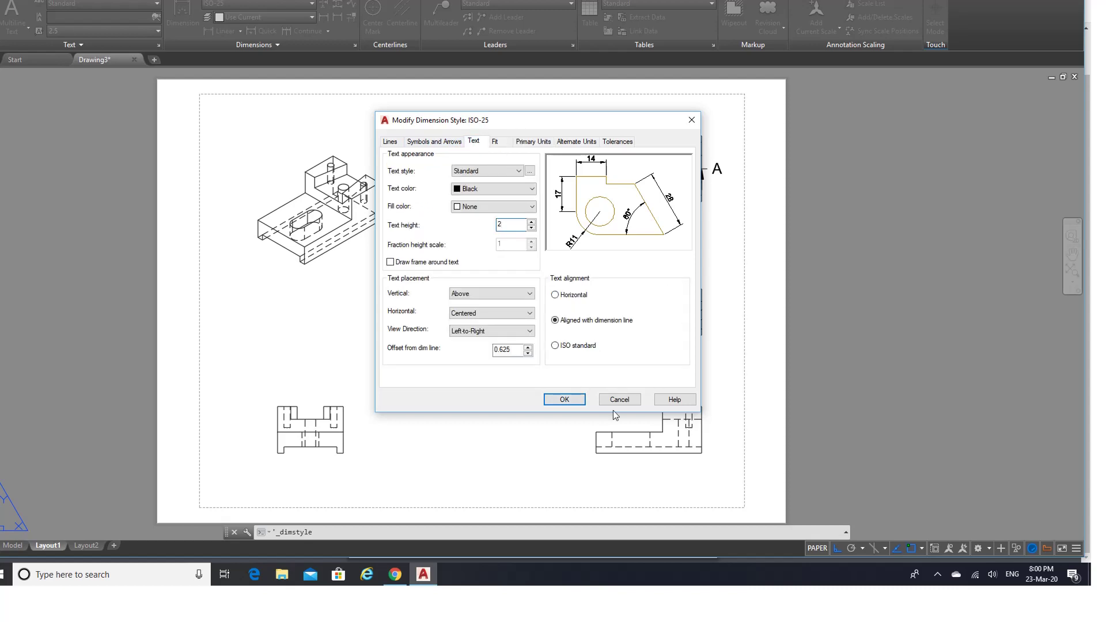
left_click(561, 399)
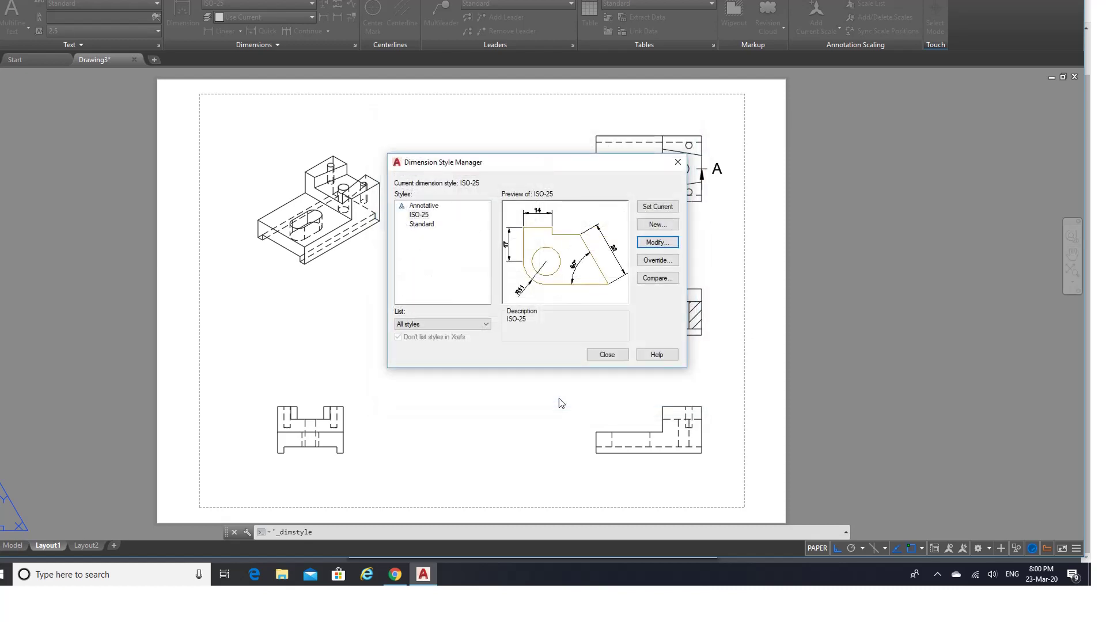
left_click(605, 355)
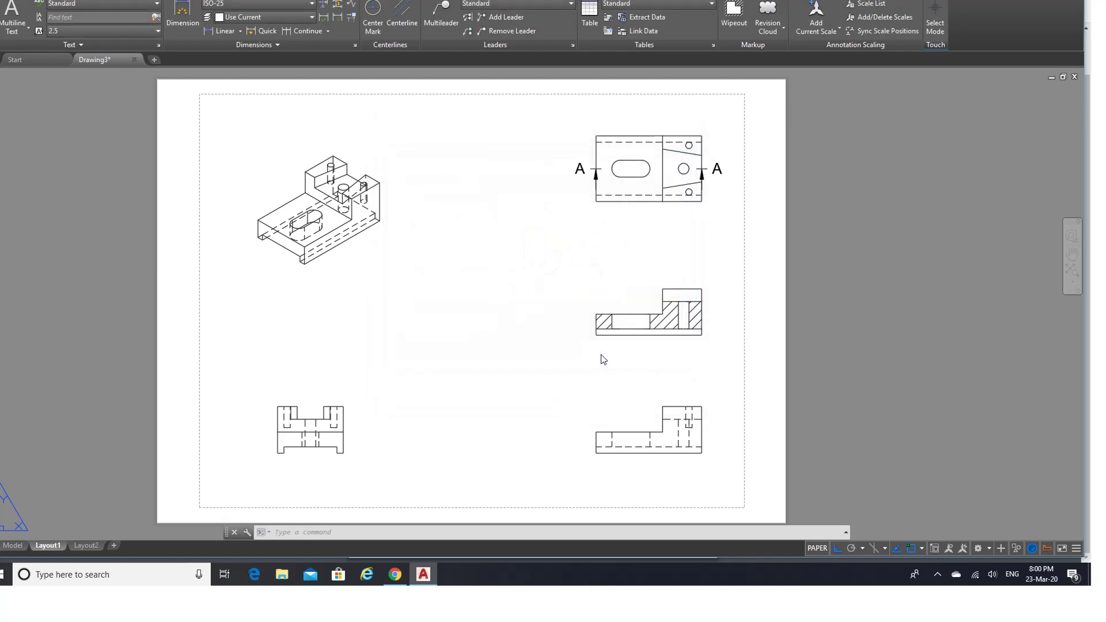
Step: Dimension the overall length of the bracket along the upper edge of the top view, with the dimension line just above it
left_click(182, 16)
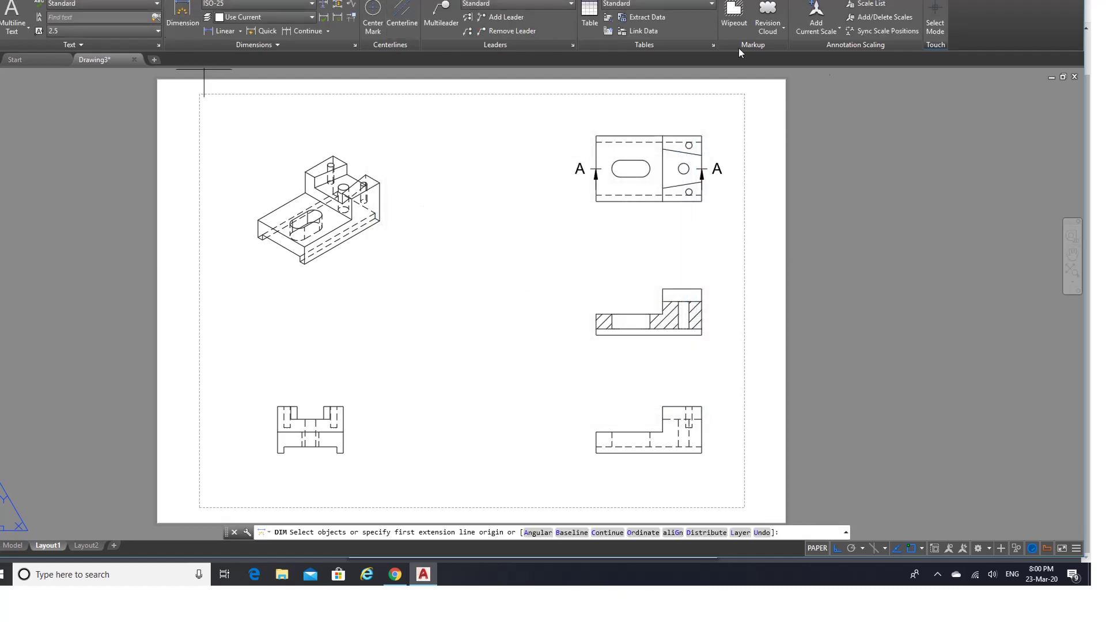
left_click(702, 137)
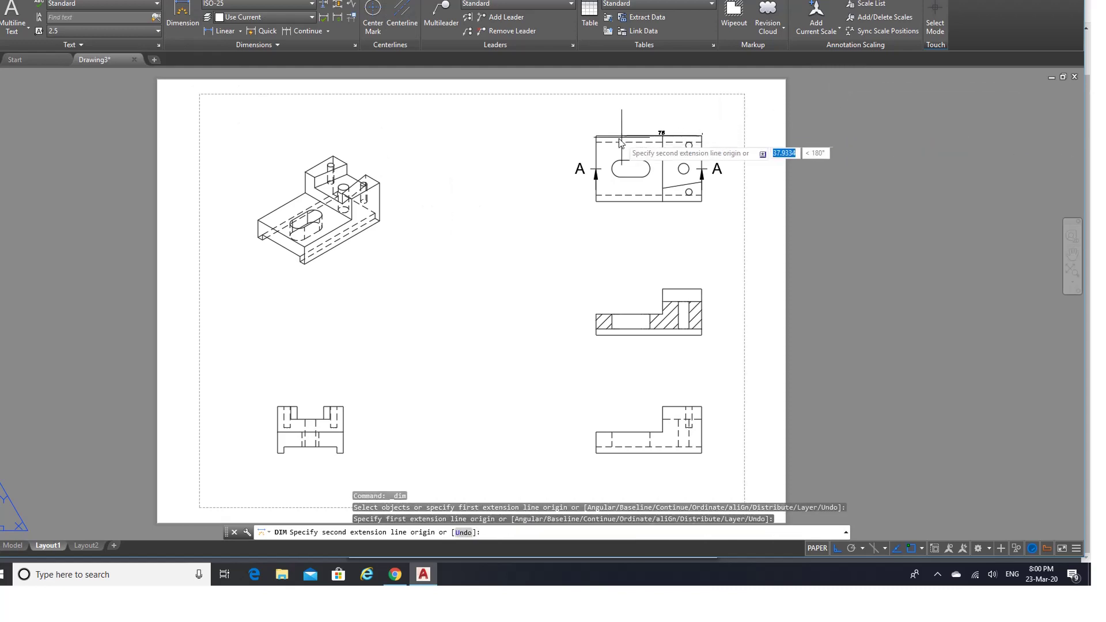
left_click(599, 138)
left_click(599, 126)
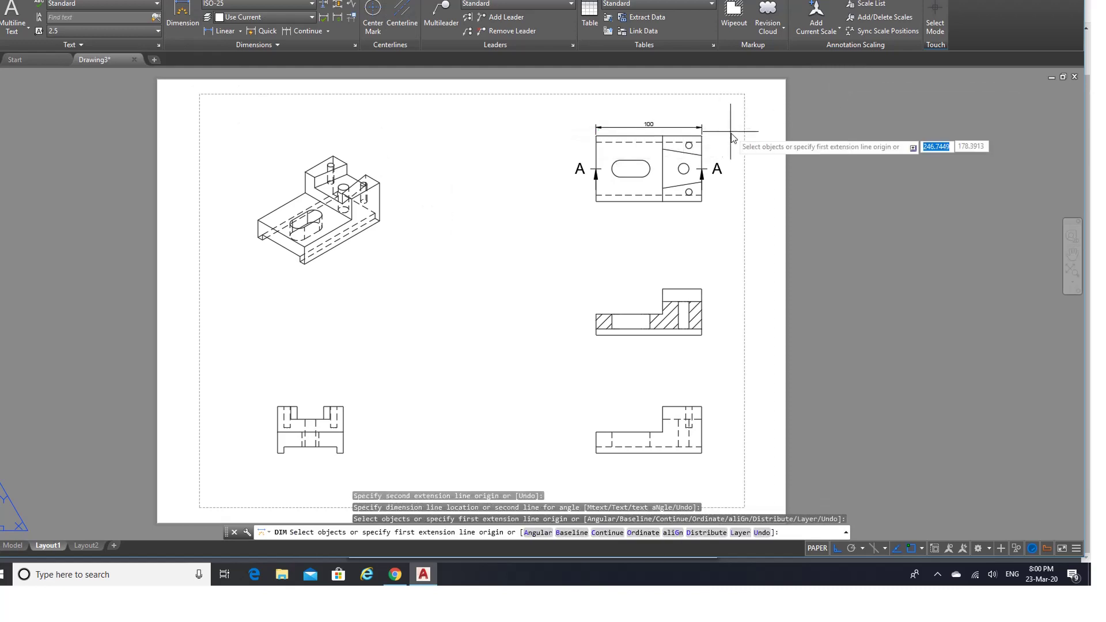
Step: Dimension the overall width of the bracket along the right-hand edge of the top view, with the dimension line outside the A label
key("Return")
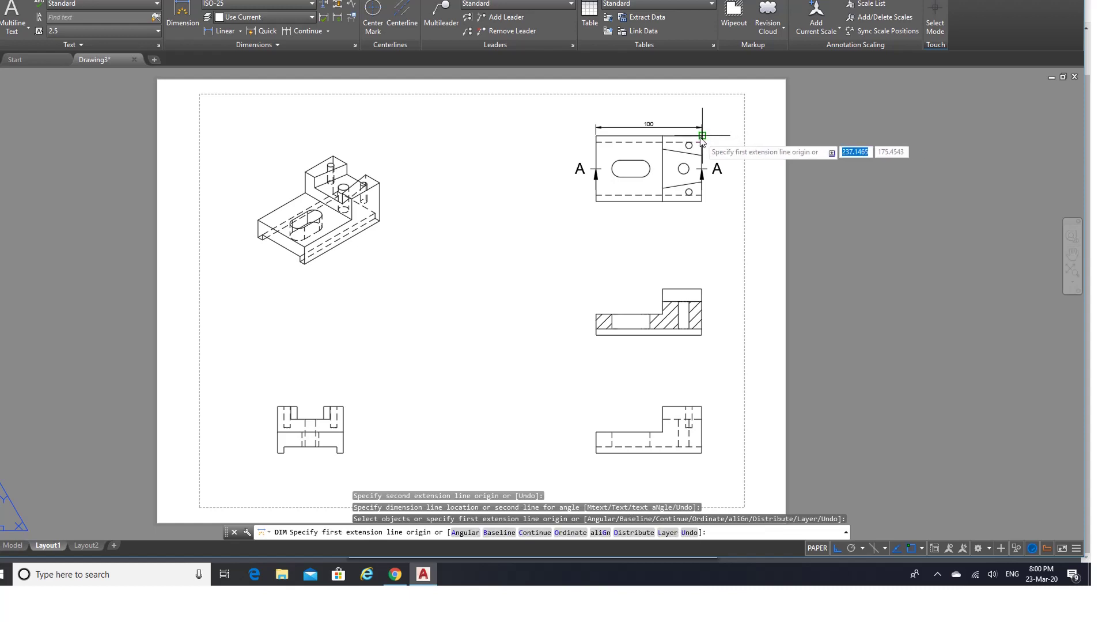
left_click(702, 135)
left_click(702, 201)
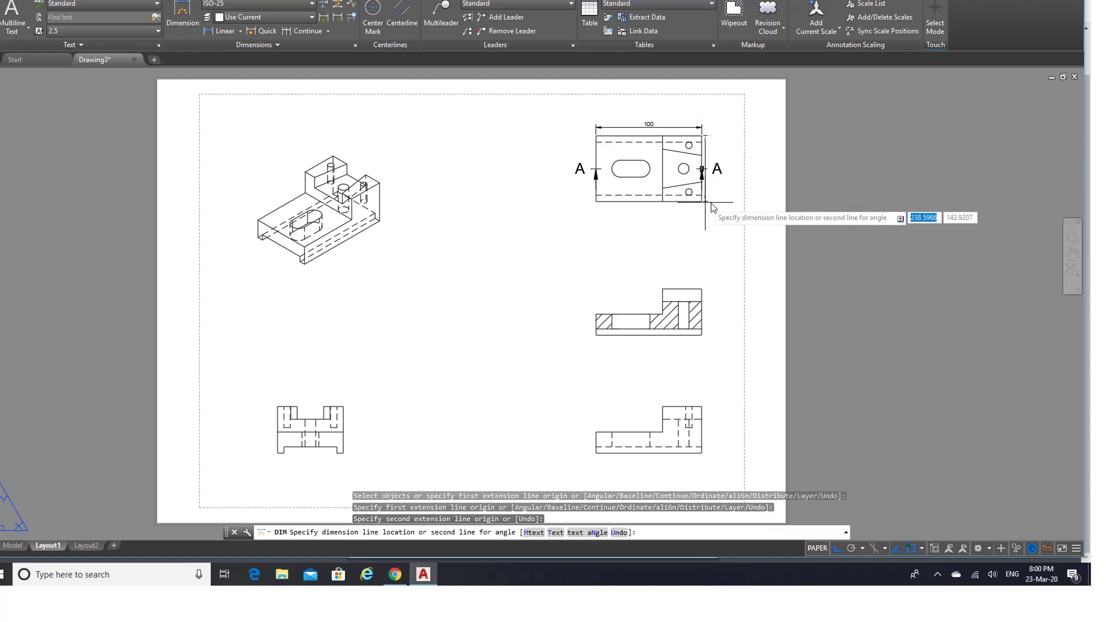
left_click(734, 202)
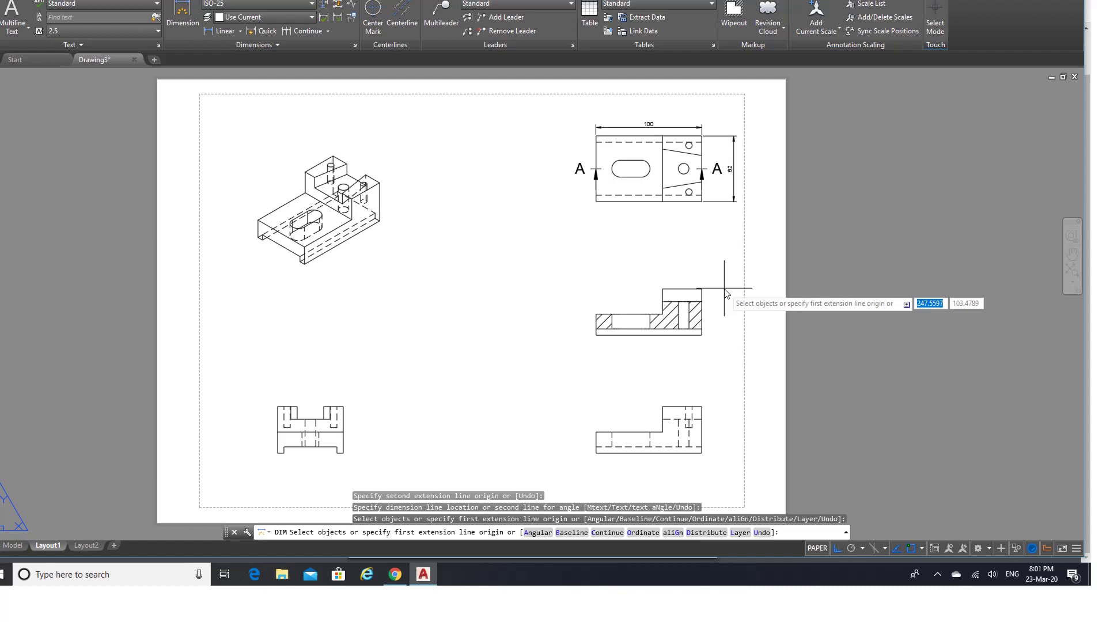
left_click(663, 149)
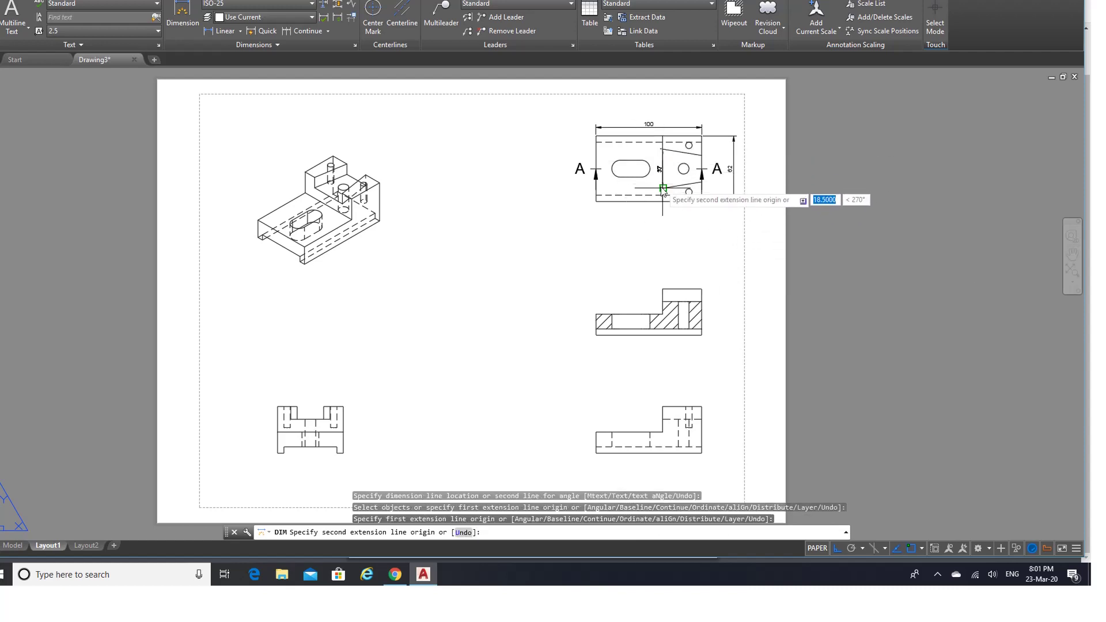
left_click(629, 189)
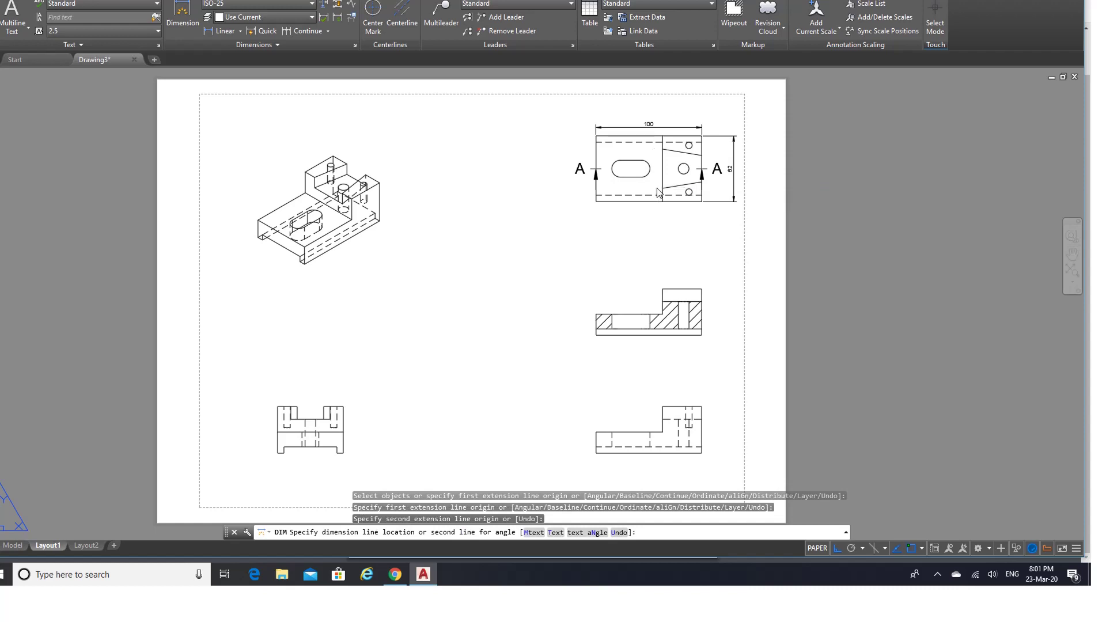
key("Escape")
Step: Dimension the wide and narrow ends of the tapered recess in the top view, each dimension line just outside its end
scroll(693, 170, "up", 4)
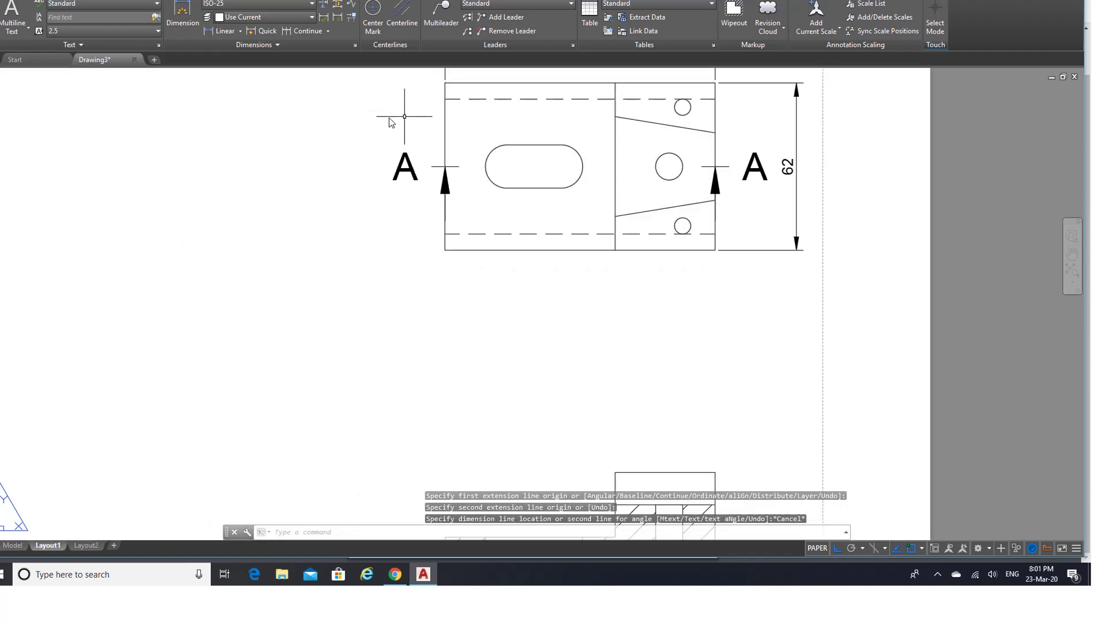
left_click(182, 16)
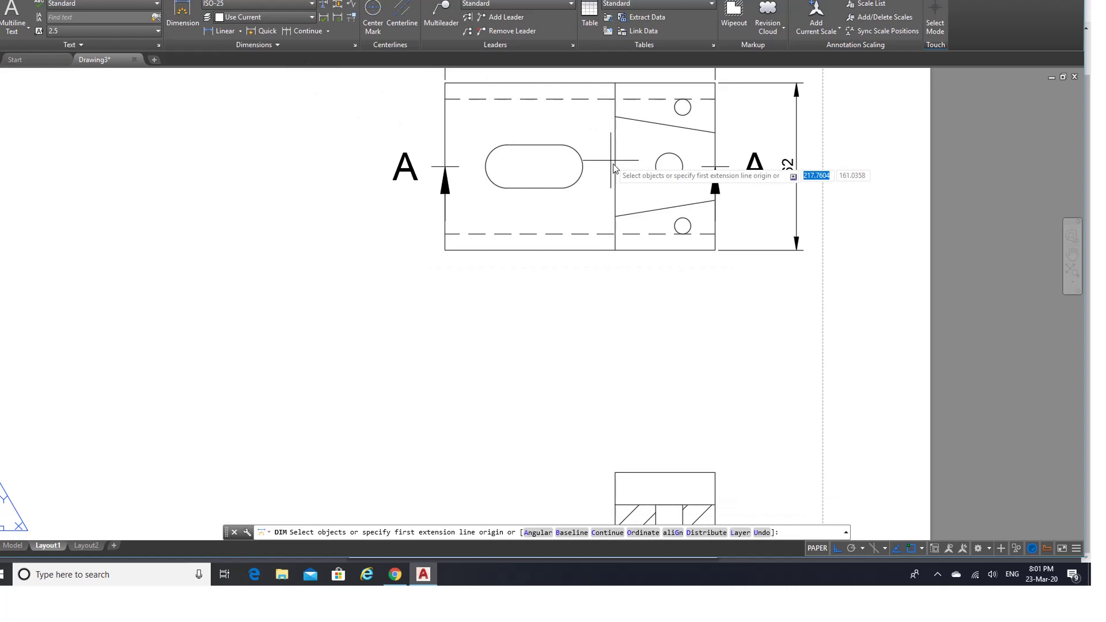
left_click(615, 117)
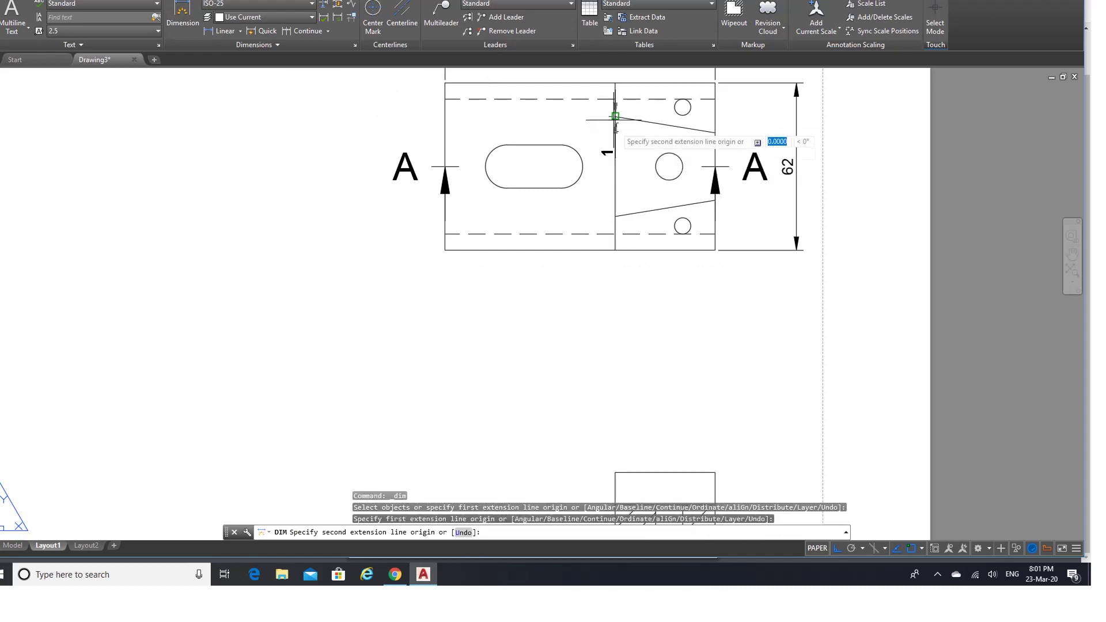
left_click(614, 216)
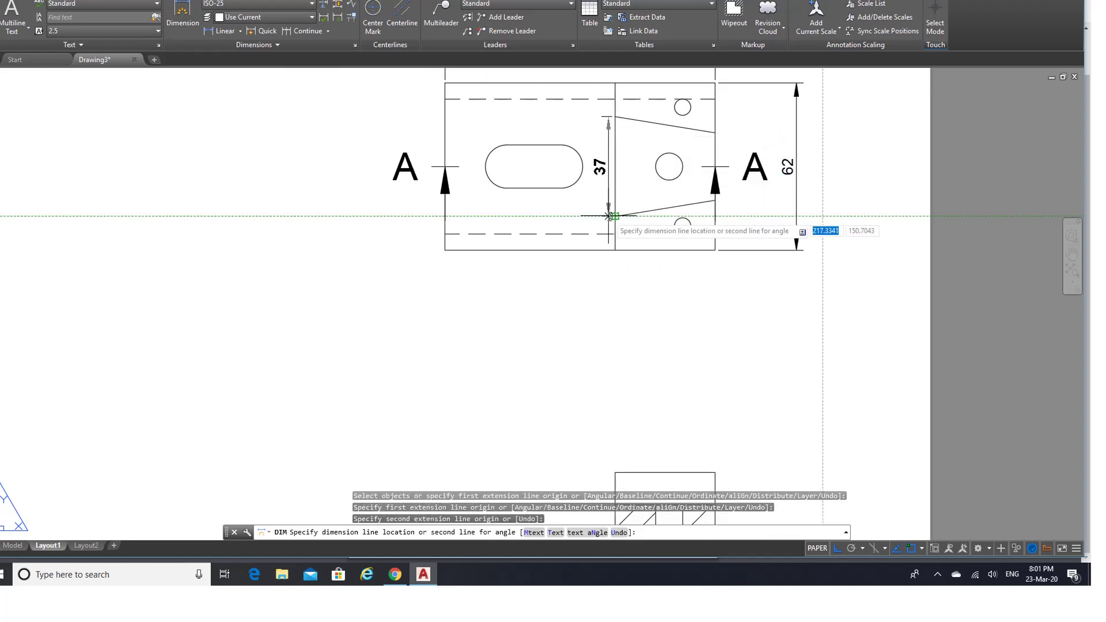
left_click(609, 216)
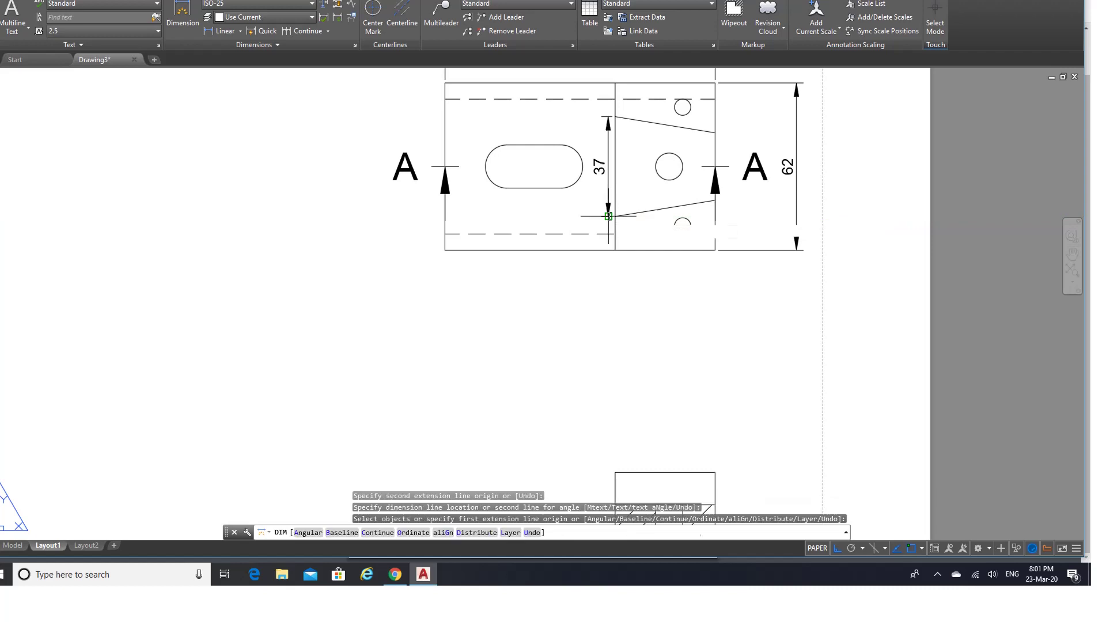
left_click(716, 203)
left_click(716, 132)
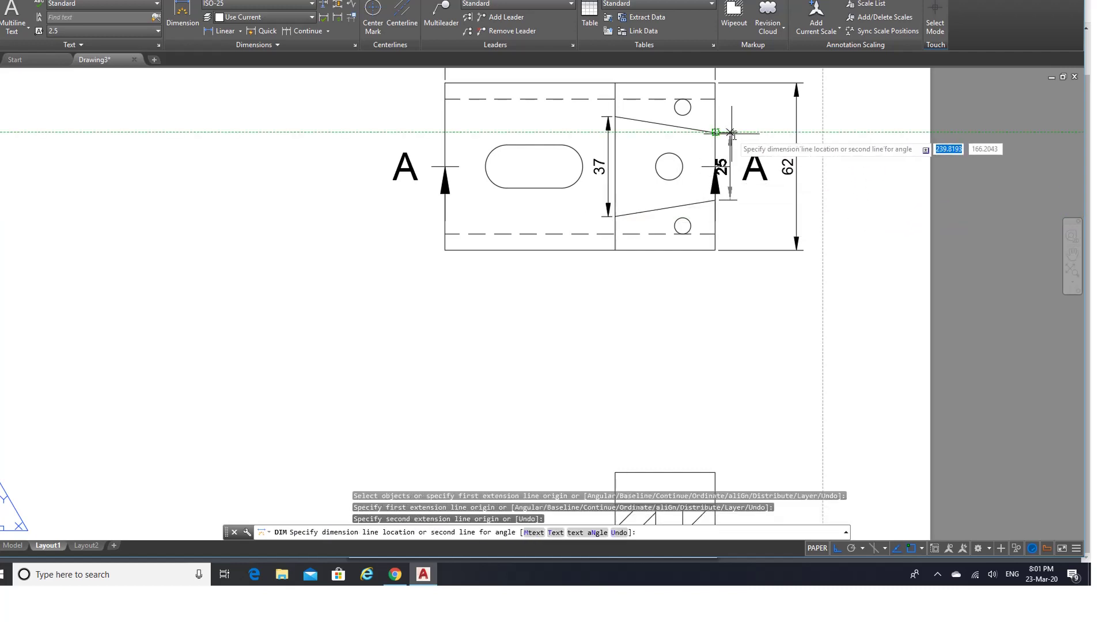
left_click(737, 138)
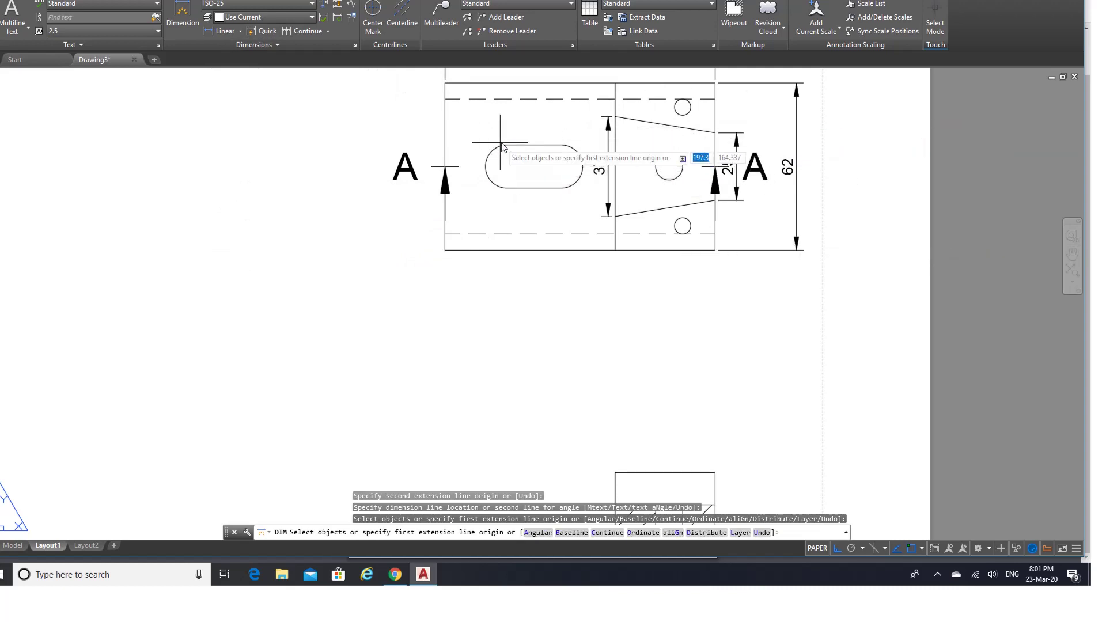
Step: Set the Center object snap and dimension the distance between the slot's two arc centres, with the dimension line just below the top view
left_click(921, 549)
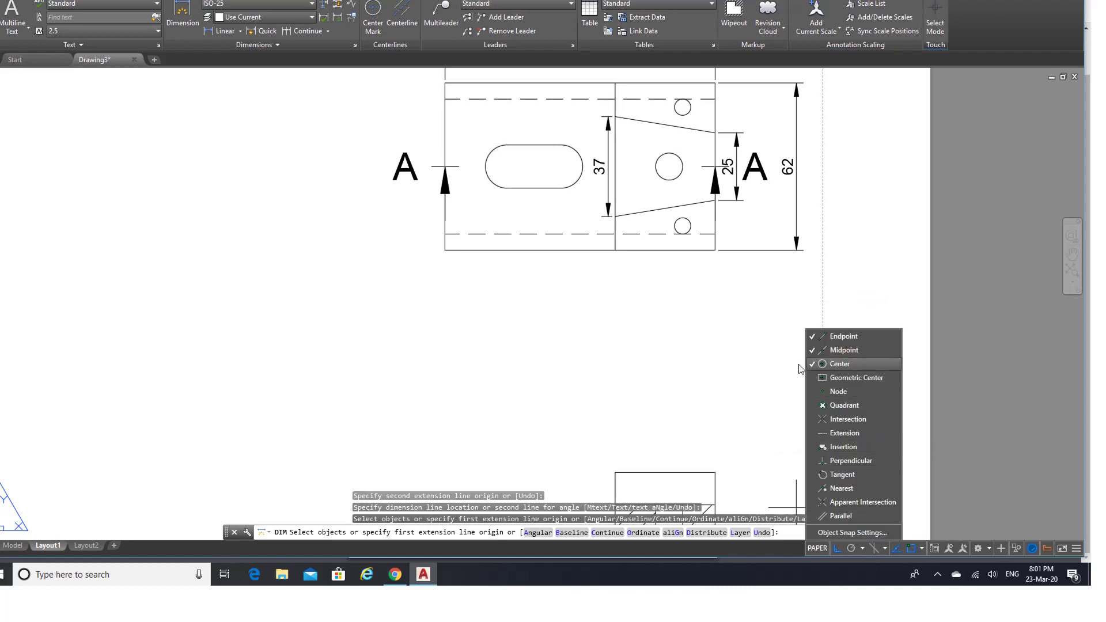
left_click(849, 365)
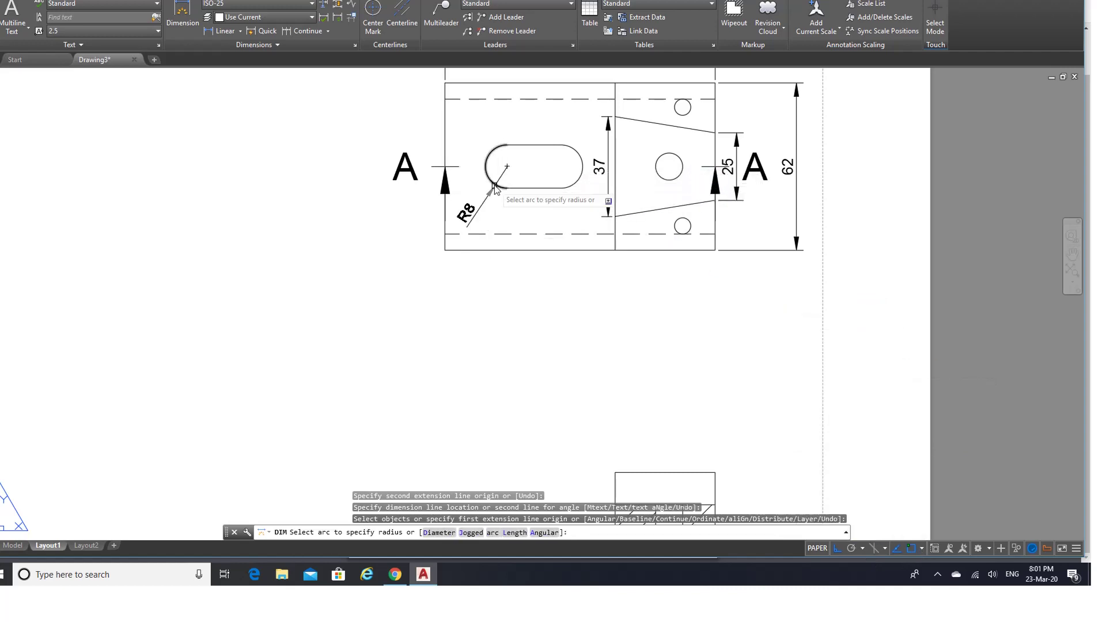
left_click(507, 167)
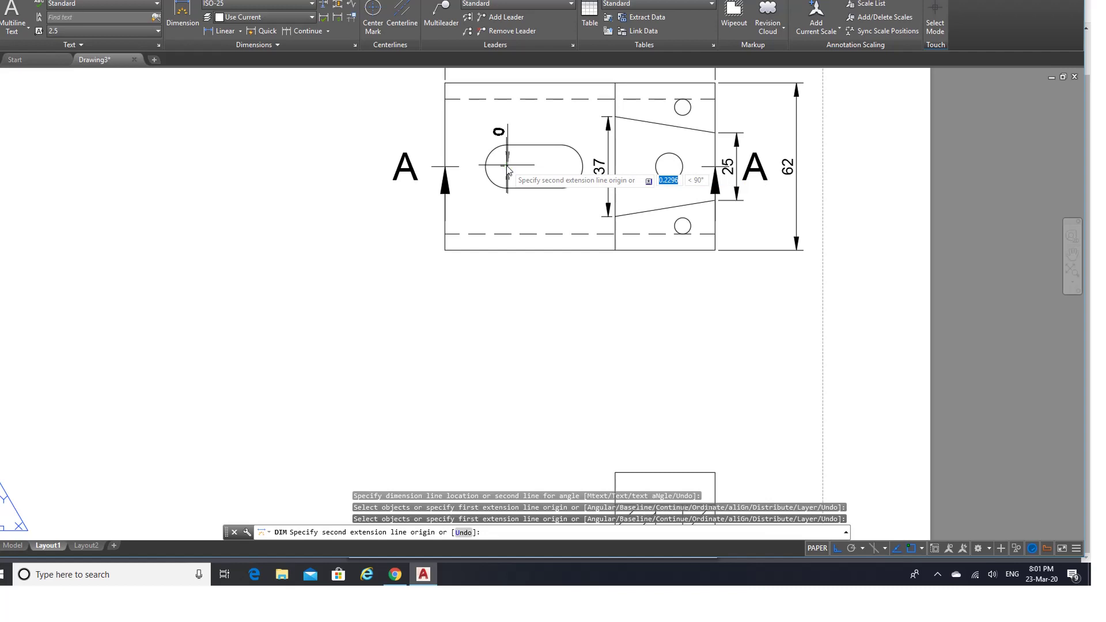
left_click(561, 166)
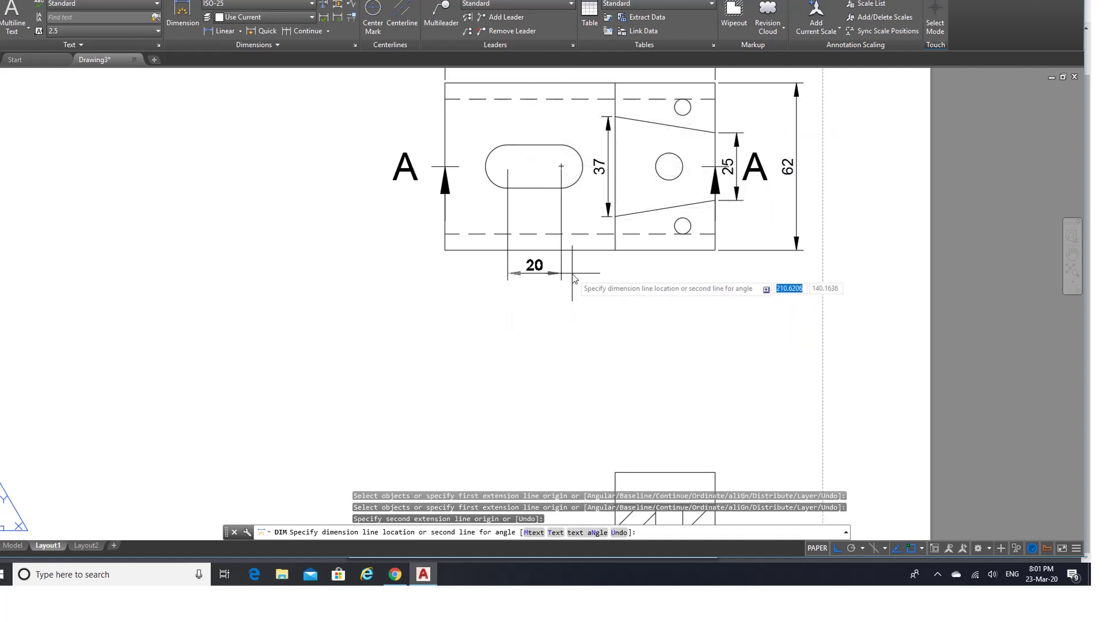
left_click(561, 274)
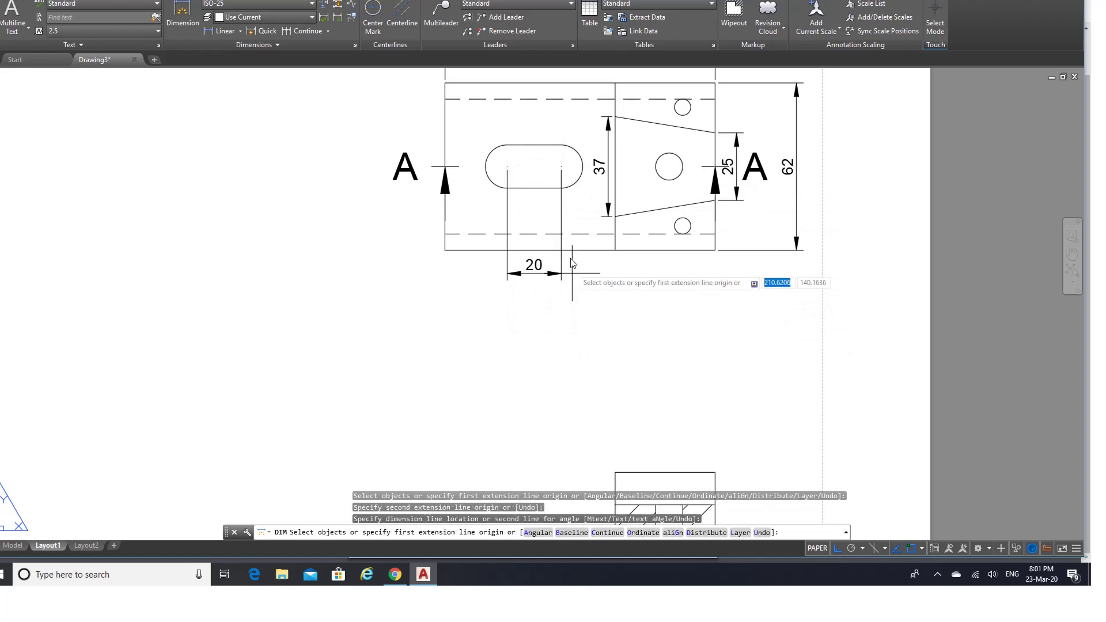
Step: Continue the slot centre dimension as a chain to the step edge and on to the bracket's right-hand end
left_click(291, 32)
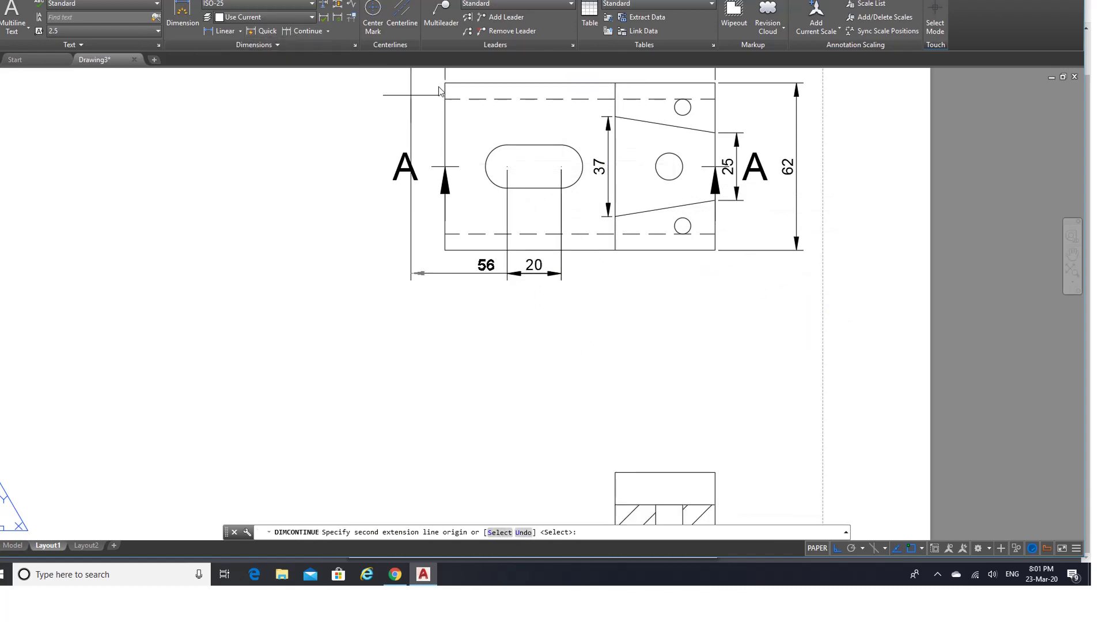
left_click(615, 251)
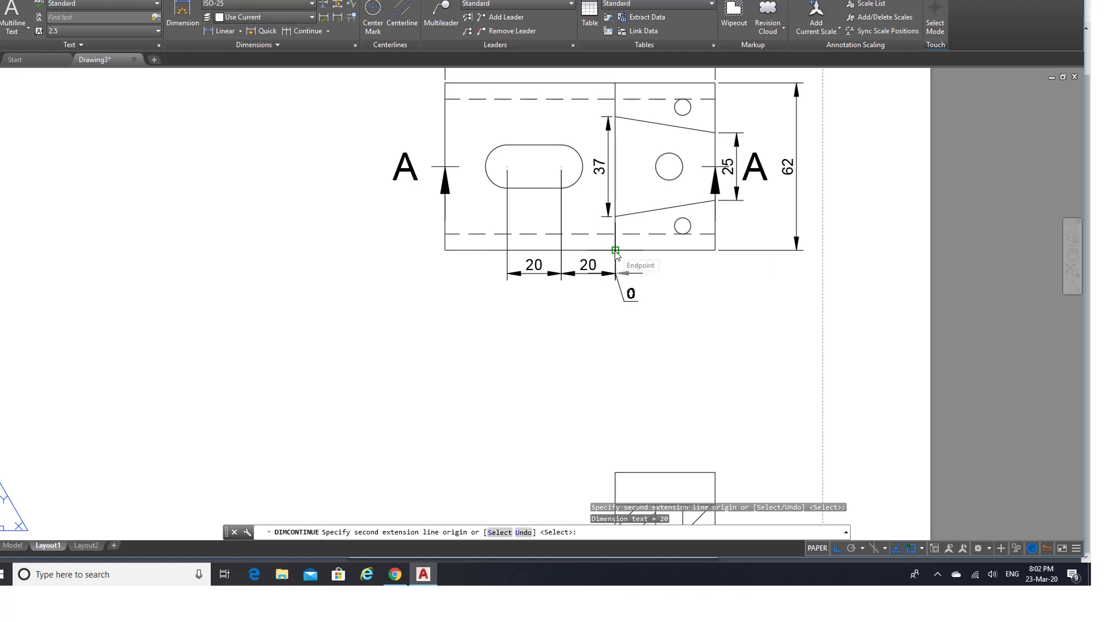
left_click(714, 251)
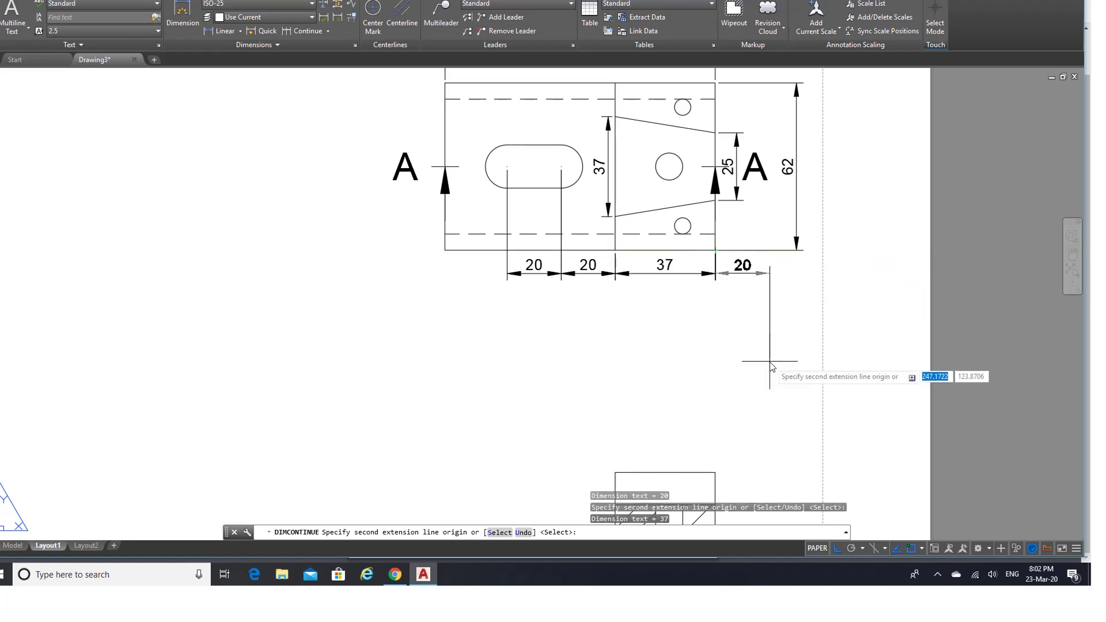
key("Return")
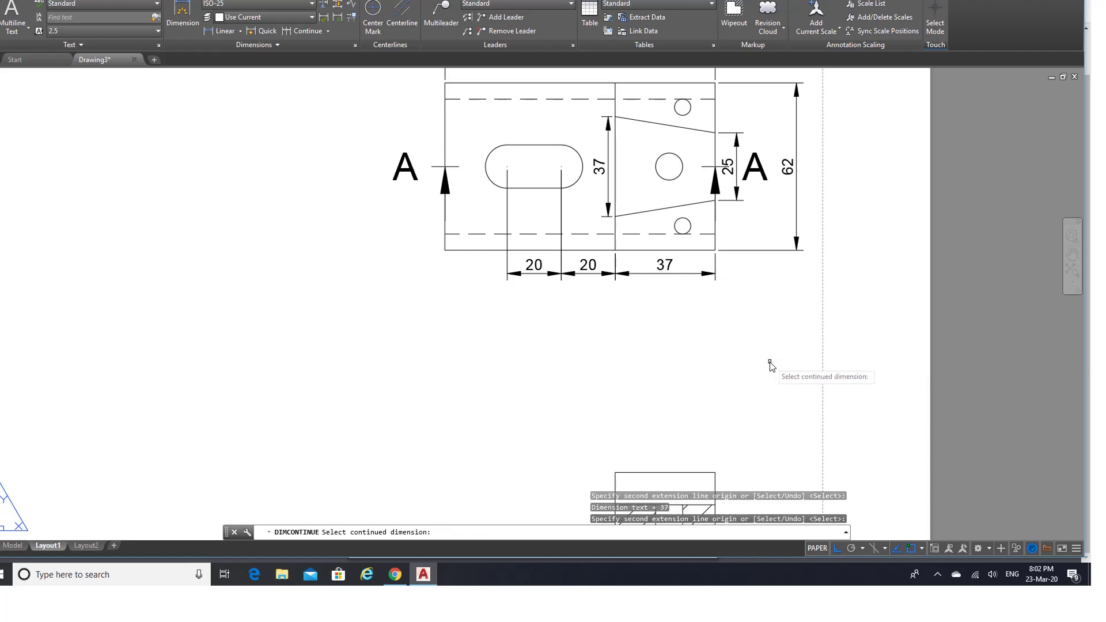
key("Escape")
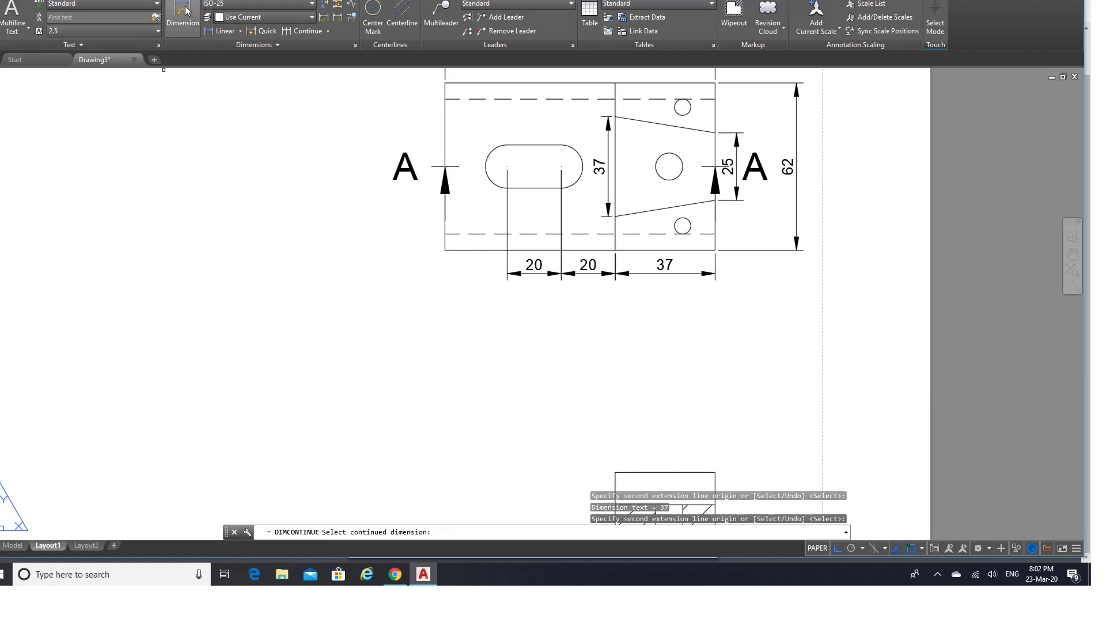
Step: Dimension the slot's width in the top view, with the dimension line just beyond its left rounded end
type("dim")
key("Return")
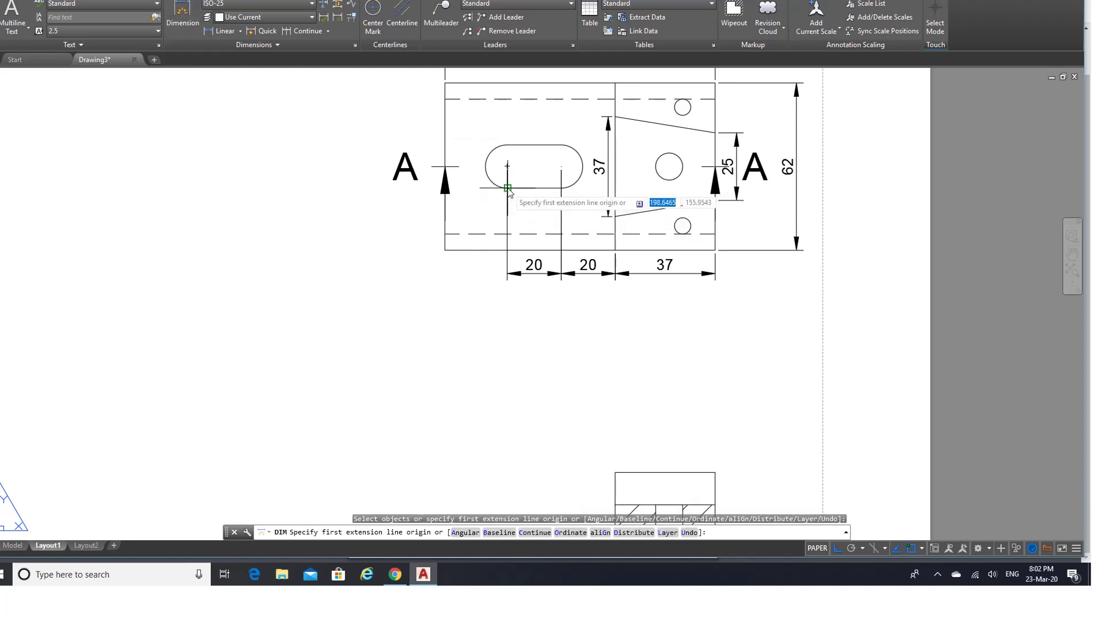
left_click(507, 147)
left_click(506, 188)
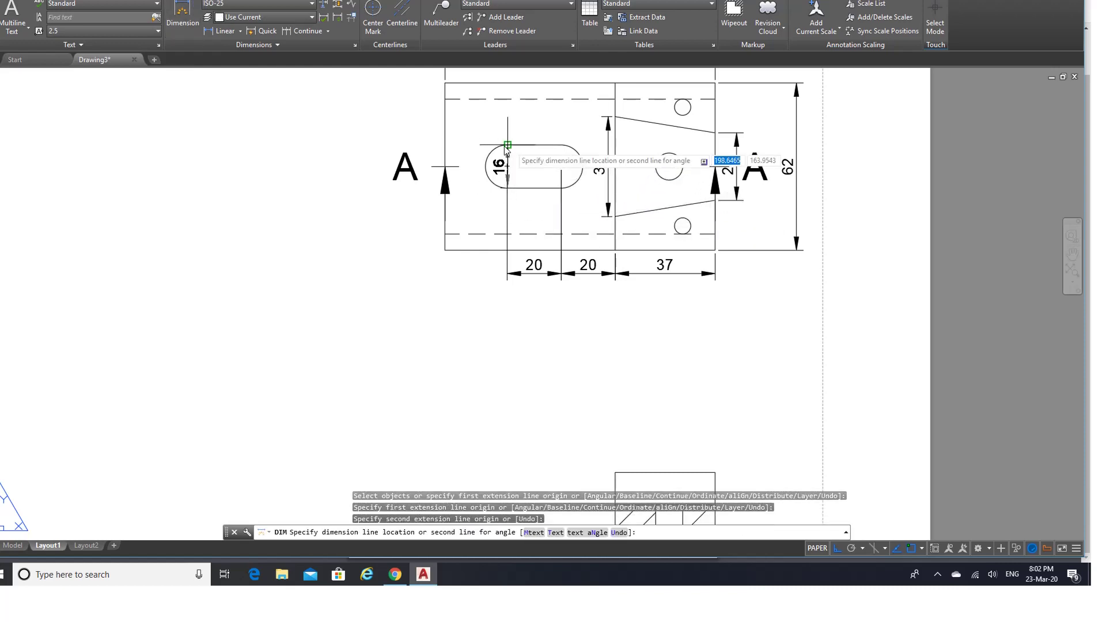
left_click(475, 145)
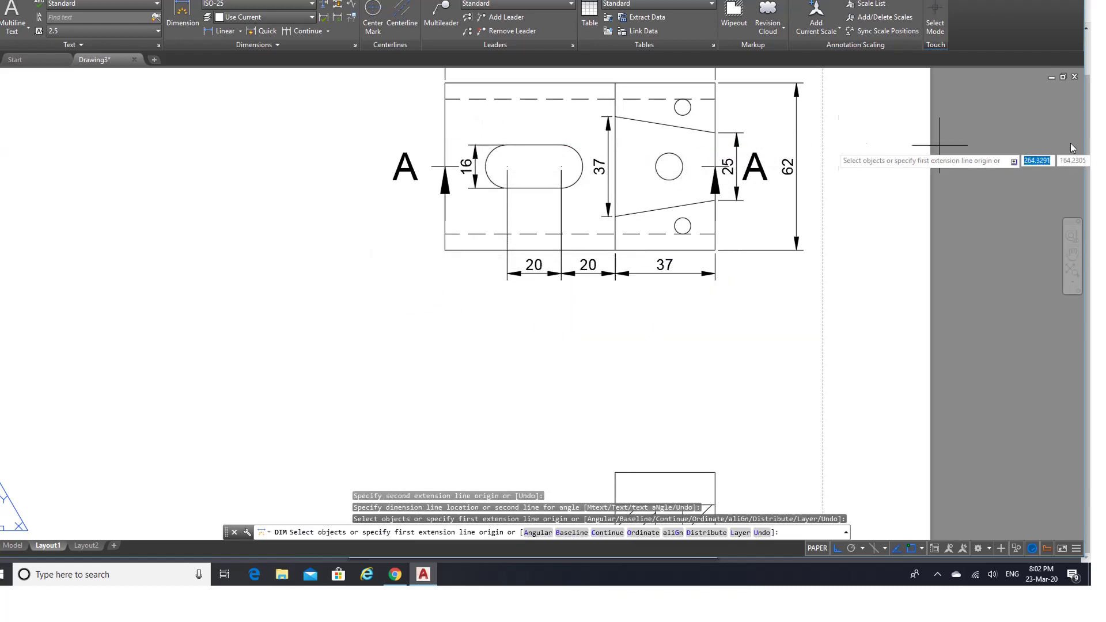
left_click(1070, 255)
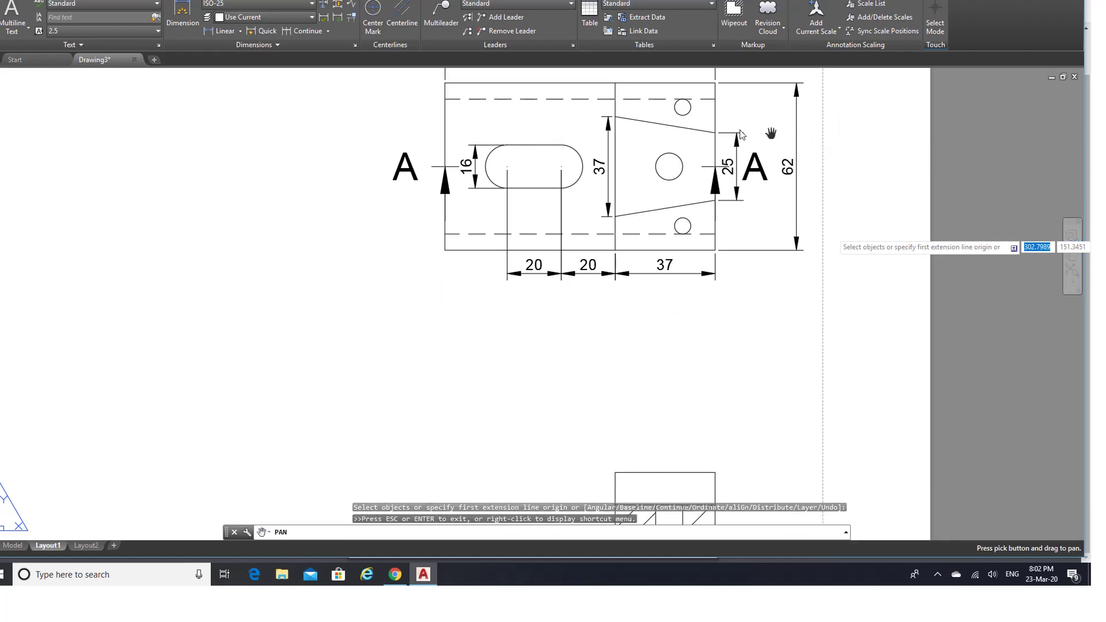
left_click_drag(734, 125, 714, 179)
right_click(714, 178)
left_click(729, 190)
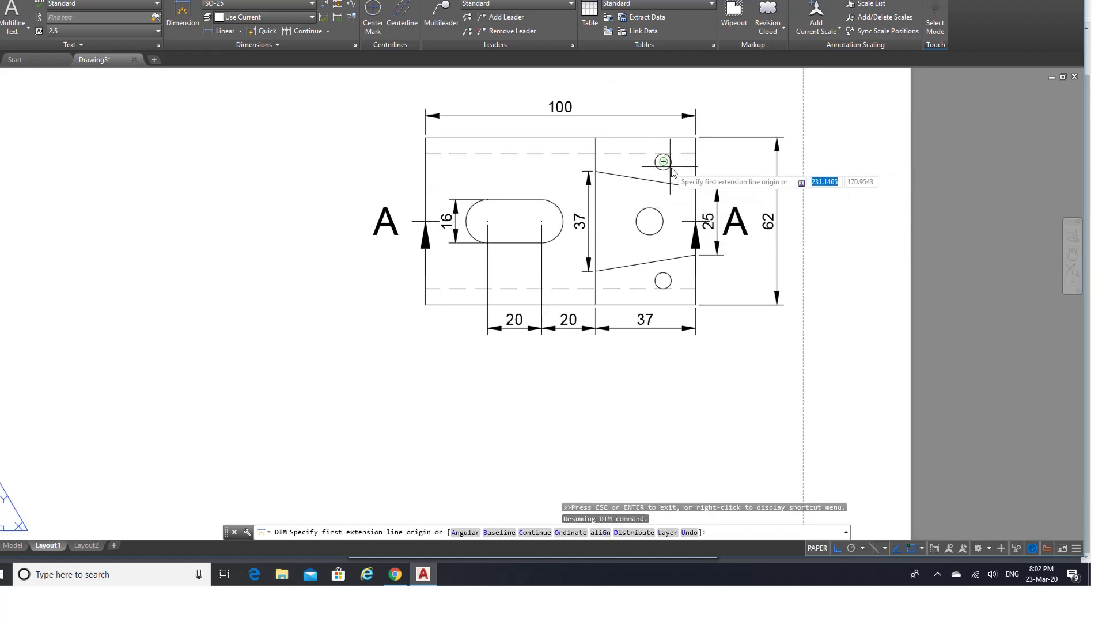
left_click(181, 7)
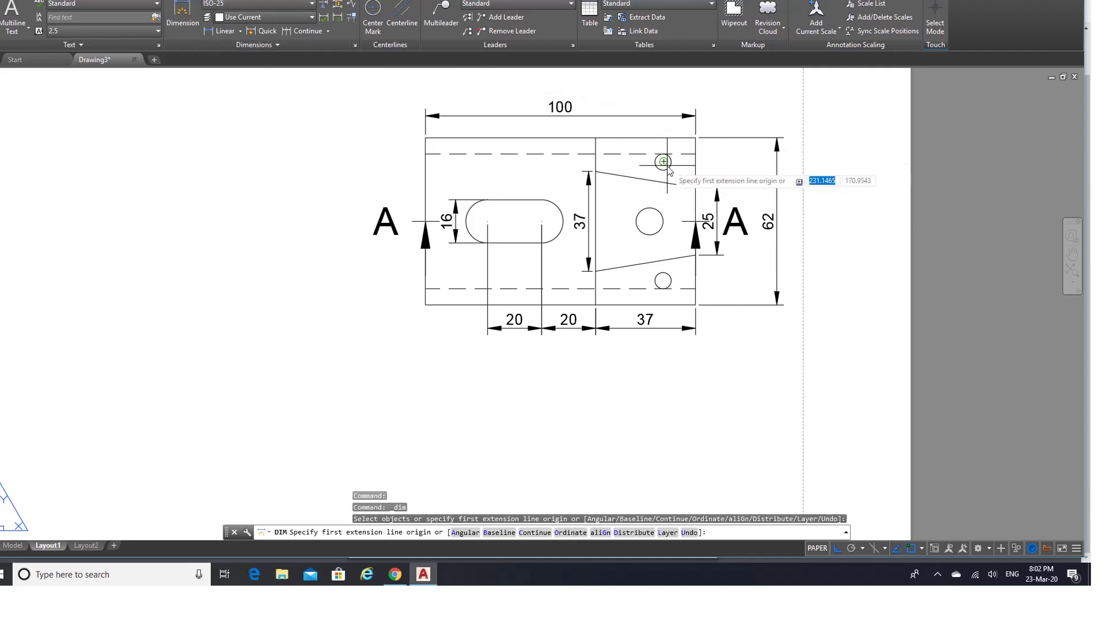
left_click(670, 171)
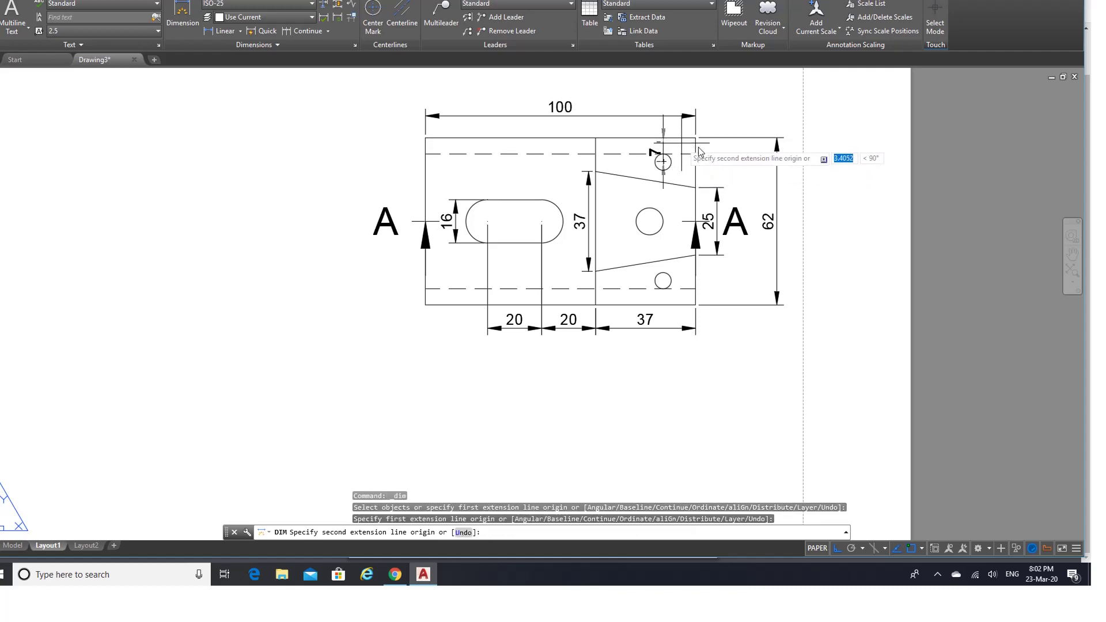
key("Escape")
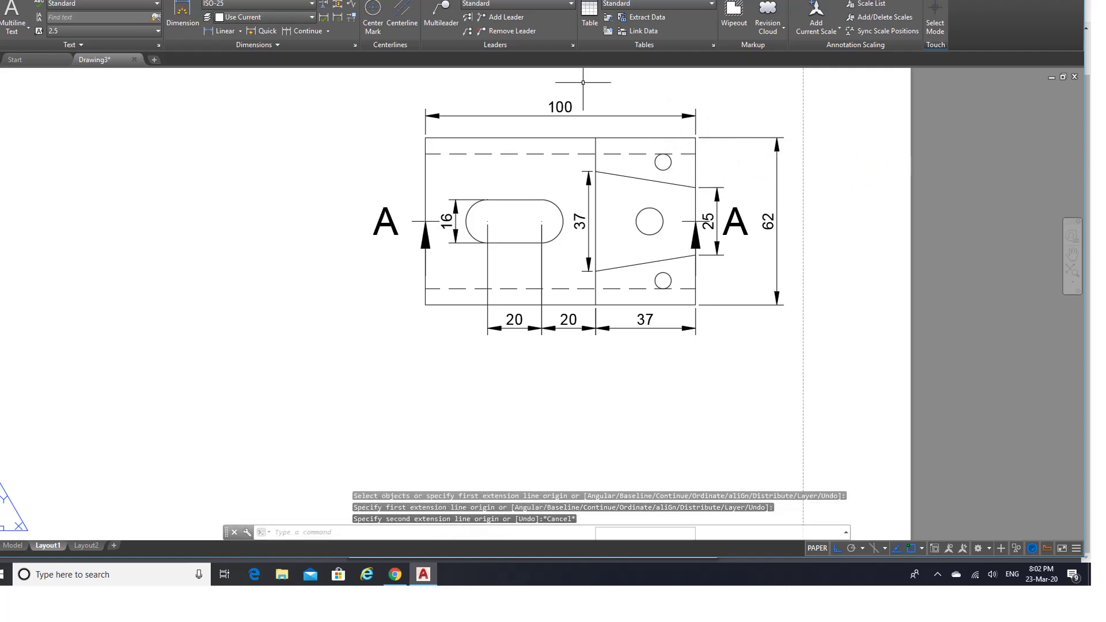
Step: Add a diameter dimension to the upper small hole in the top view, with its text just beyond the bracket's right-hand edge
key("Return")
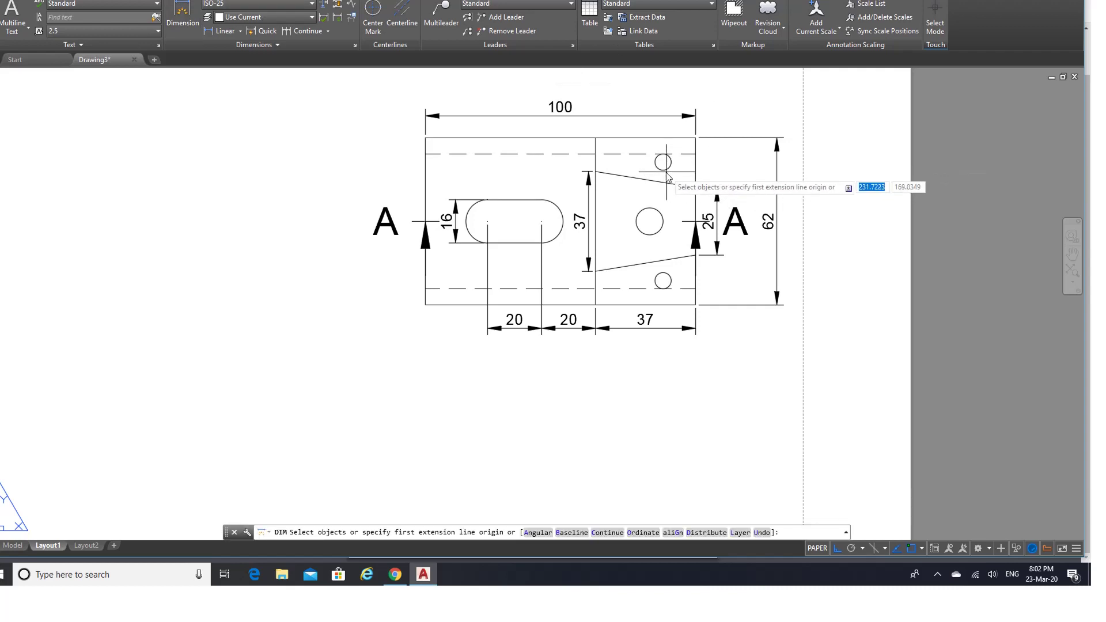
left_click(666, 171)
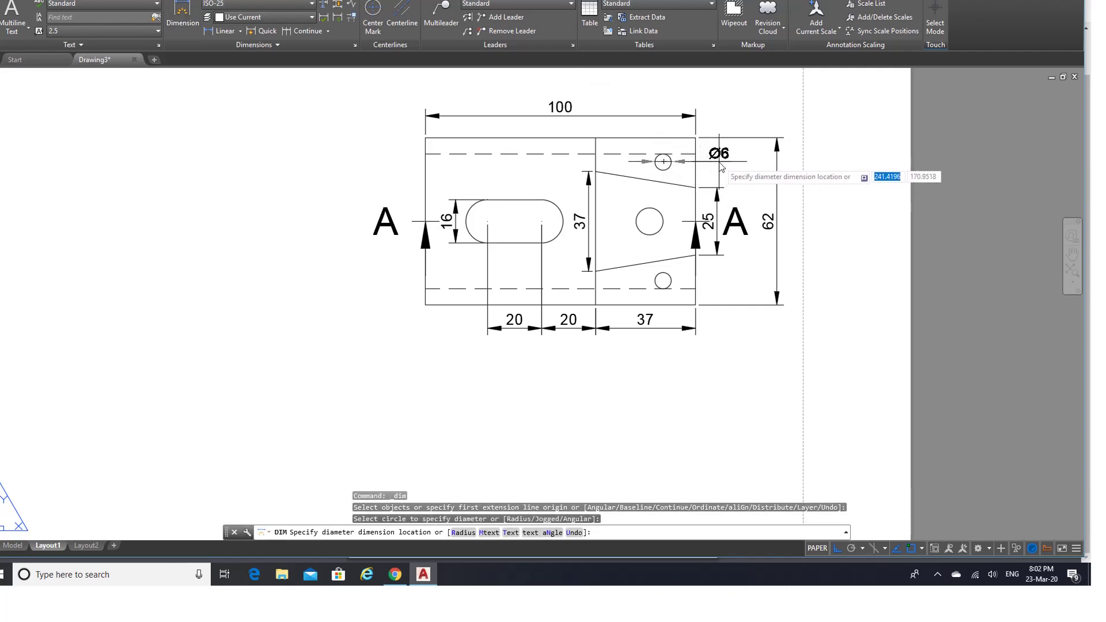
left_click(720, 167)
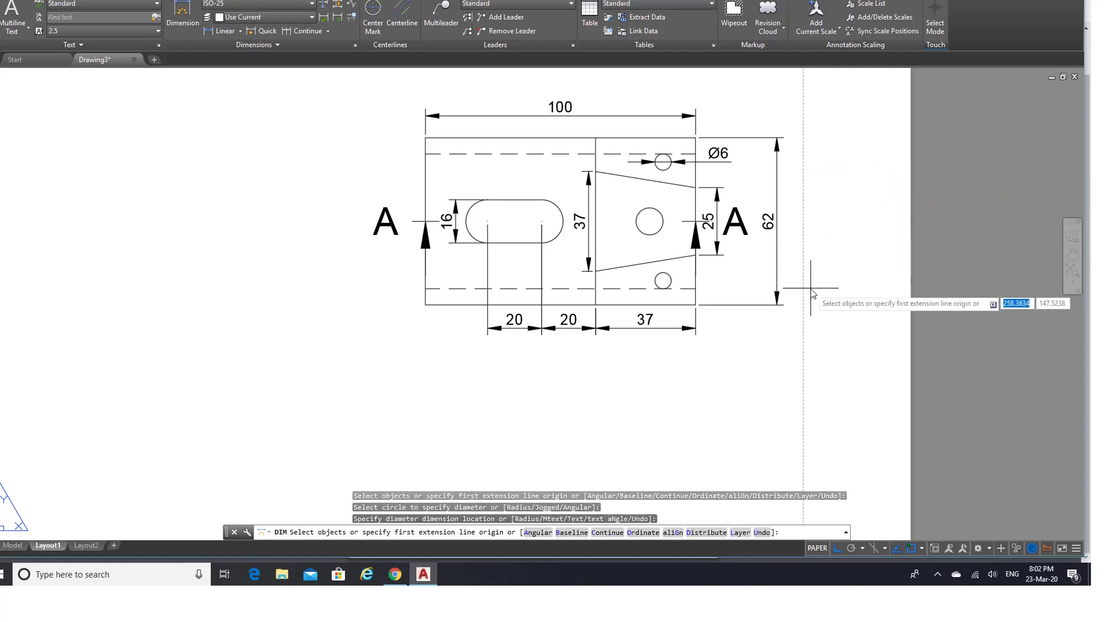
Step: Dimension the overall height of the front view beneath the section view, with the dimension line just beyond its right-hand end
scroll(810, 289, "down", 2)
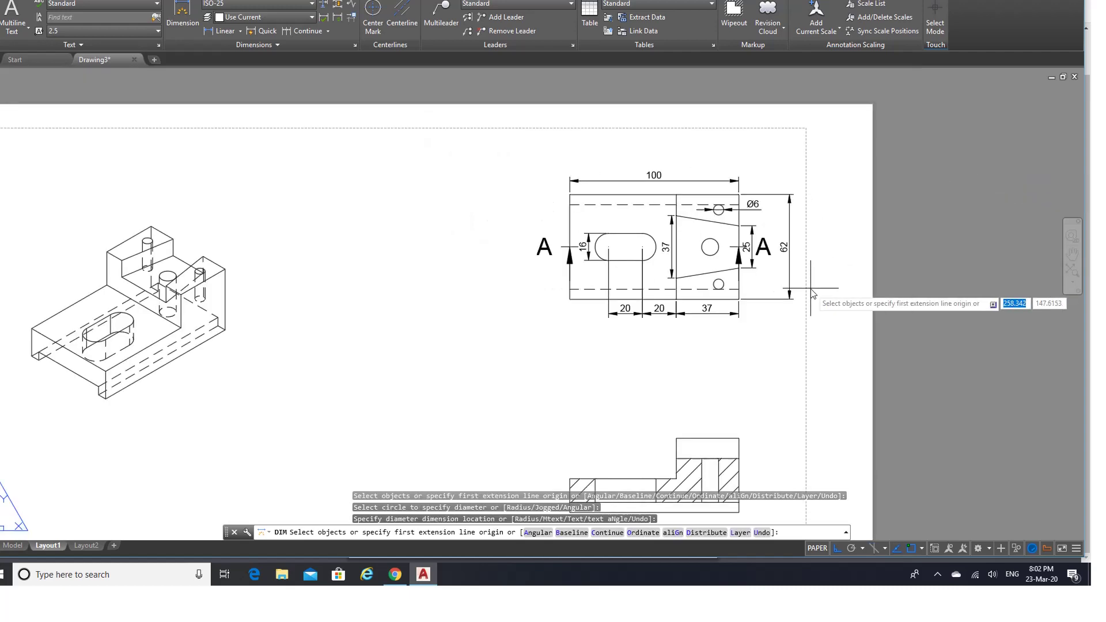
left_click(1072, 252)
left_click_drag(720, 423, 685, 293)
right_click(687, 294)
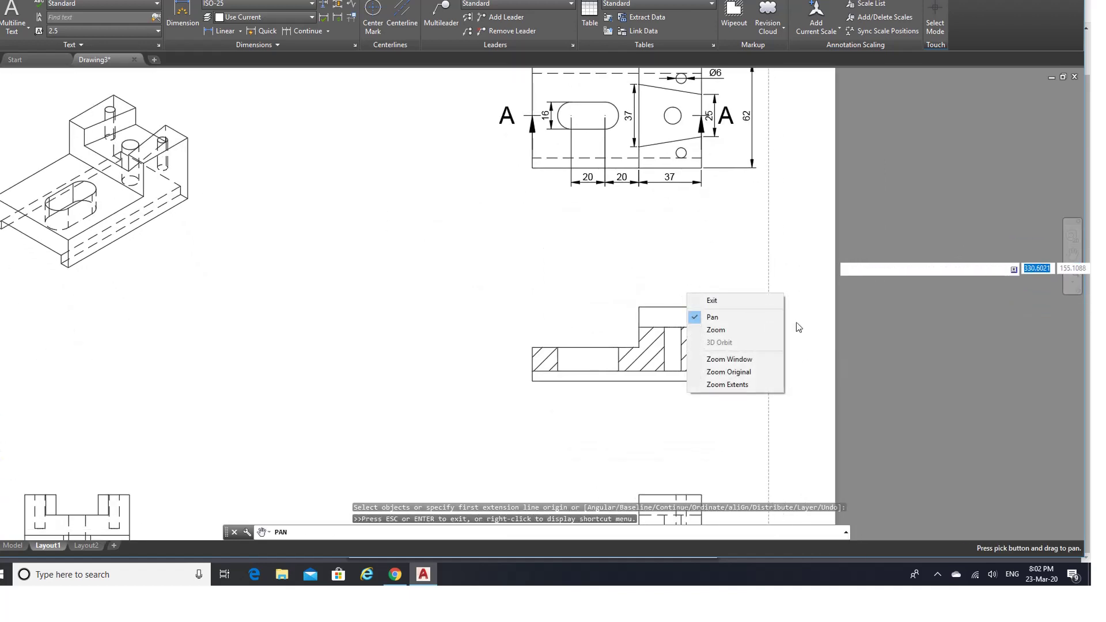
left_click(1026, 342)
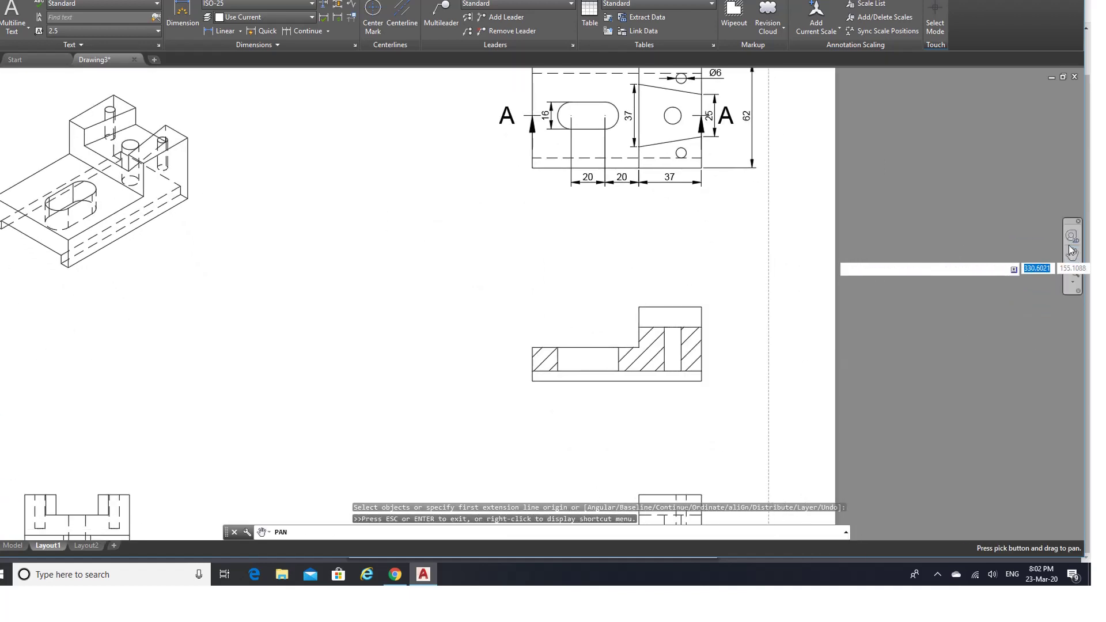
mouse_move(763, 390)
left_mouse_down()
mouse_move(699, 318)
mouse_move(696, 259)
left_mouse_up()
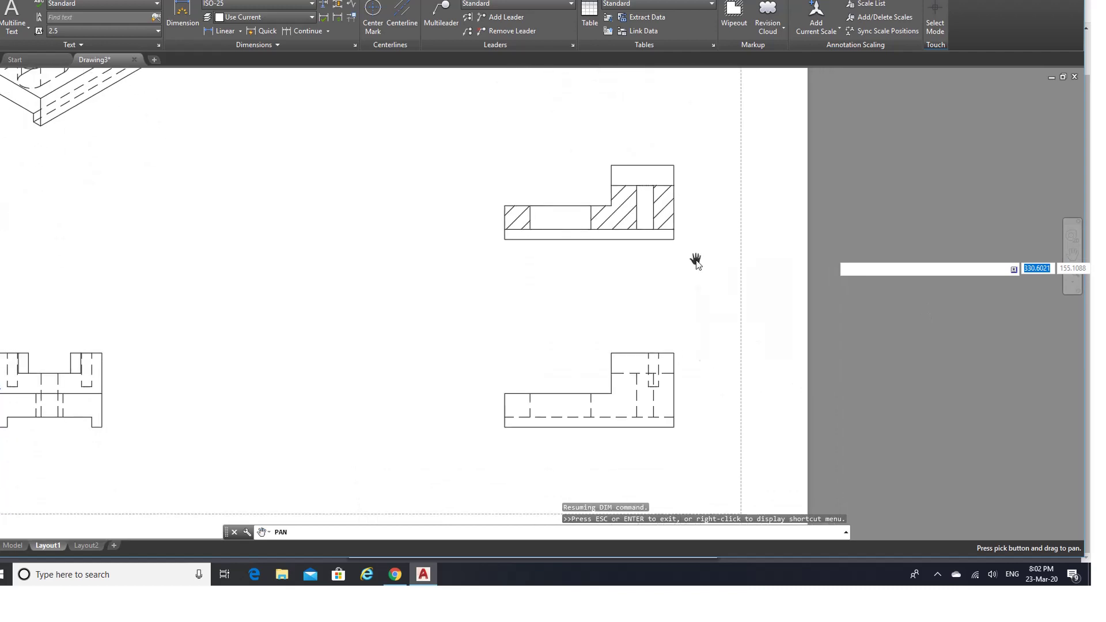
right_click(697, 261)
left_click(720, 268)
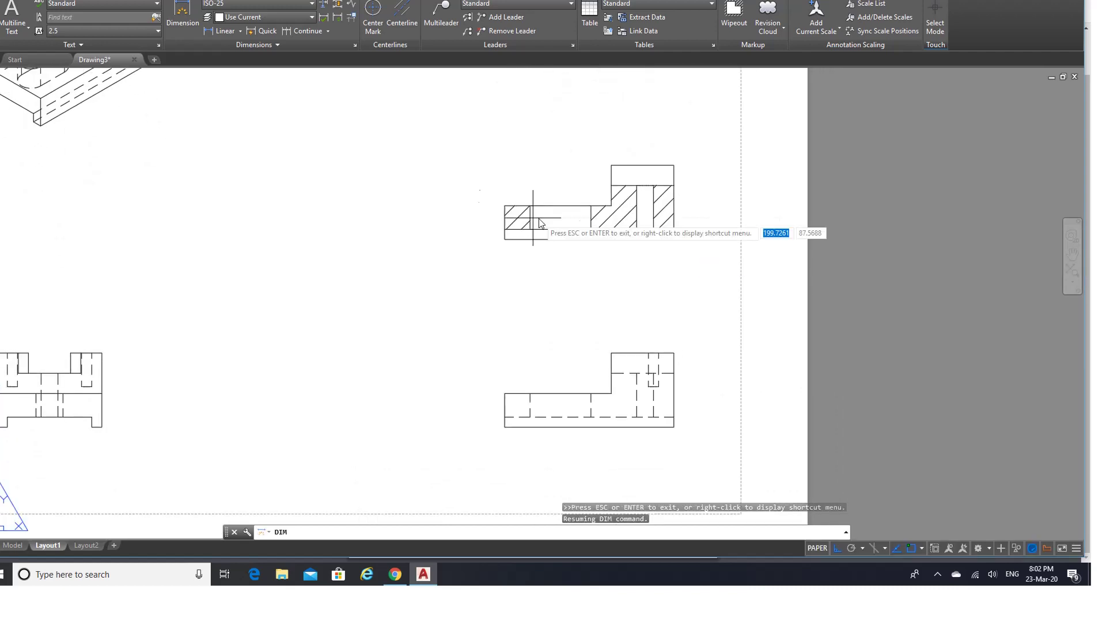
left_click(182, 14)
left_click(673, 353)
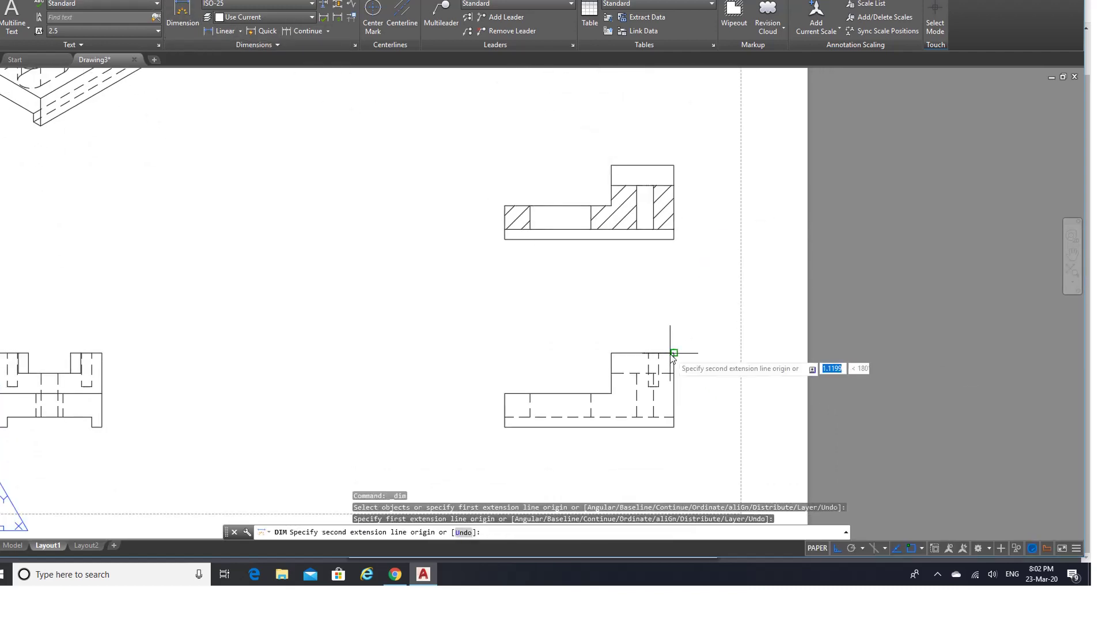
left_click(673, 427)
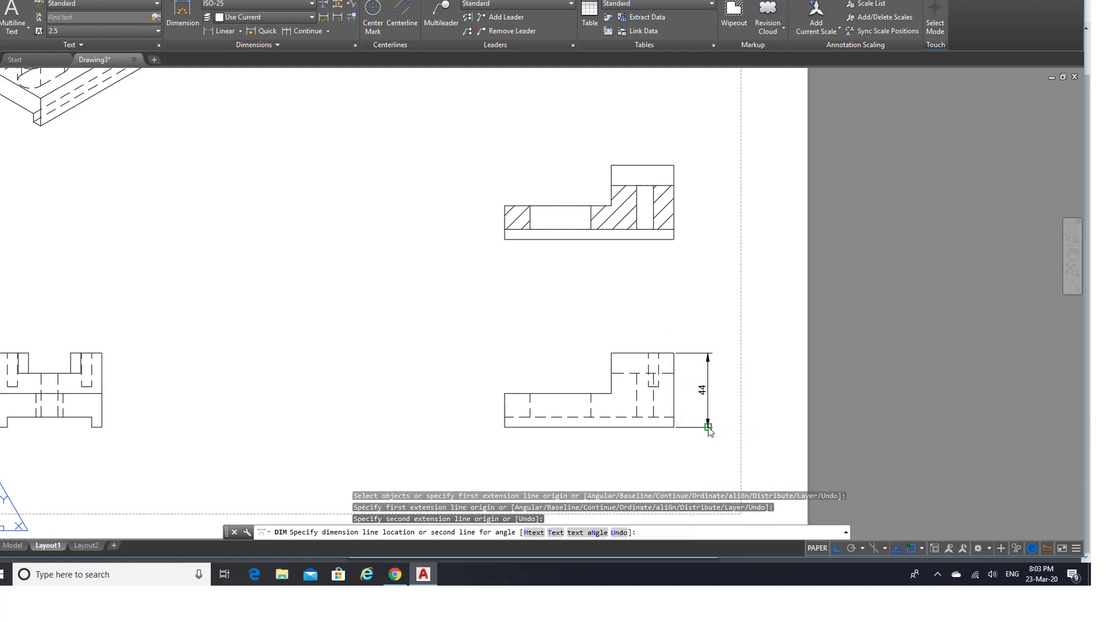
left_click(708, 428)
Step: Dimension the front view's overall length just below it and the base height just beyond its left-hand end
left_click(672, 427)
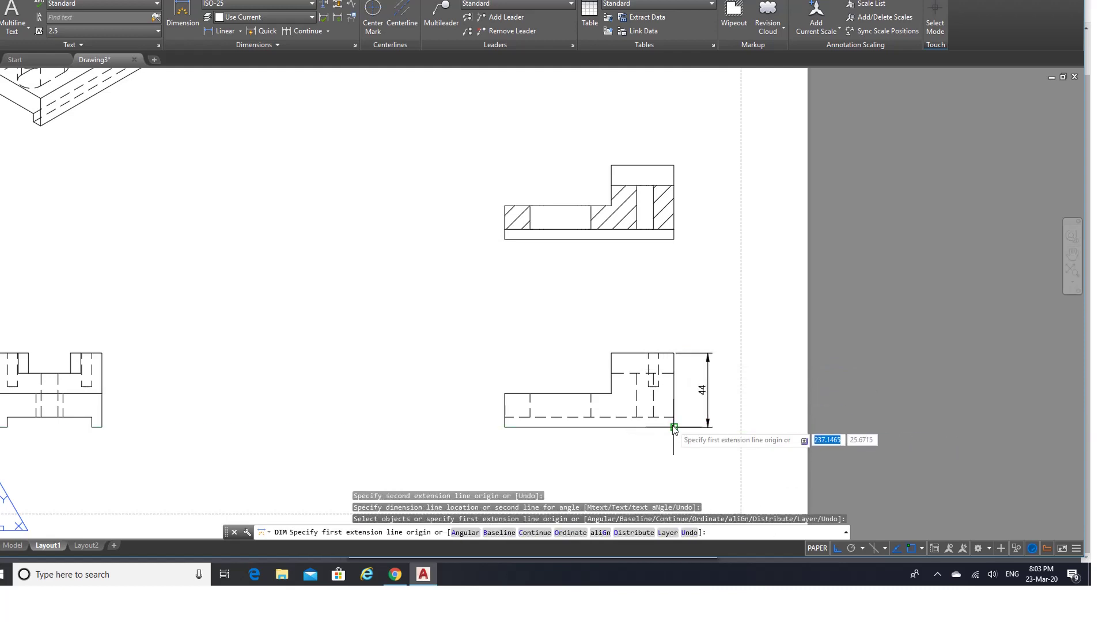
left_click(505, 427)
left_click(511, 449)
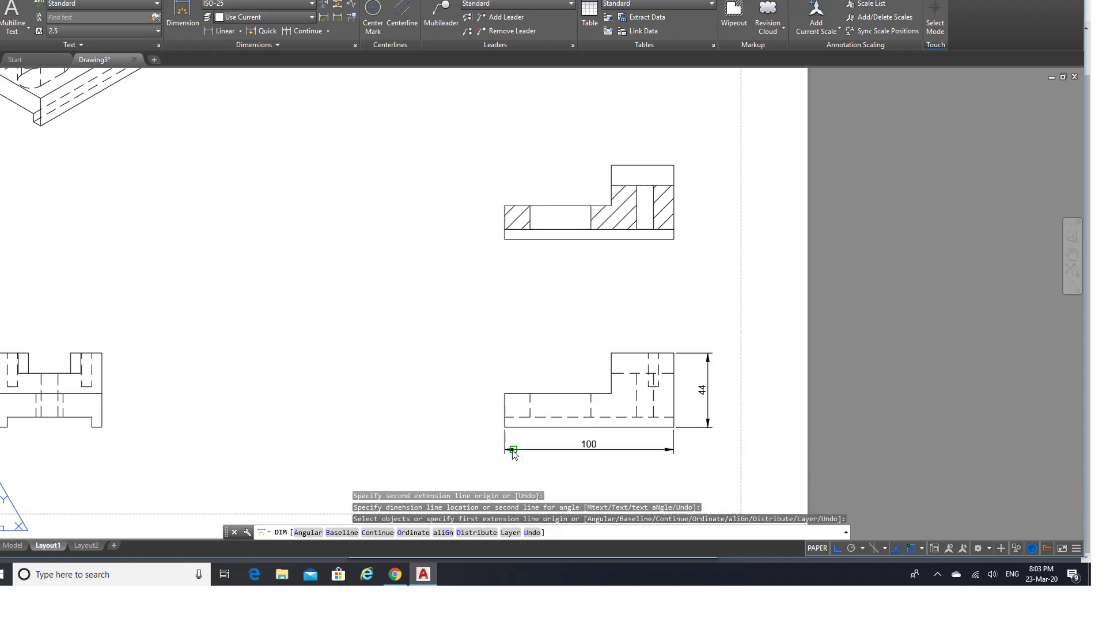
left_click(504, 394)
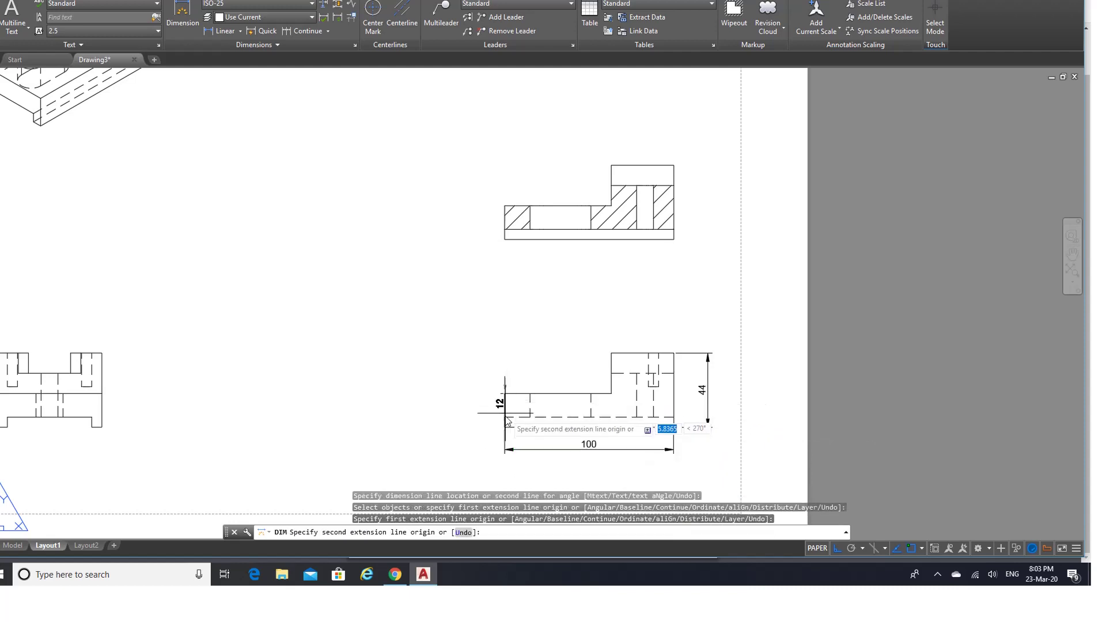
left_click(505, 427)
left_click(492, 423)
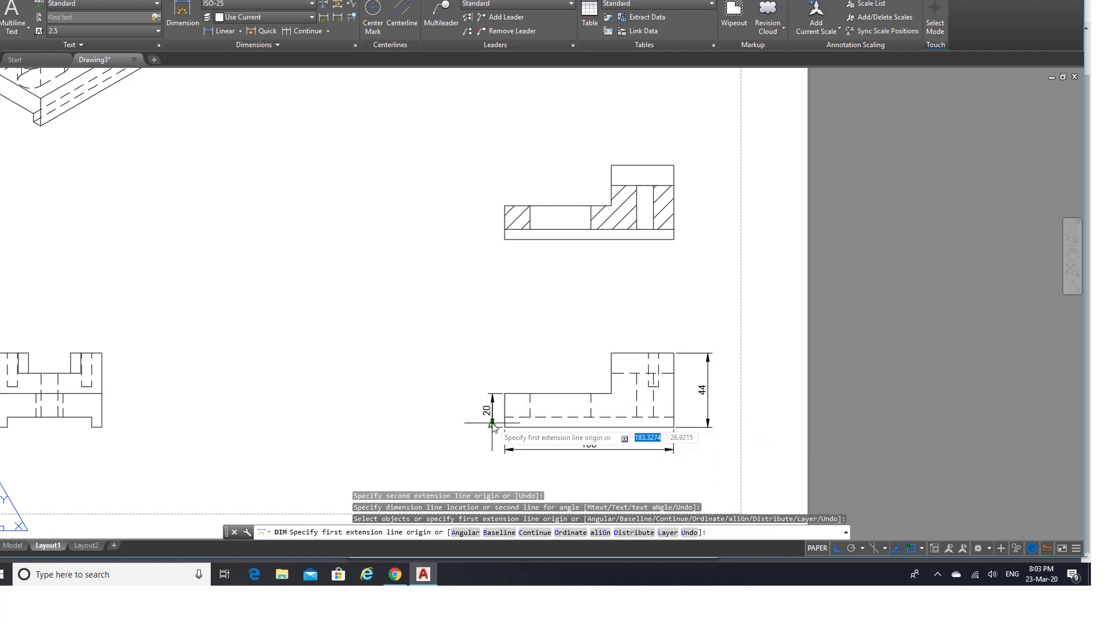
Step: Dimension the raised block's length above the front view and the small hidden hole's depth between the view and the overall height dimension
left_click(674, 353)
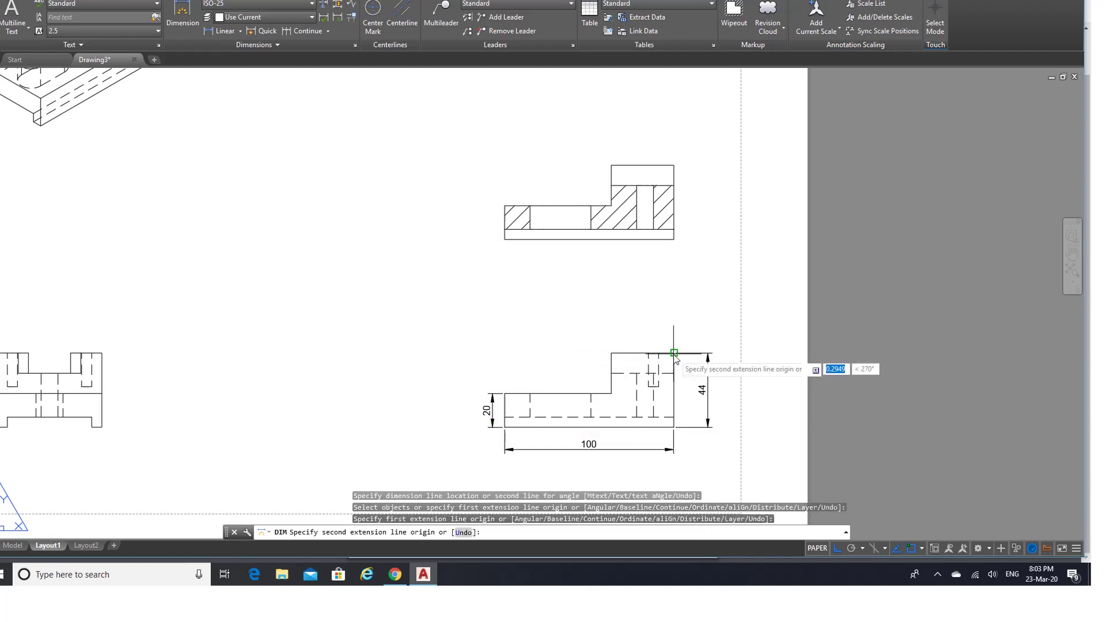
left_click(611, 352)
left_click(642, 328)
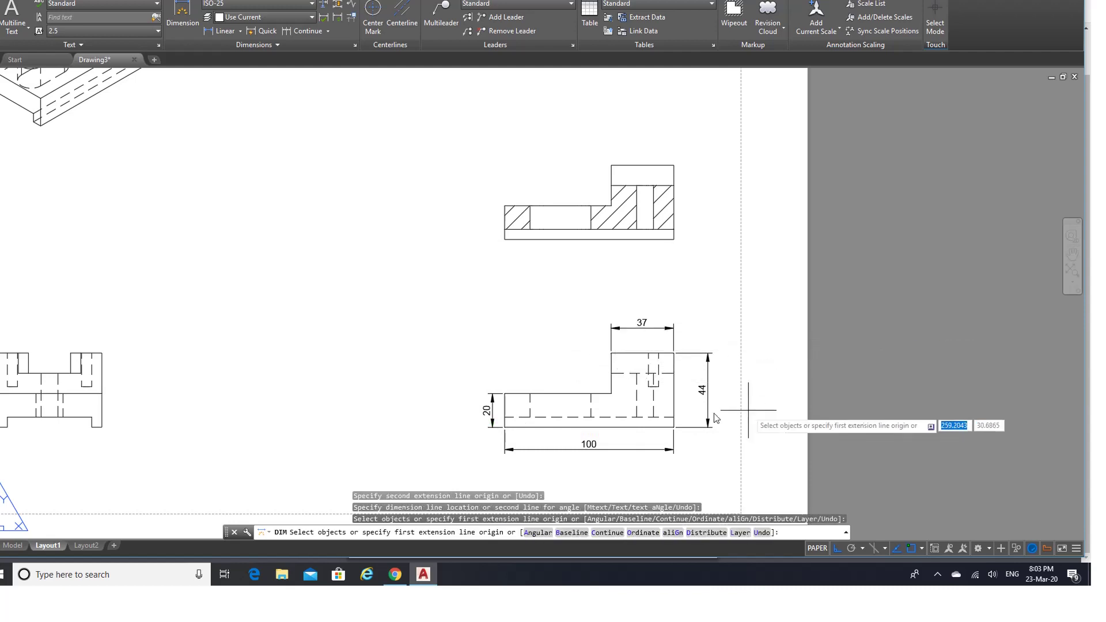
left_click(661, 385)
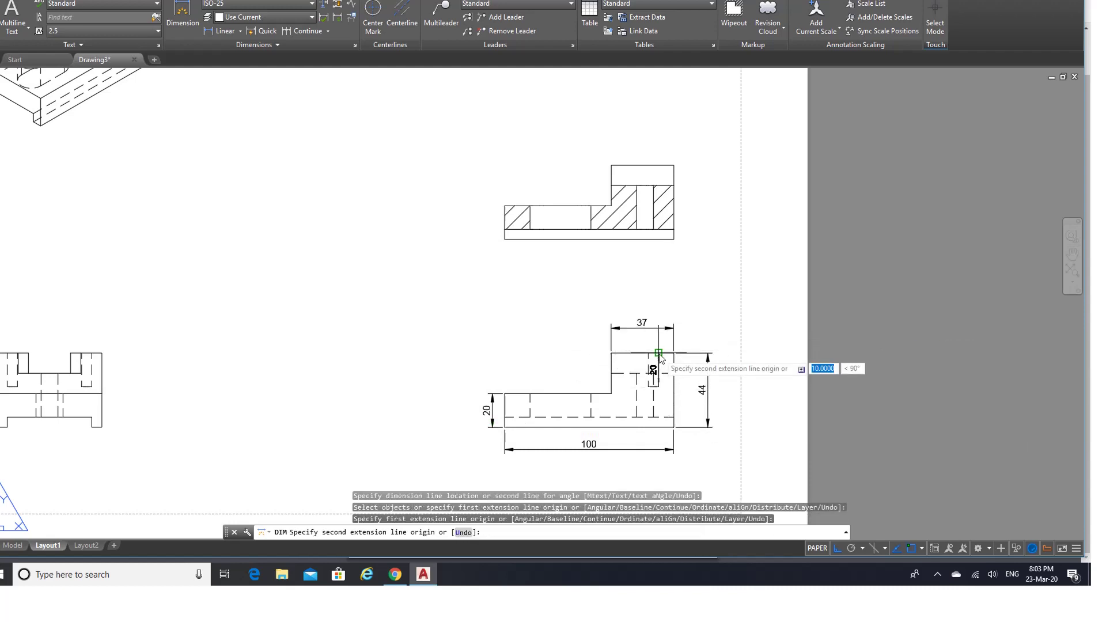
left_click(658, 353)
left_click(683, 357)
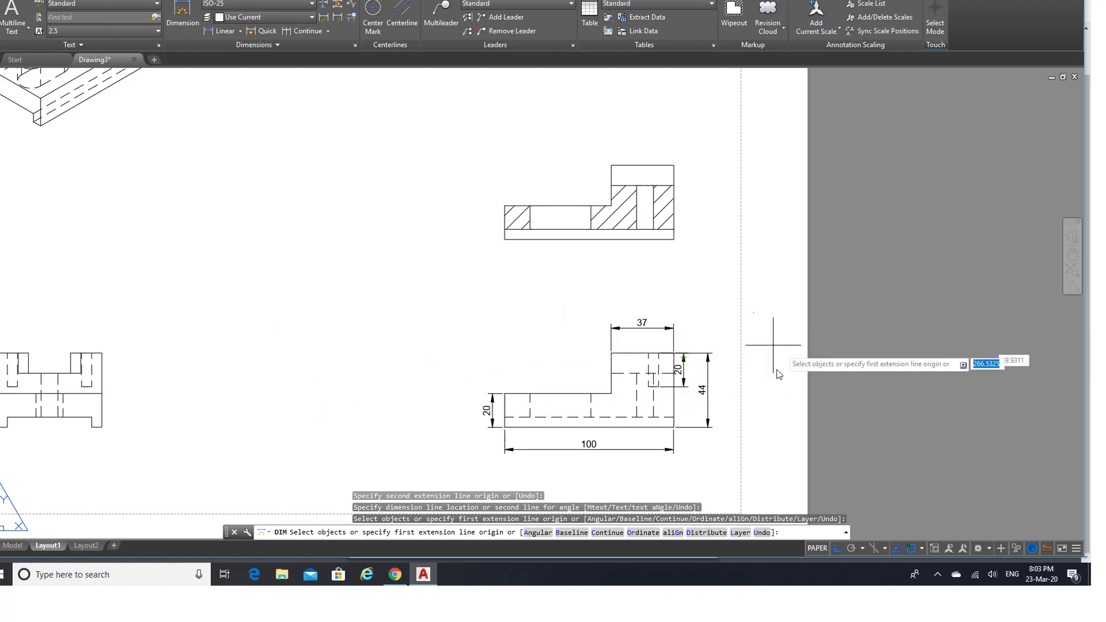
Step: Dimension the side view's overall height, with the dimension line just beyond its right-hand edge
left_click(103, 353)
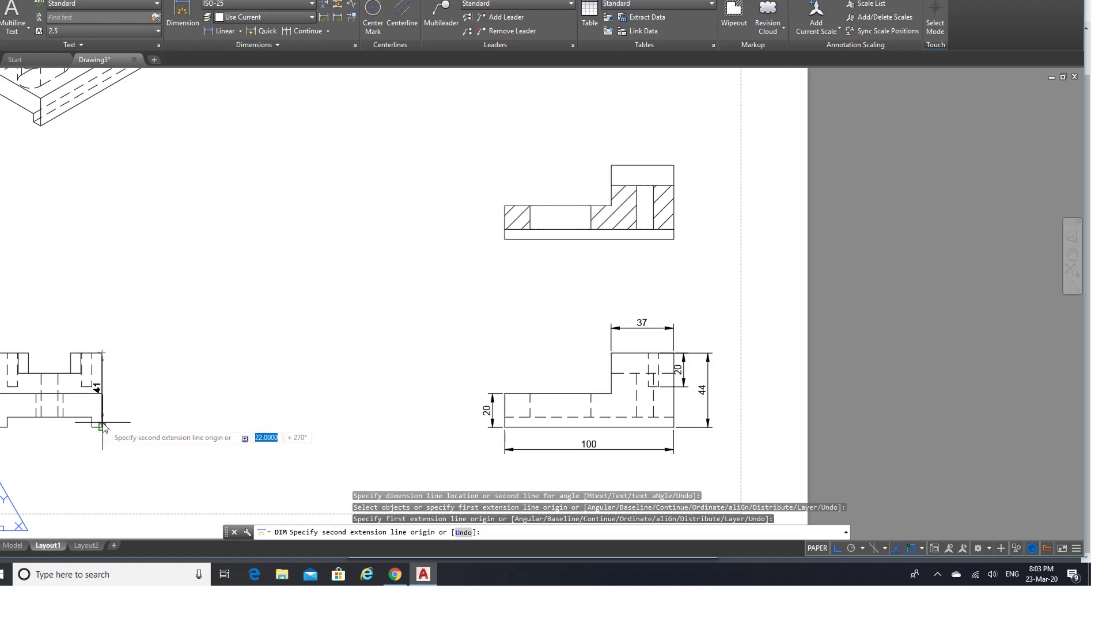
left_click(103, 427)
left_click(129, 420)
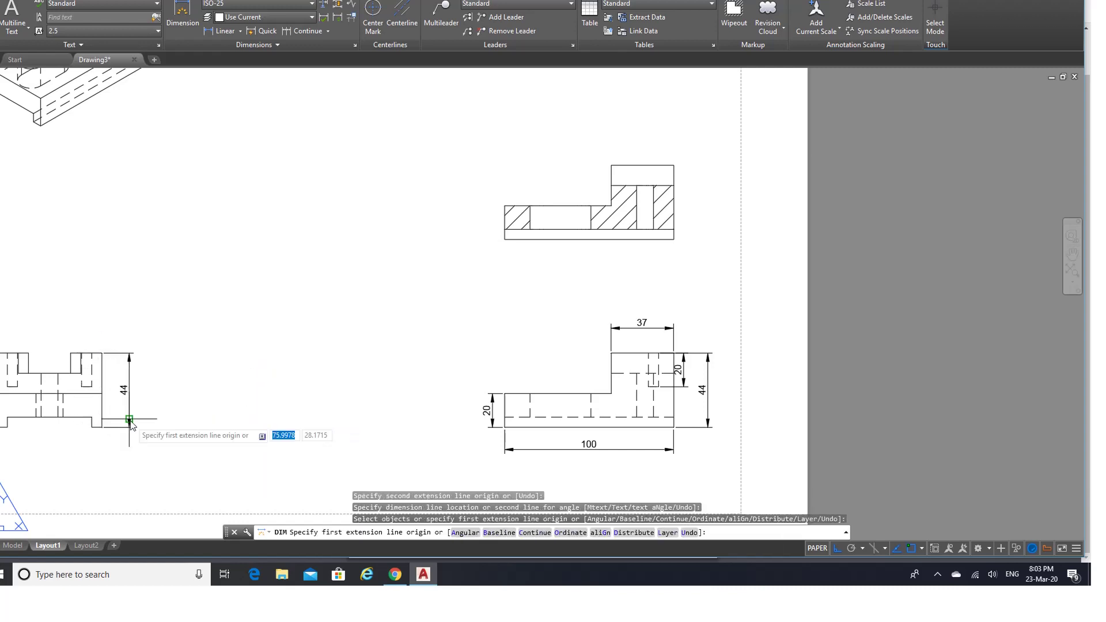
Step: Dimension the side view's right foot width just below the view and continue the chain across the channel and the left foot
left_click(93, 426)
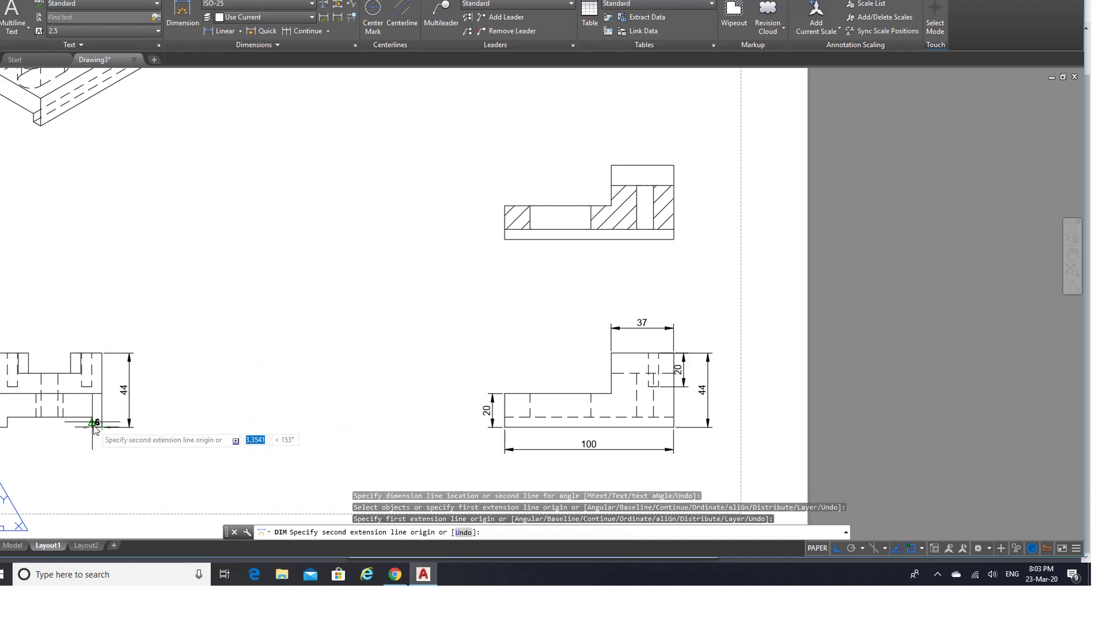
left_click(93, 426)
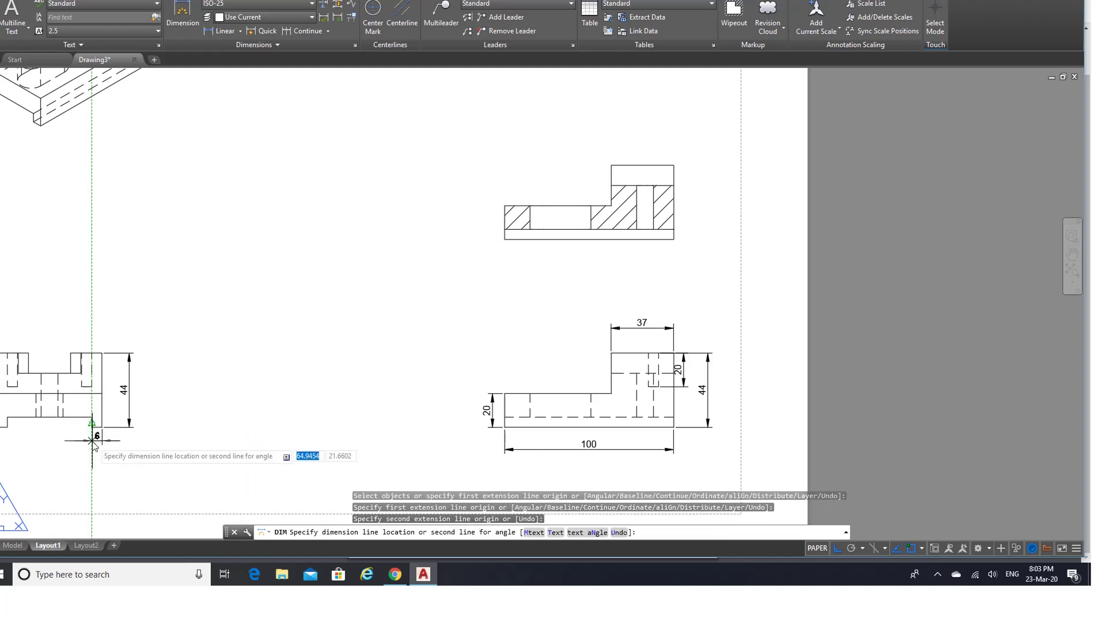
left_click(94, 440)
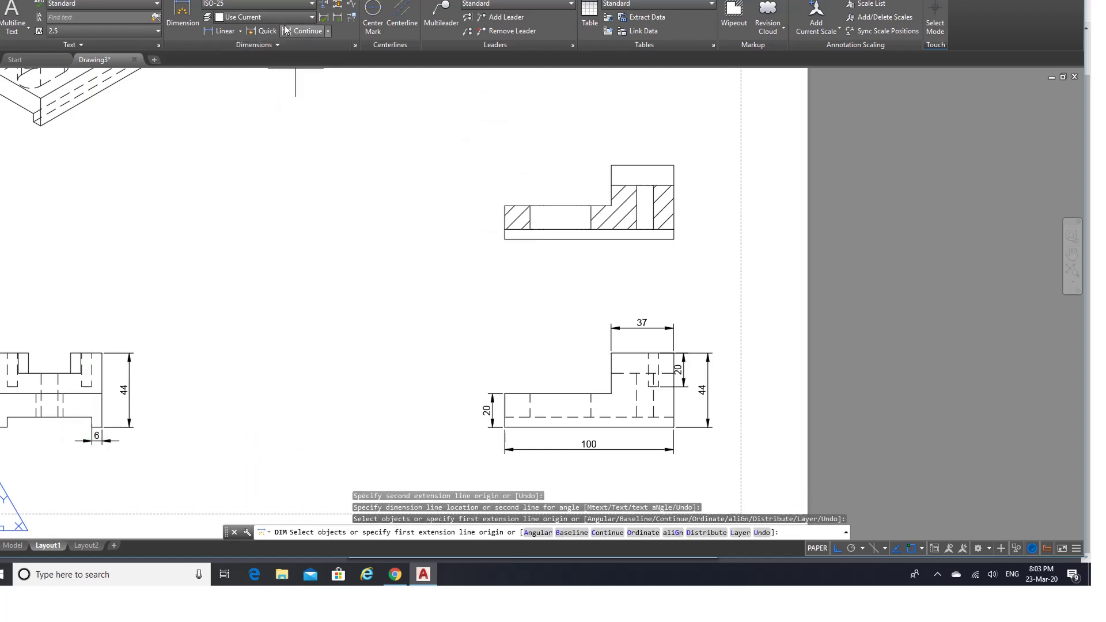
left_click(303, 31)
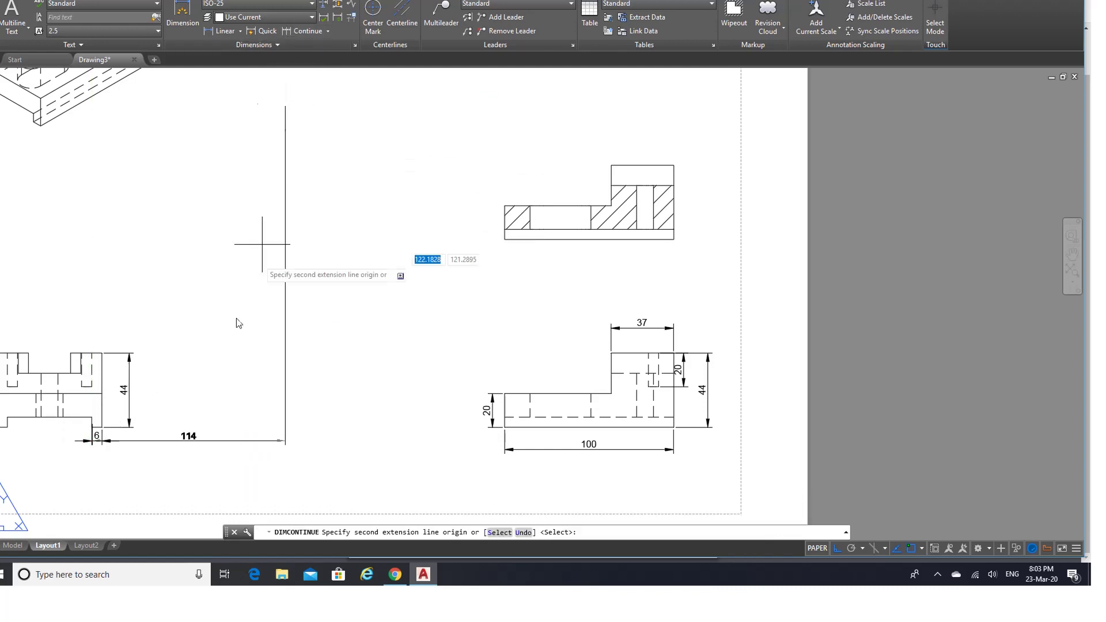
left_click(7, 427)
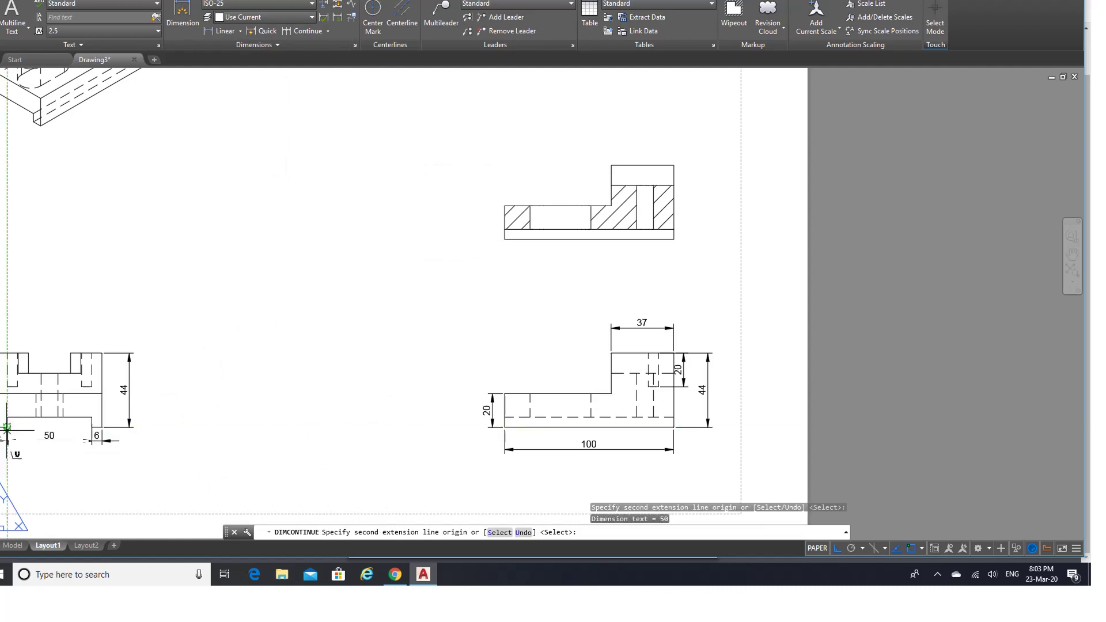
left_click(2, 427)
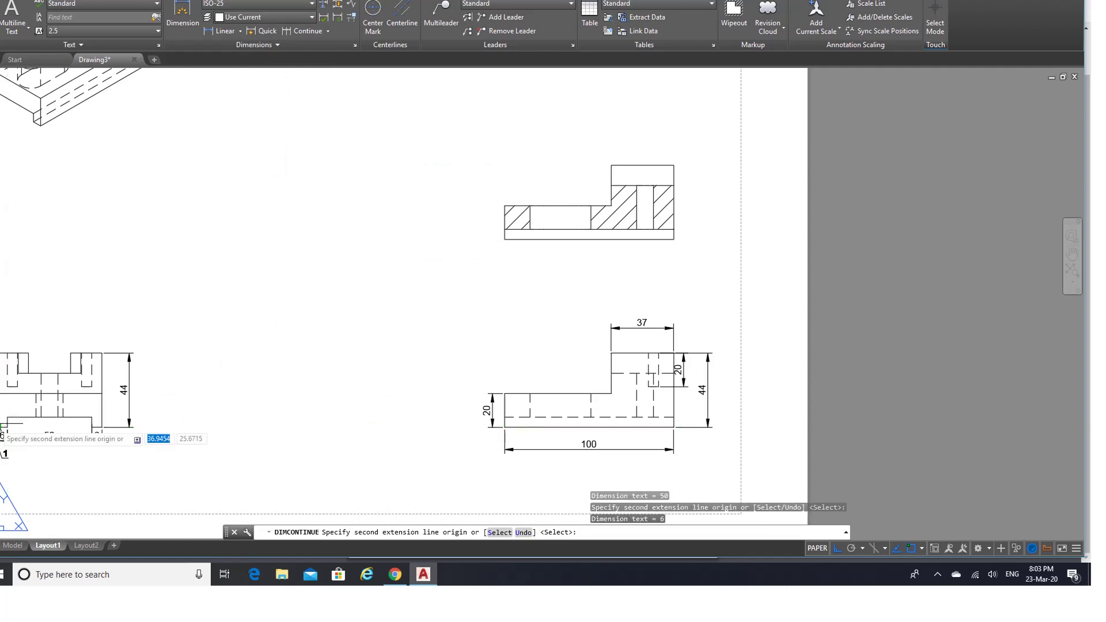
key("Return")
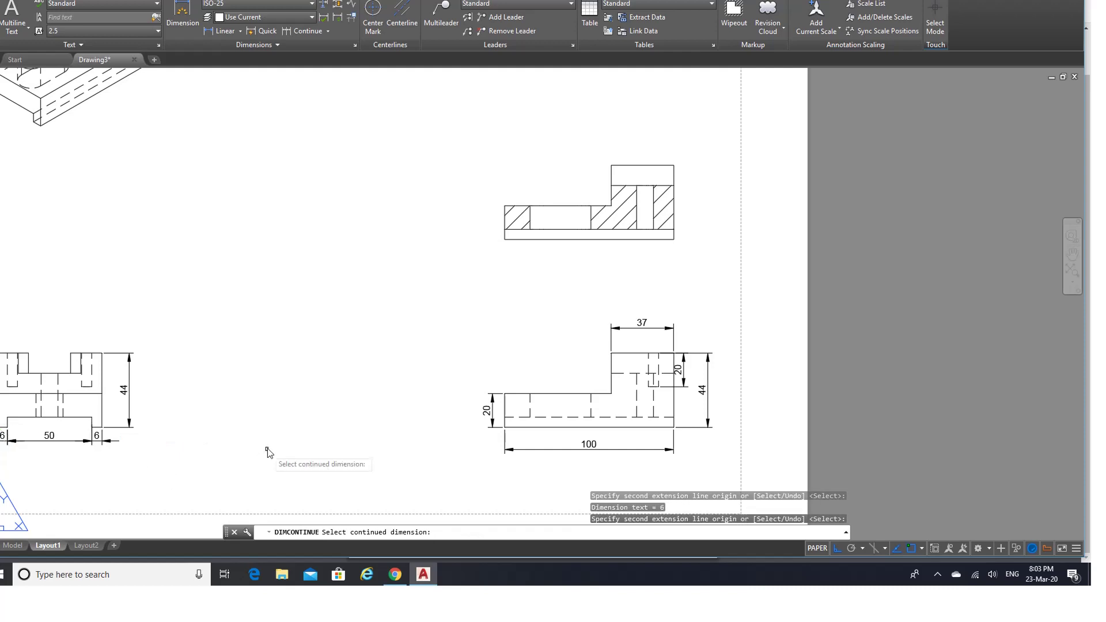
key("Return")
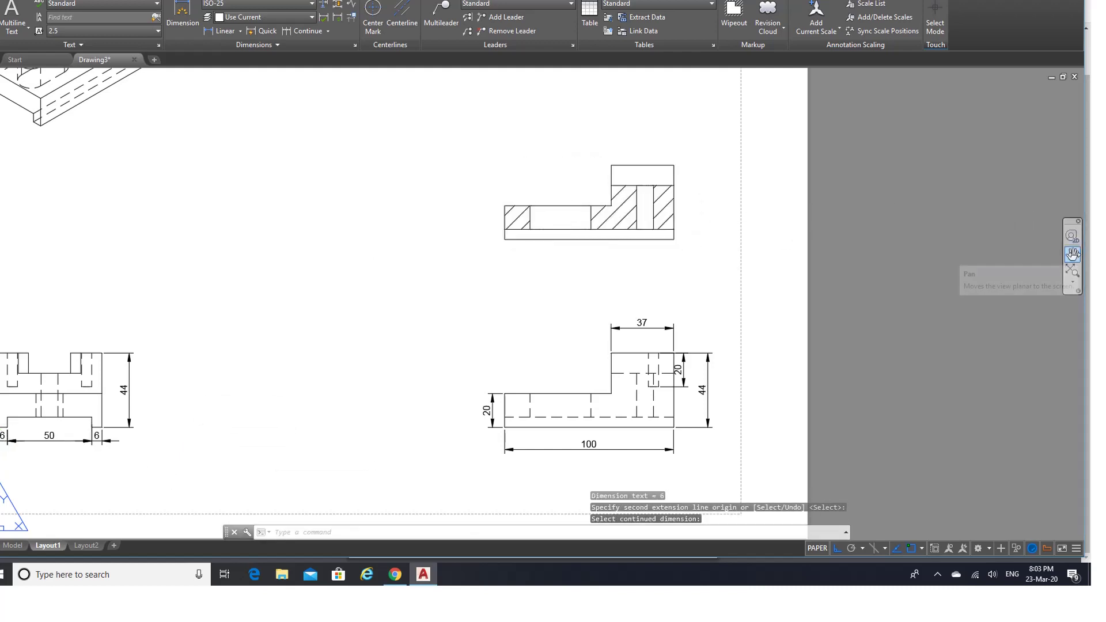
Step: Dimension the base height of the side view, with the dimension line just beyond its left-hand edge
left_click(1072, 254)
left_click_drag(262, 304, 510, 272)
right_click(510, 272)
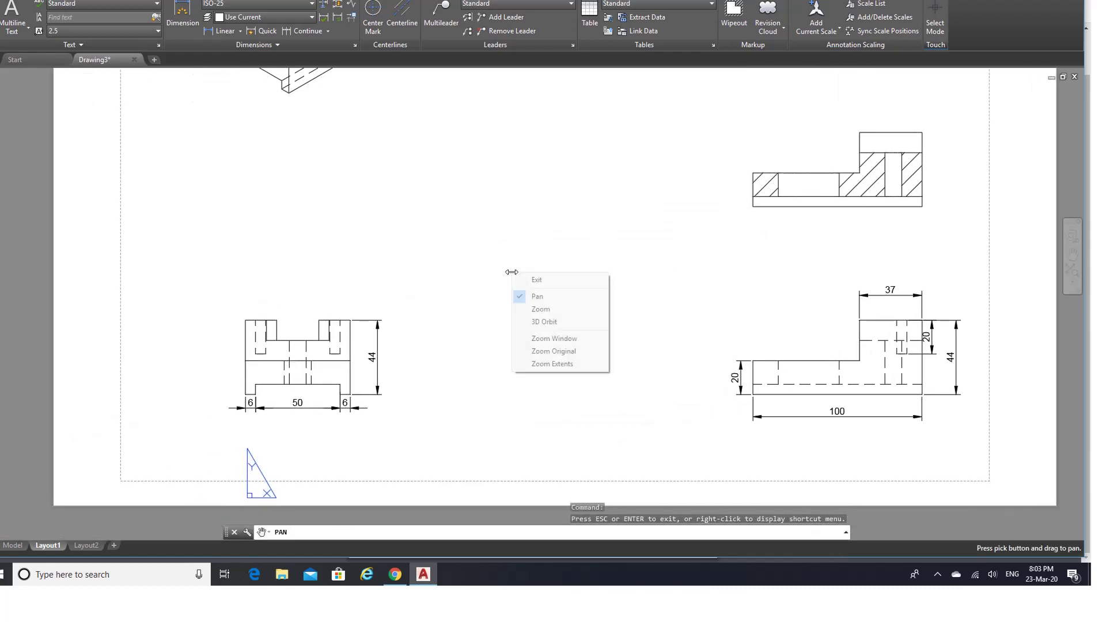
left_click(530, 279)
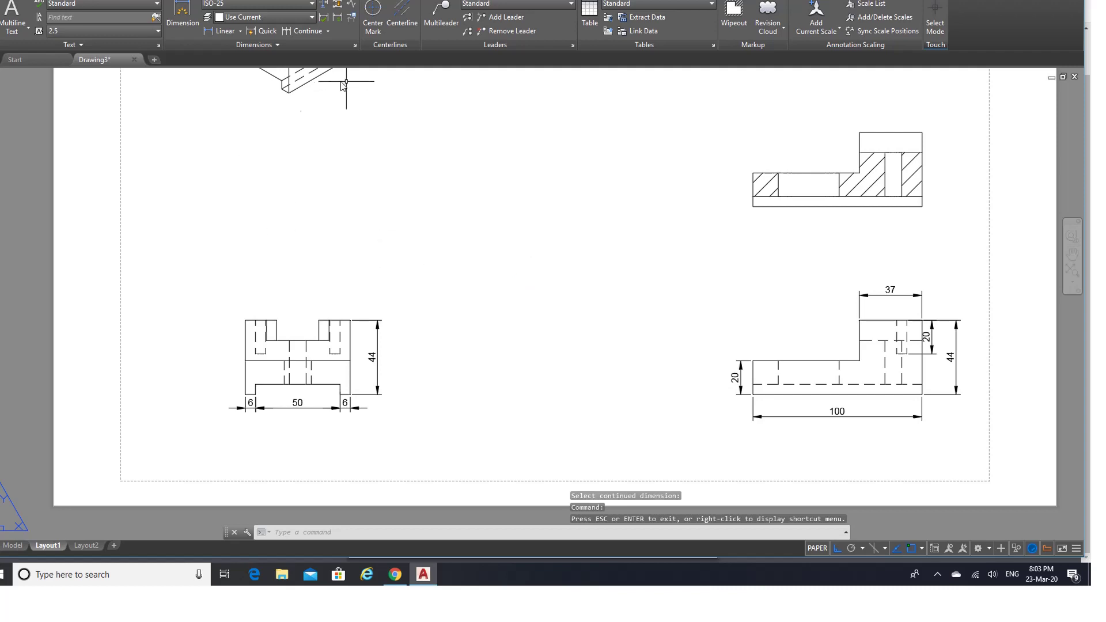
left_click(182, 14)
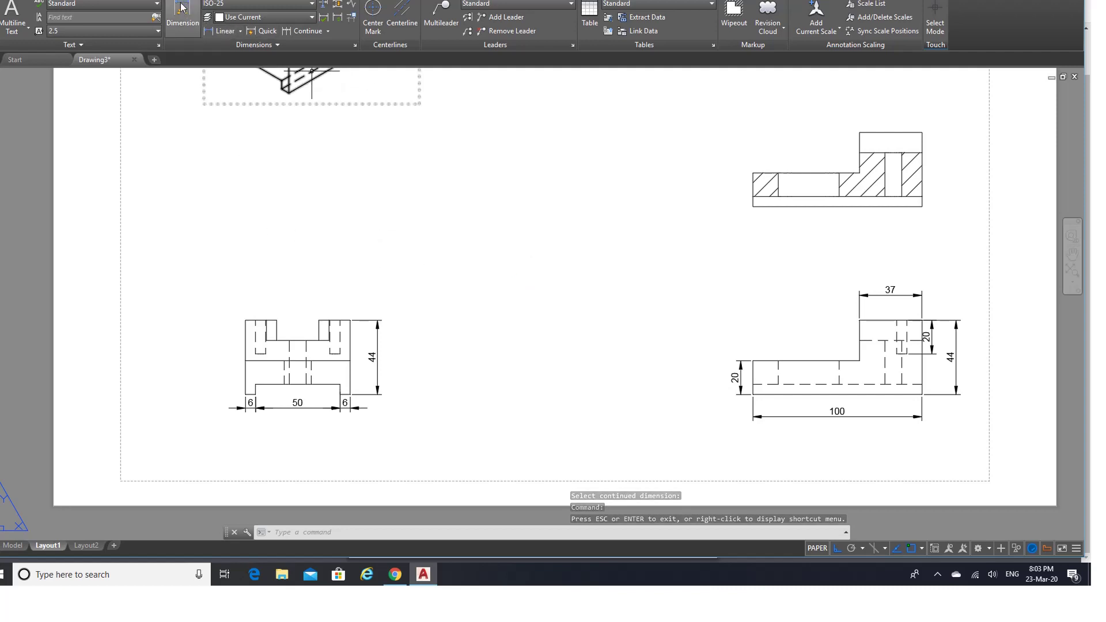
left_click(245, 362)
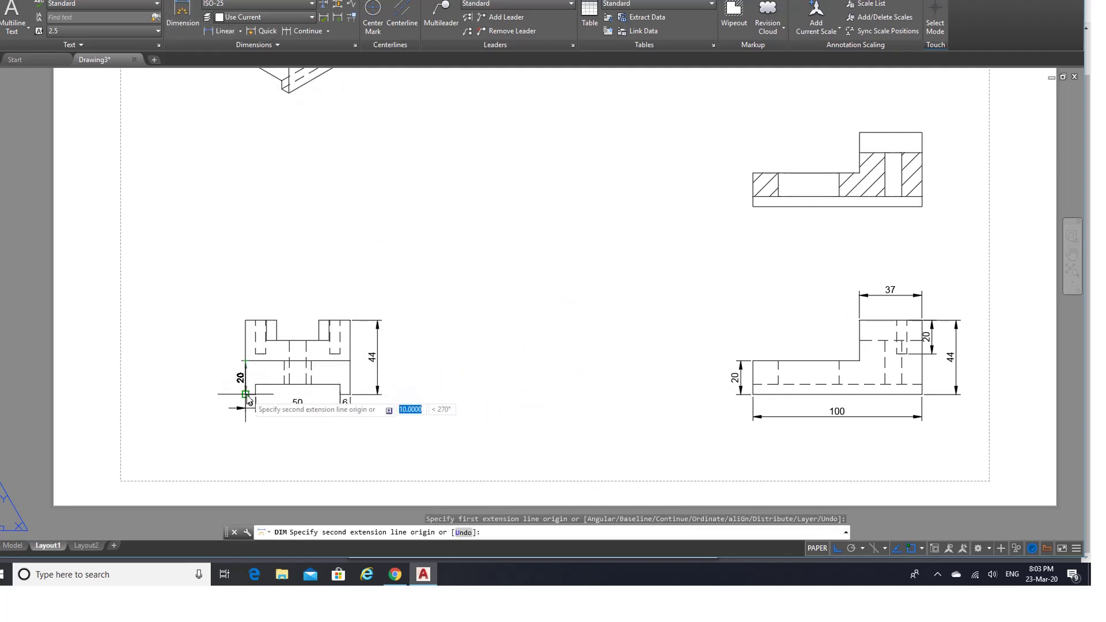
left_click(245, 395)
left_click(231, 394)
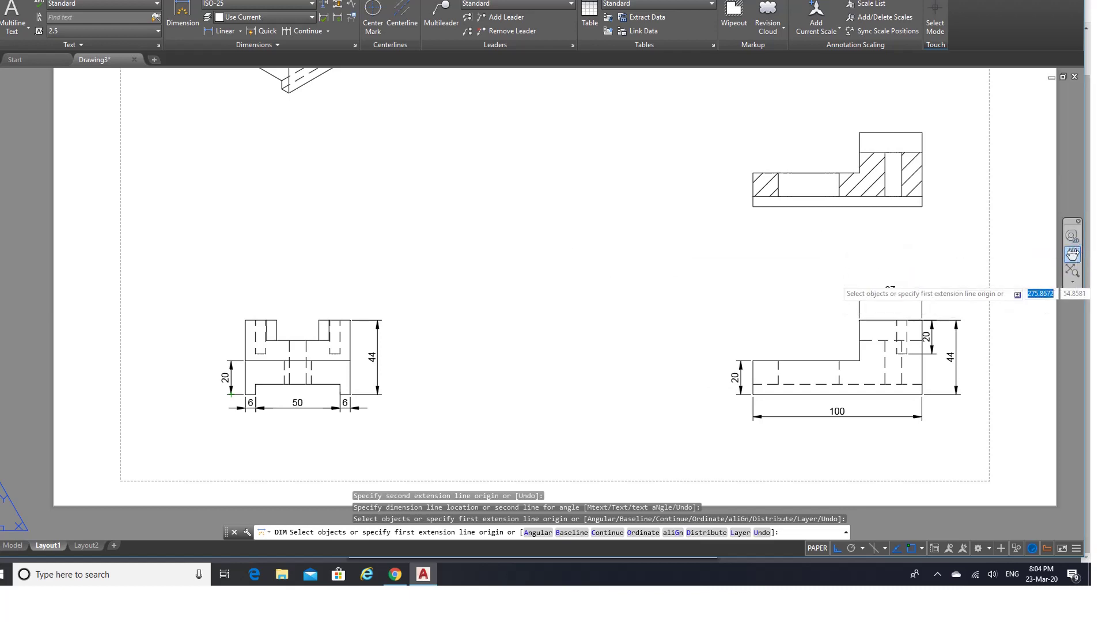
Step: Bring the whole Layout1 sheet into view to check the dimensioned top, section, front, side and isometric views
left_click(1071, 254)
left_click_drag(728, 178, 697, 254)
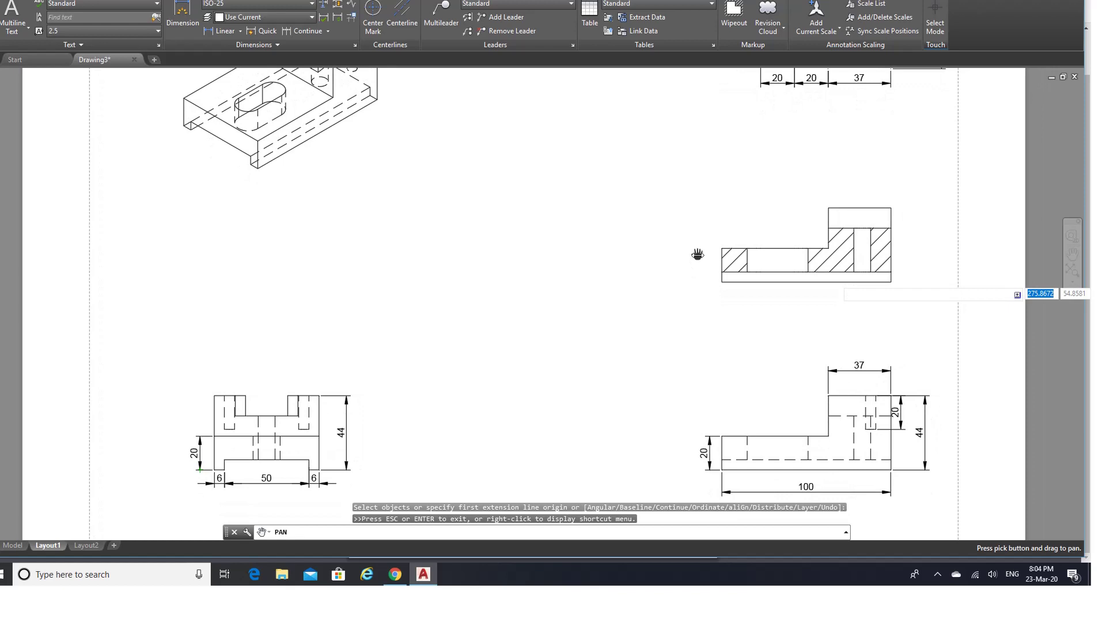
scroll(698, 254, "down", 3)
scroll(699, 254, "up", 1)
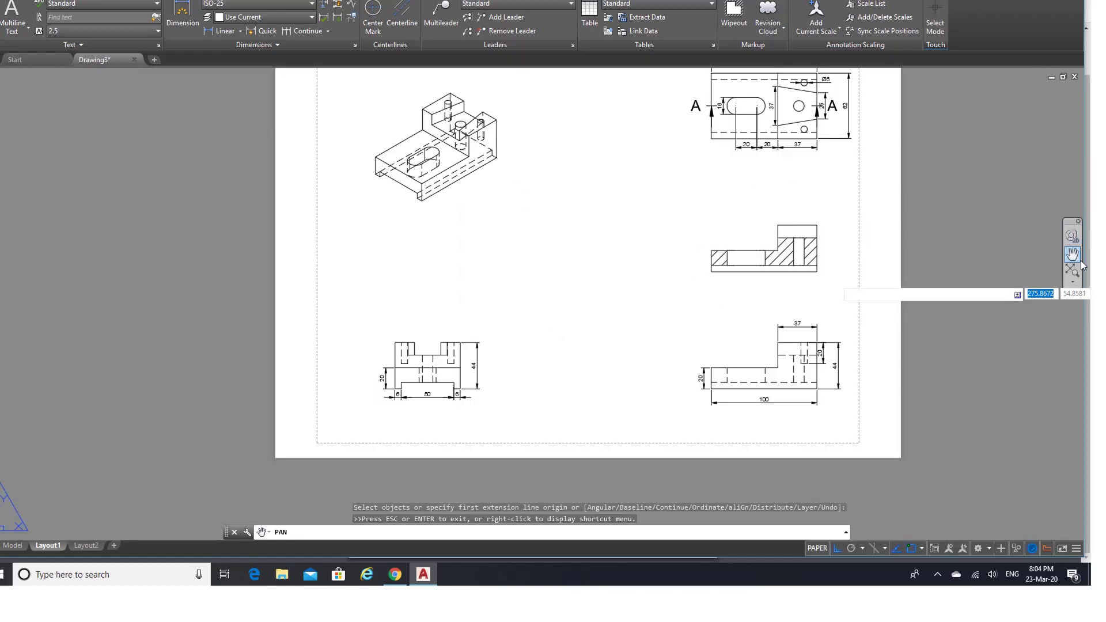
left_click_drag(780, 167, 686, 222)
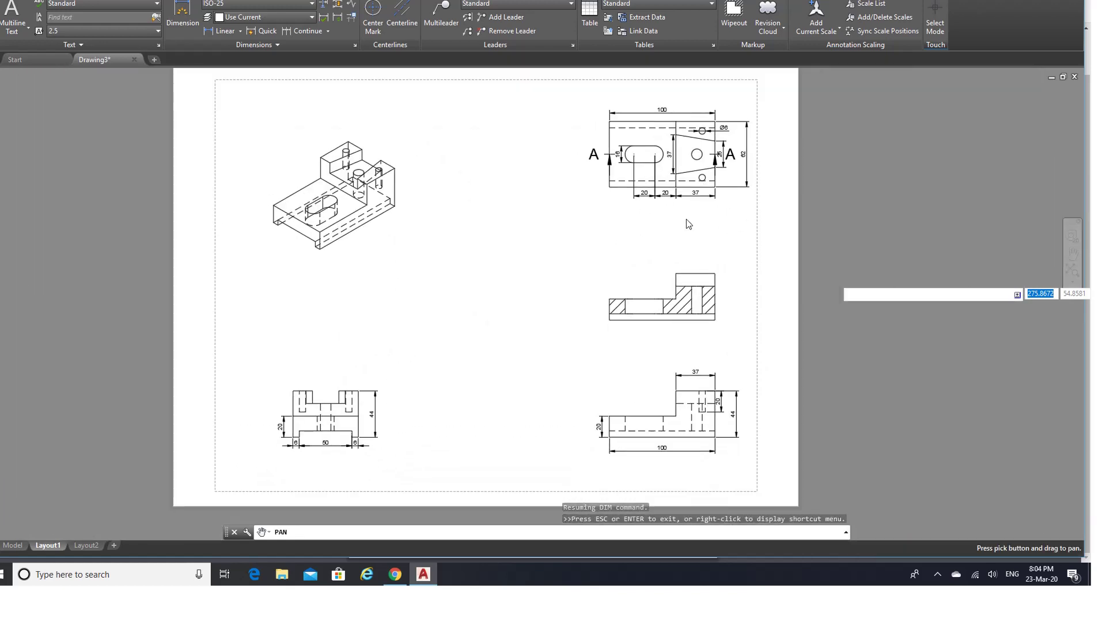
right_click(688, 225)
left_click(706, 228)
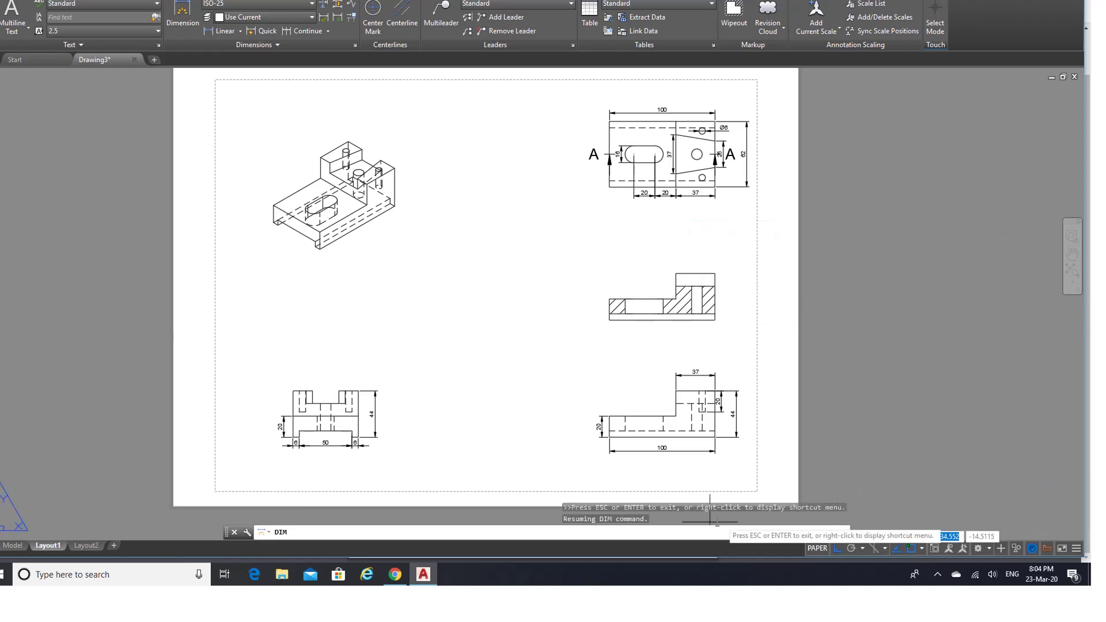
left_click(938, 575)
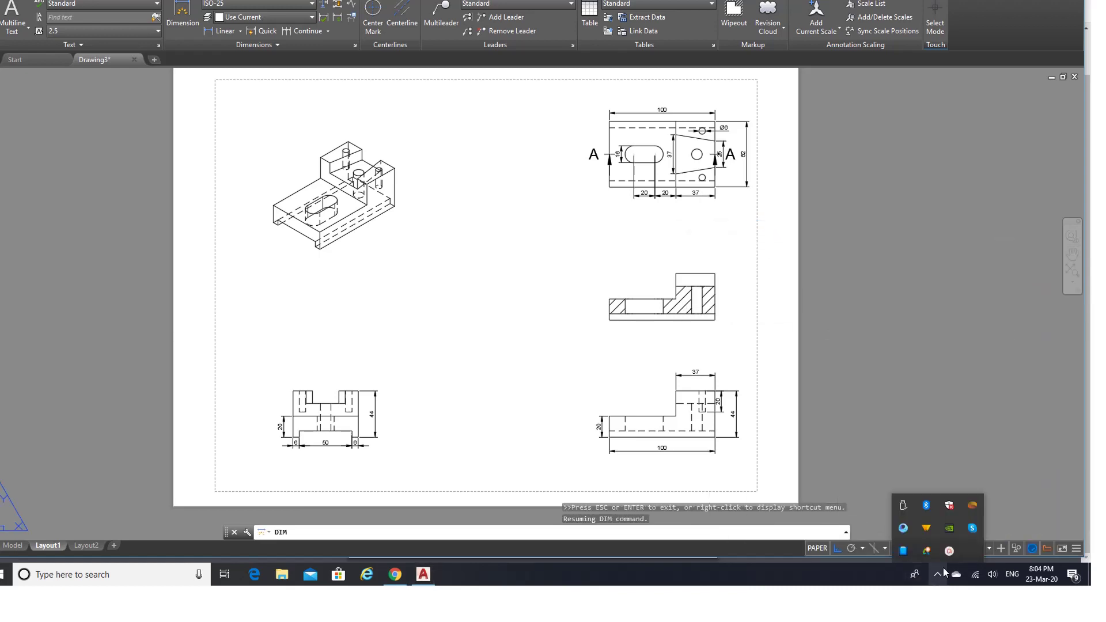
left_click(948, 553)
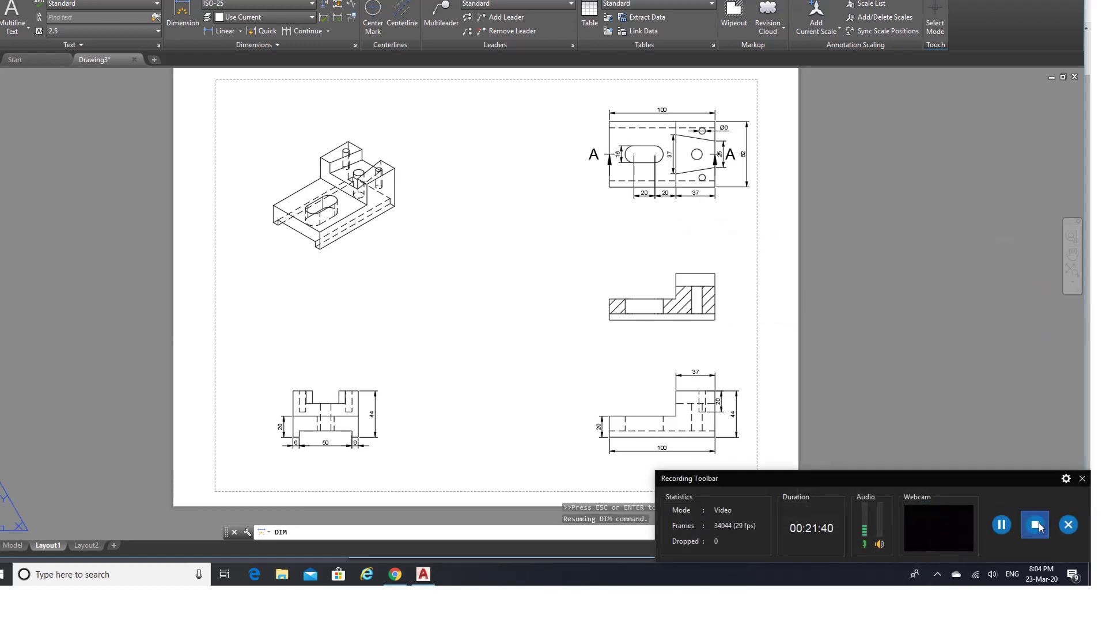